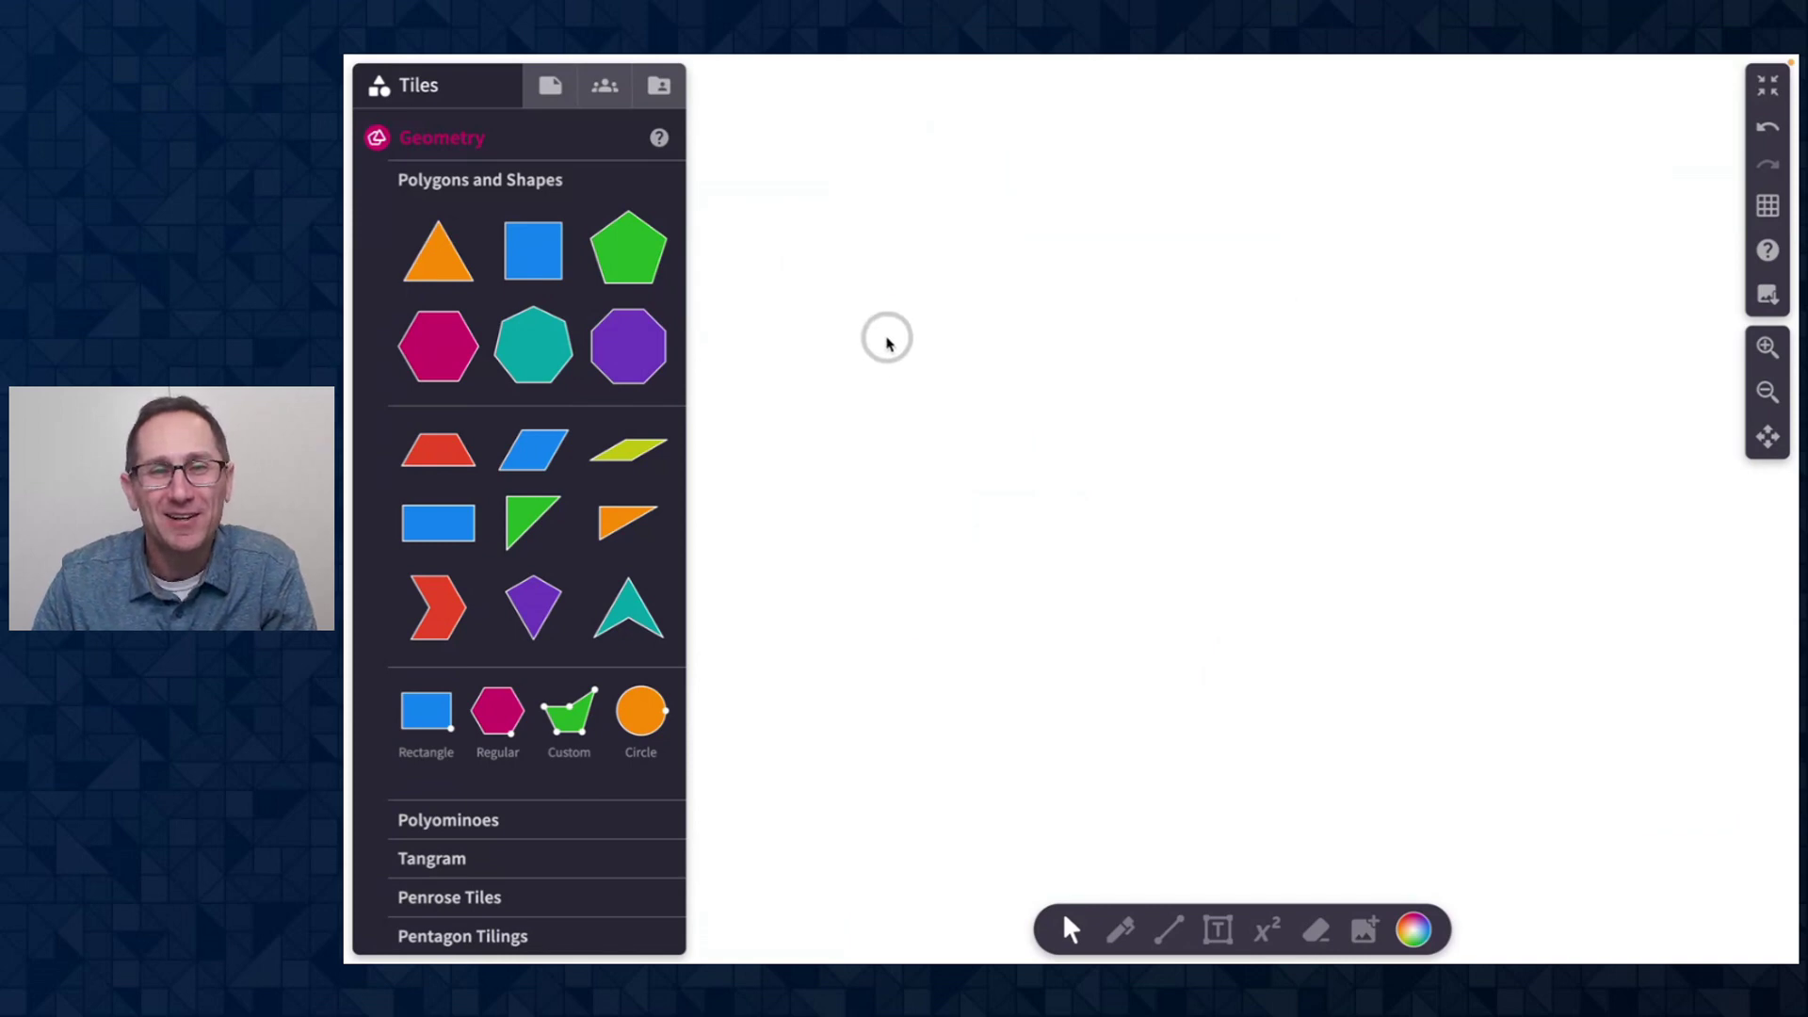
Step: Place a blue square with an orange triangle above it and a duplicate triangle below
left_click(529, 246)
left_click(512, 227)
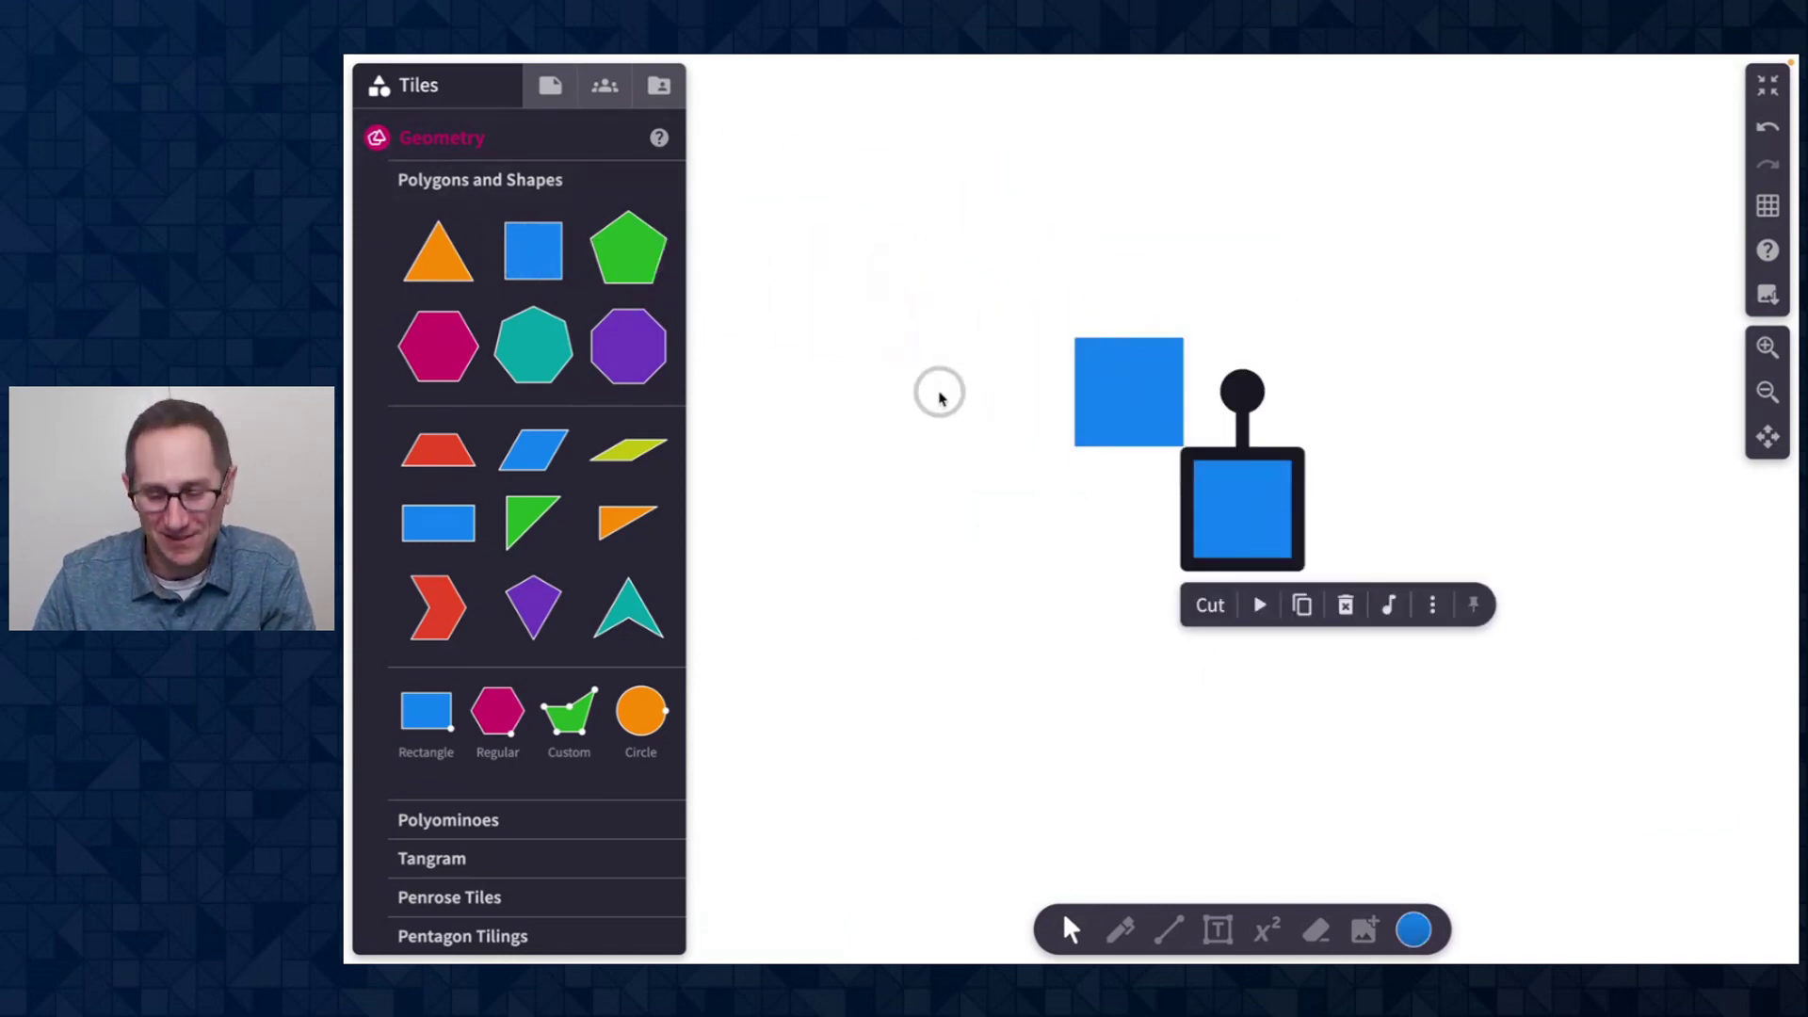
key("Delete")
left_click_drag(464, 242, 1130, 542)
key("ctrl+d")
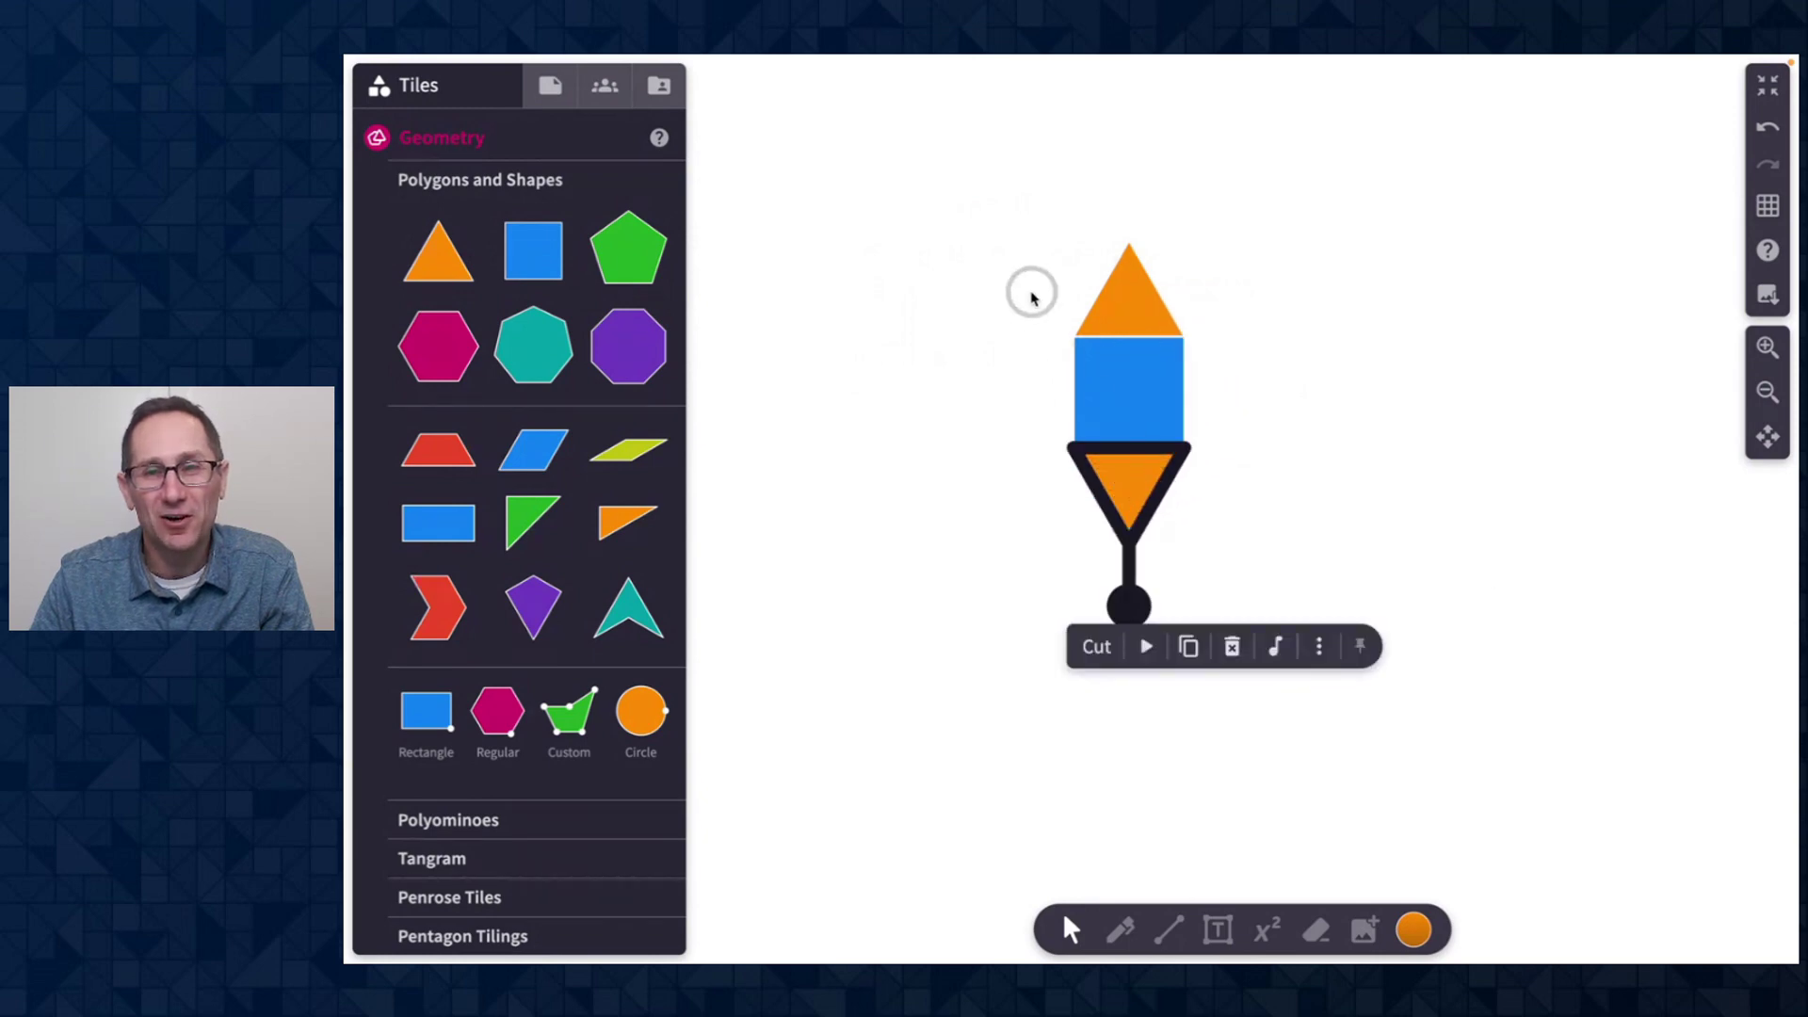
left_click(995, 216)
Step: Group the square and both triangles into one shape and move it right
left_click_drag(995, 216, 1201, 533)
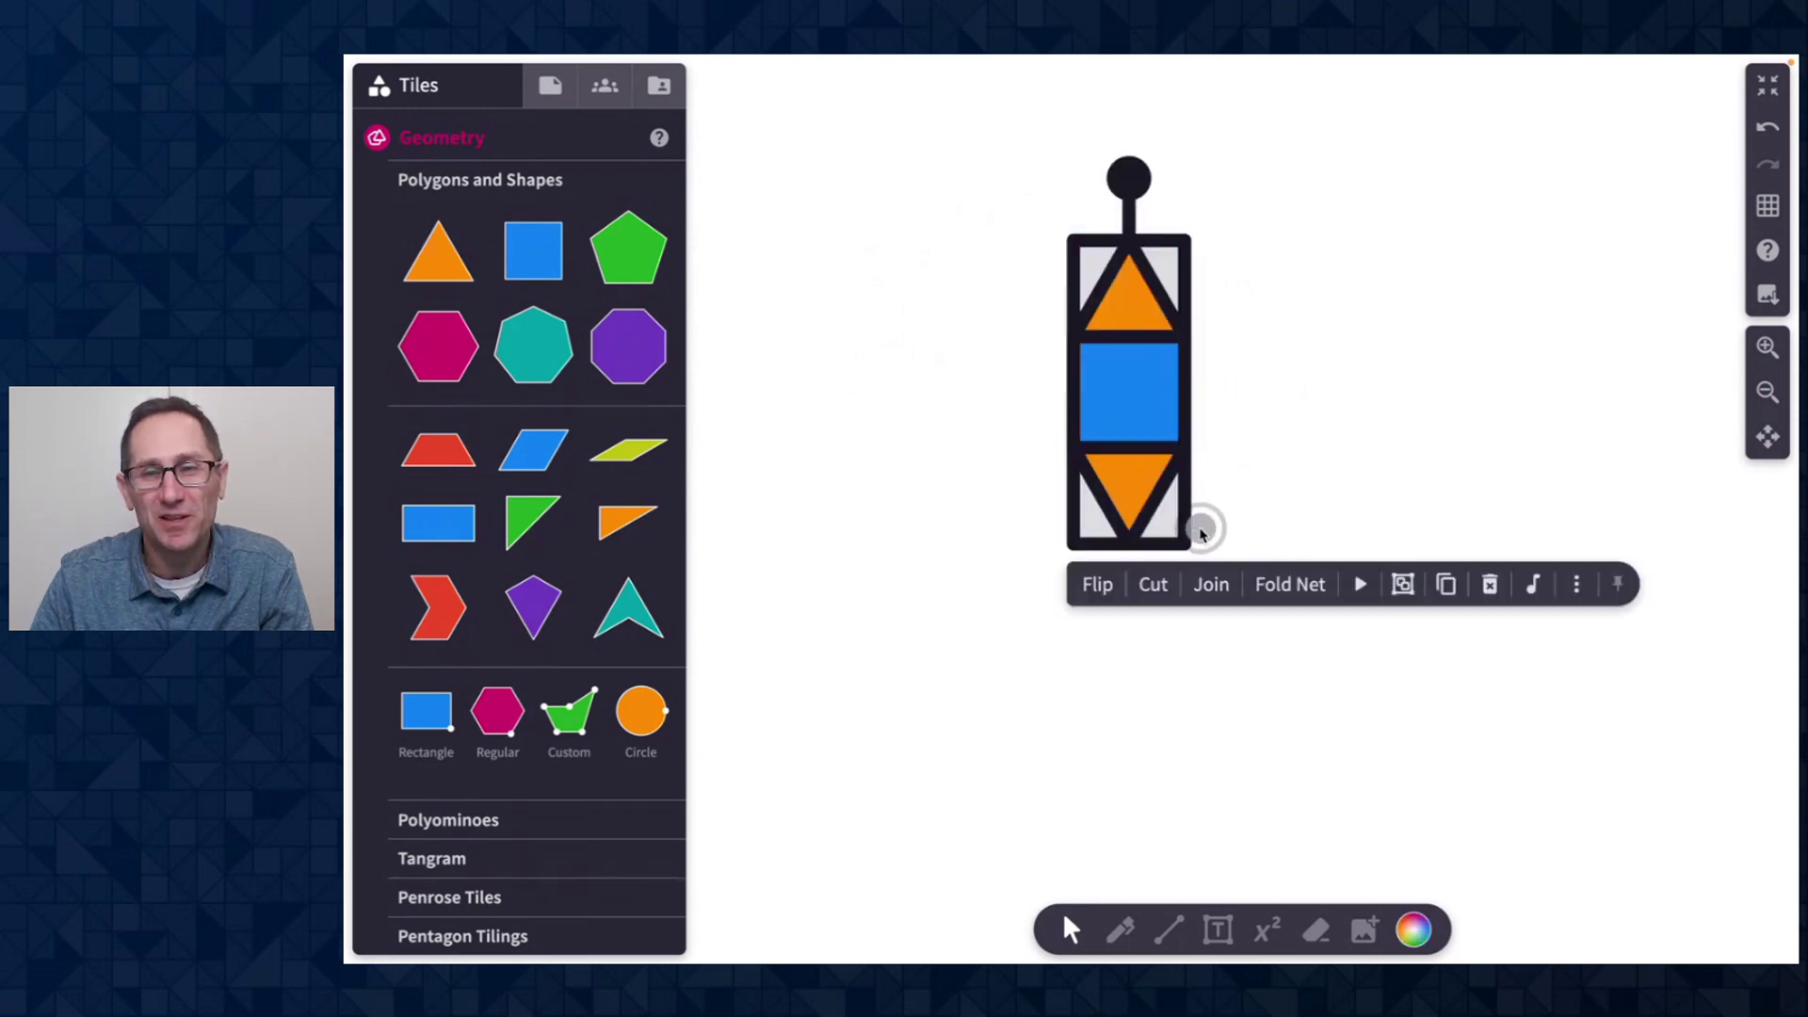
left_click(1401, 588)
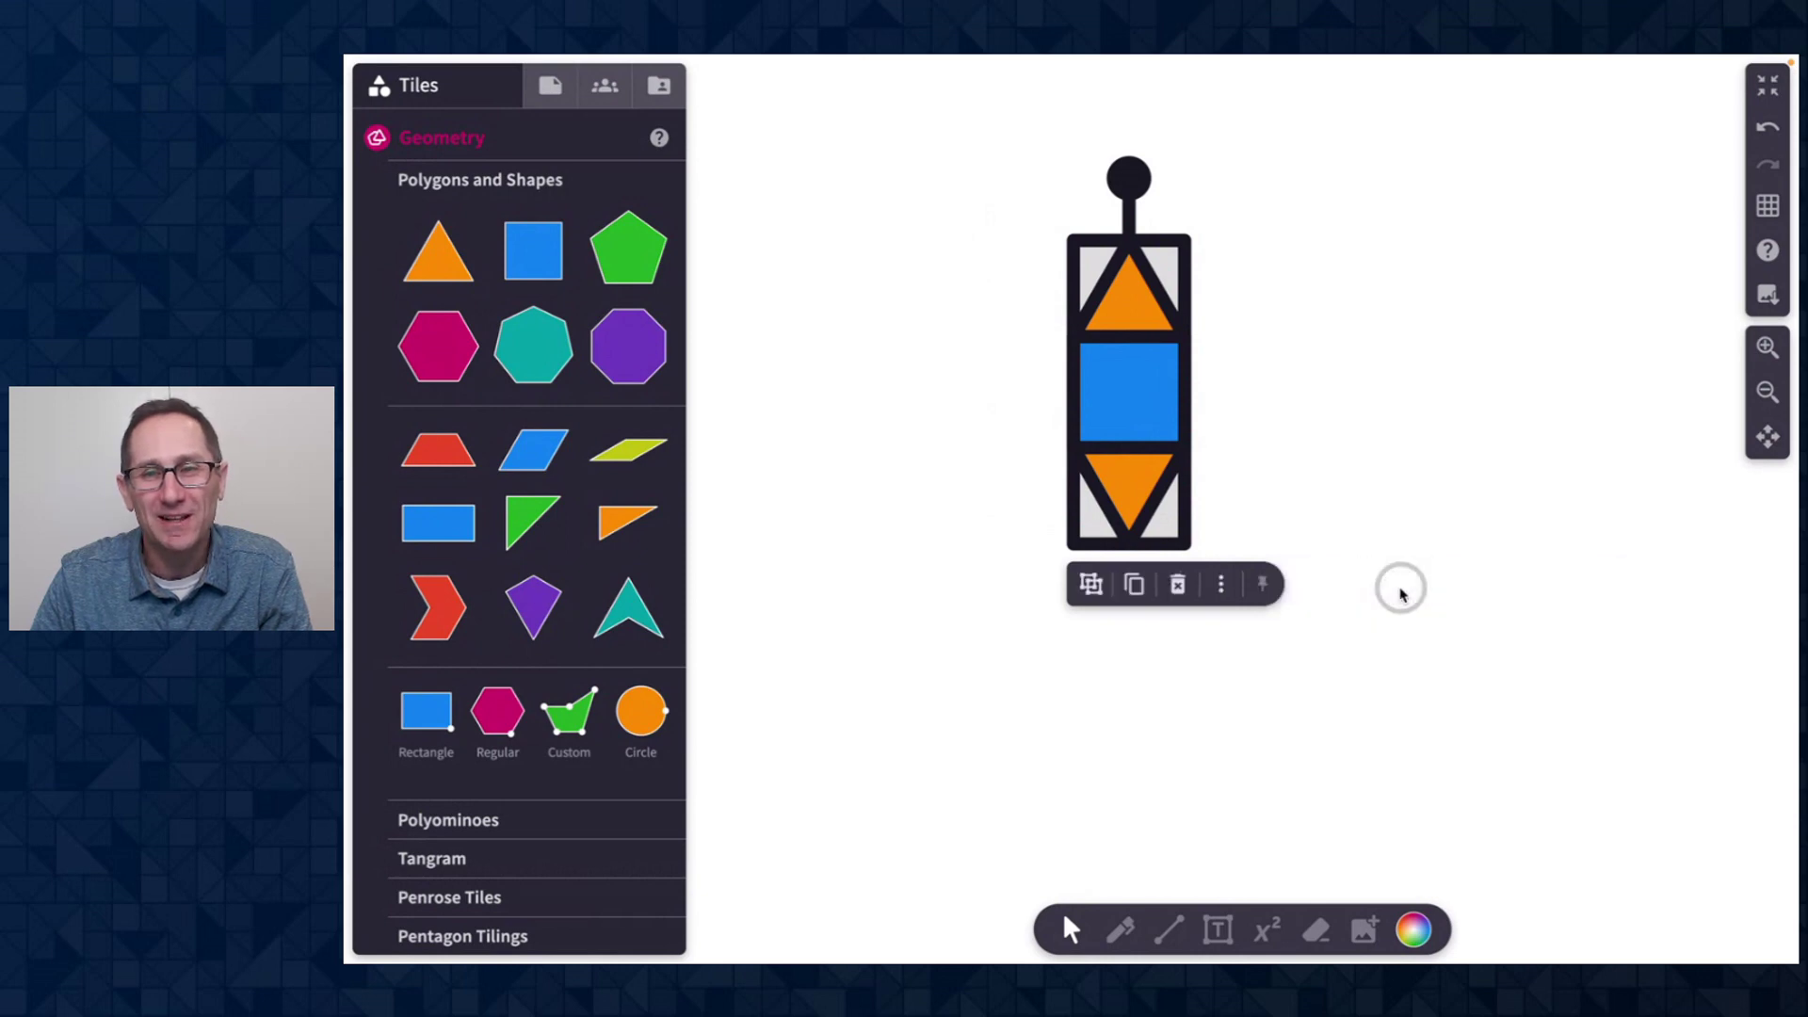
left_click(1296, 448)
left_click_drag(1134, 399, 1230, 489)
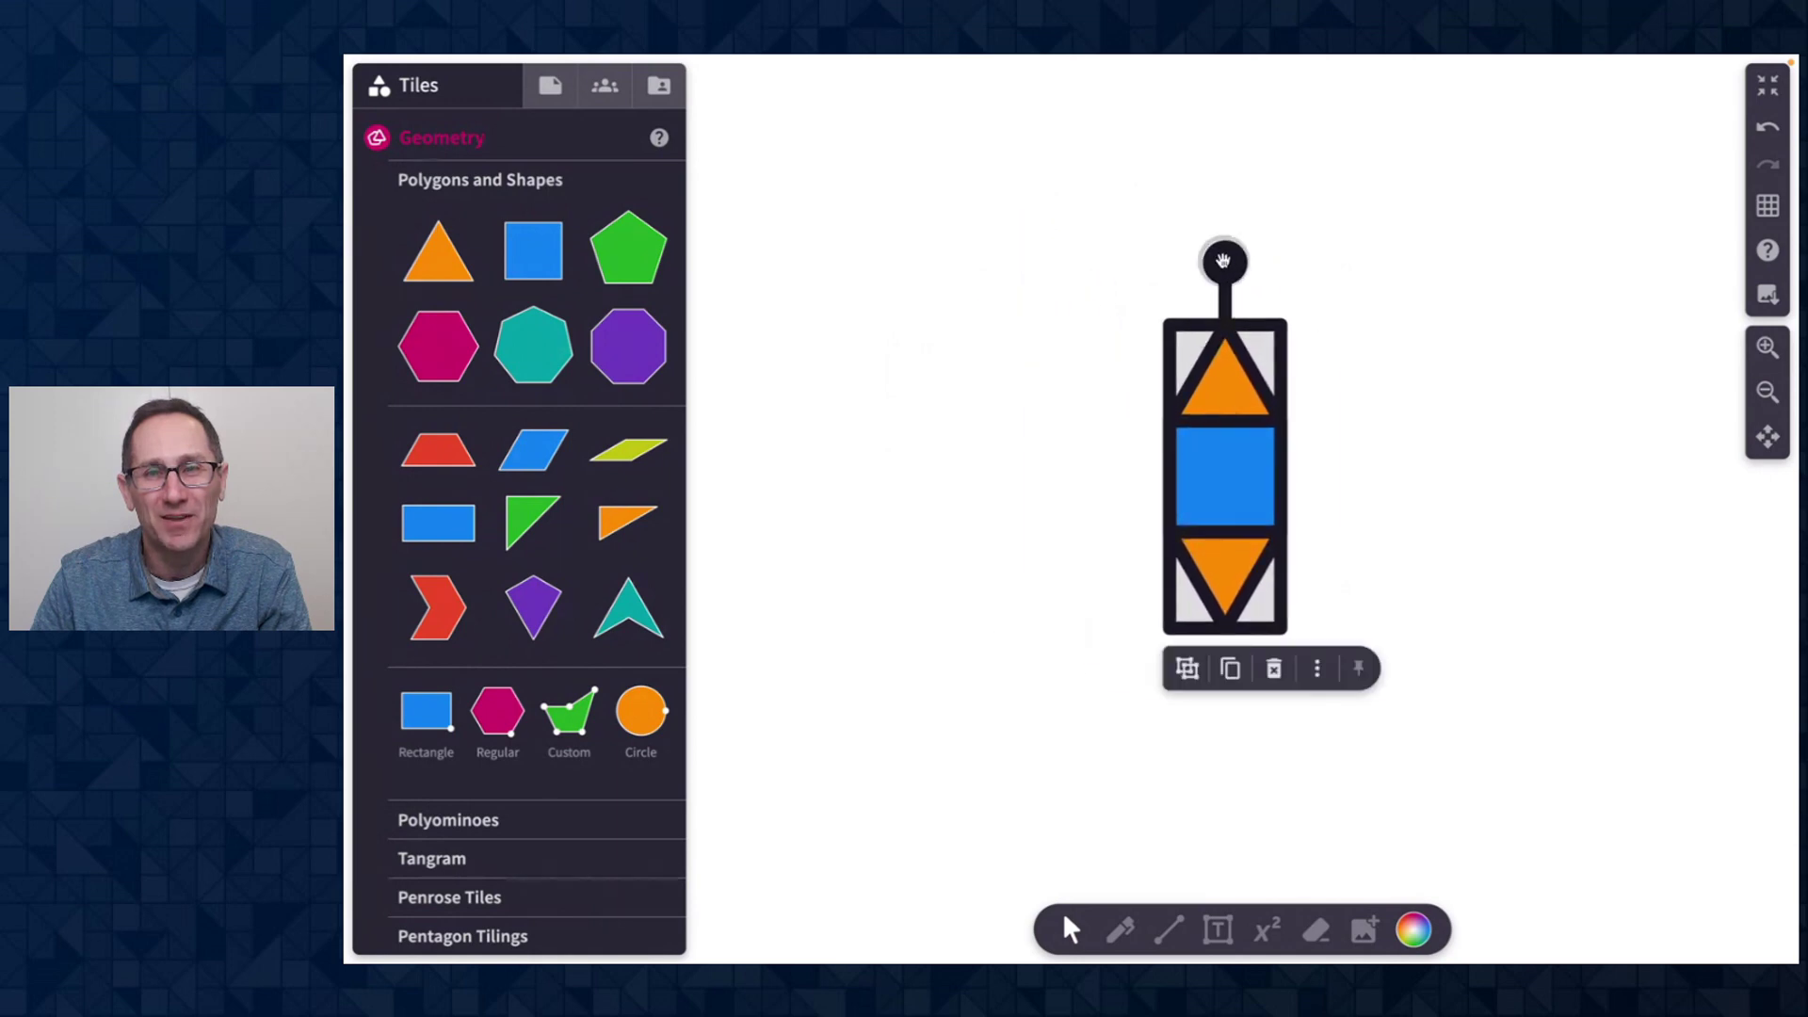
Step: Rotate the group to lie horizontally, colour it lavender, and move it up-left
left_click_drag(1223, 261, 1047, 476)
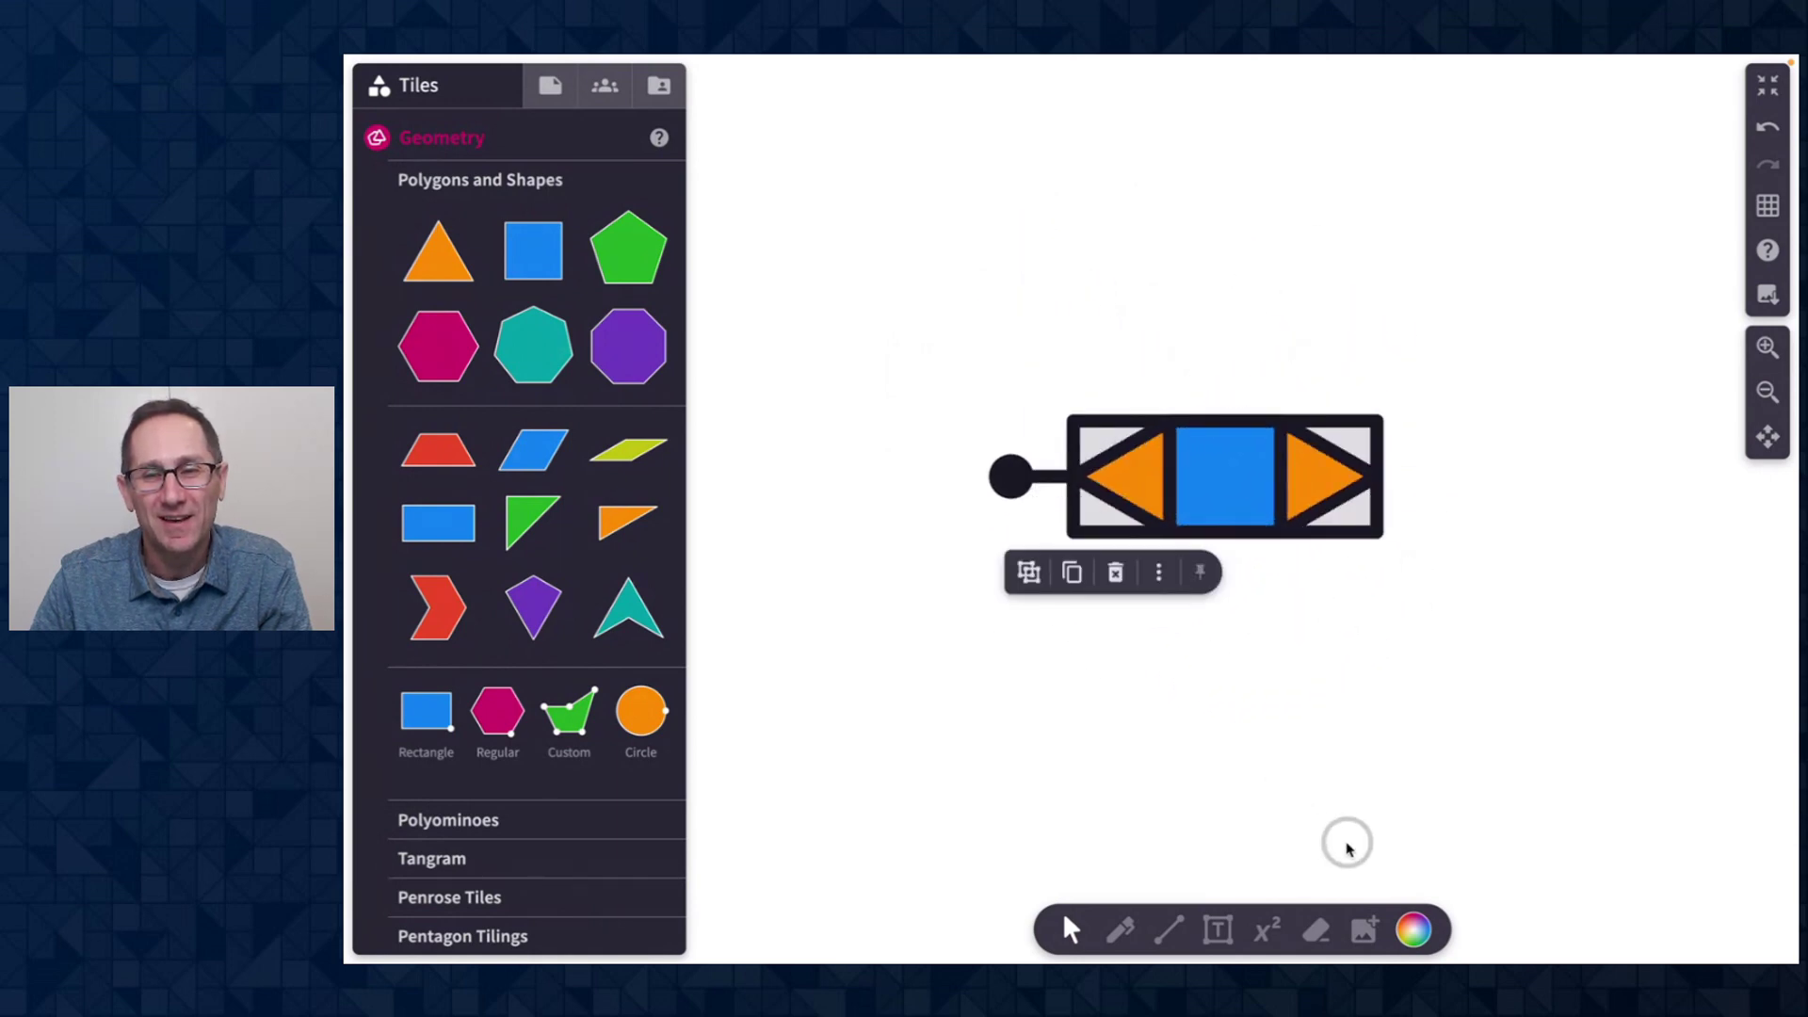
left_click(1418, 931)
left_click(1414, 802)
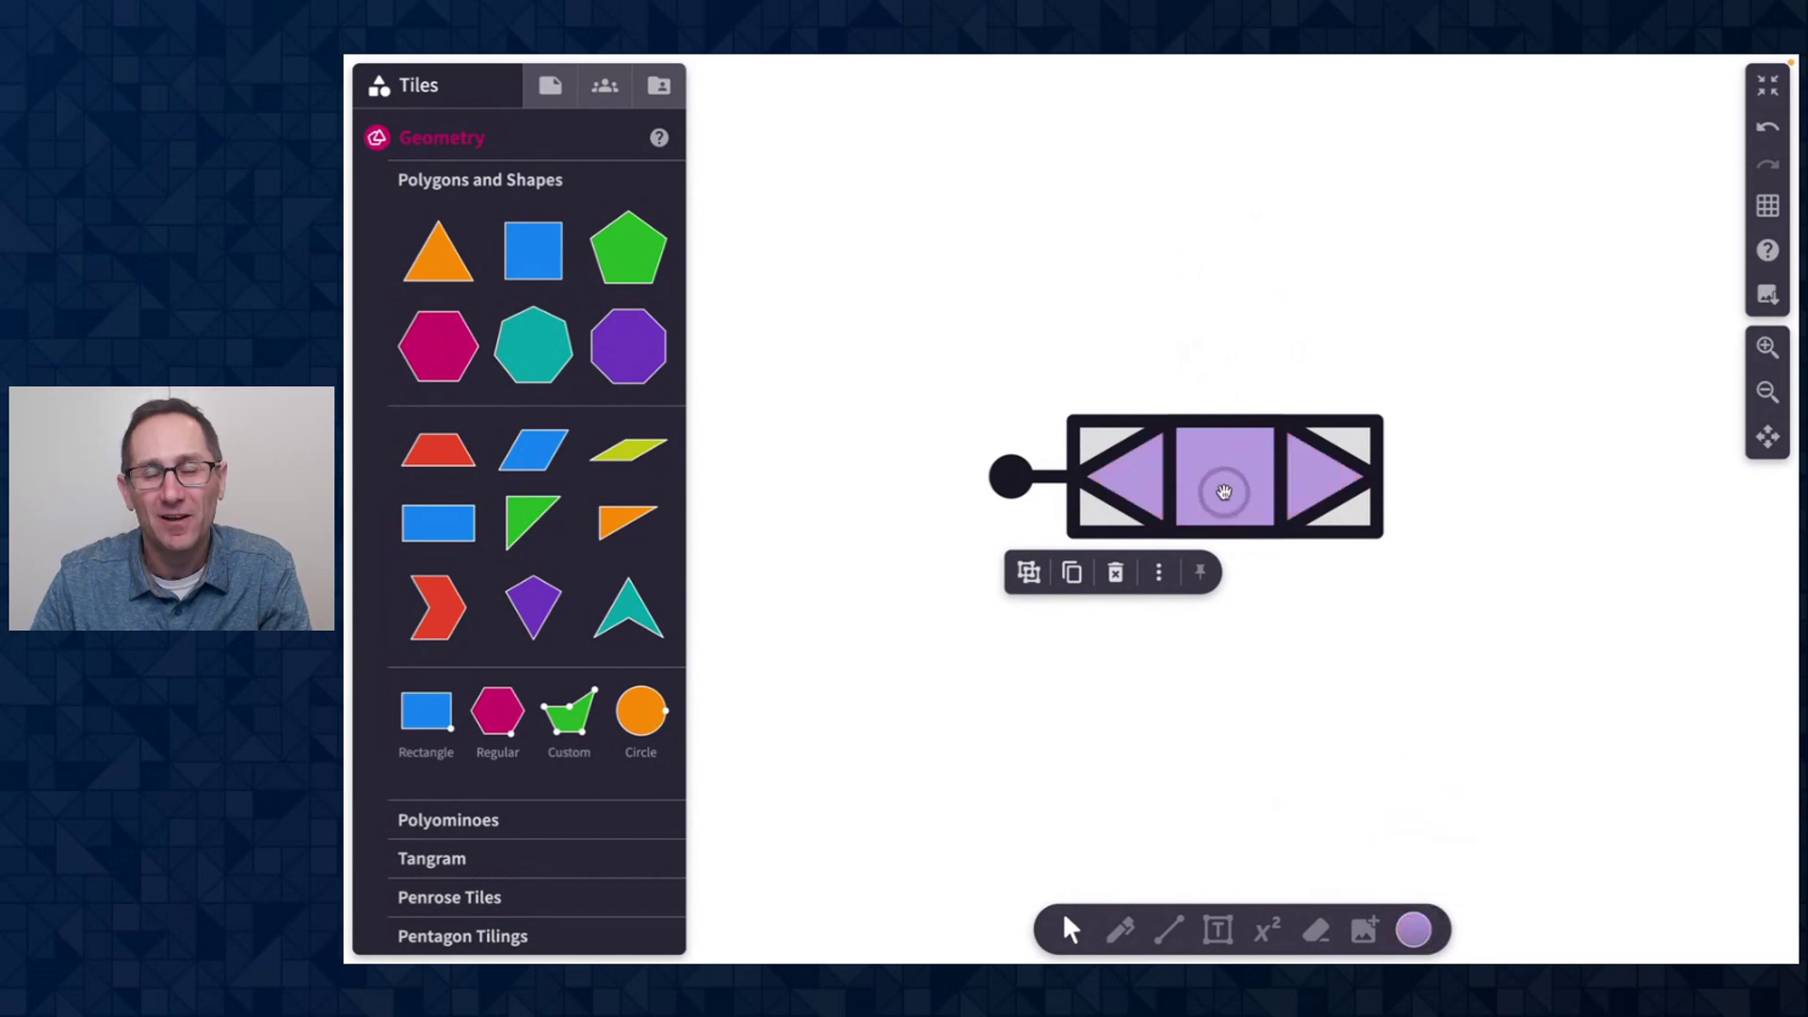
left_click_drag(1223, 492, 1001, 307)
Step: Place a magenta hexagon and add a white text label on it
left_click(1462, 341)
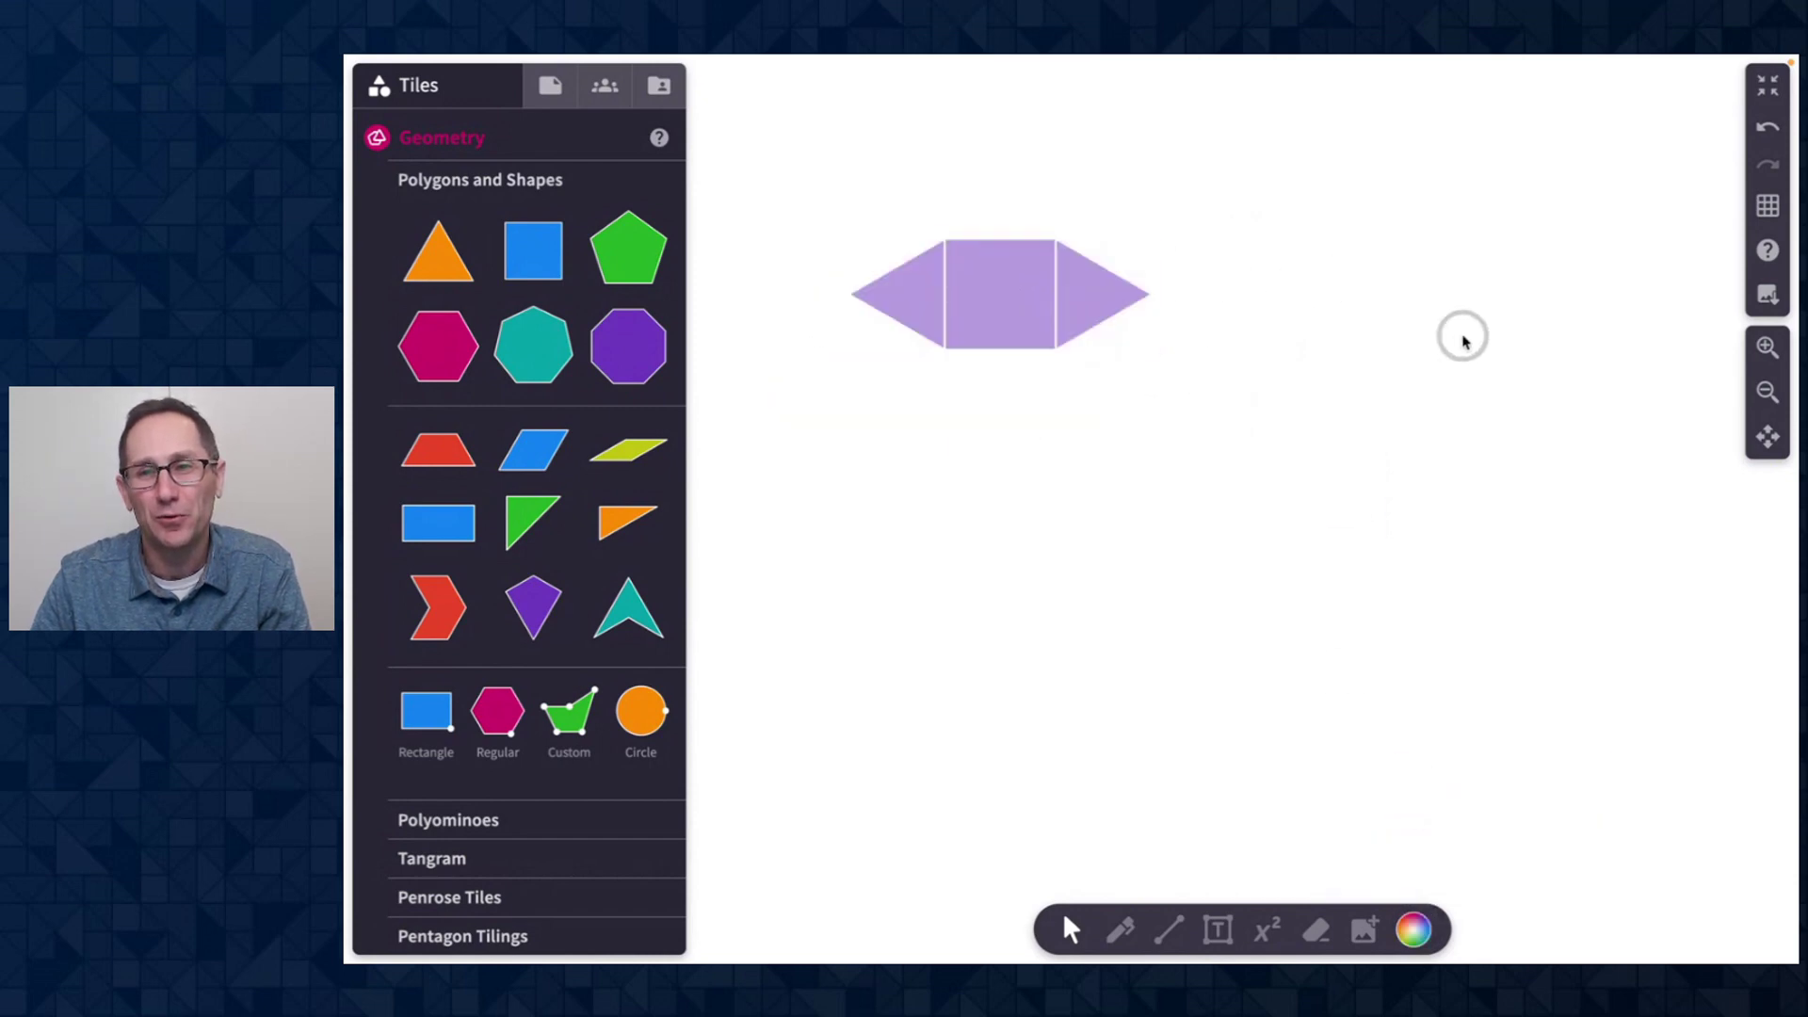
left_click(1766, 347)
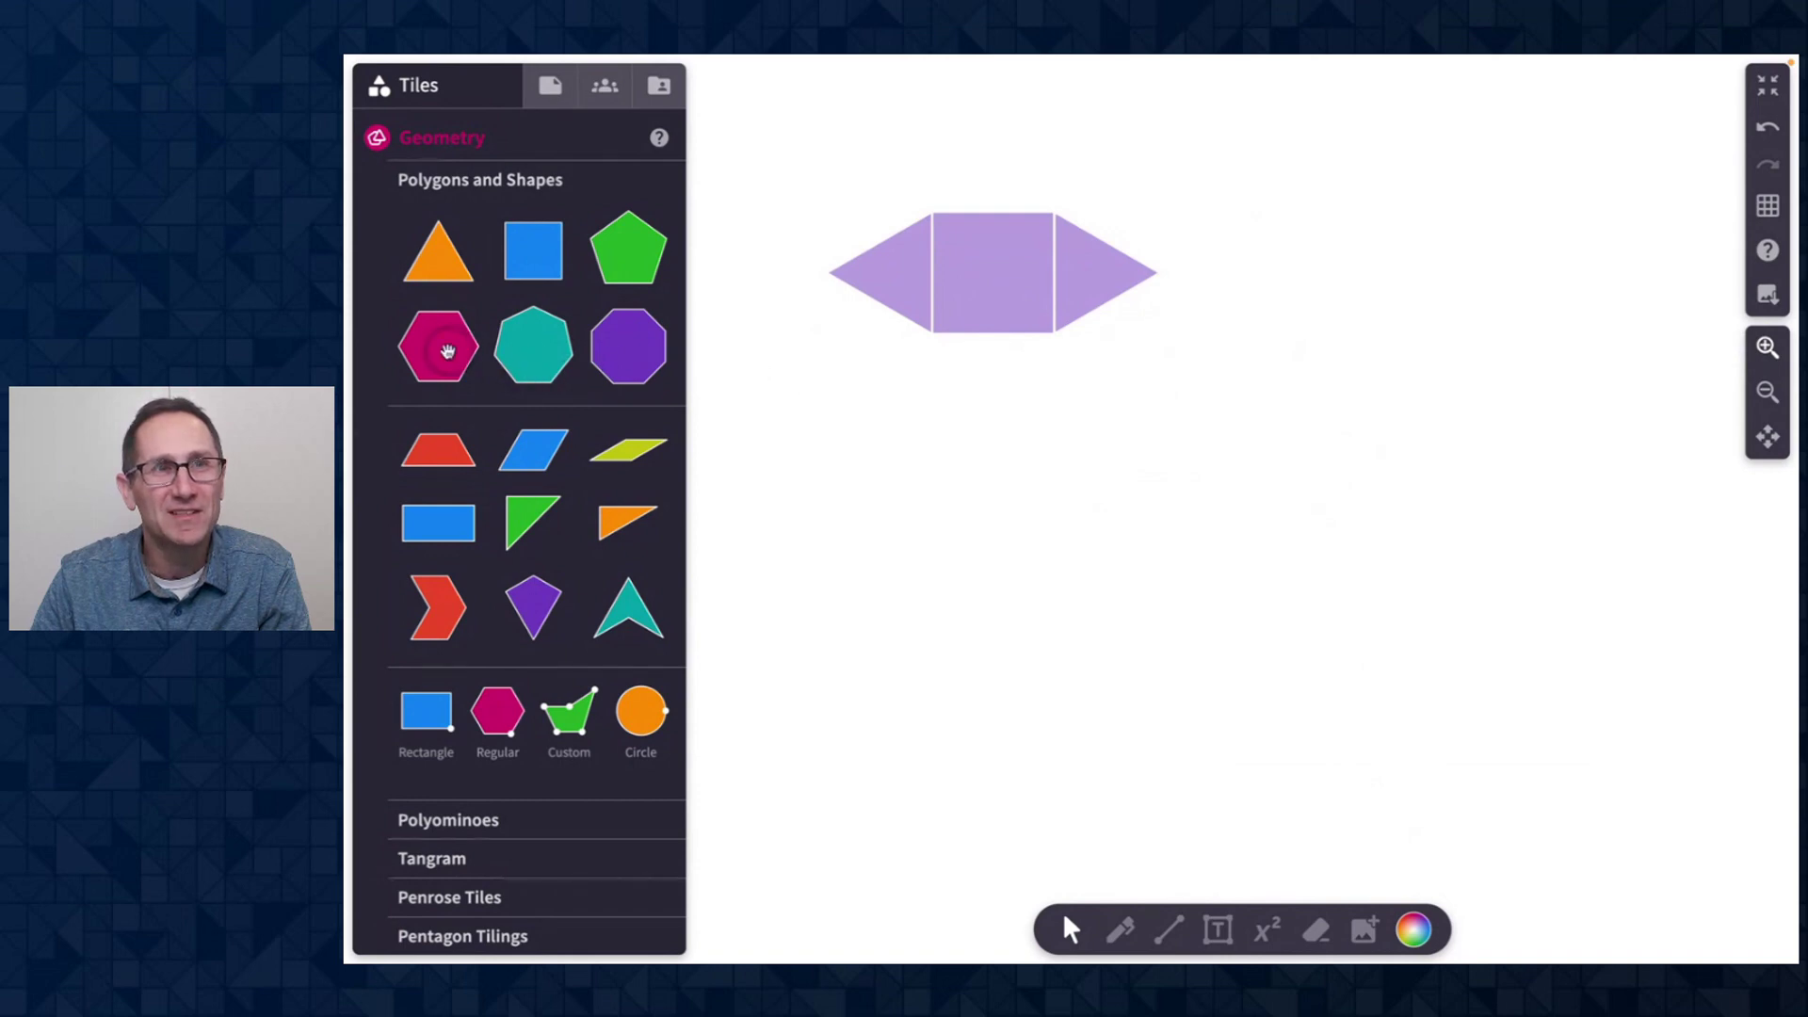
left_click_drag(447, 351, 1295, 543)
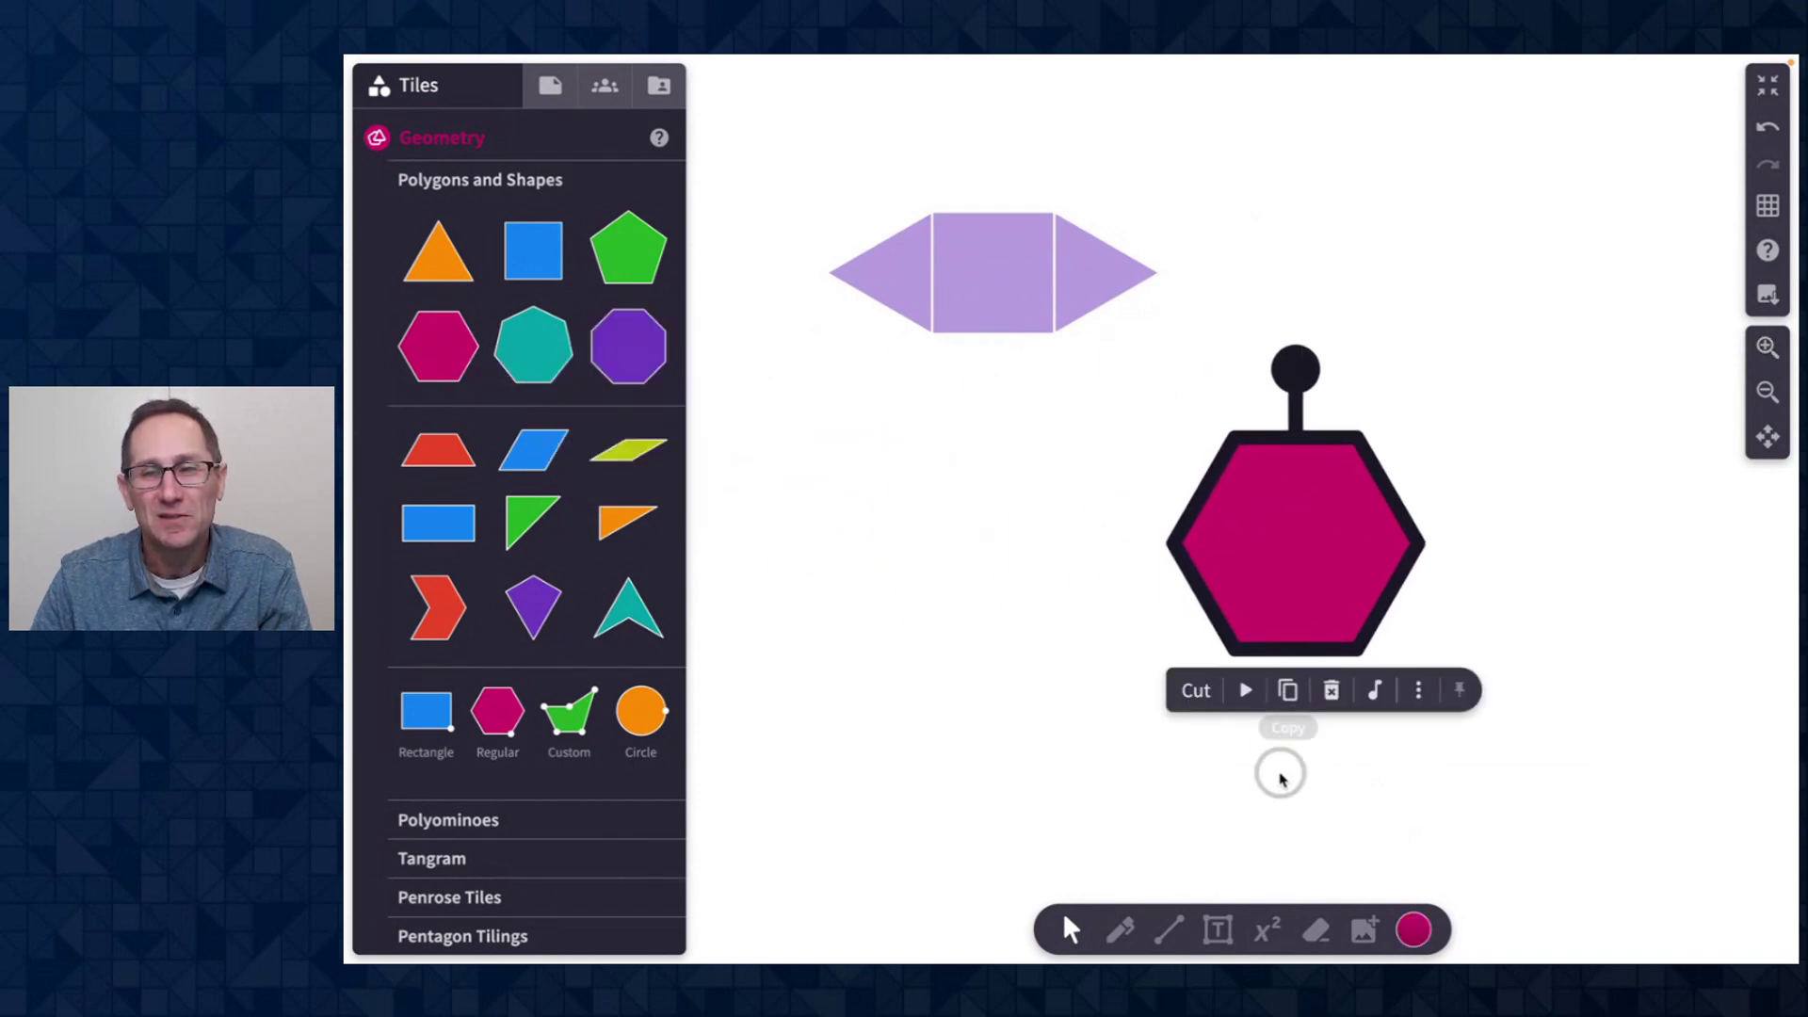
left_click(1218, 931)
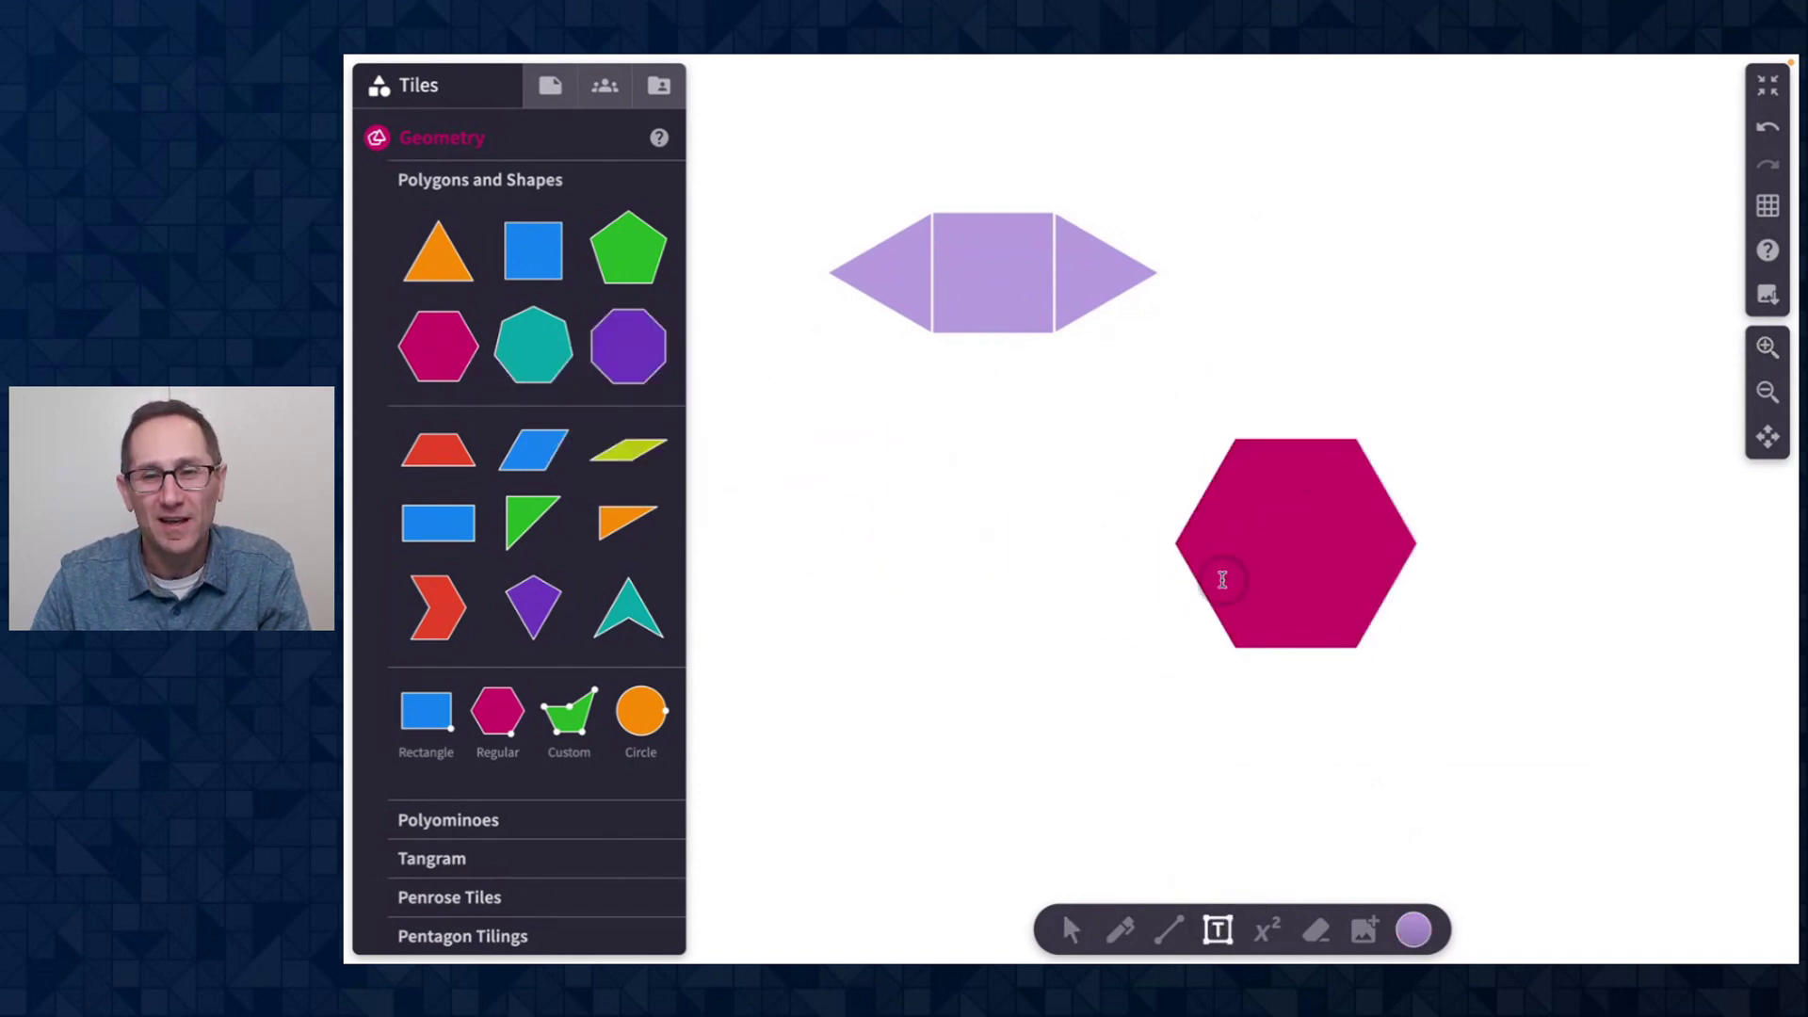
left_click(1415, 929)
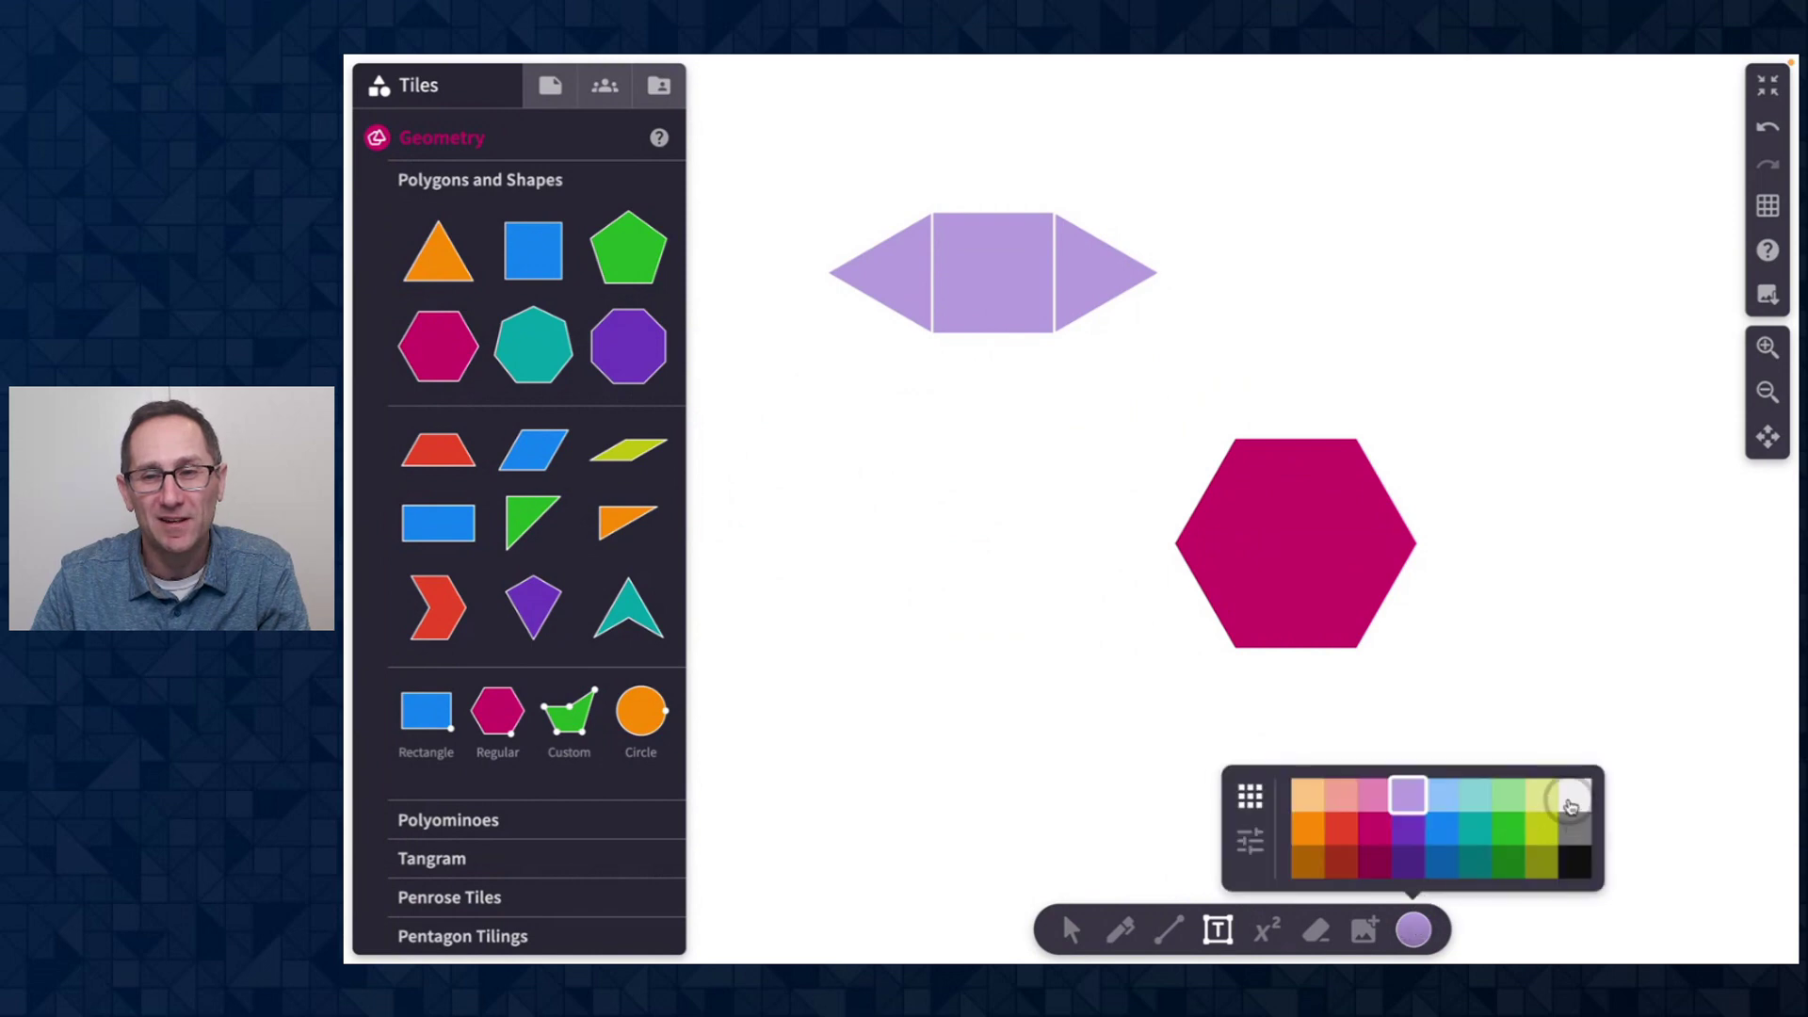
left_click(1570, 799)
left_click(1218, 545)
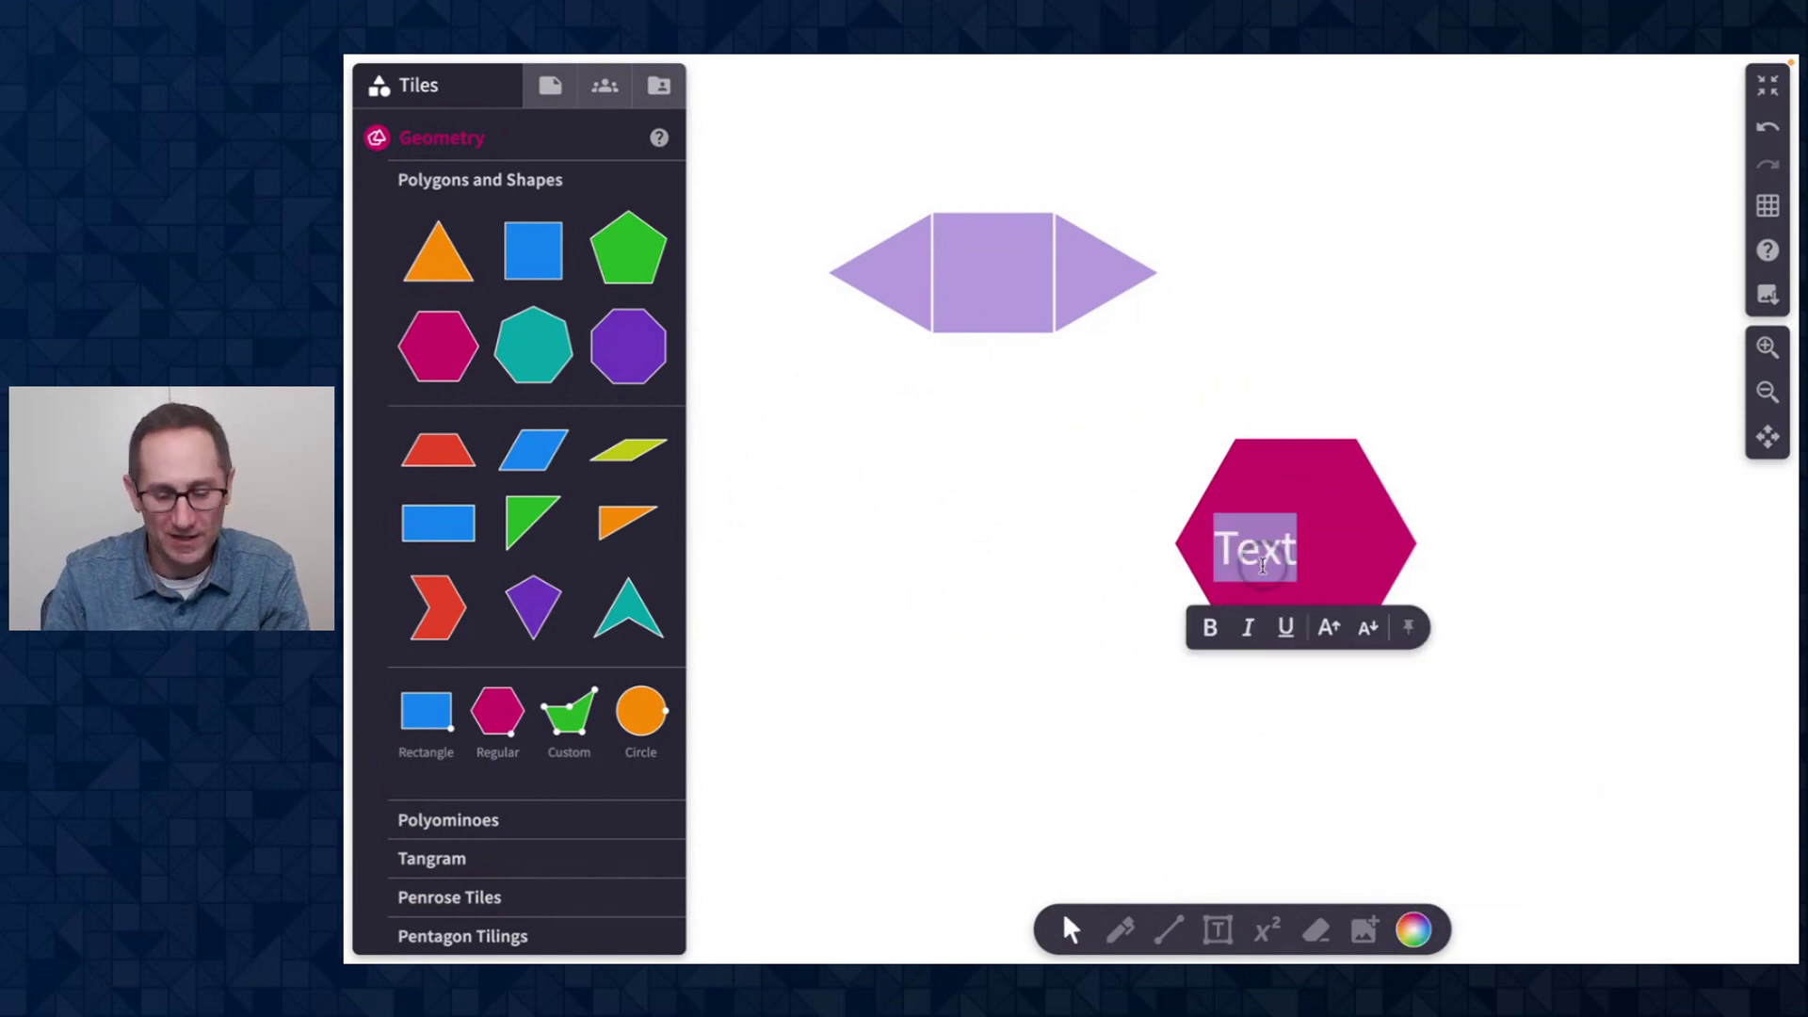
type("Hexagon")
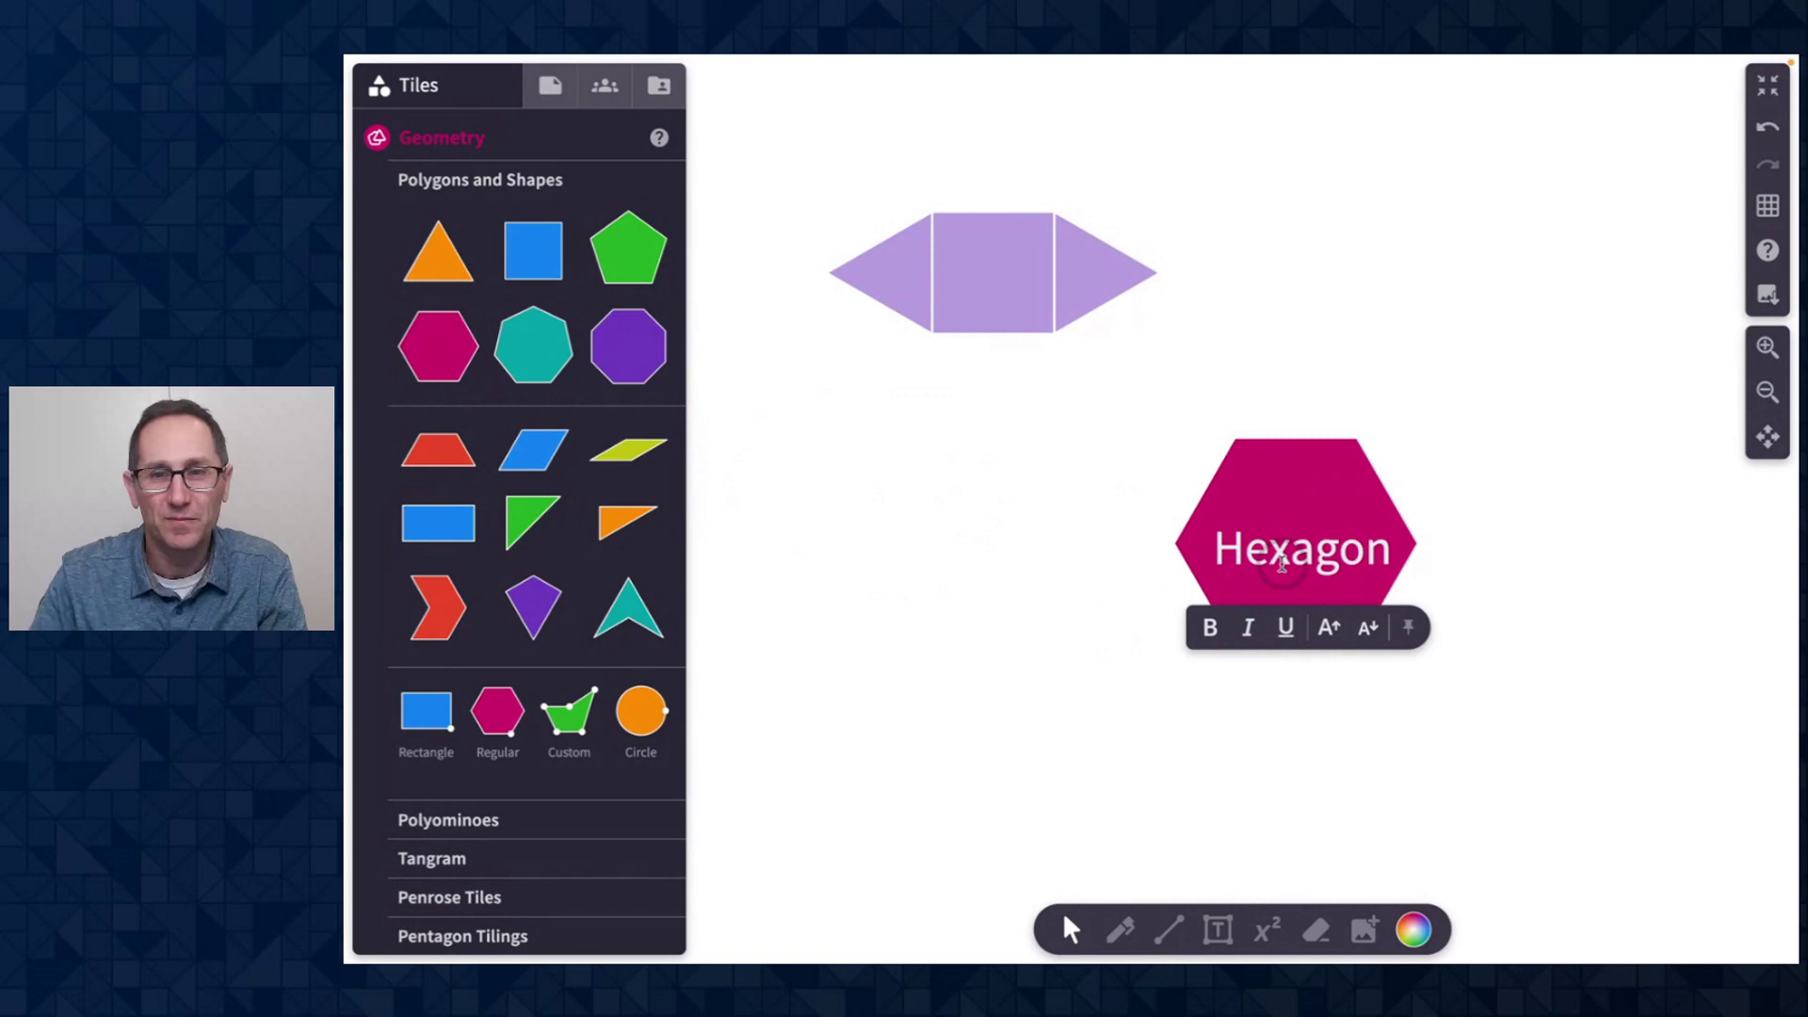
left_click(1490, 407)
Step: Group the hexagon with its label and move it to the top right
left_click(1296, 546)
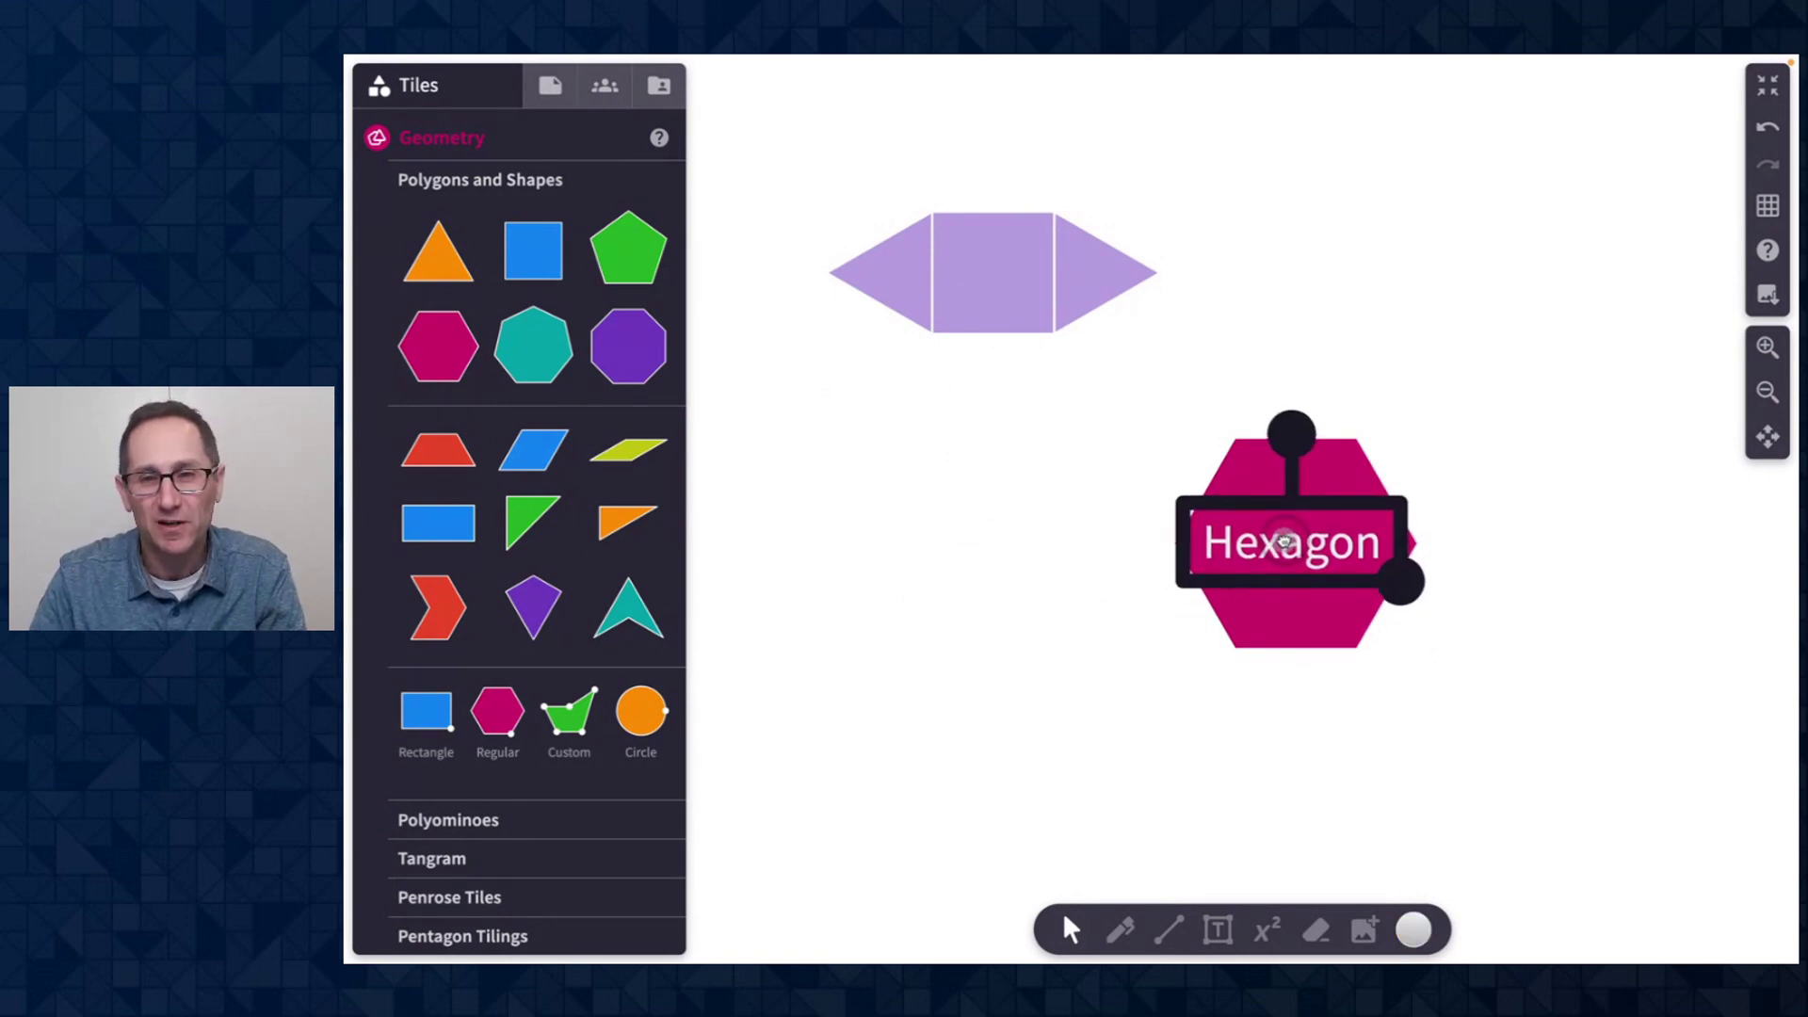
left_click_drag(1170, 422, 1386, 641)
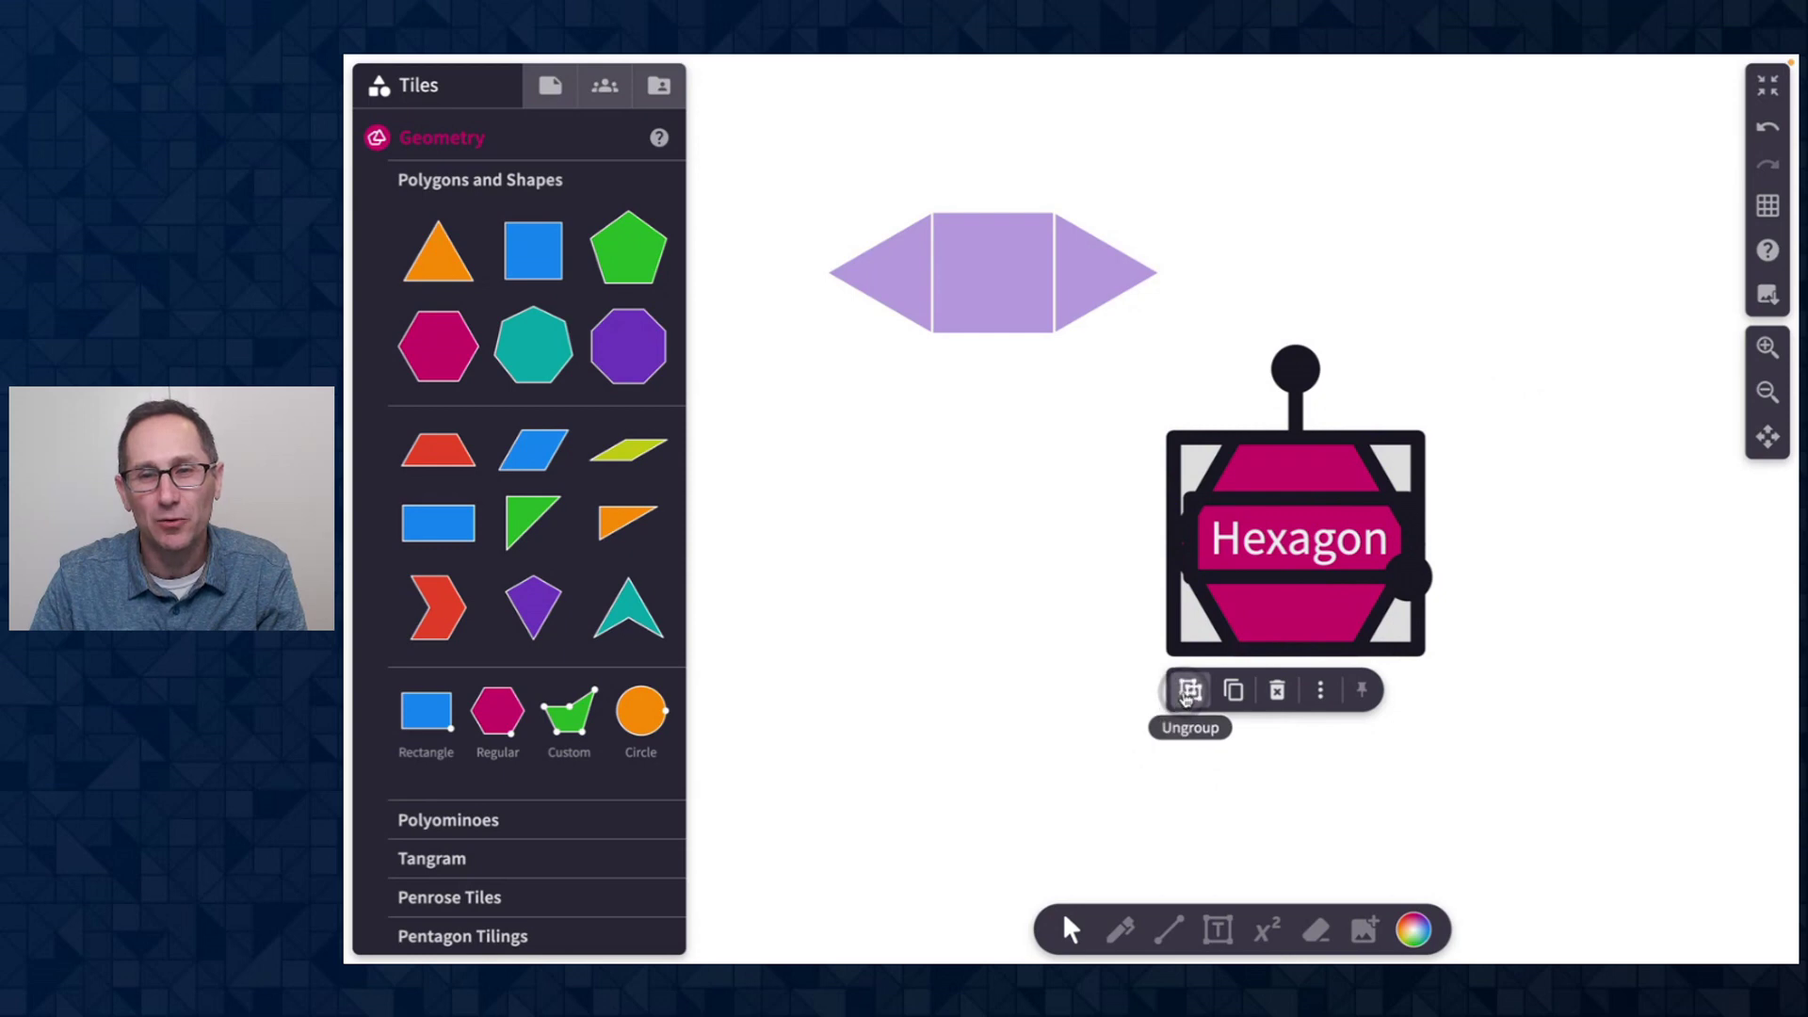
left_click_drag(1278, 605, 1433, 328)
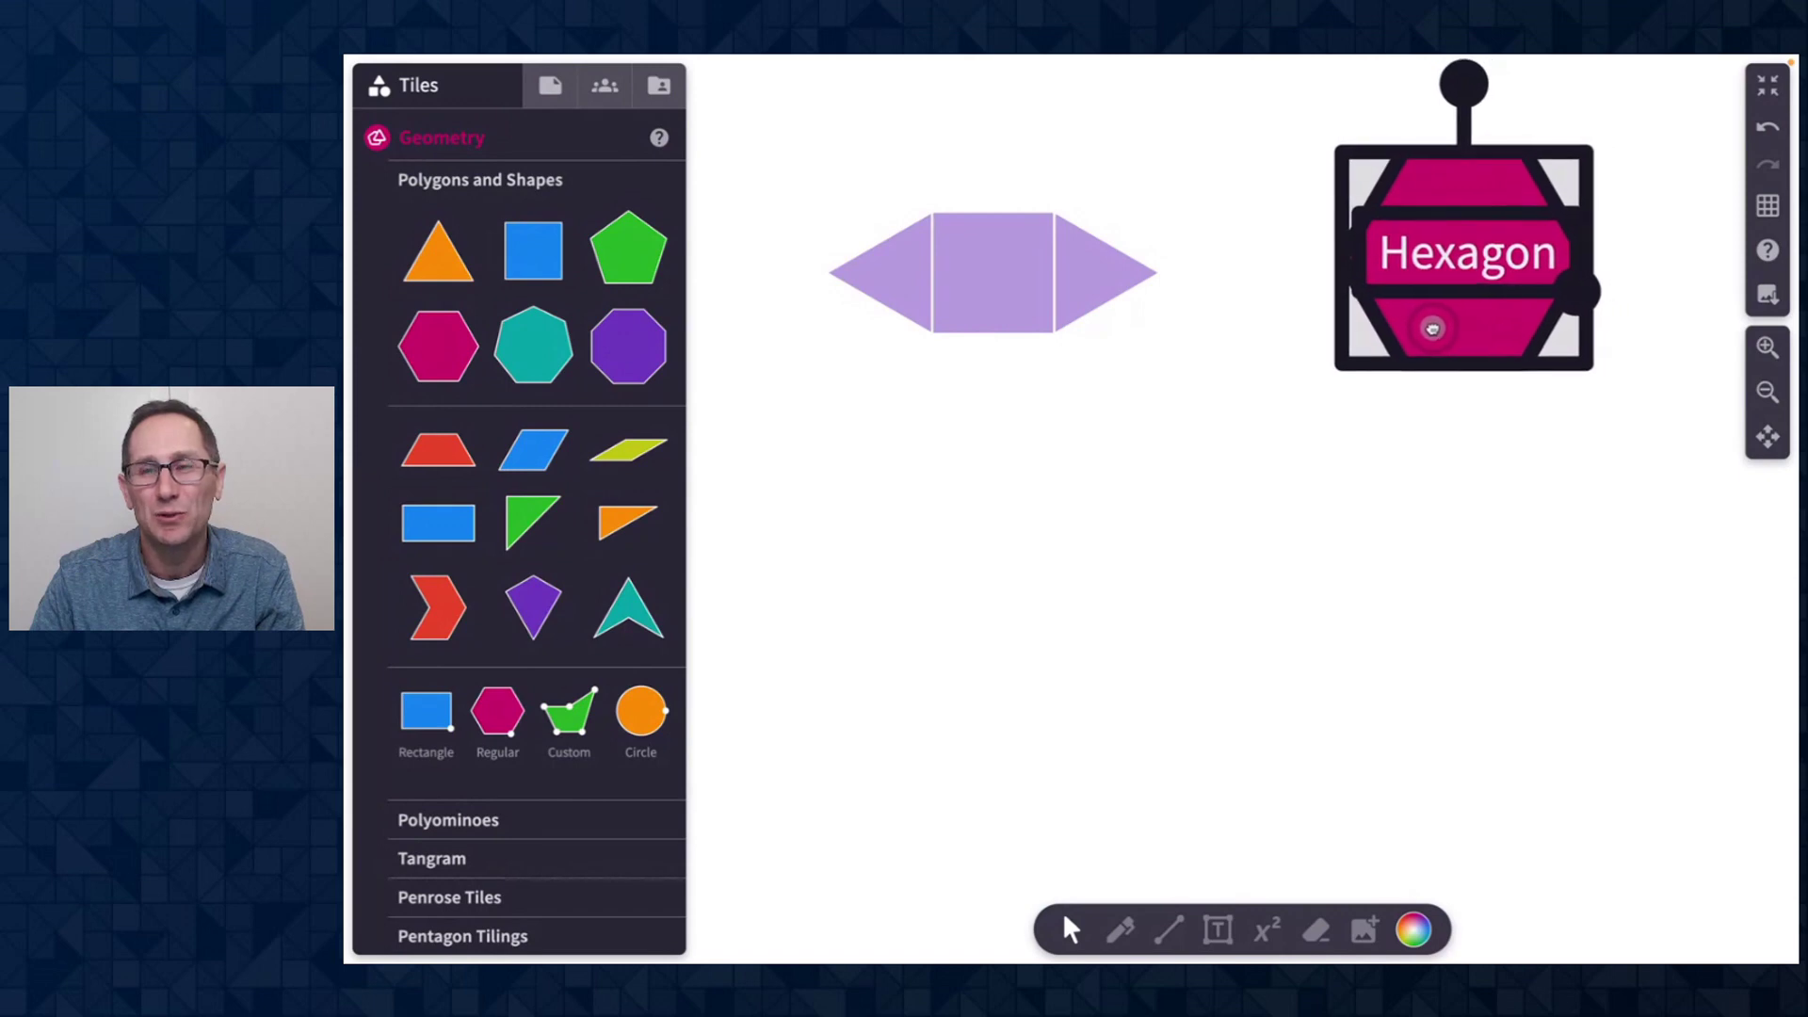
left_click(1179, 389)
left_click(1434, 332)
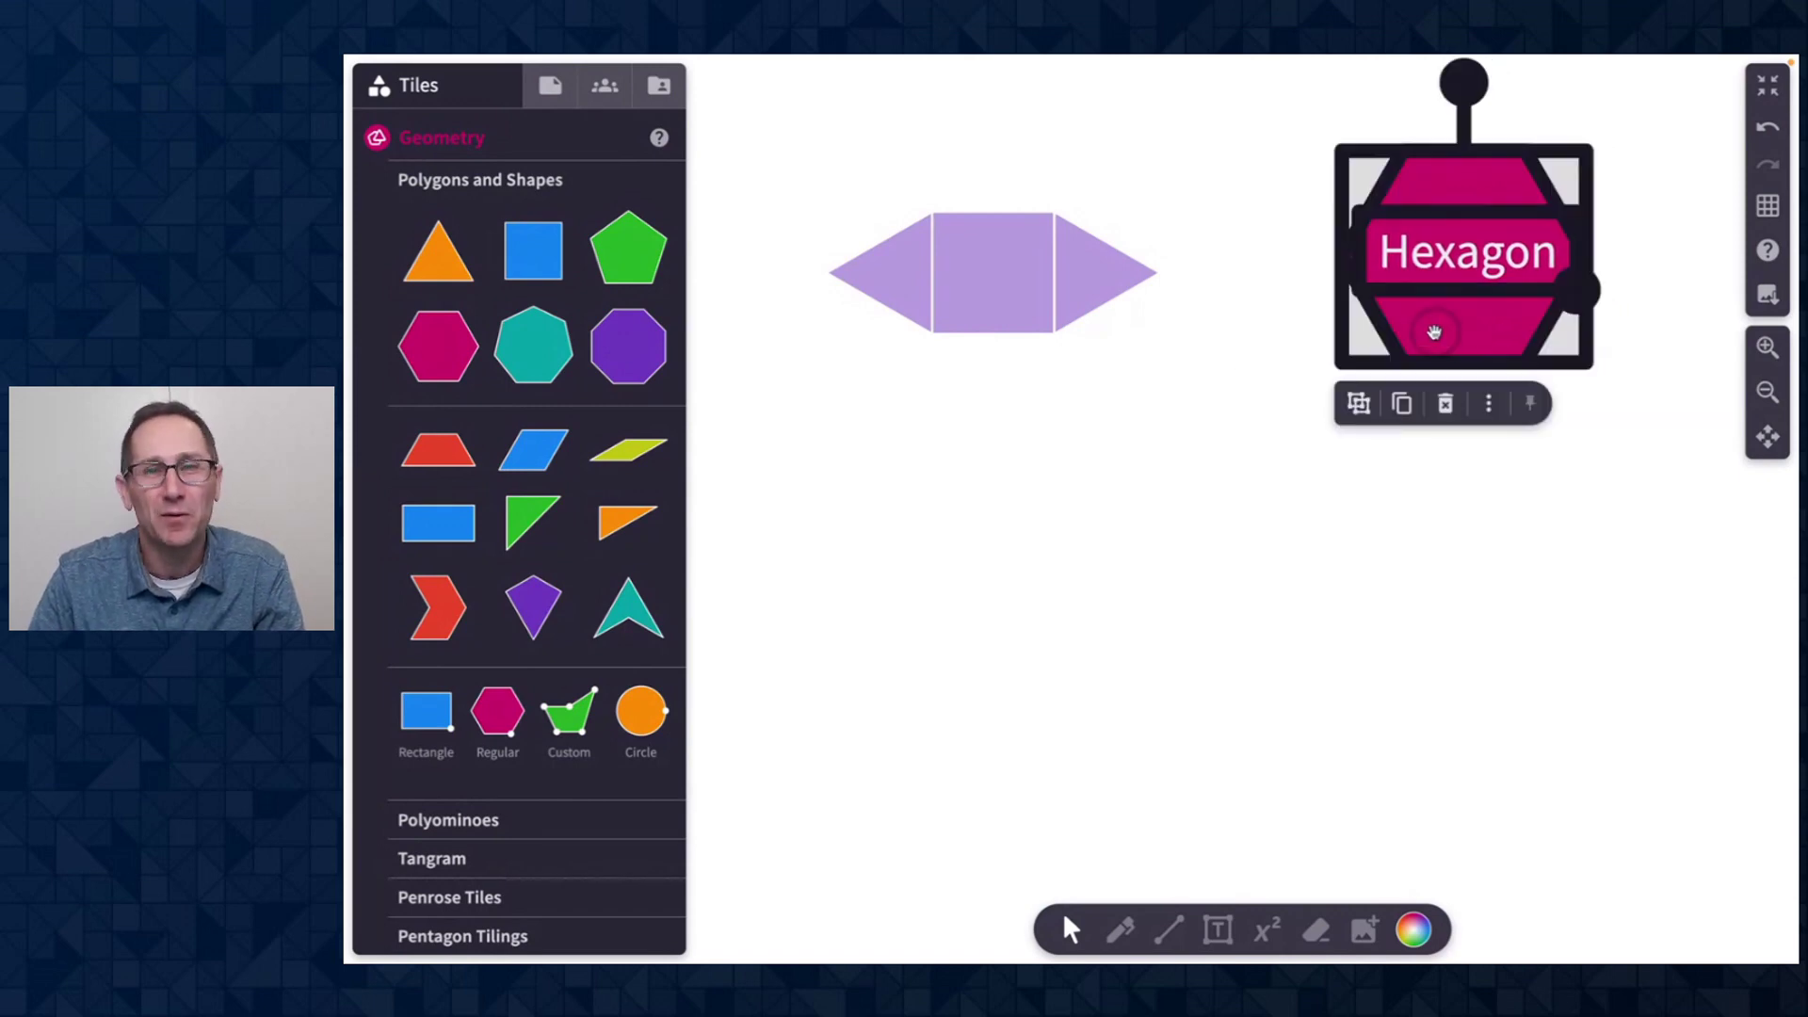
Step: Ungroup, edit the label to read 'Hexagon!', regroup, and nudge it into place
left_click(1358, 405)
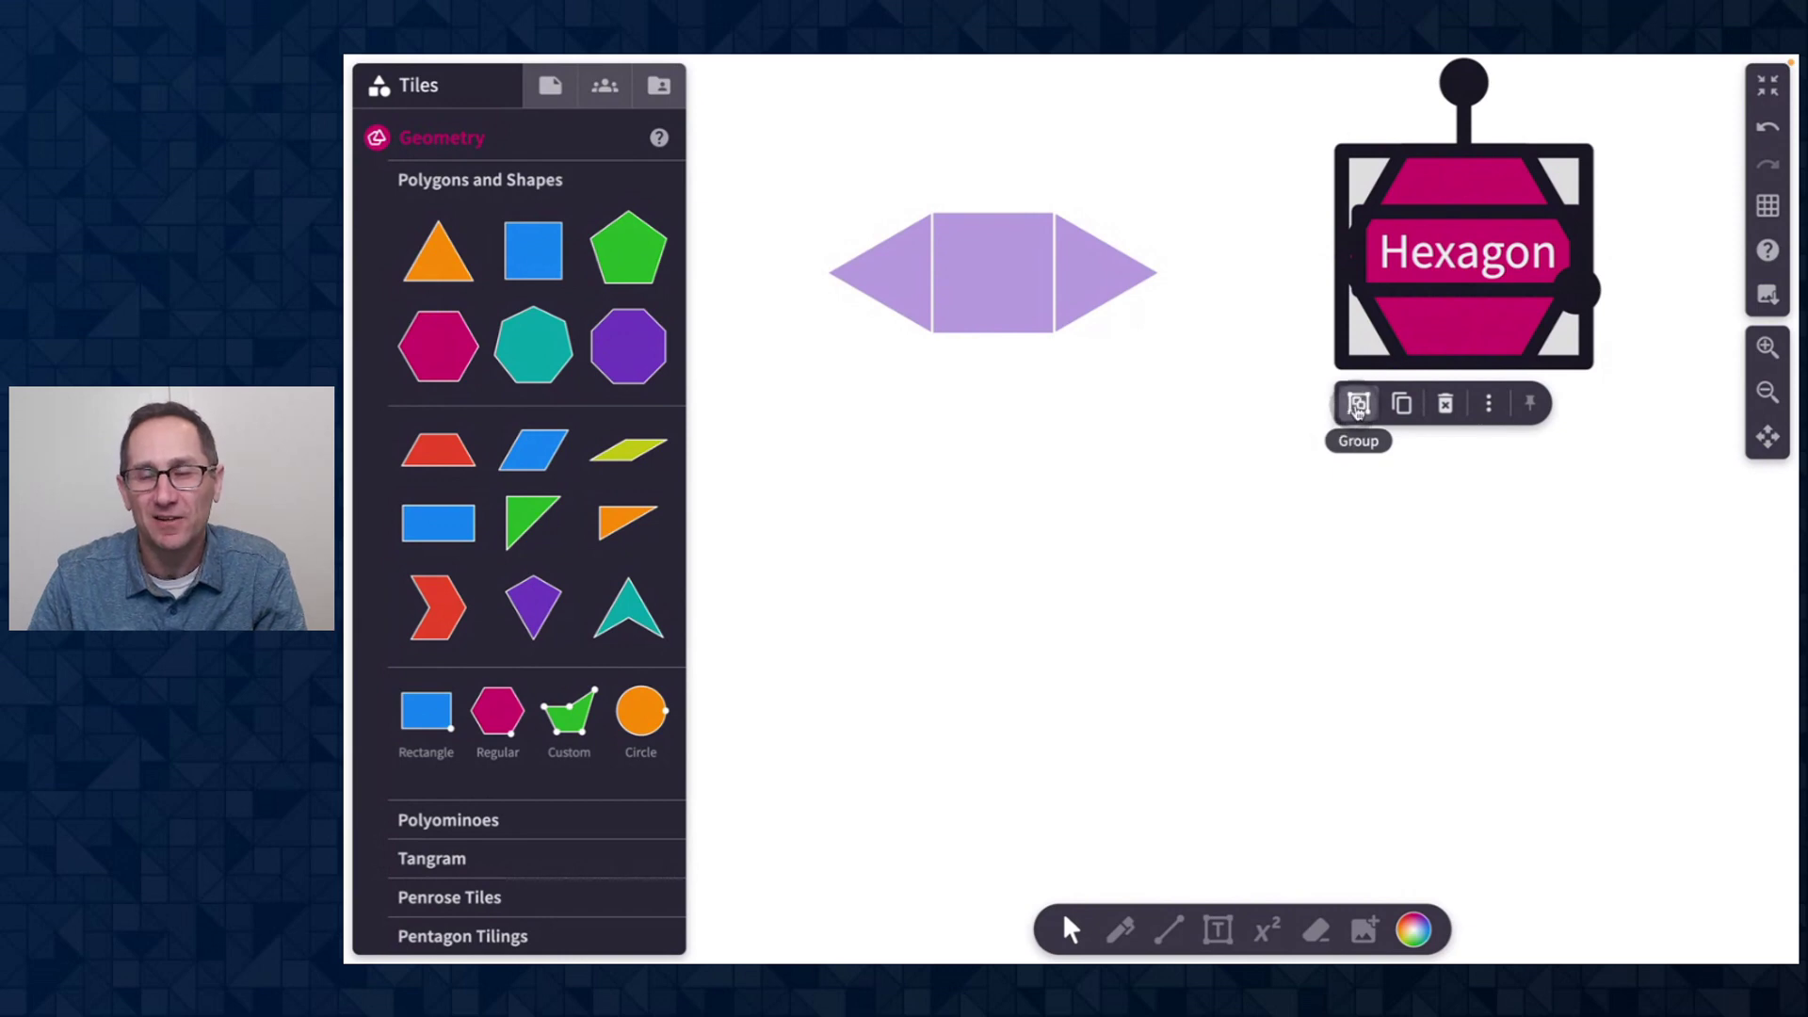
double_click(1448, 259)
key("Right")
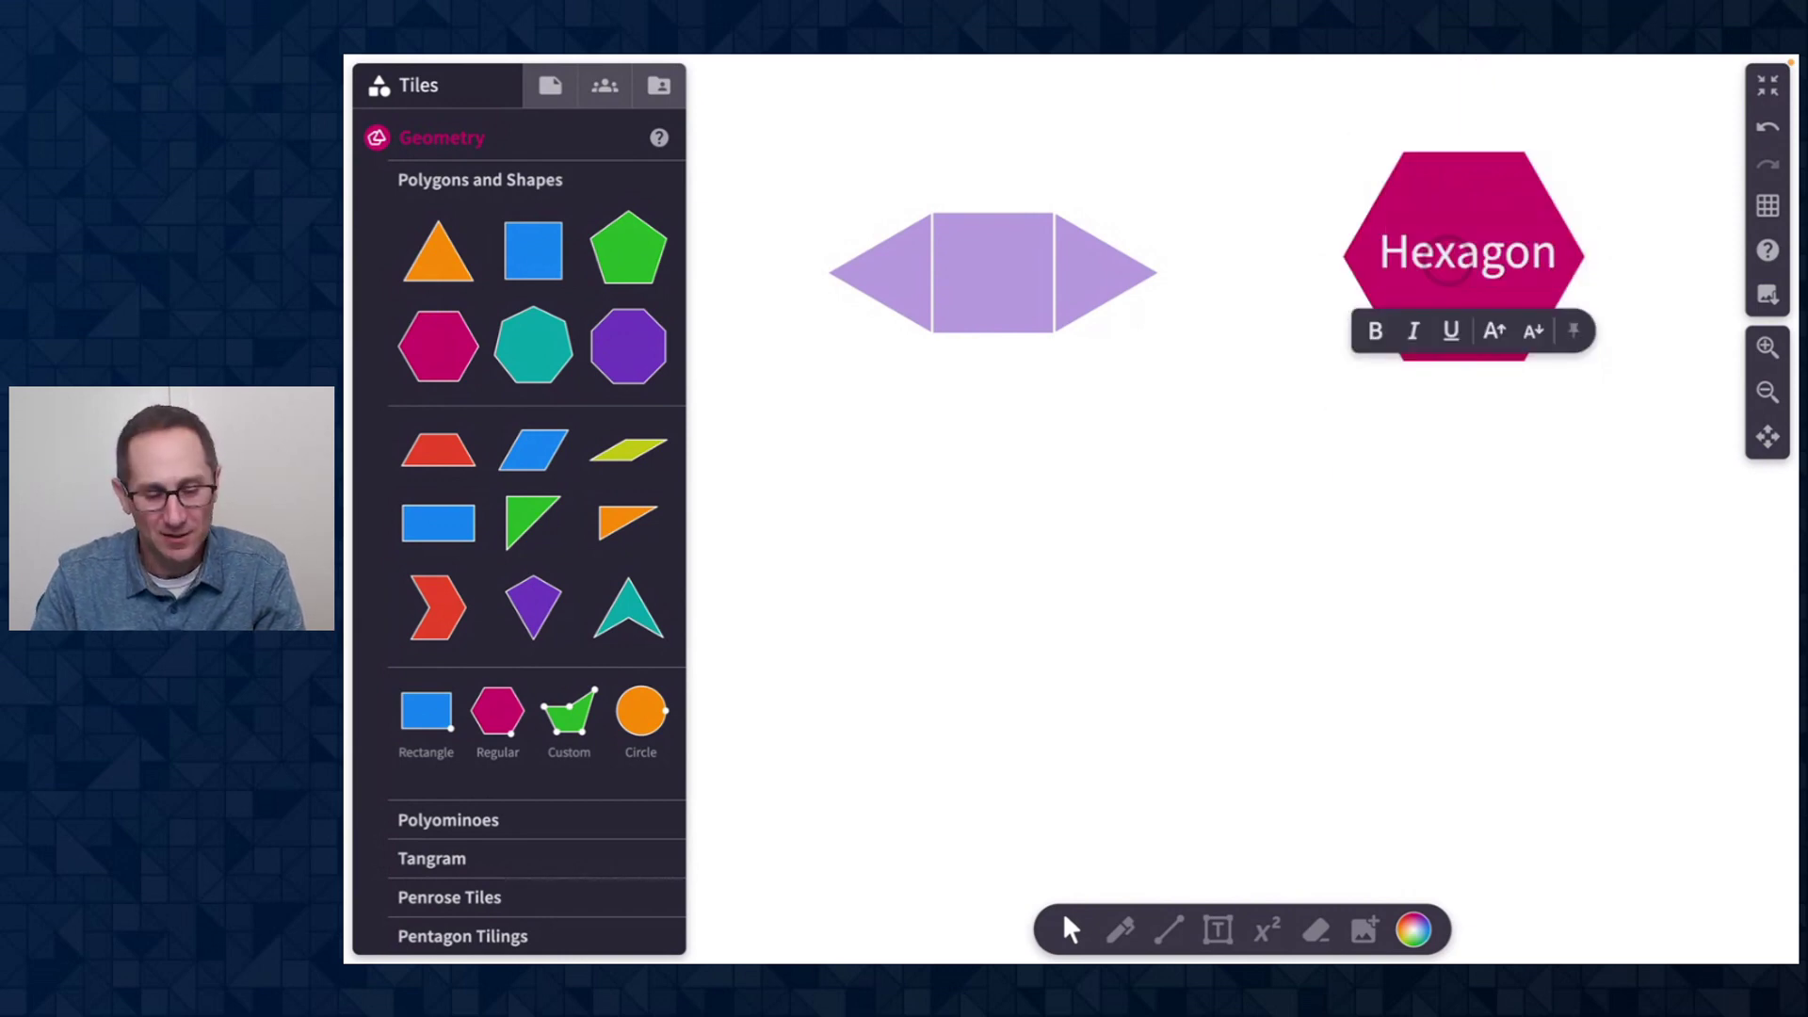
left_click(1617, 185)
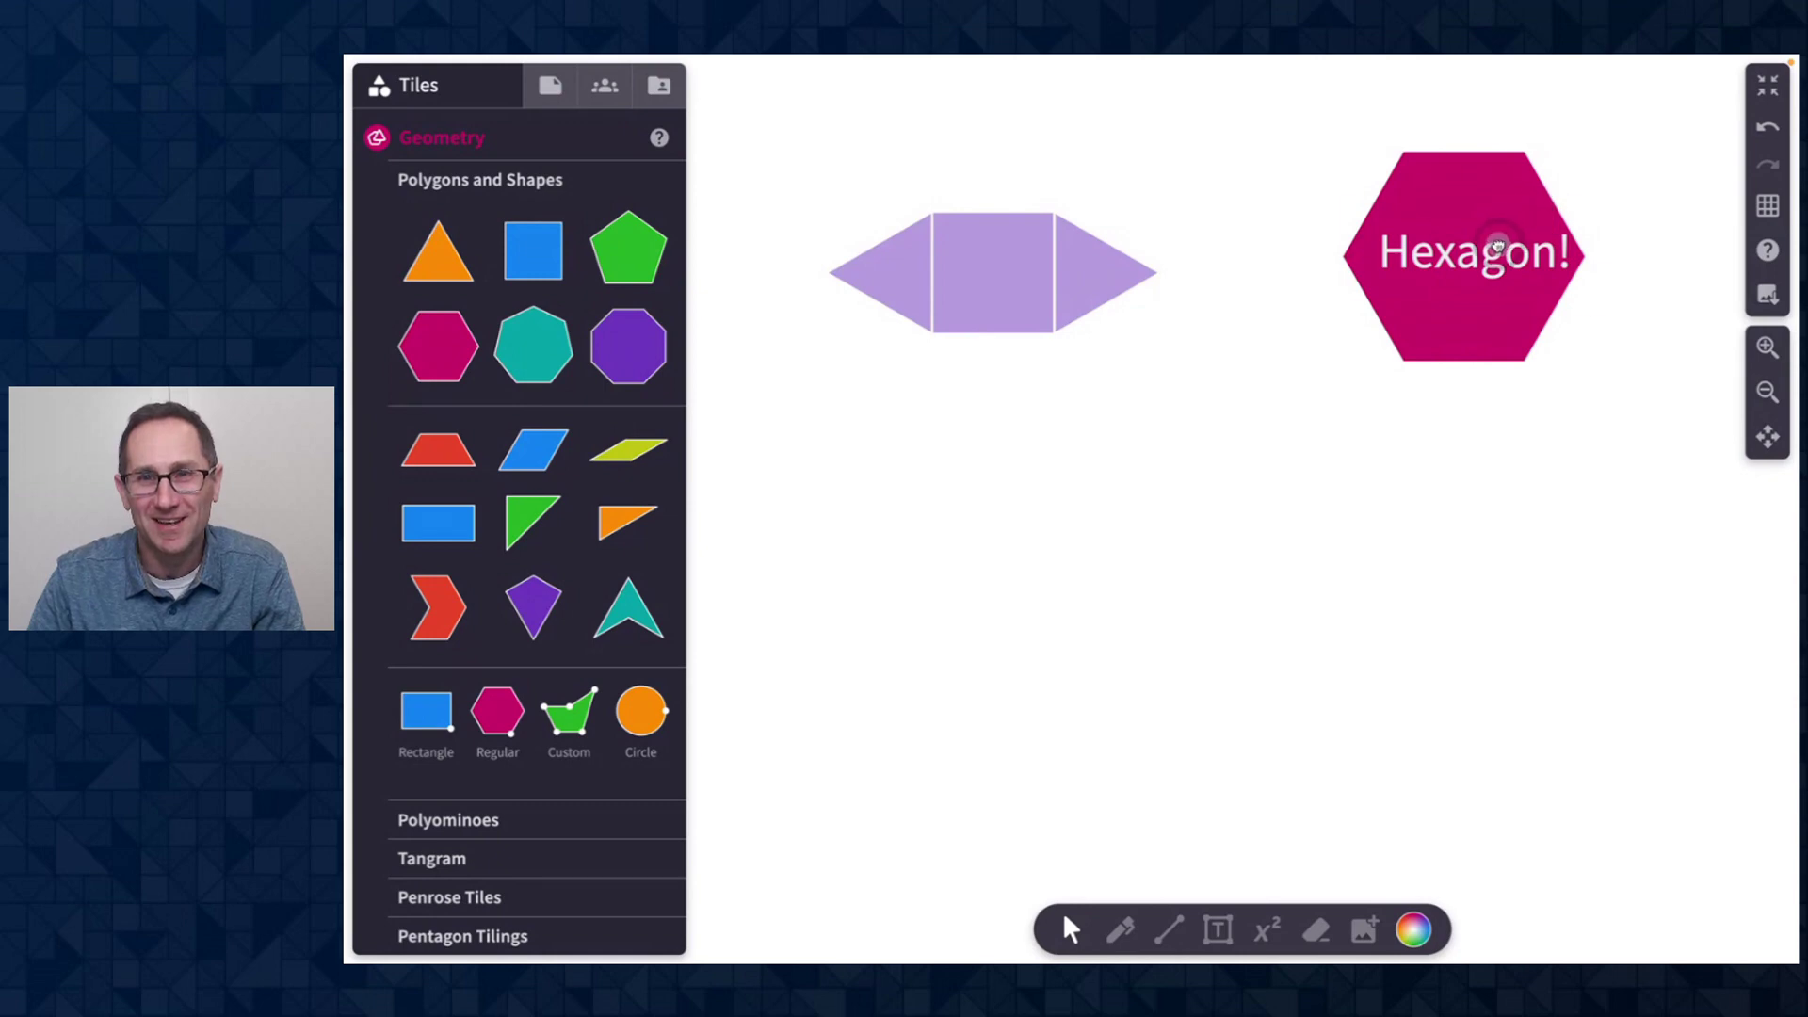
left_click(1498, 246)
left_click(1271, 141)
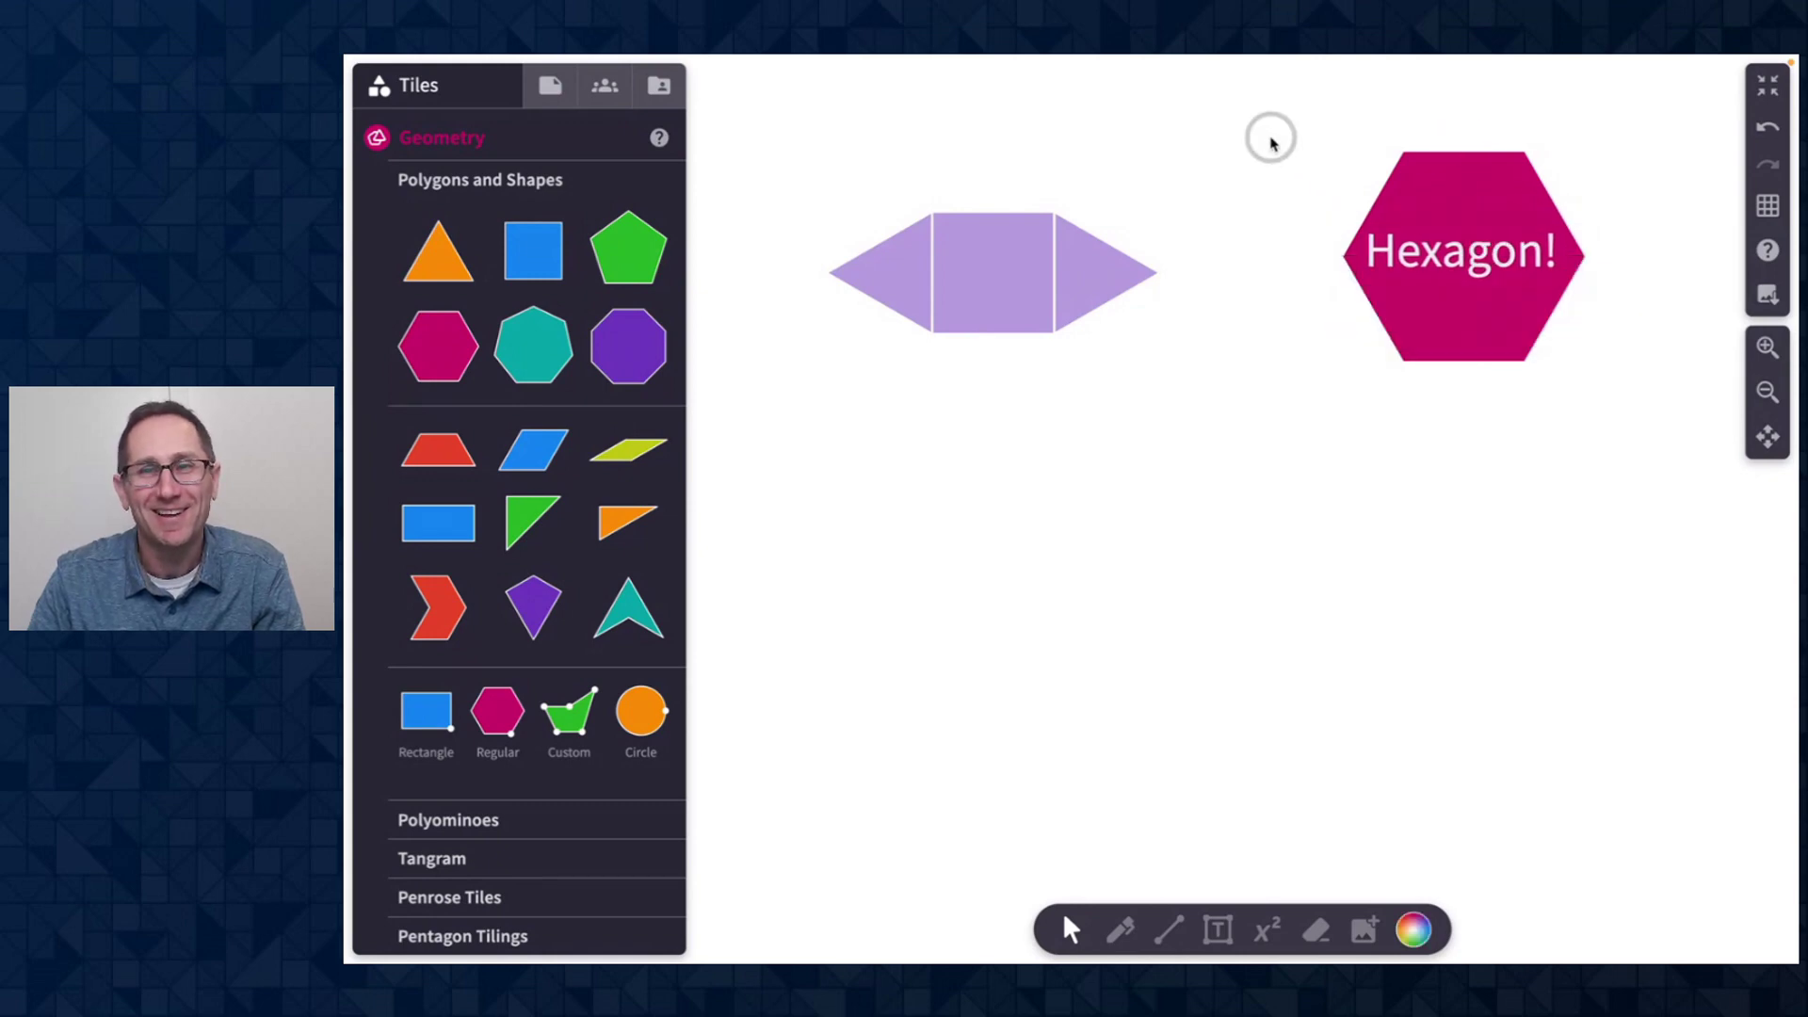
left_click_drag(1270, 142, 1574, 368)
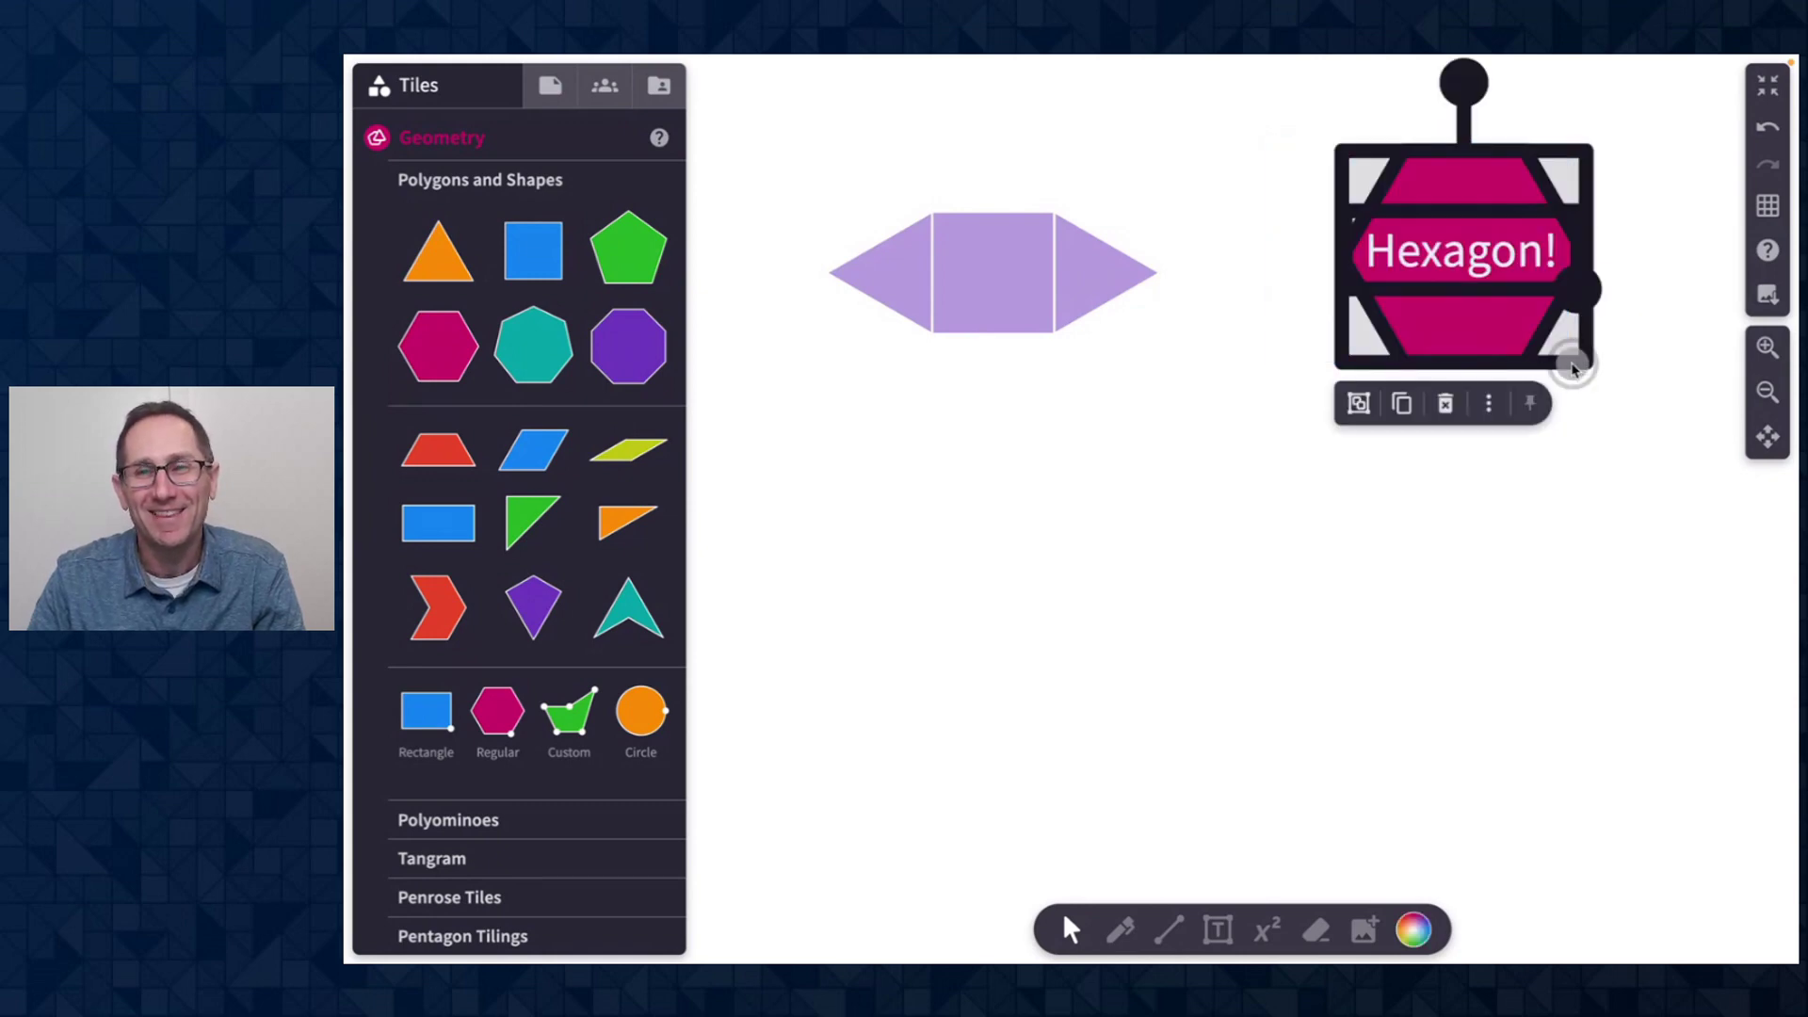
left_click(1259, 407)
mouse_move(1419, 310)
left_mouse_down()
mouse_move(1444, 341)
mouse_move(1402, 293)
left_mouse_up()
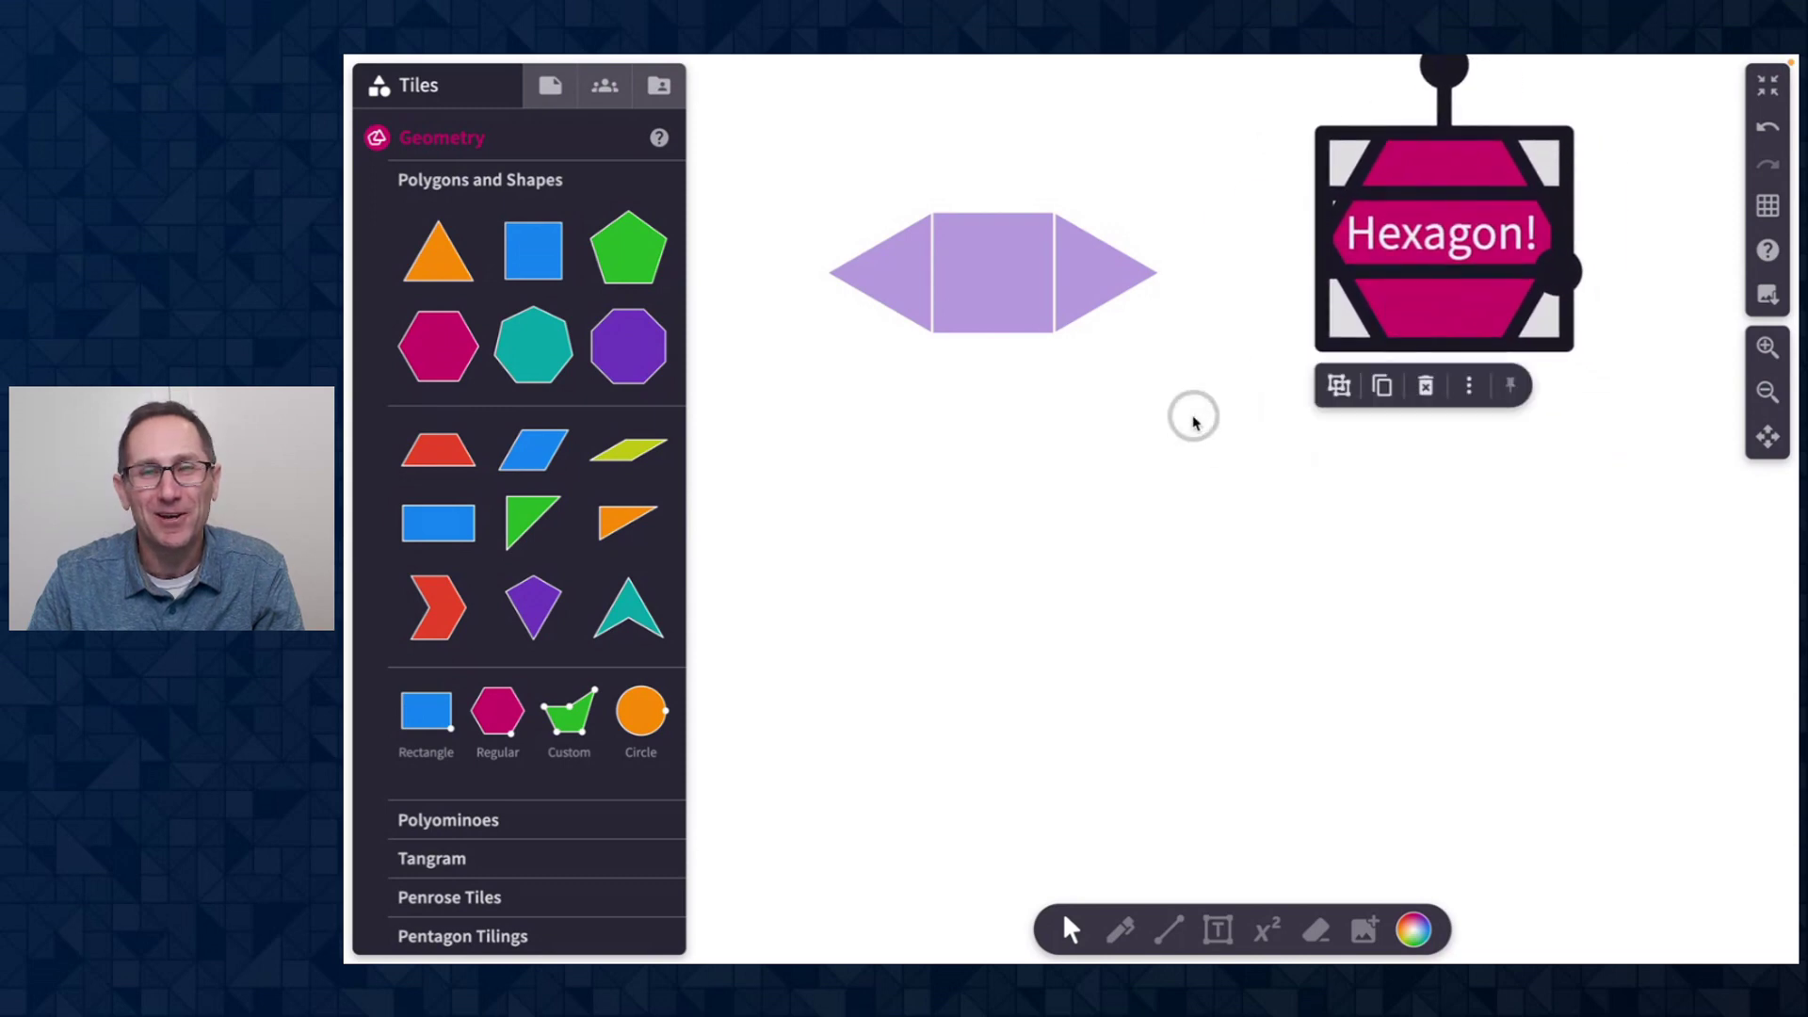
Step: Add a red die below the purple shape and duplicate it into a row of four
left_click(1128, 482)
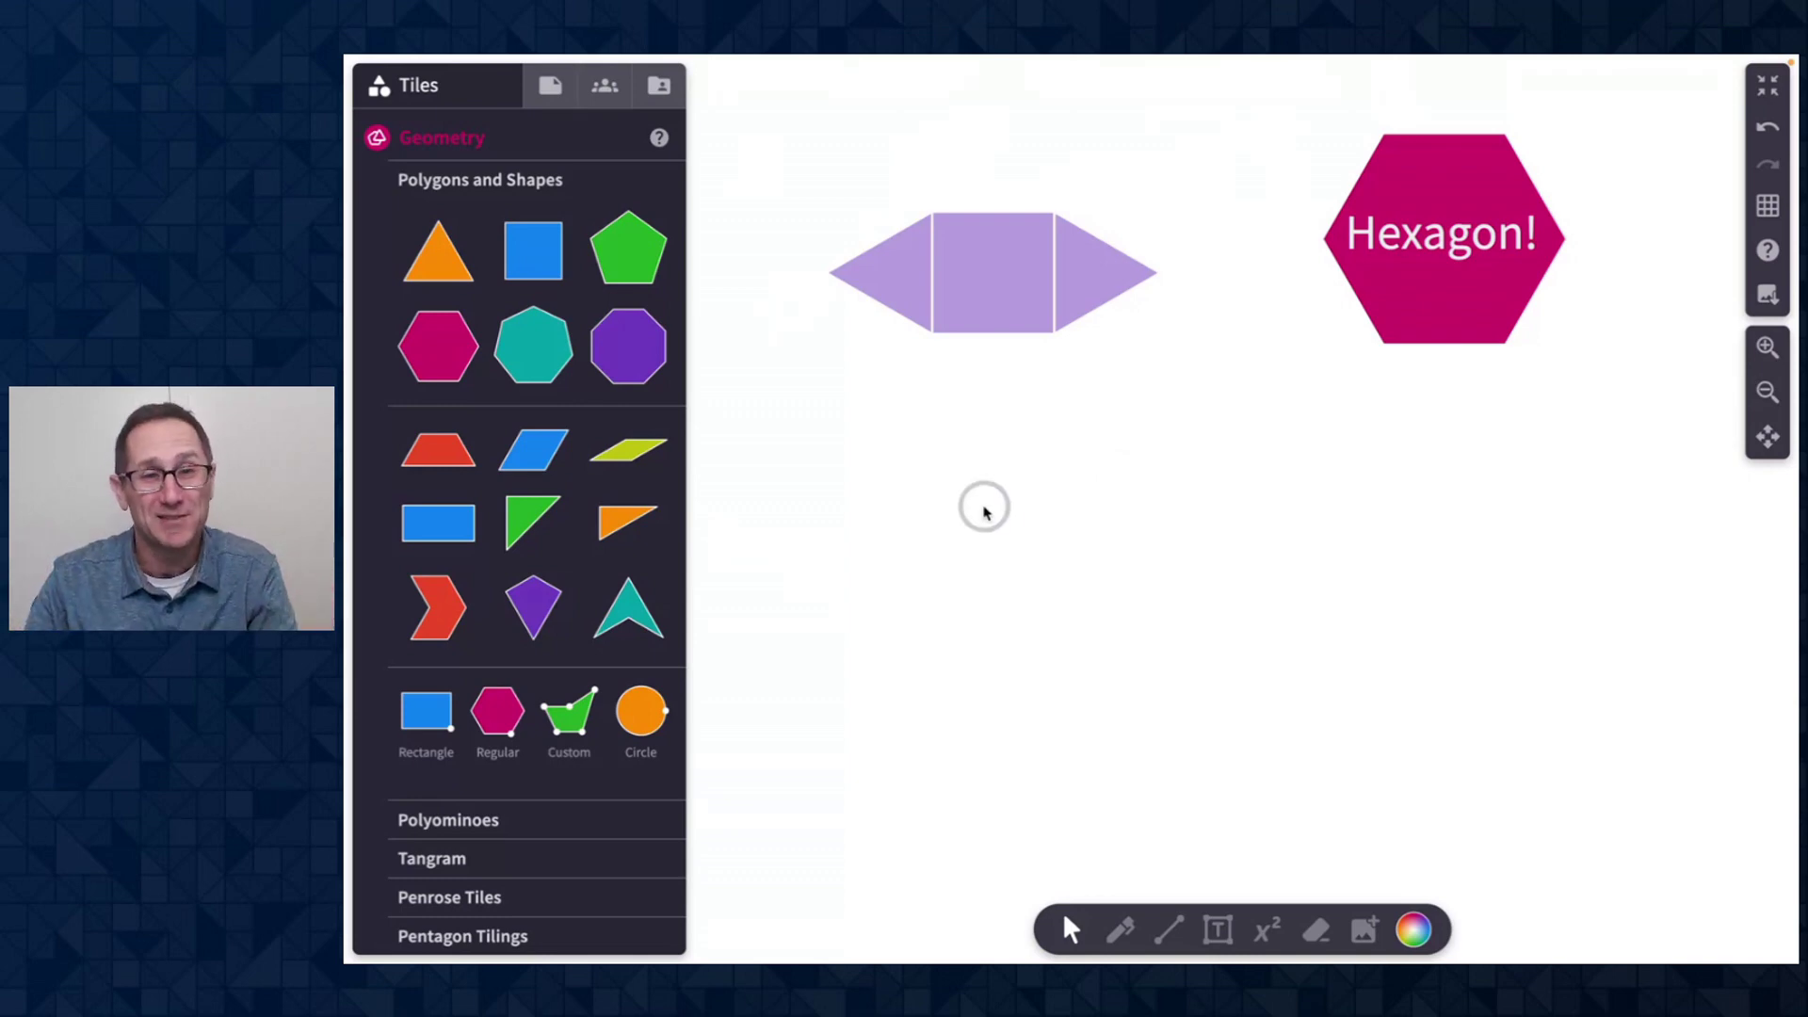
scroll(556, 606, "down", 5)
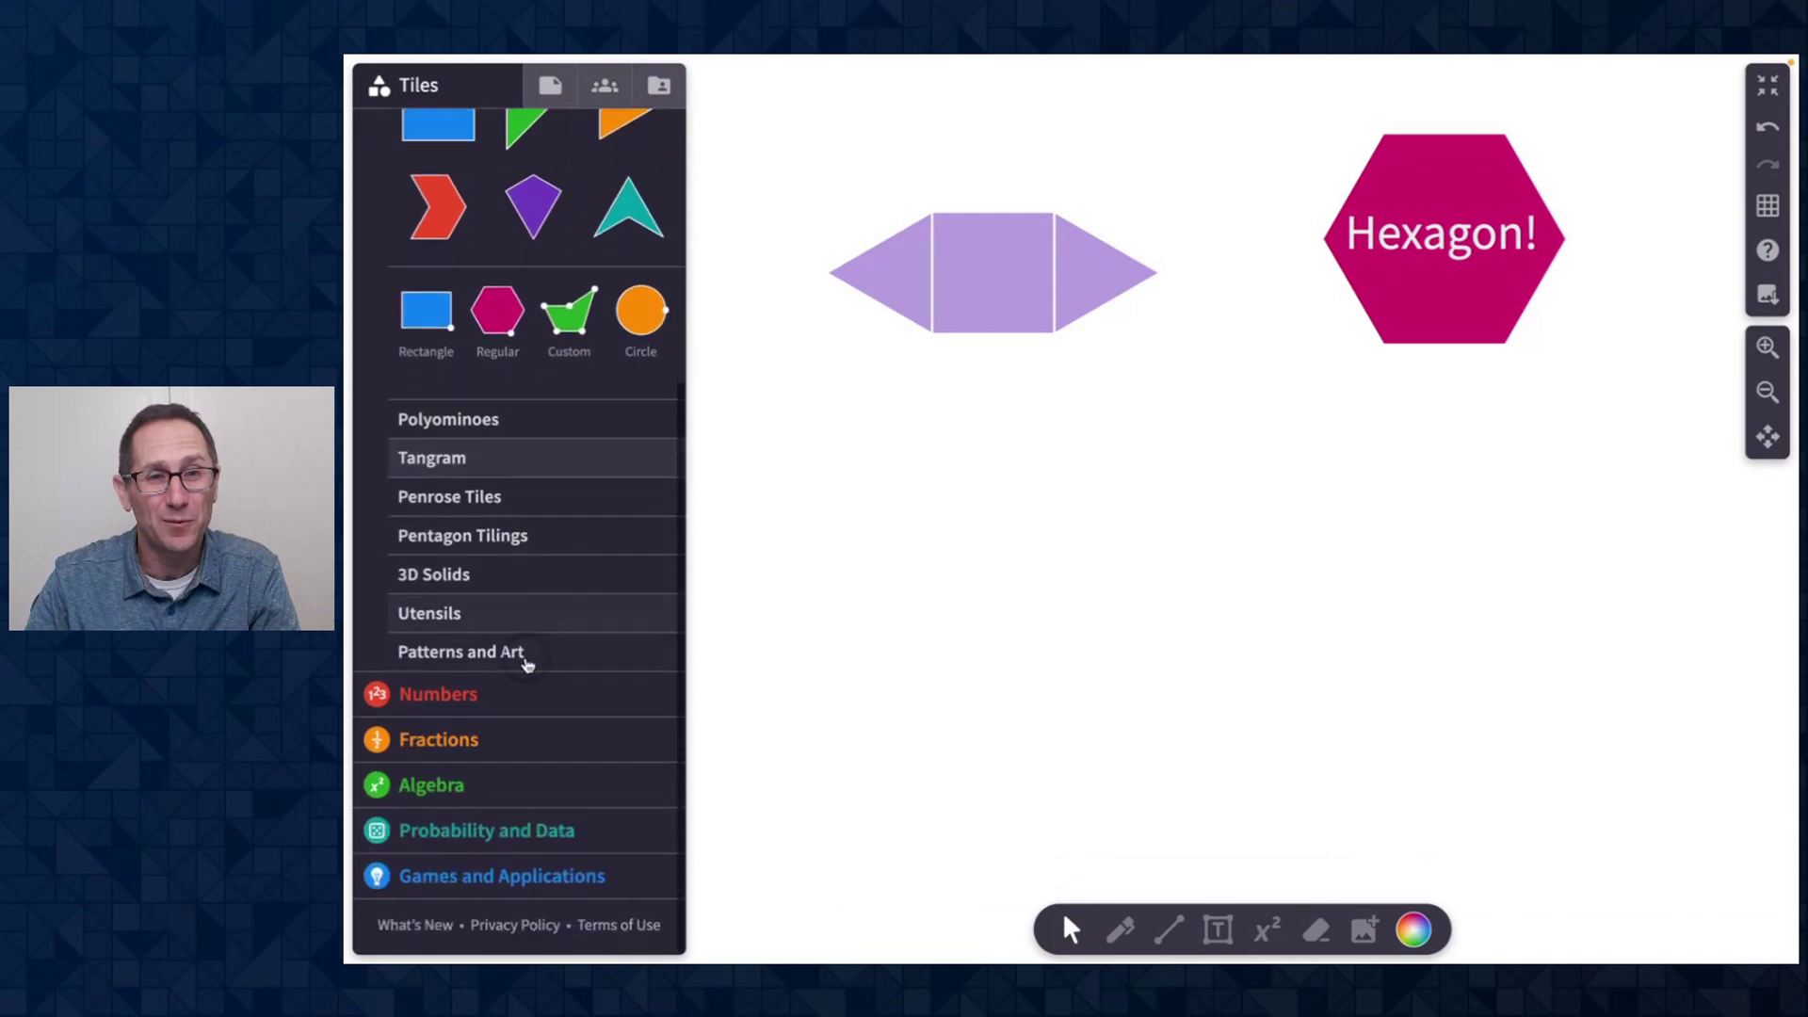
left_click(466, 830)
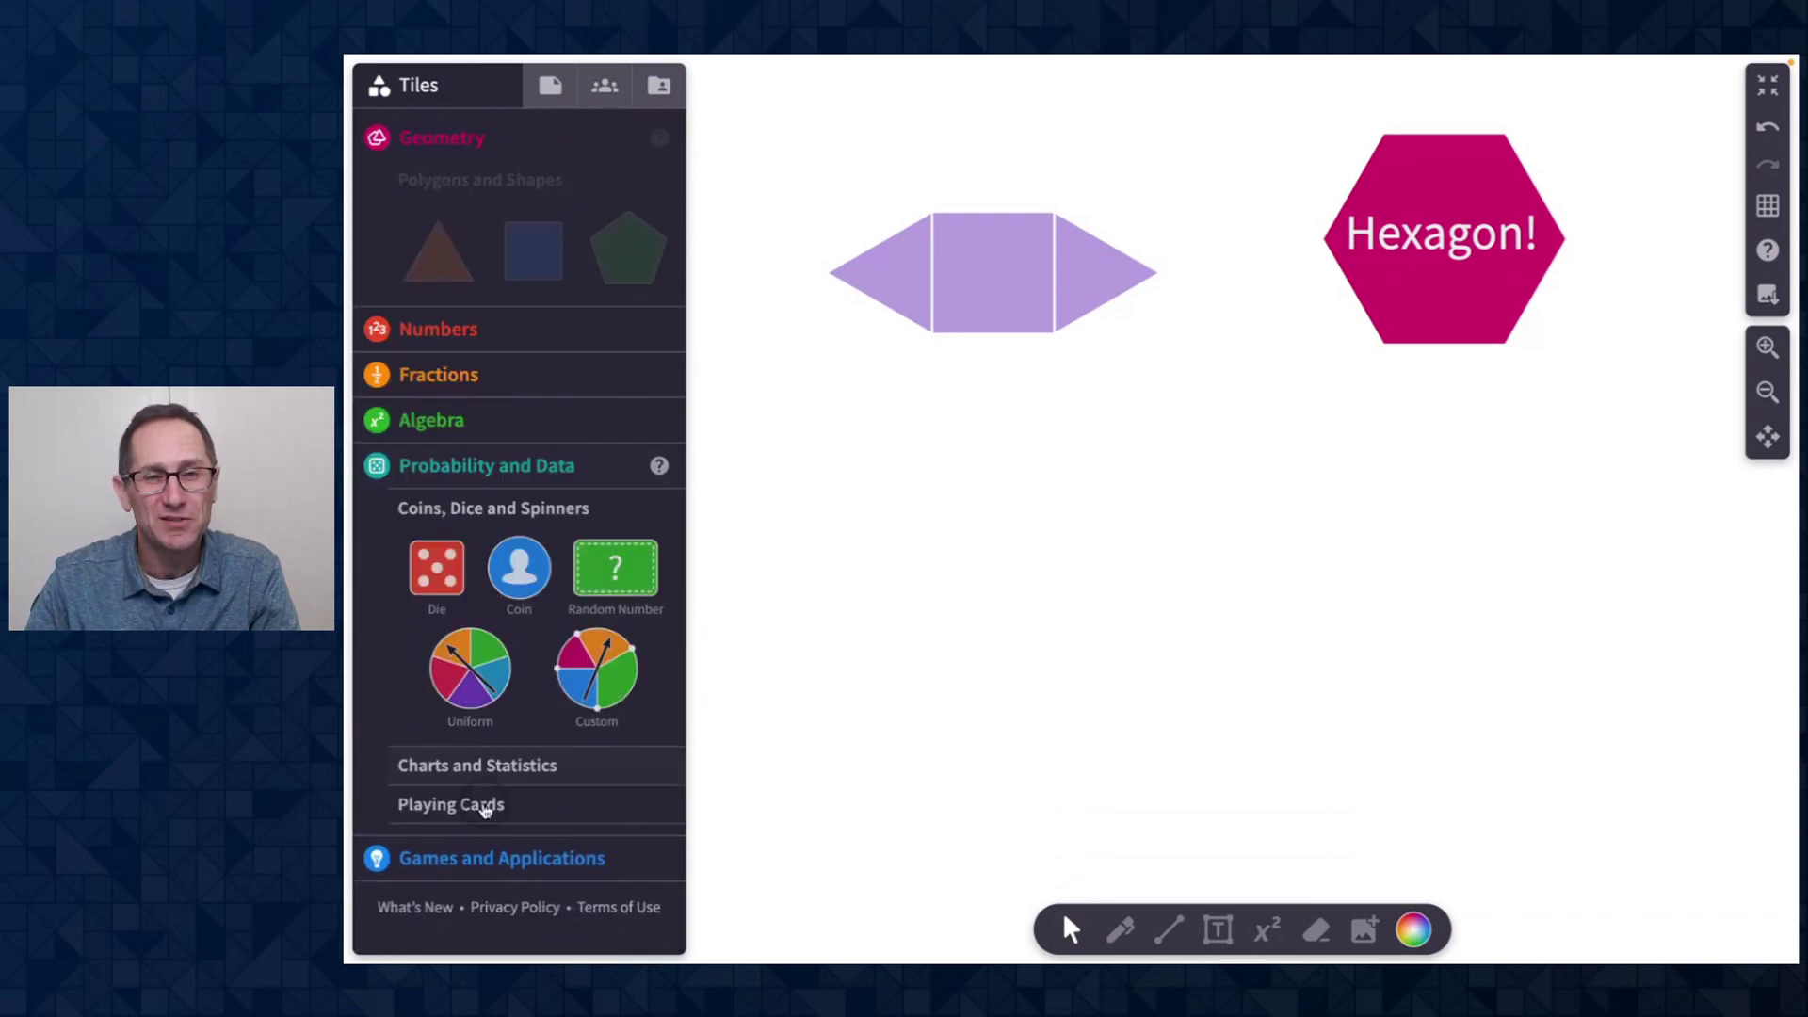
left_click_drag(446, 432, 876, 513)
left_click(1768, 391)
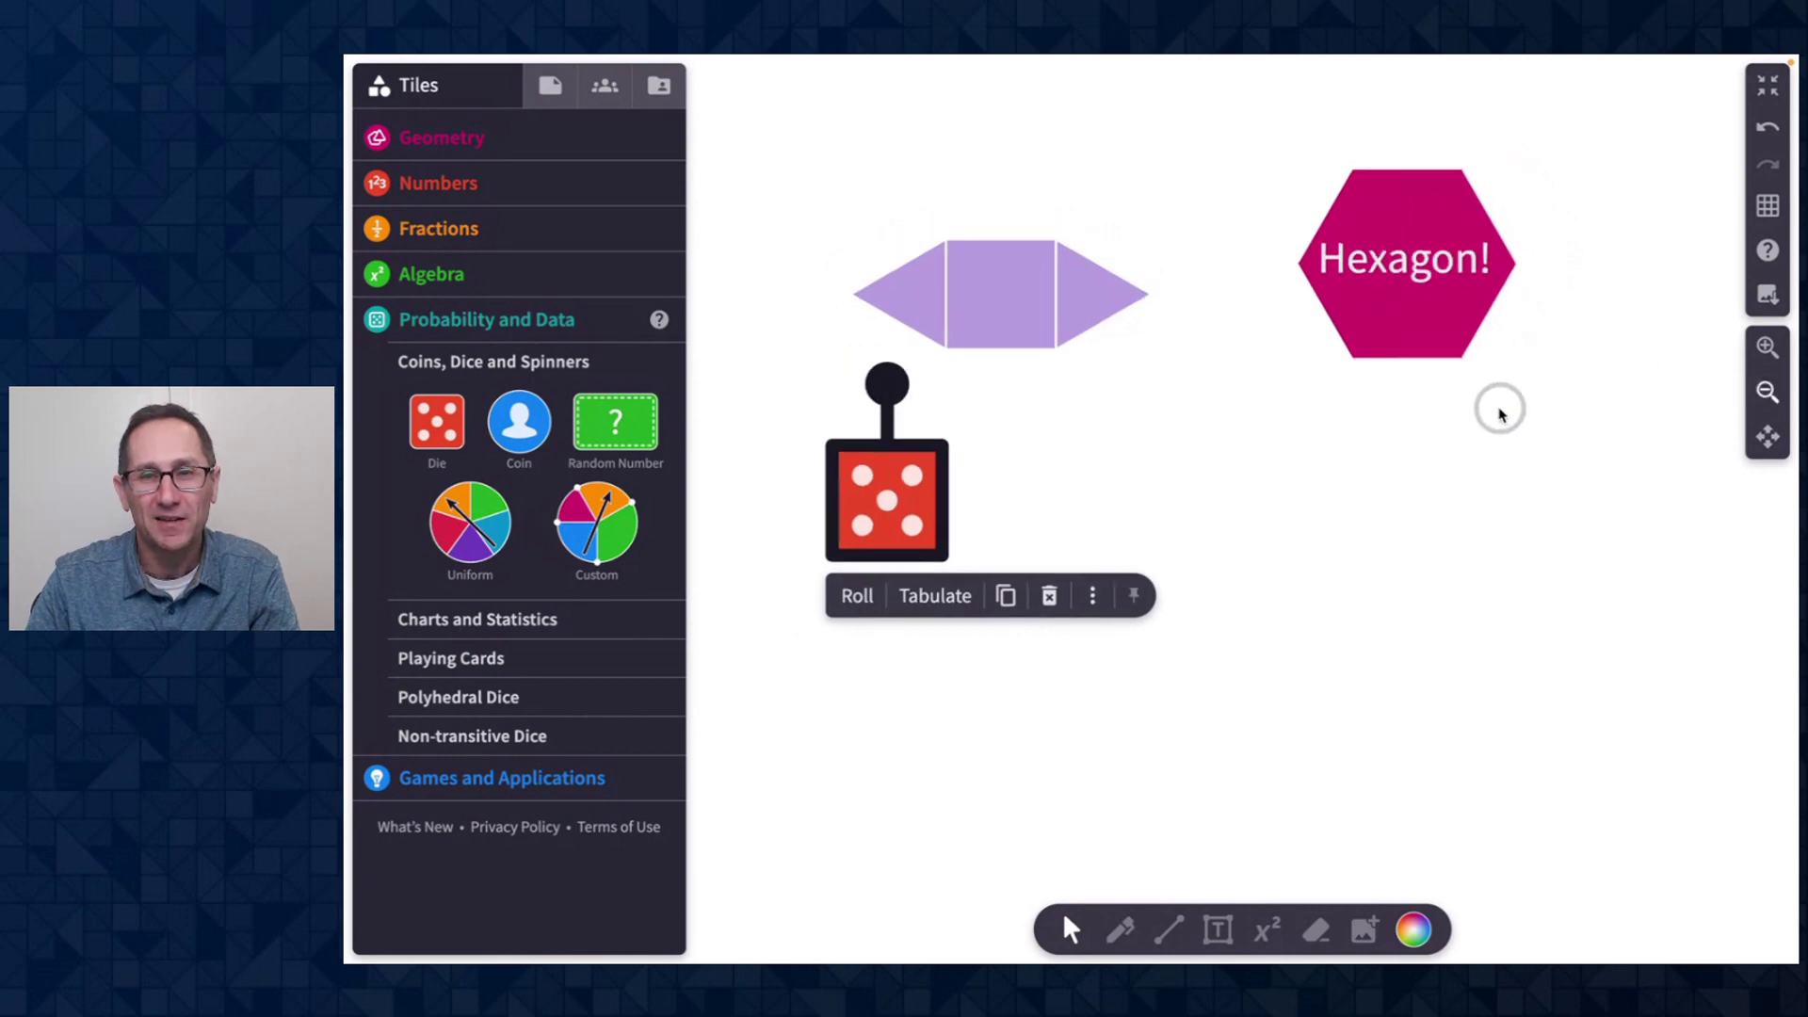
key("ctrl+d")
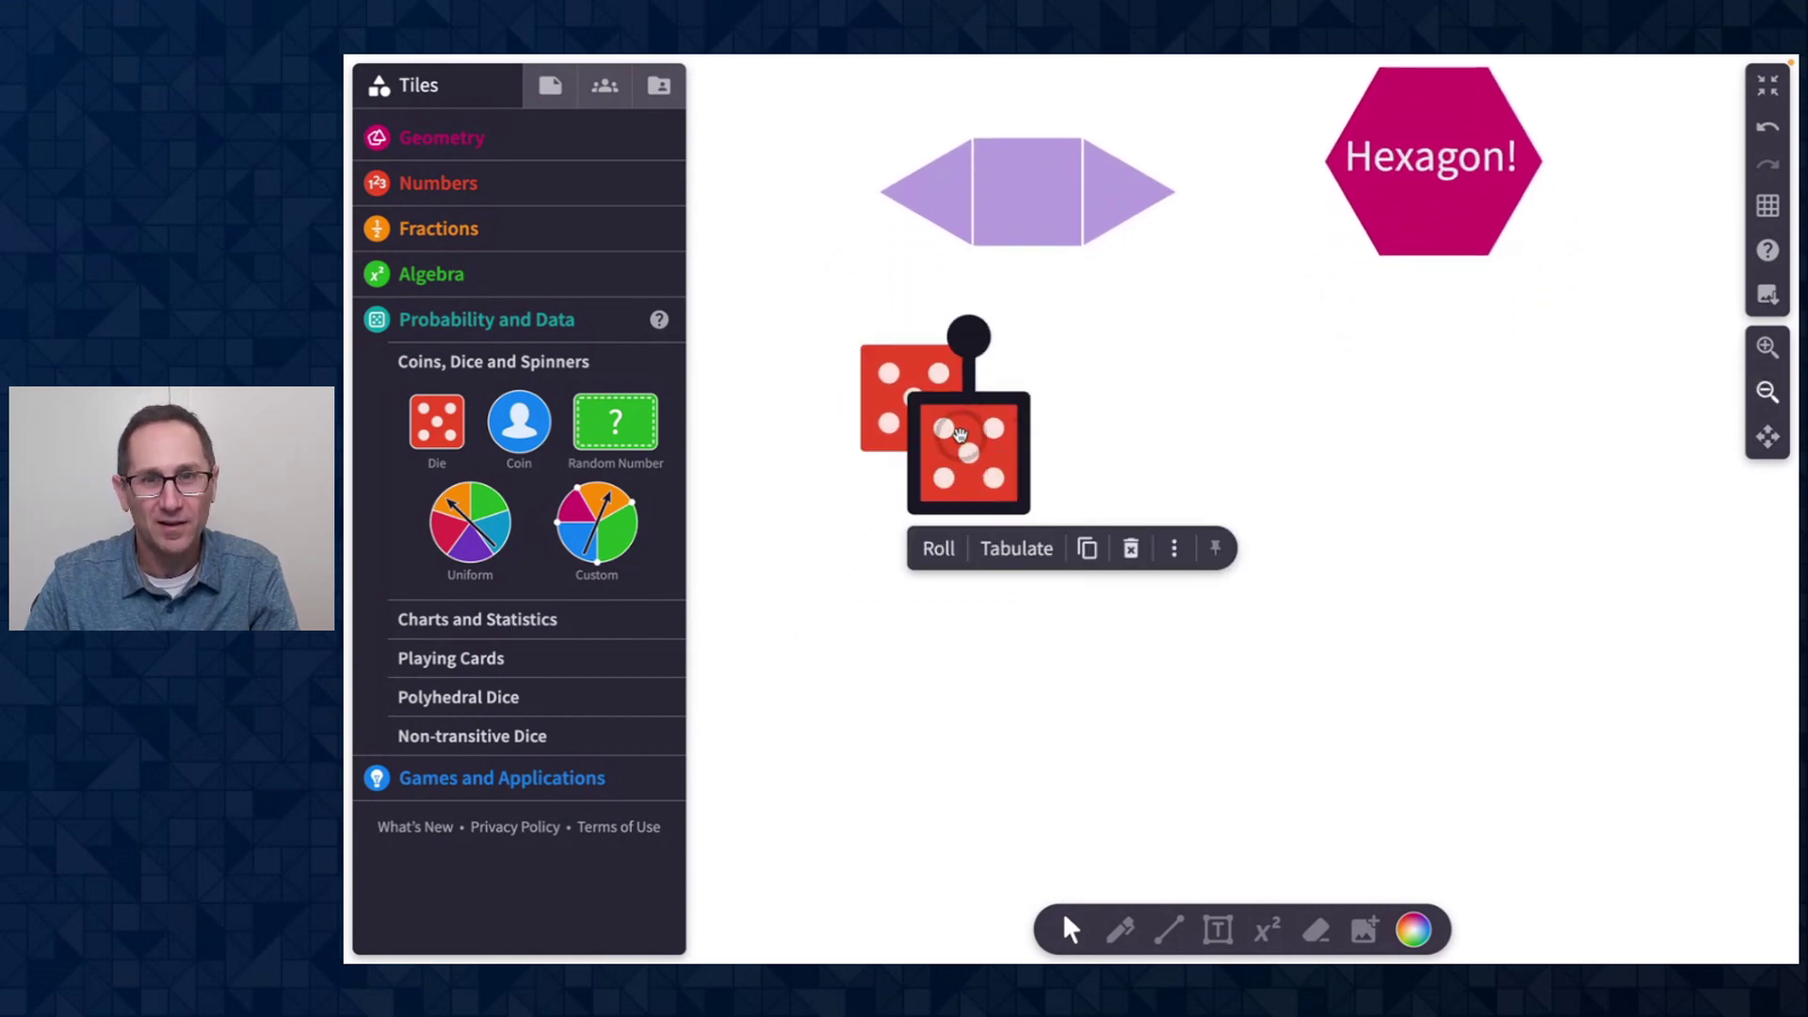
left_click_drag(960, 434, 1199, 350)
key("ctrl+d")
key("ctrl+d")
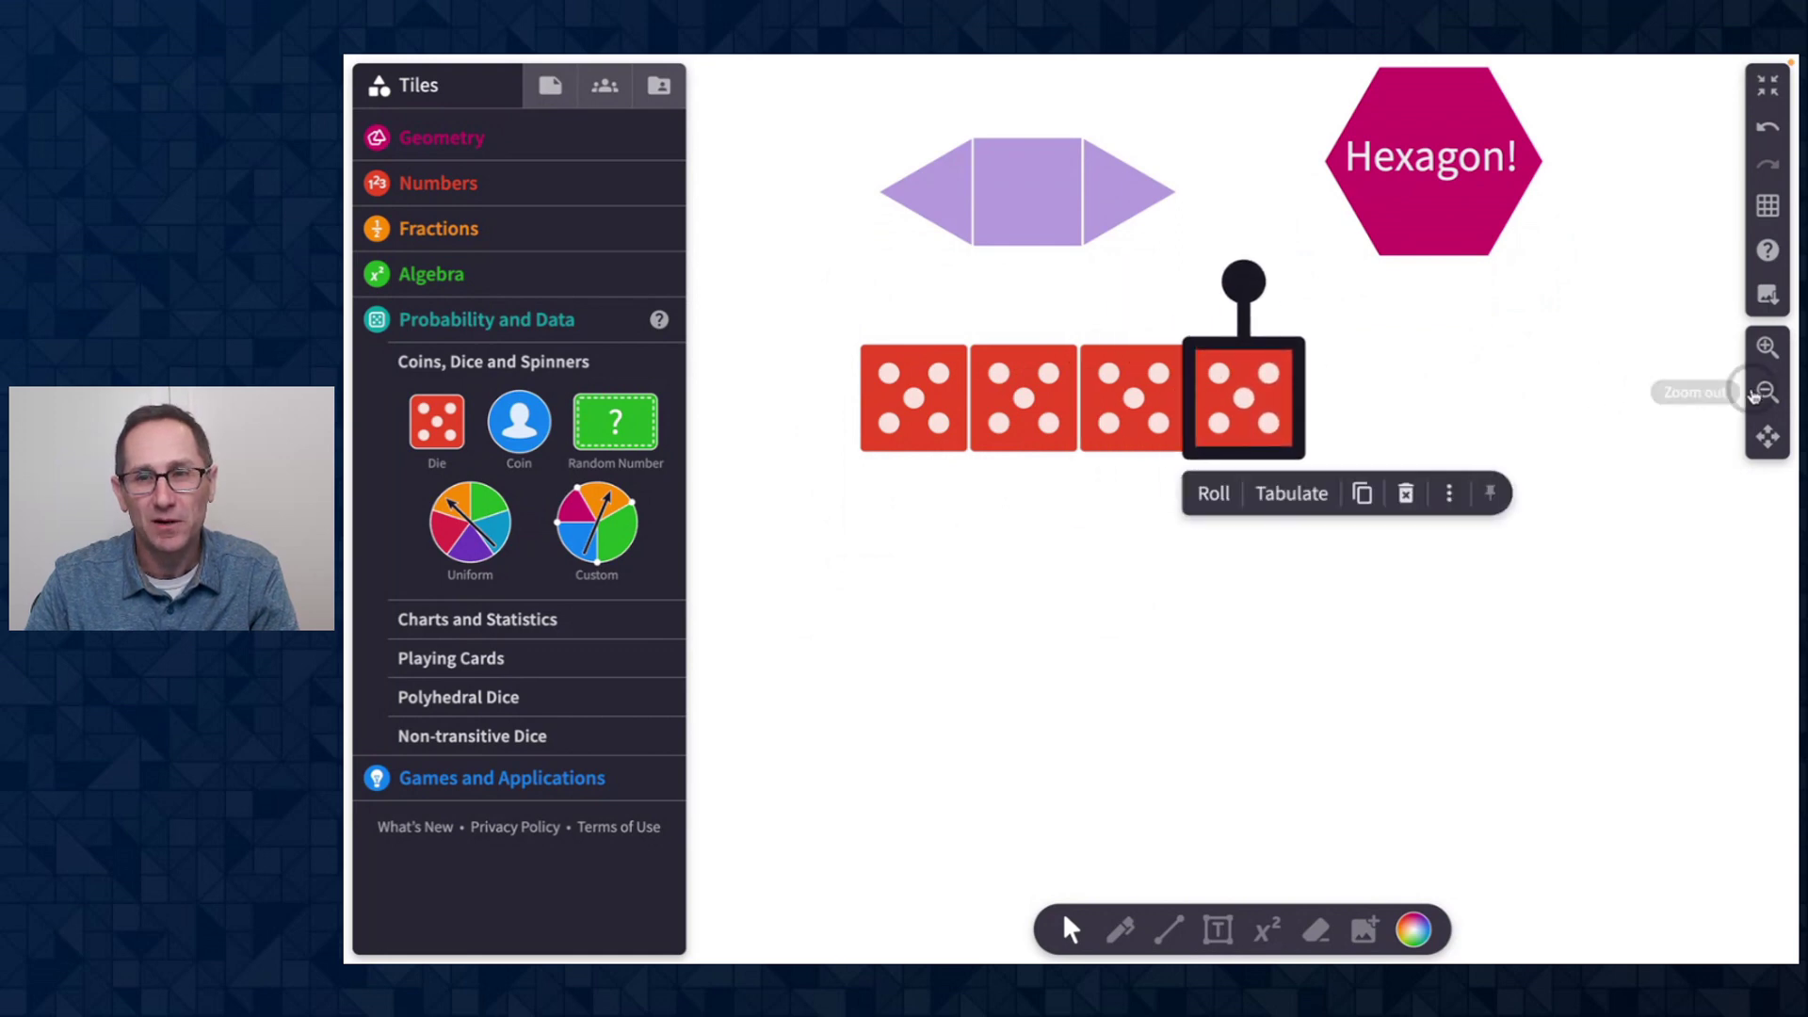
left_click(1756, 395)
scroll(1545, 529, "down", 5)
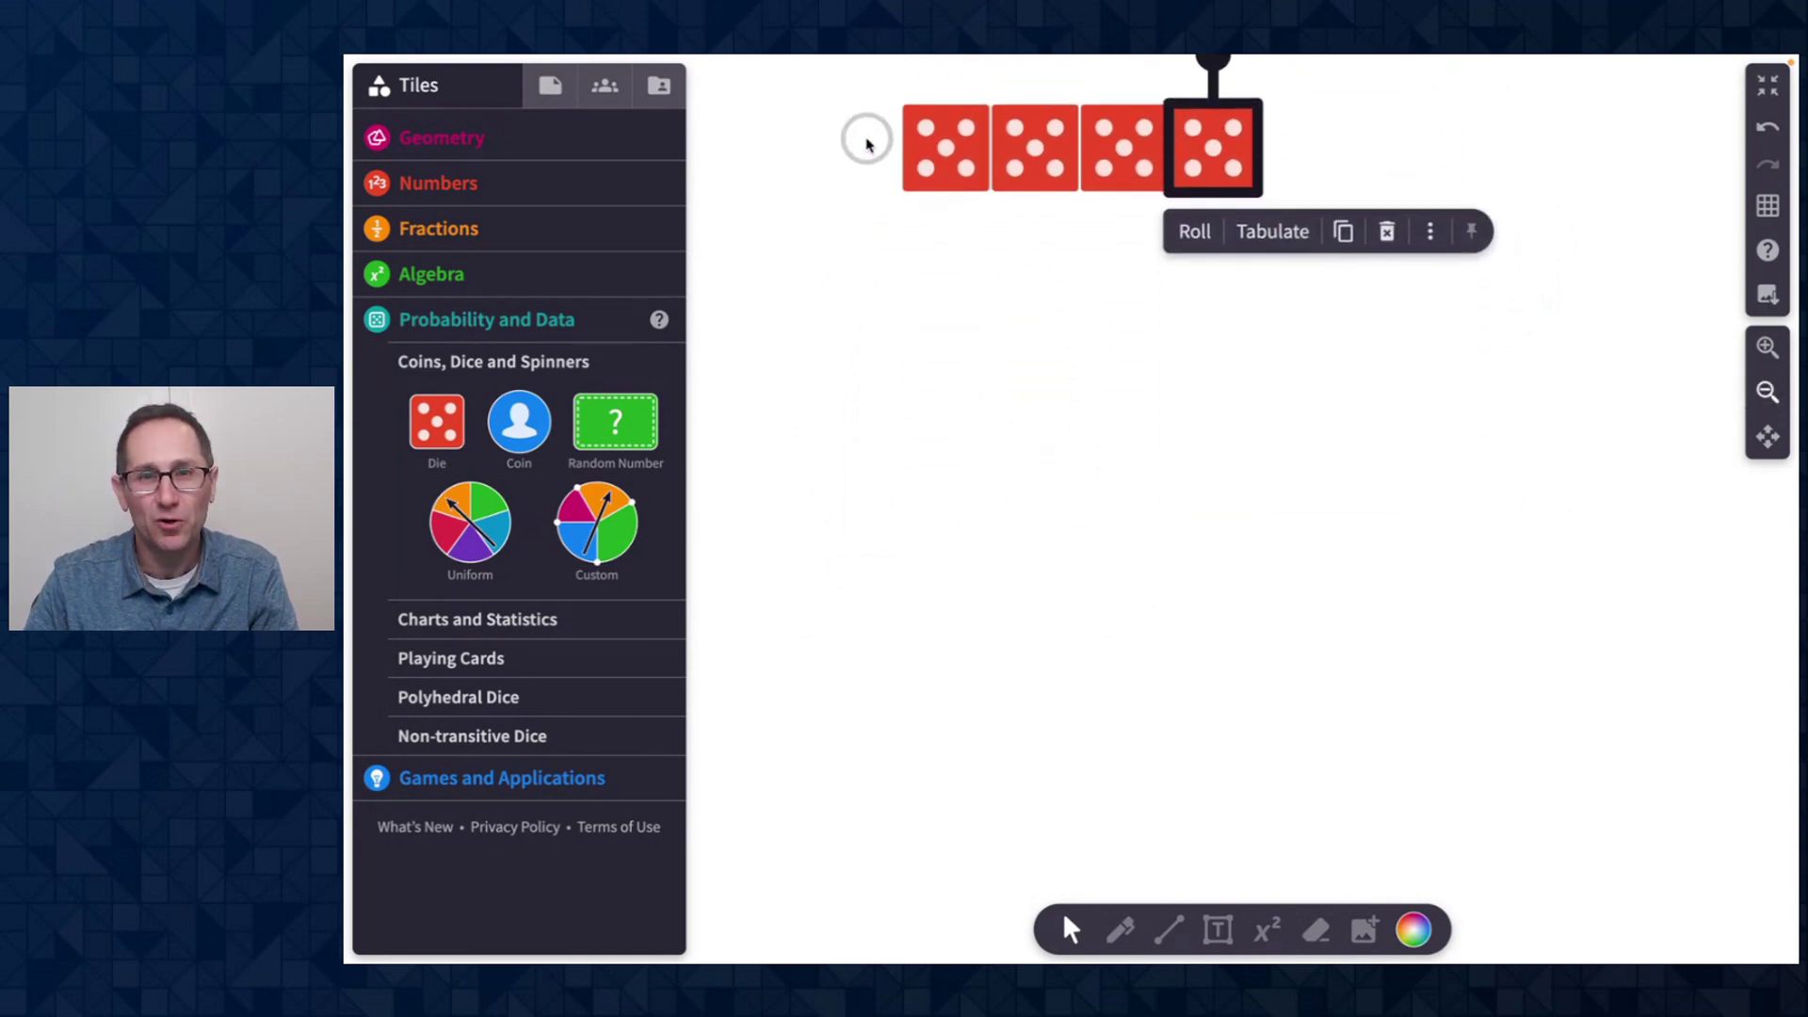
Step: Select the four dice, roll them, tabulate into a Value/Count table, and pin its action bar
left_click_drag(867, 143, 1102, 224)
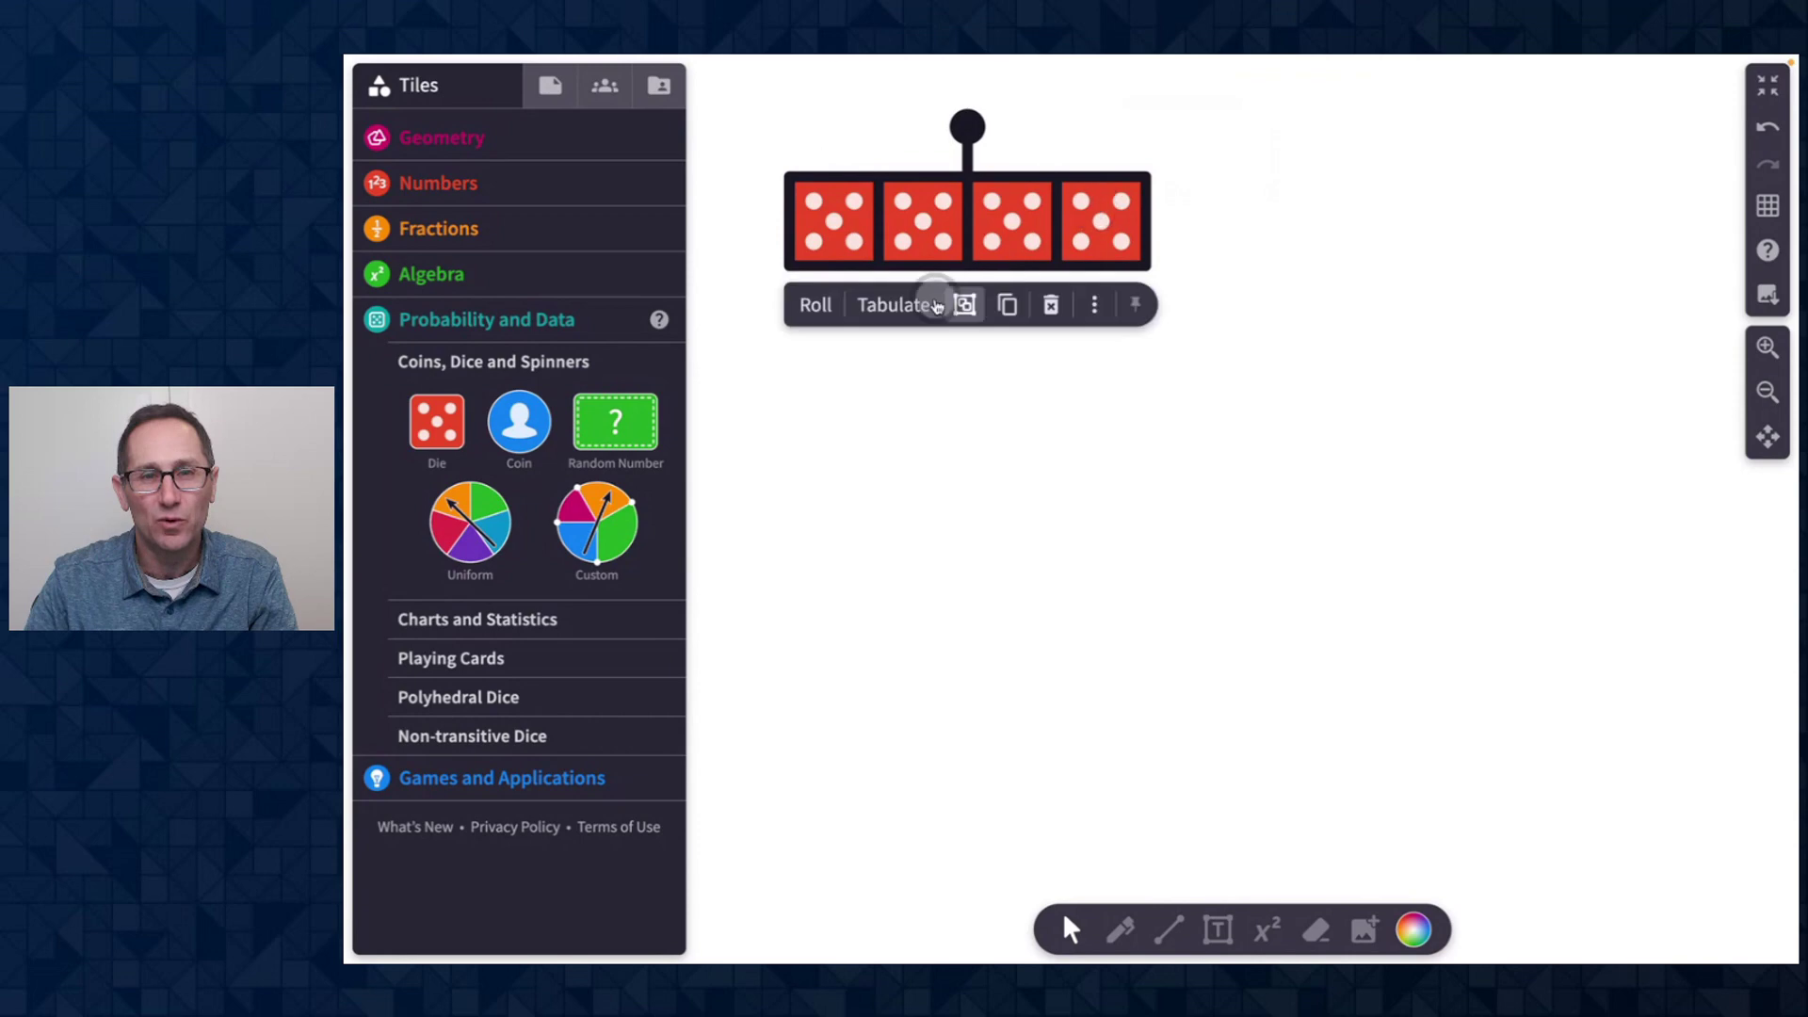
left_click(815, 311)
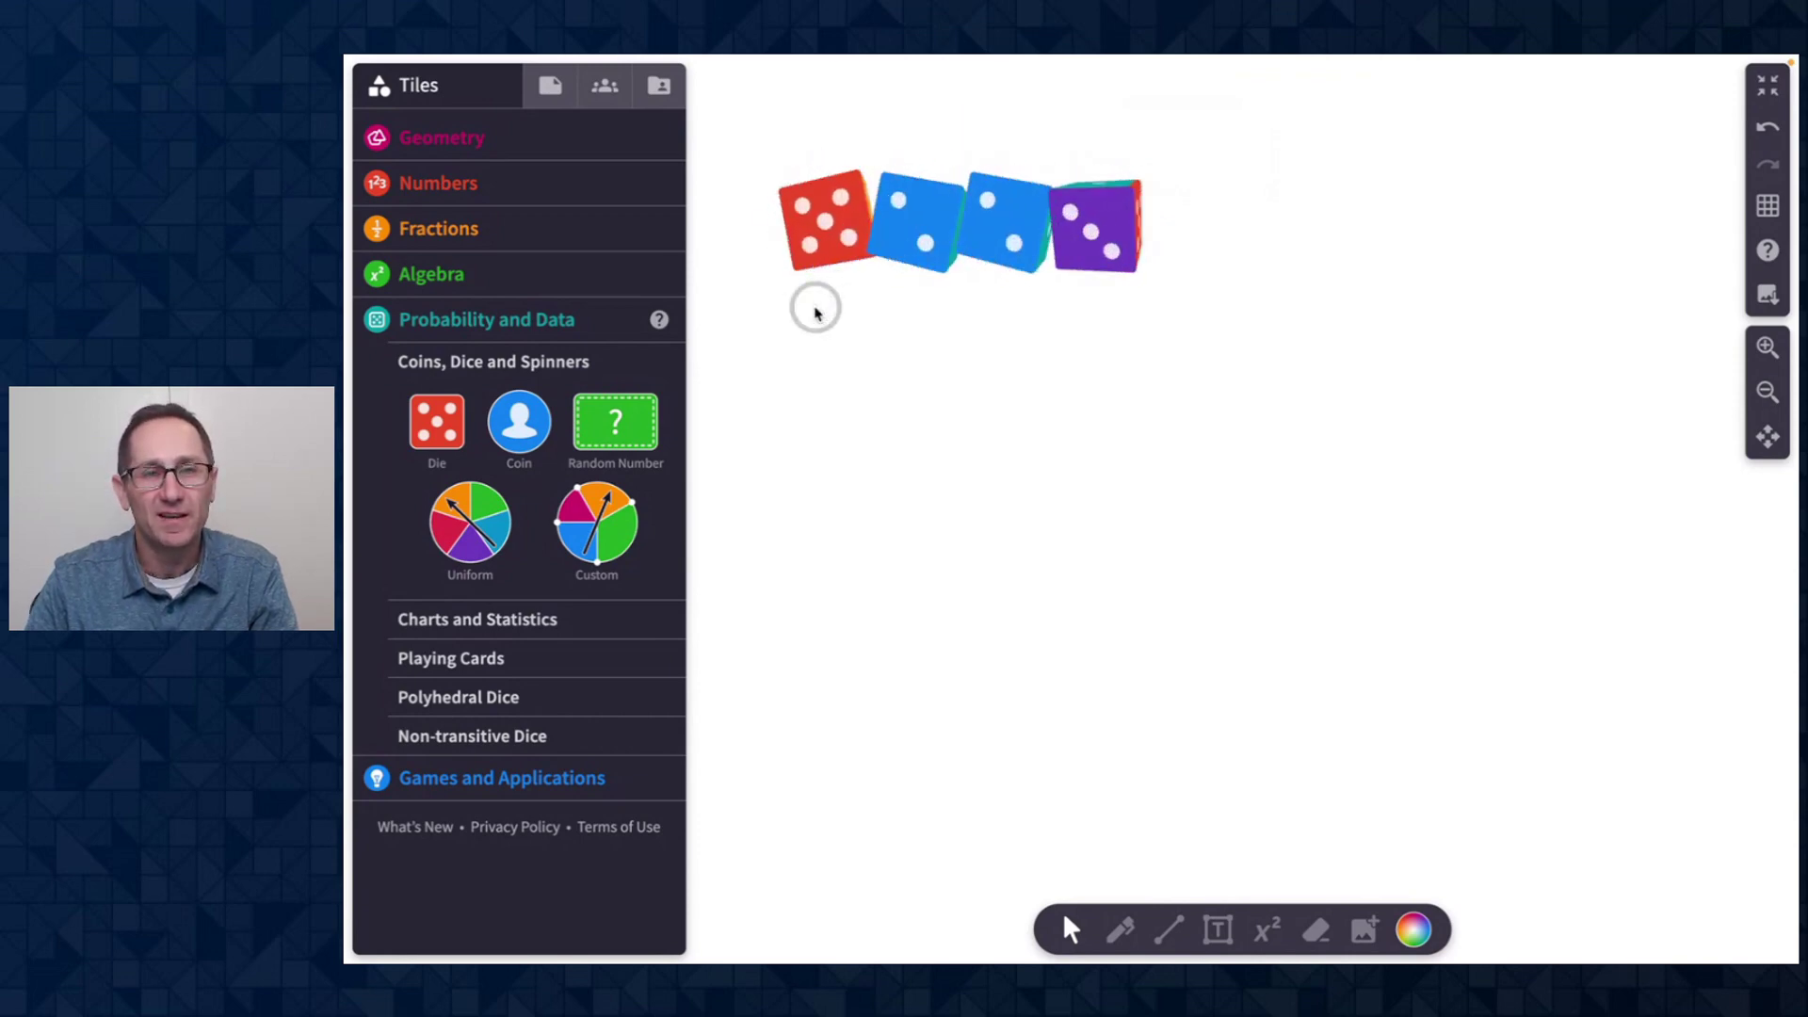
left_click(897, 315)
left_click_drag(1337, 325, 1350, 259)
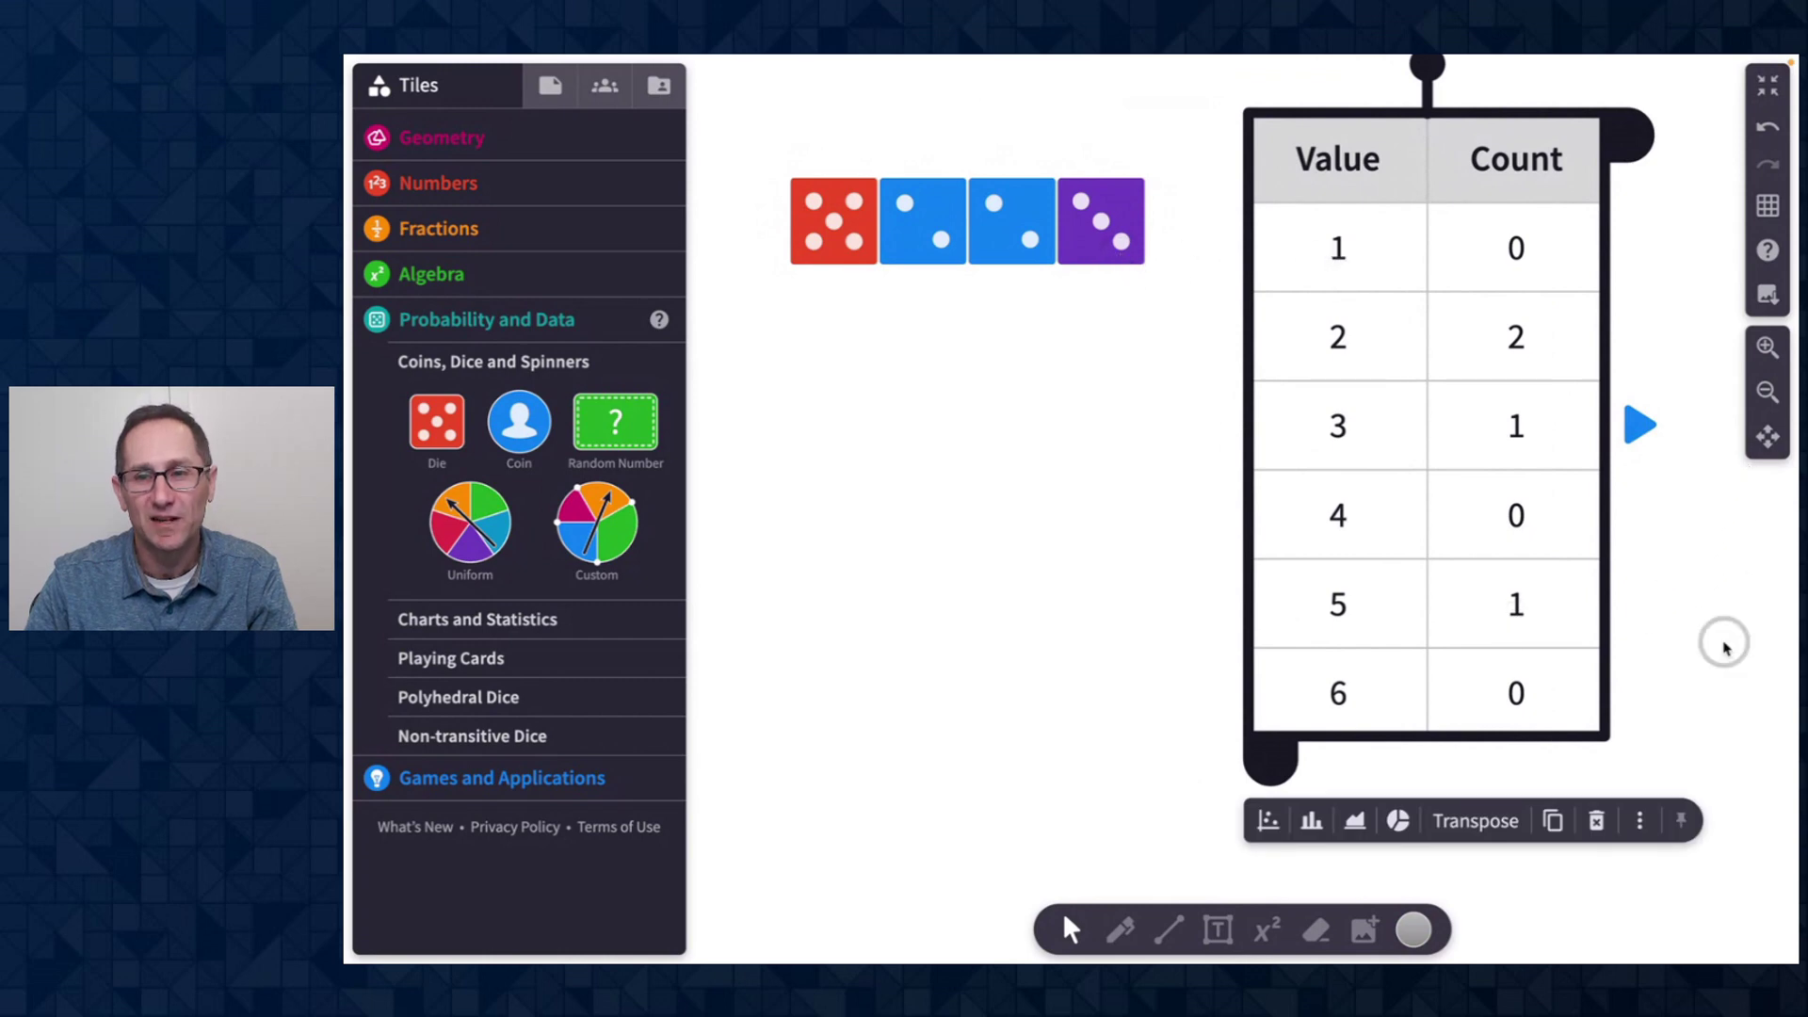
left_click(1682, 821)
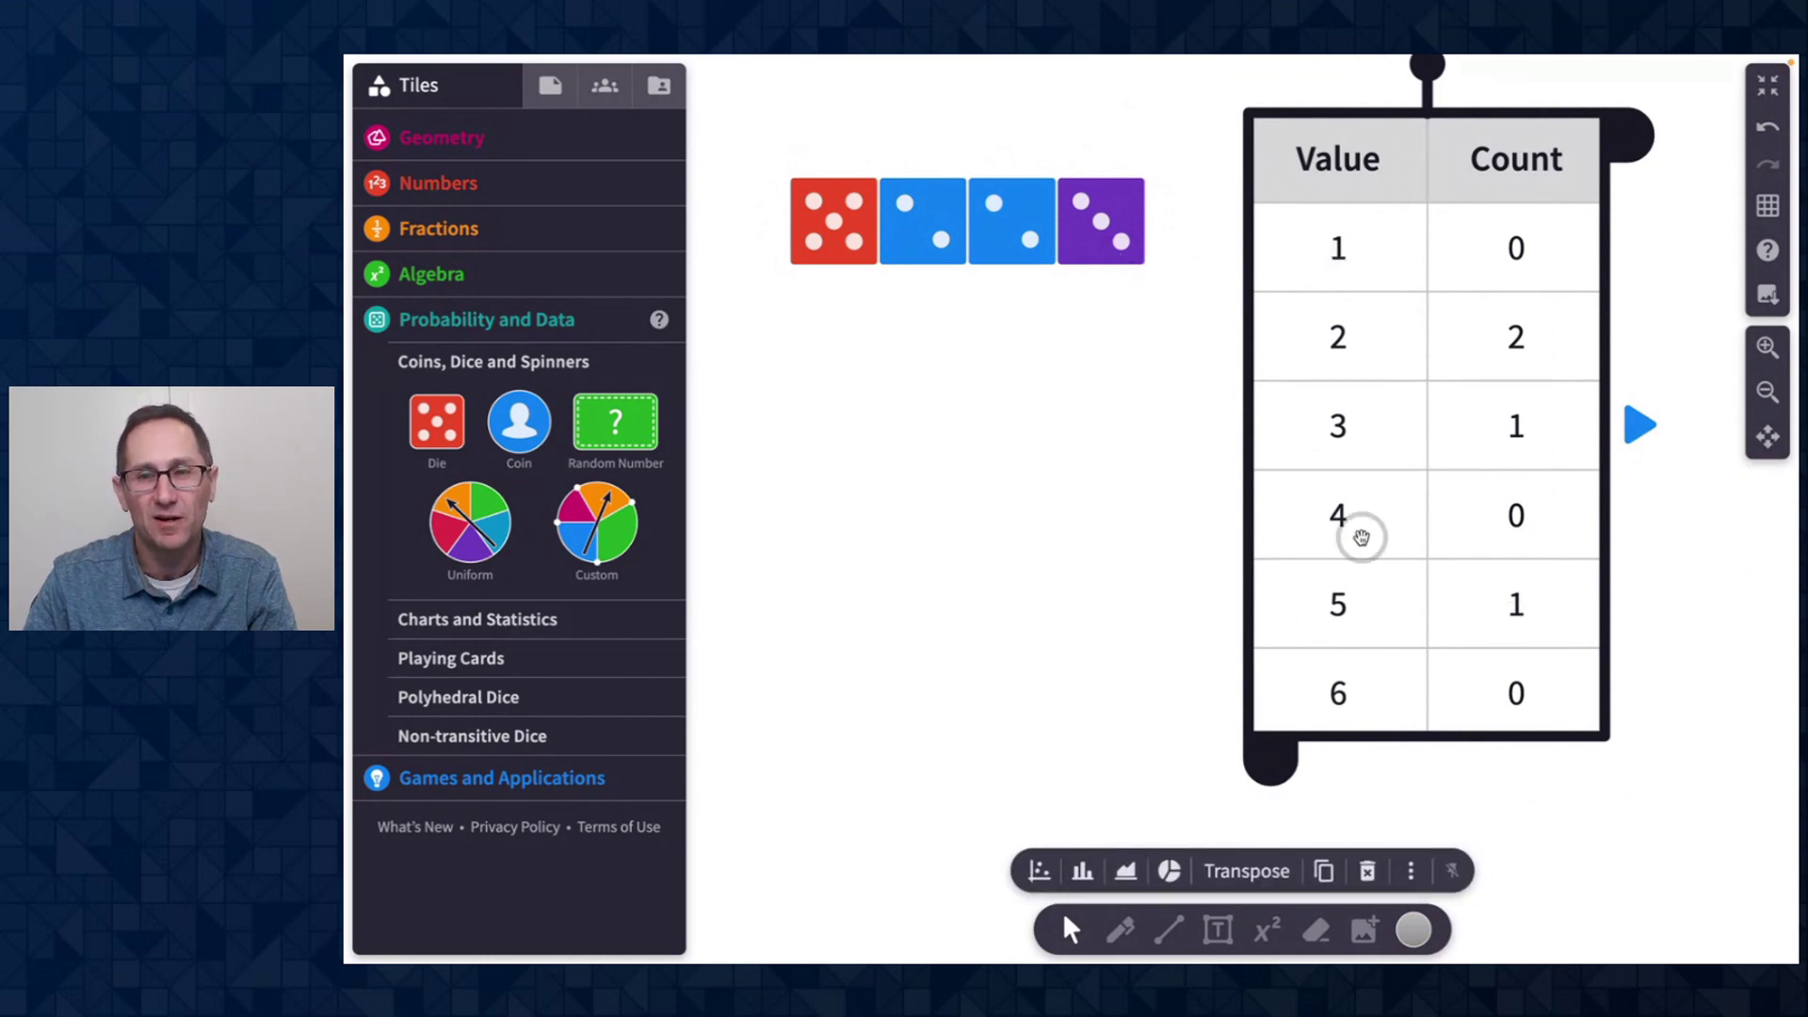
Step: Set the table's aggregation to Cumulative and roll the dice twice more
left_click(1413, 870)
left_click(1361, 638)
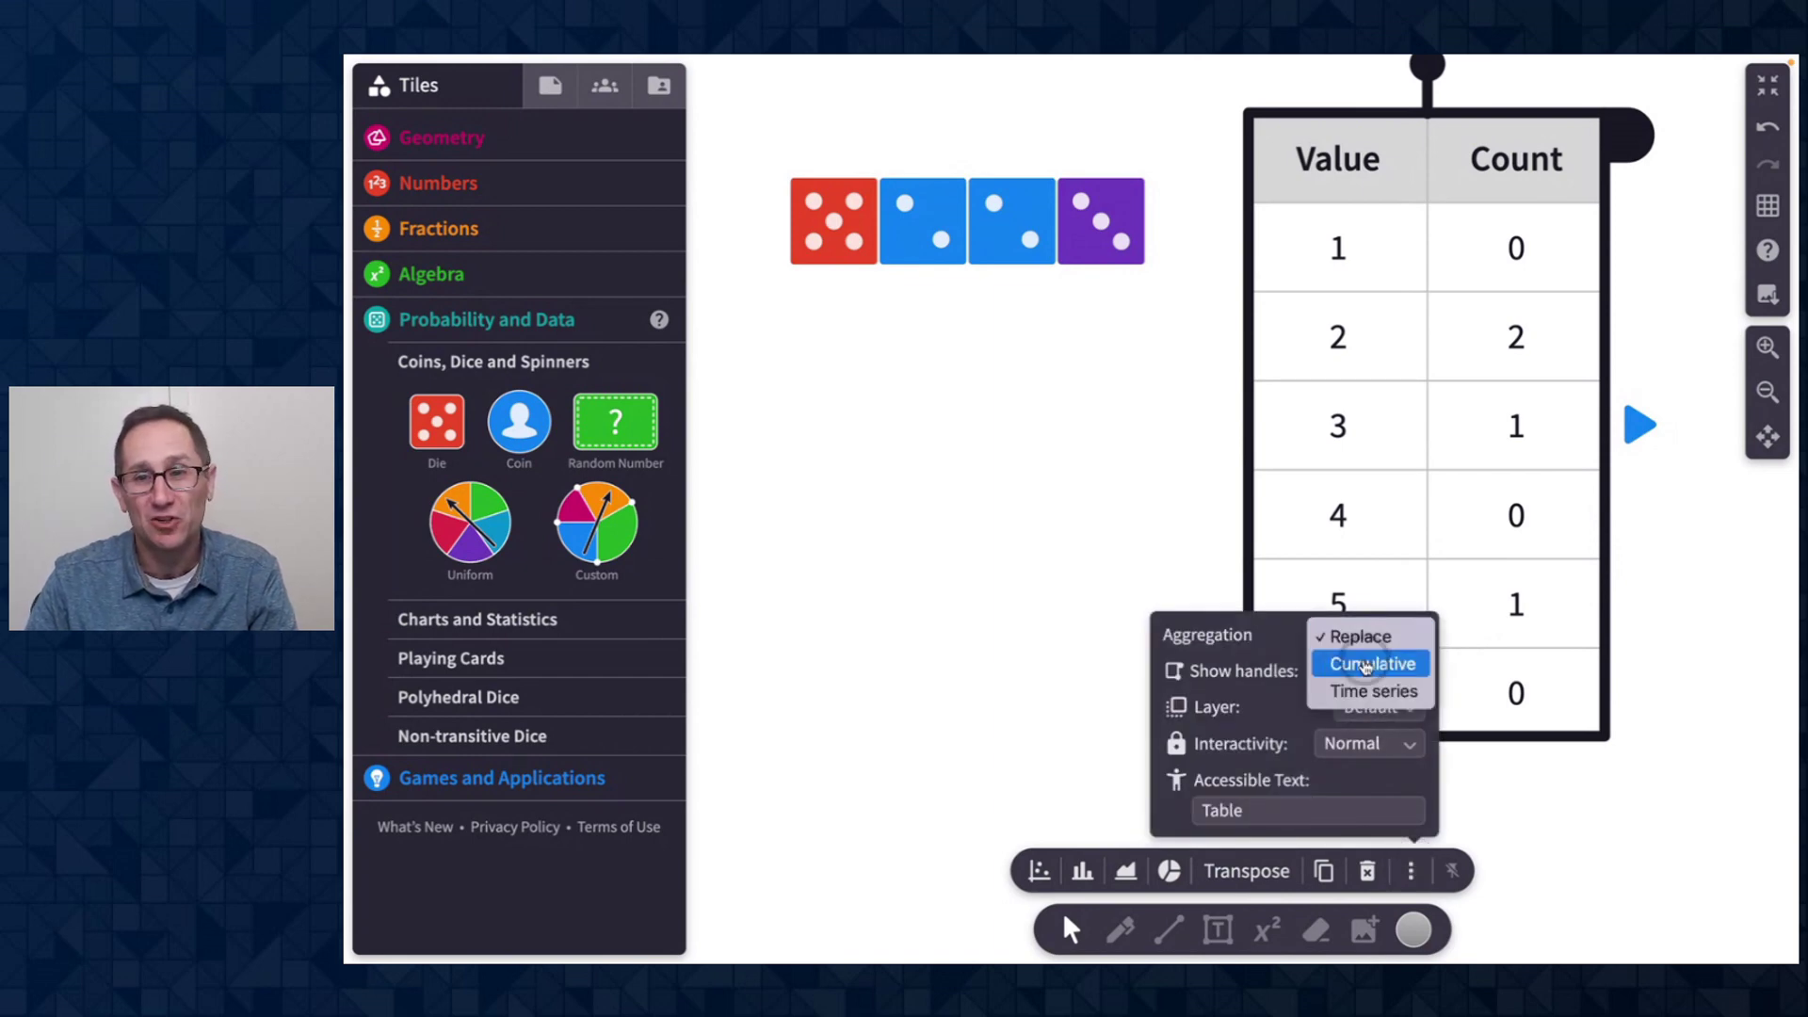
left_click(1366, 664)
left_click(937, 391)
left_click_drag(749, 165, 1042, 270)
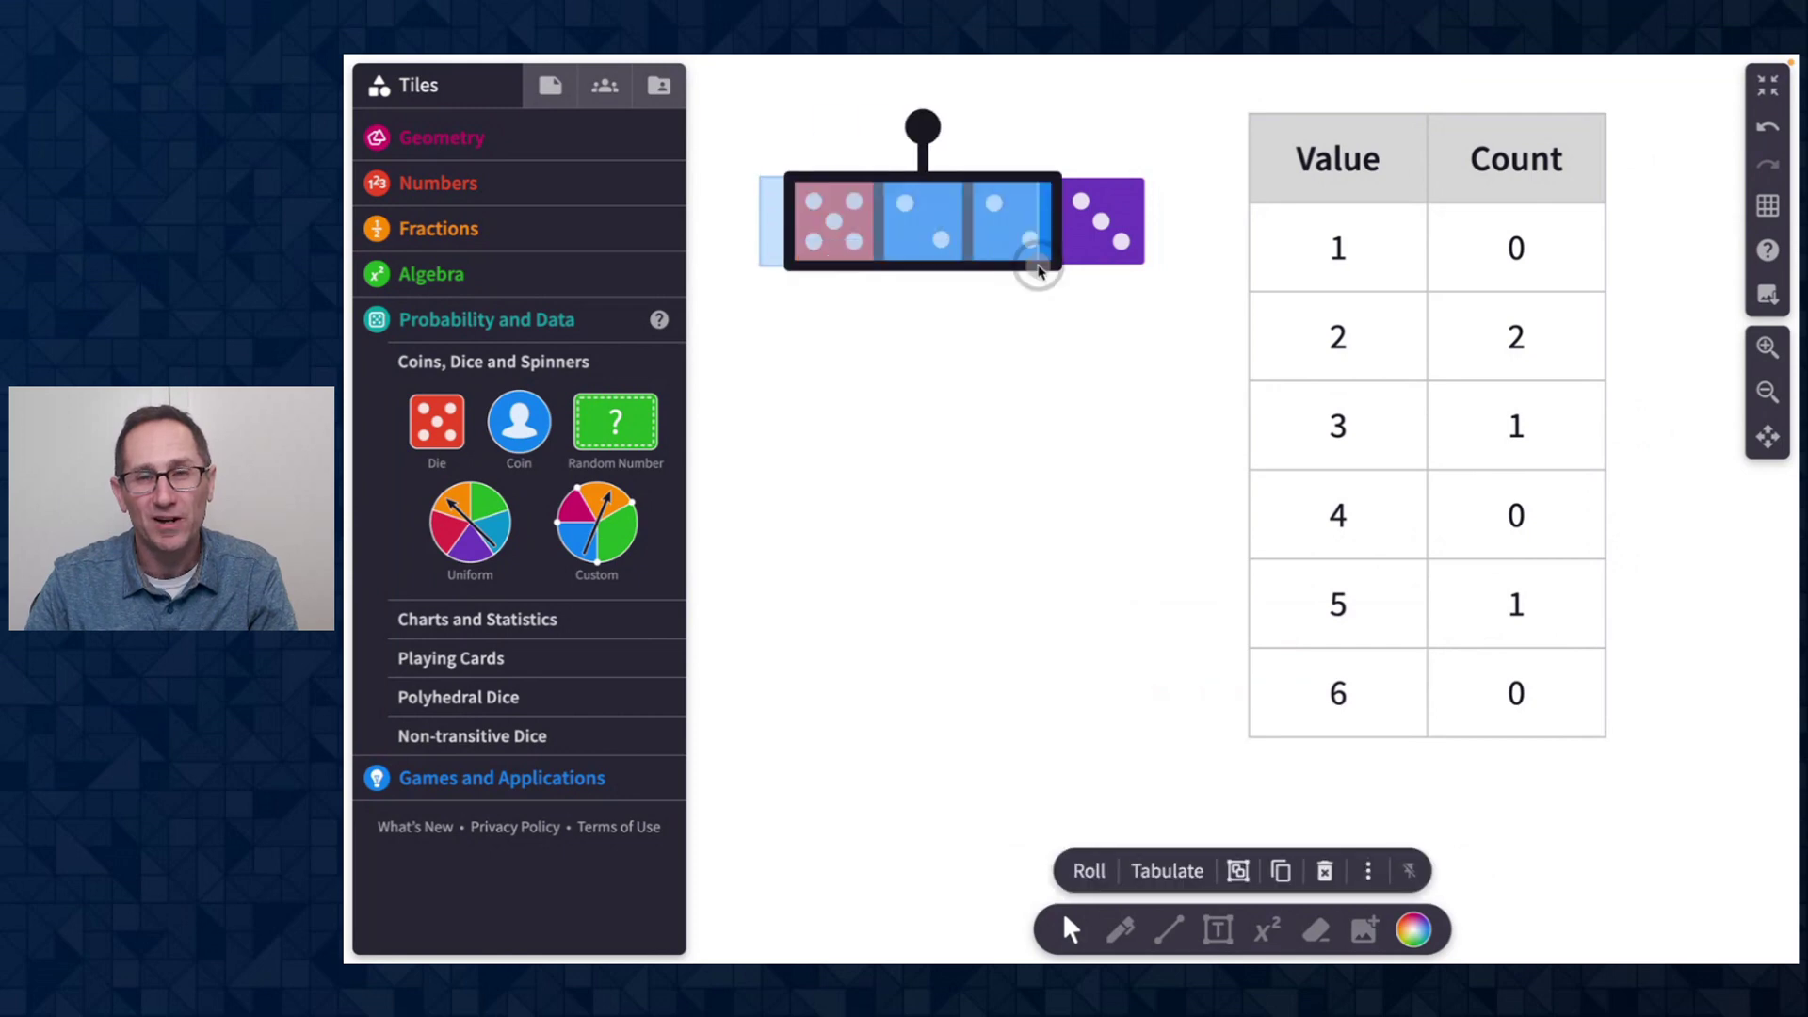
left_click(1099, 861)
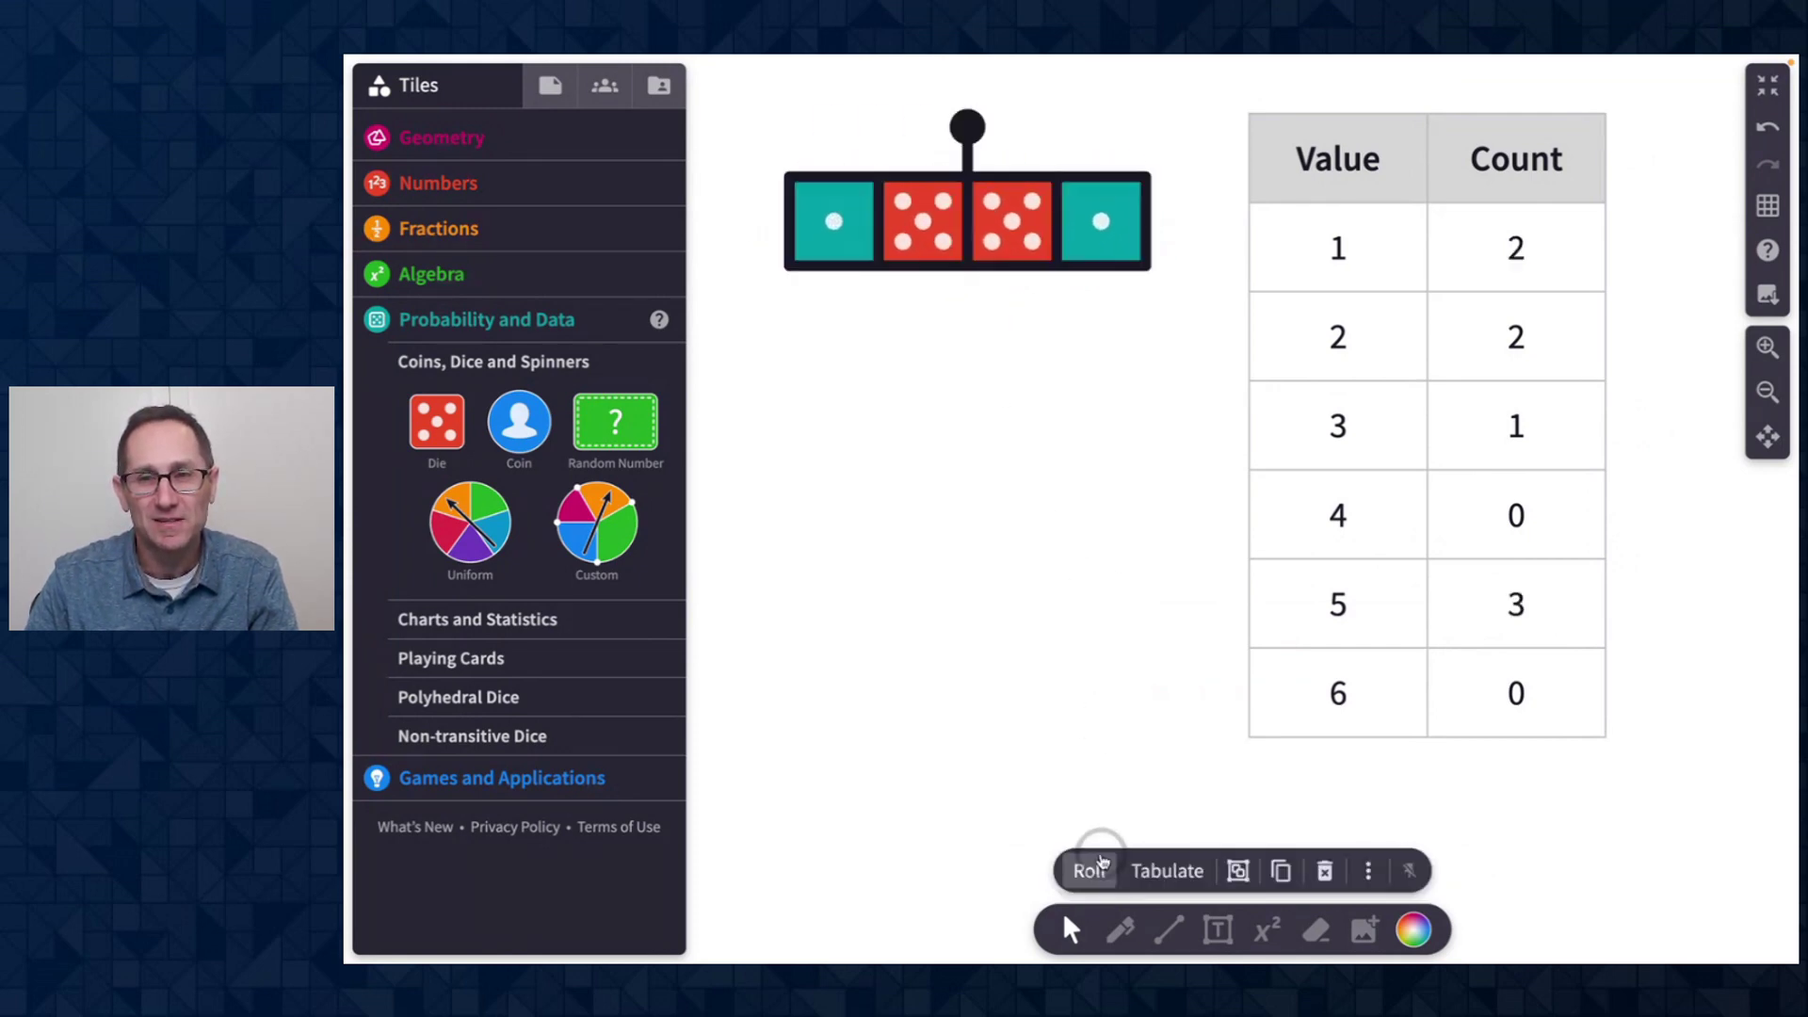
left_click(1089, 873)
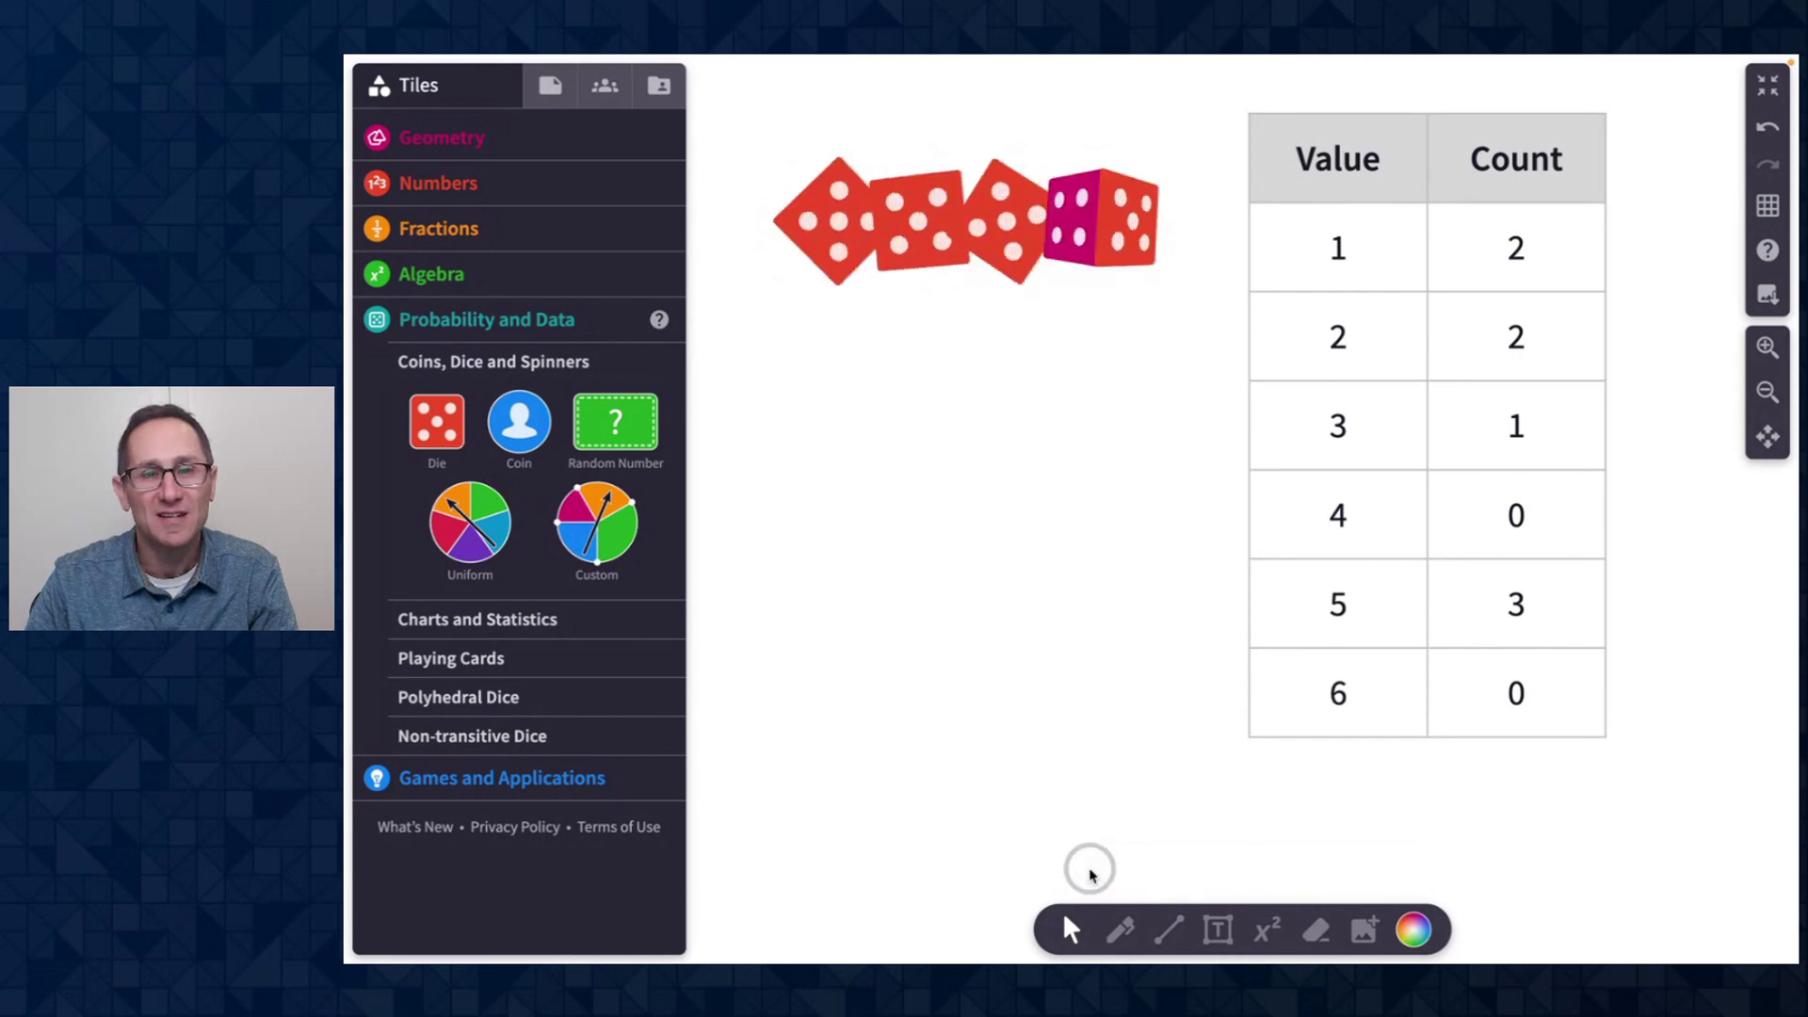
Step: Make a bar chart from the dice count table, place it left of the table, and roll twice
left_click(1315, 672)
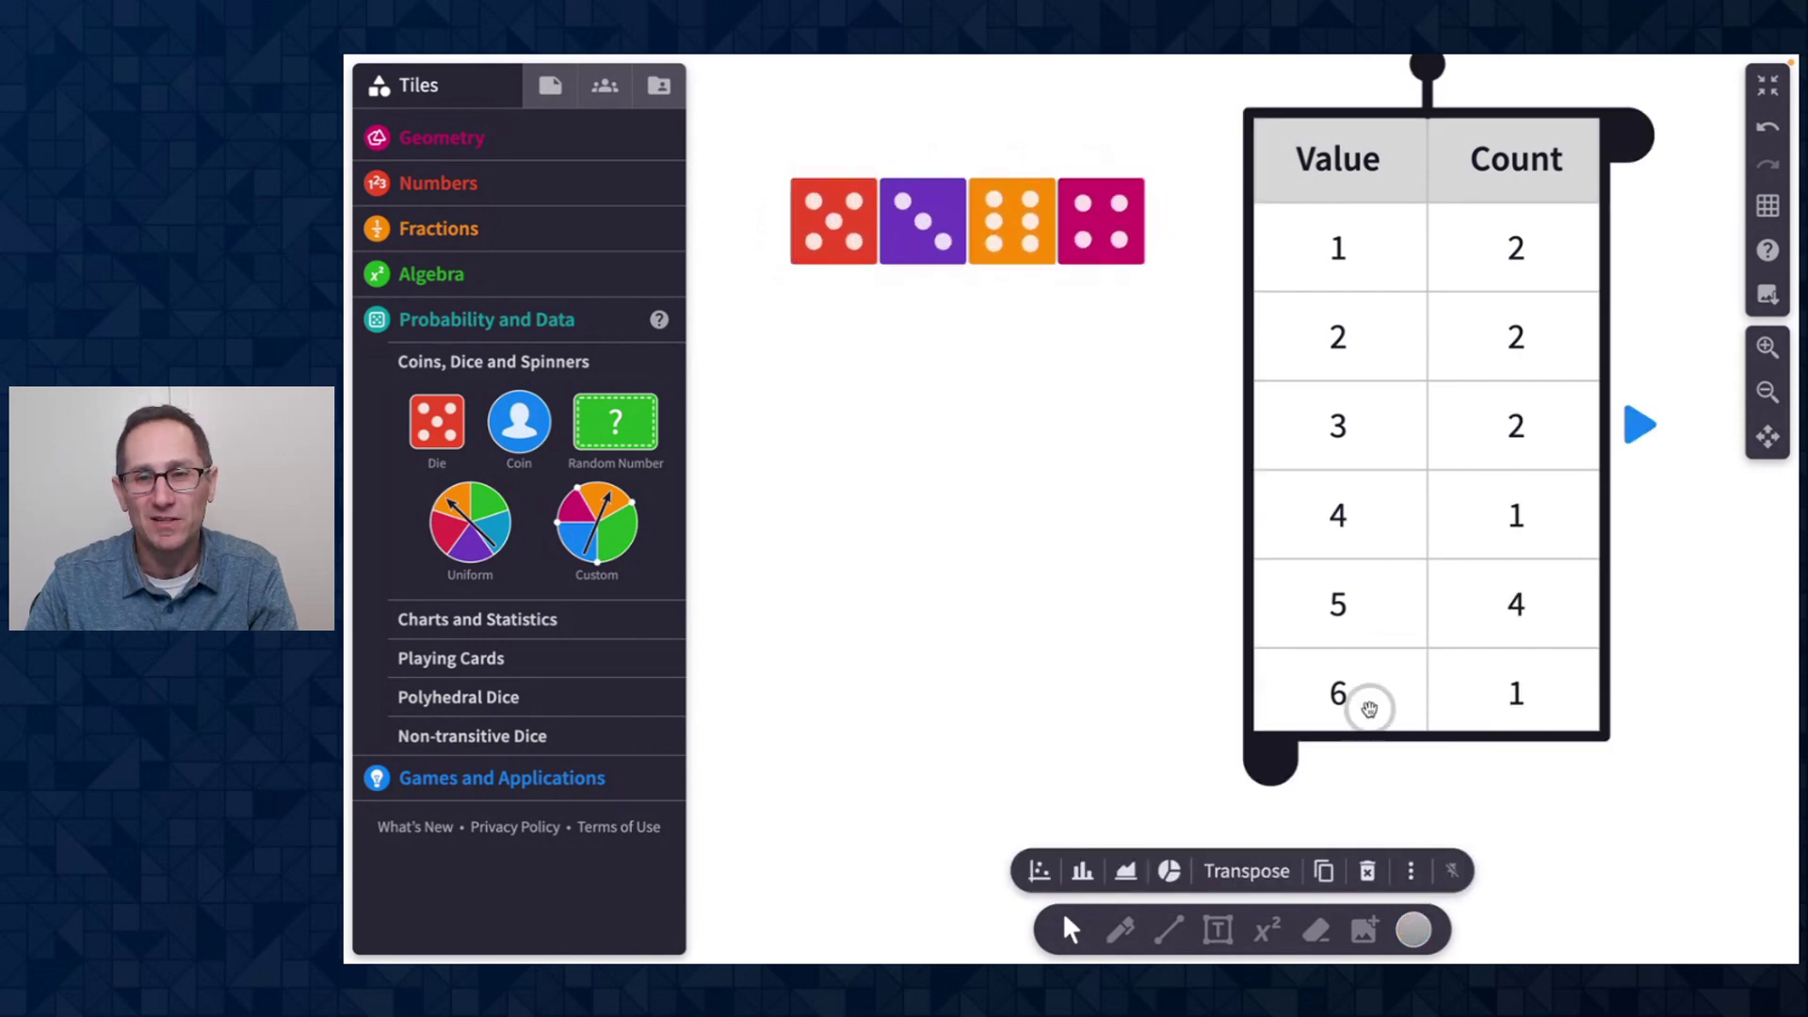
left_click(1128, 867)
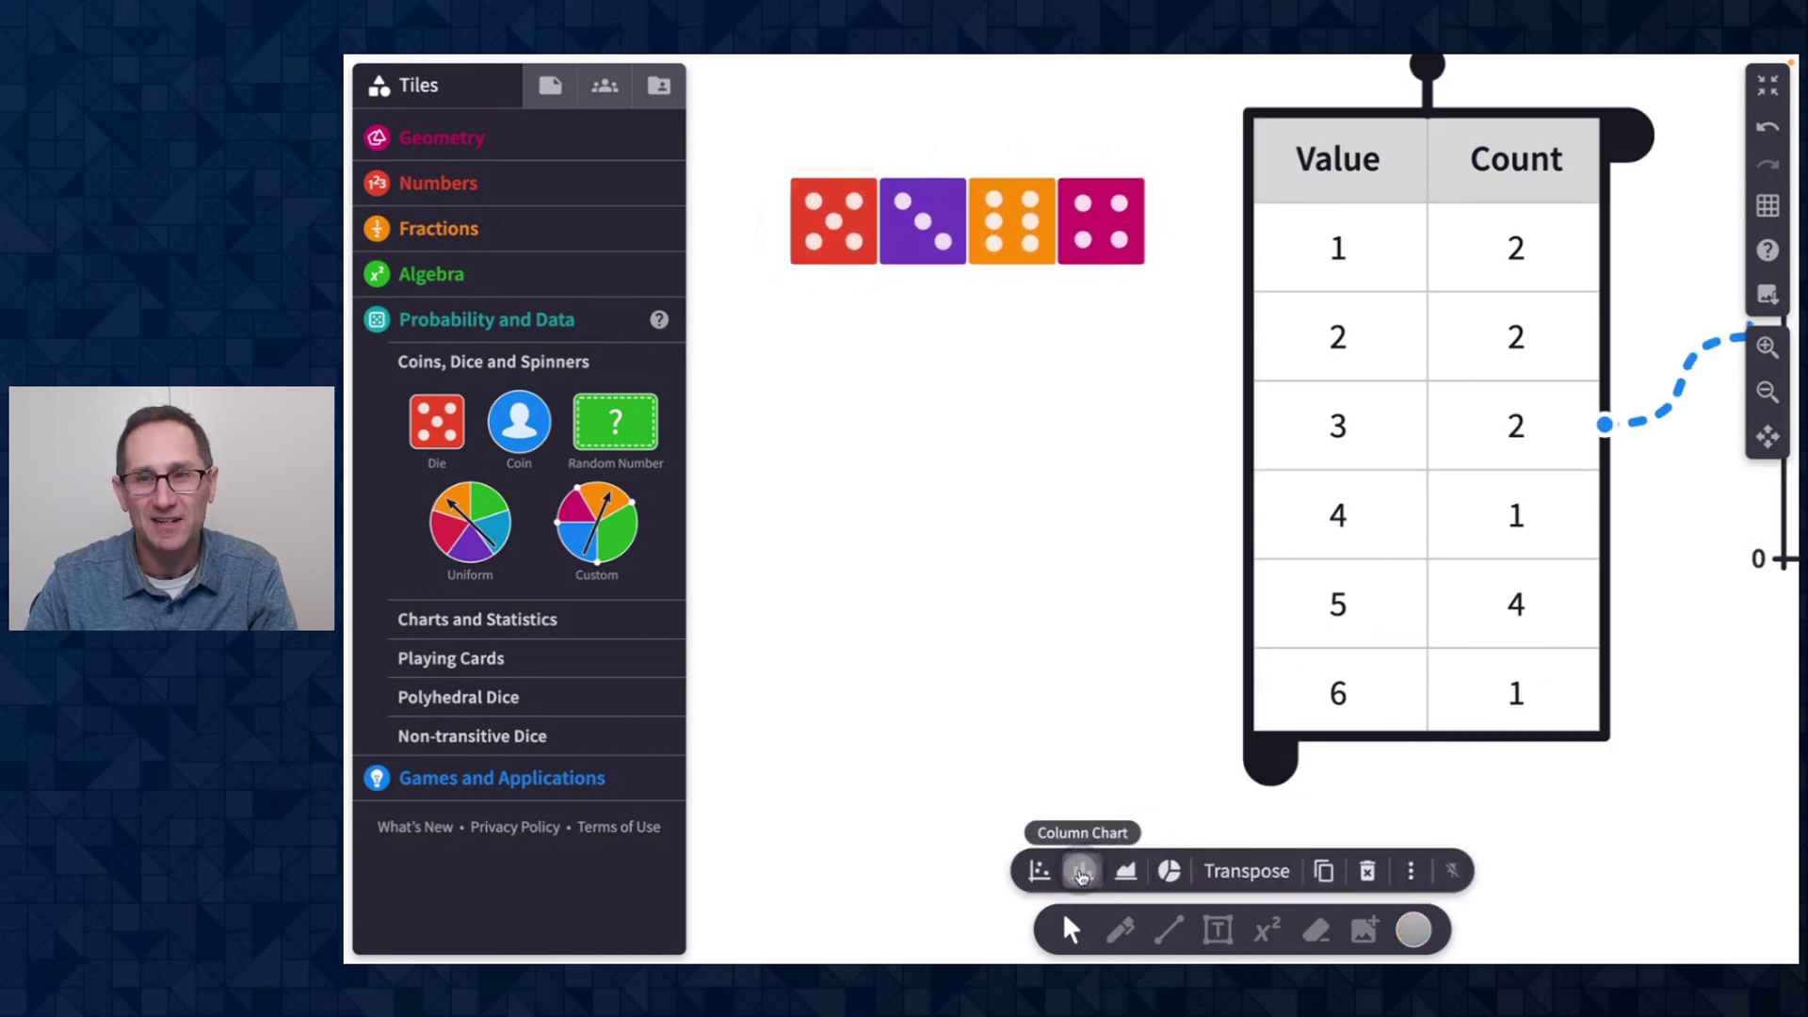
left_click(1763, 395)
left_click_drag(1695, 499, 730, 668)
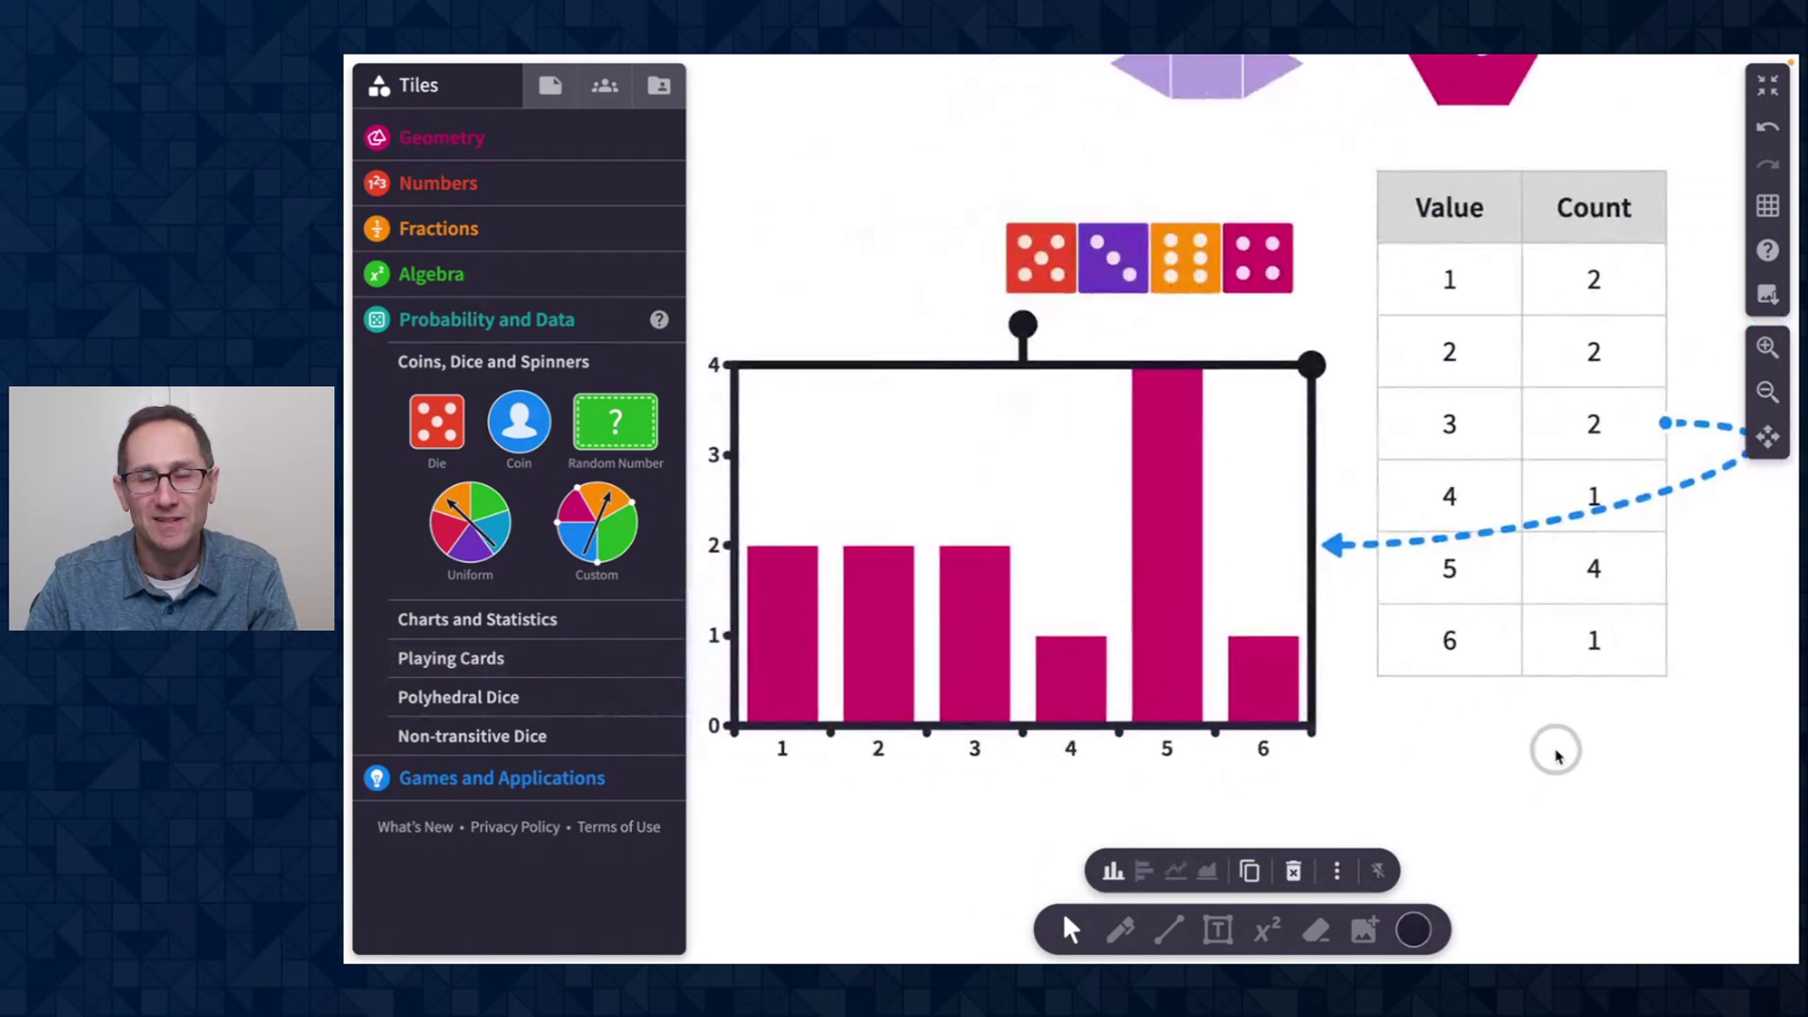
left_click(950, 224)
left_click_drag(922, 194, 1291, 294)
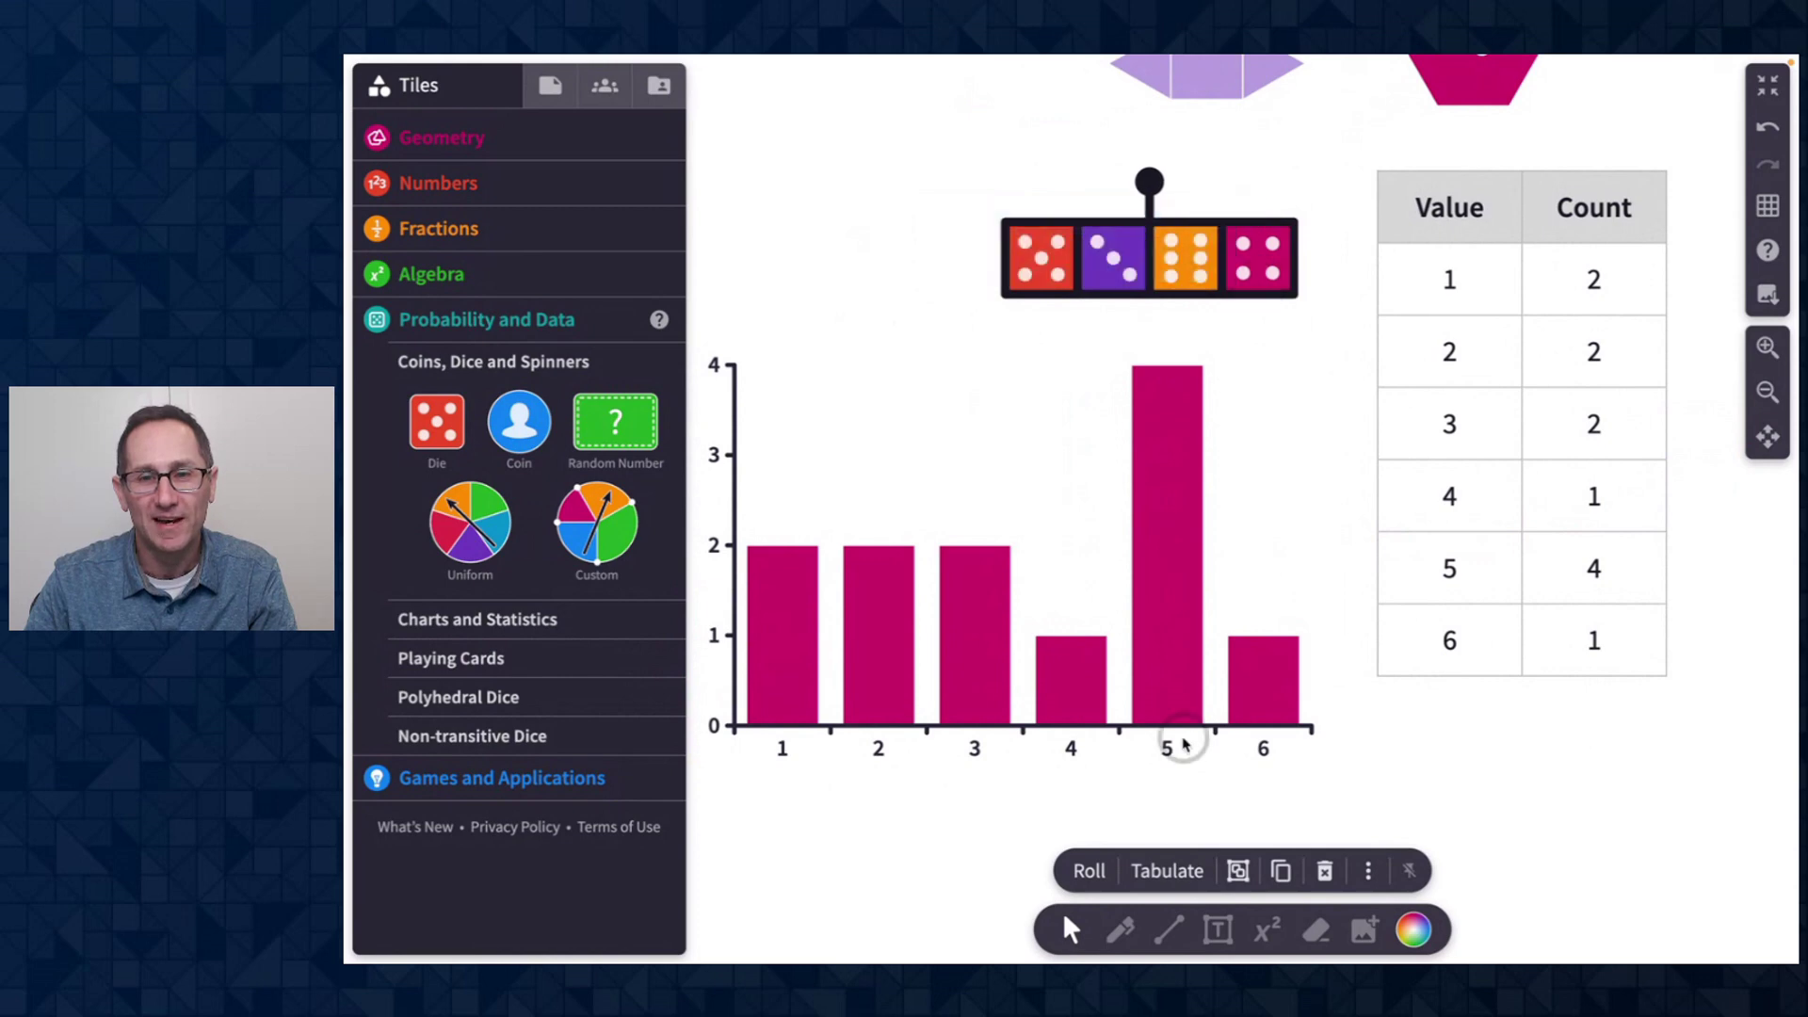
left_click(1099, 865)
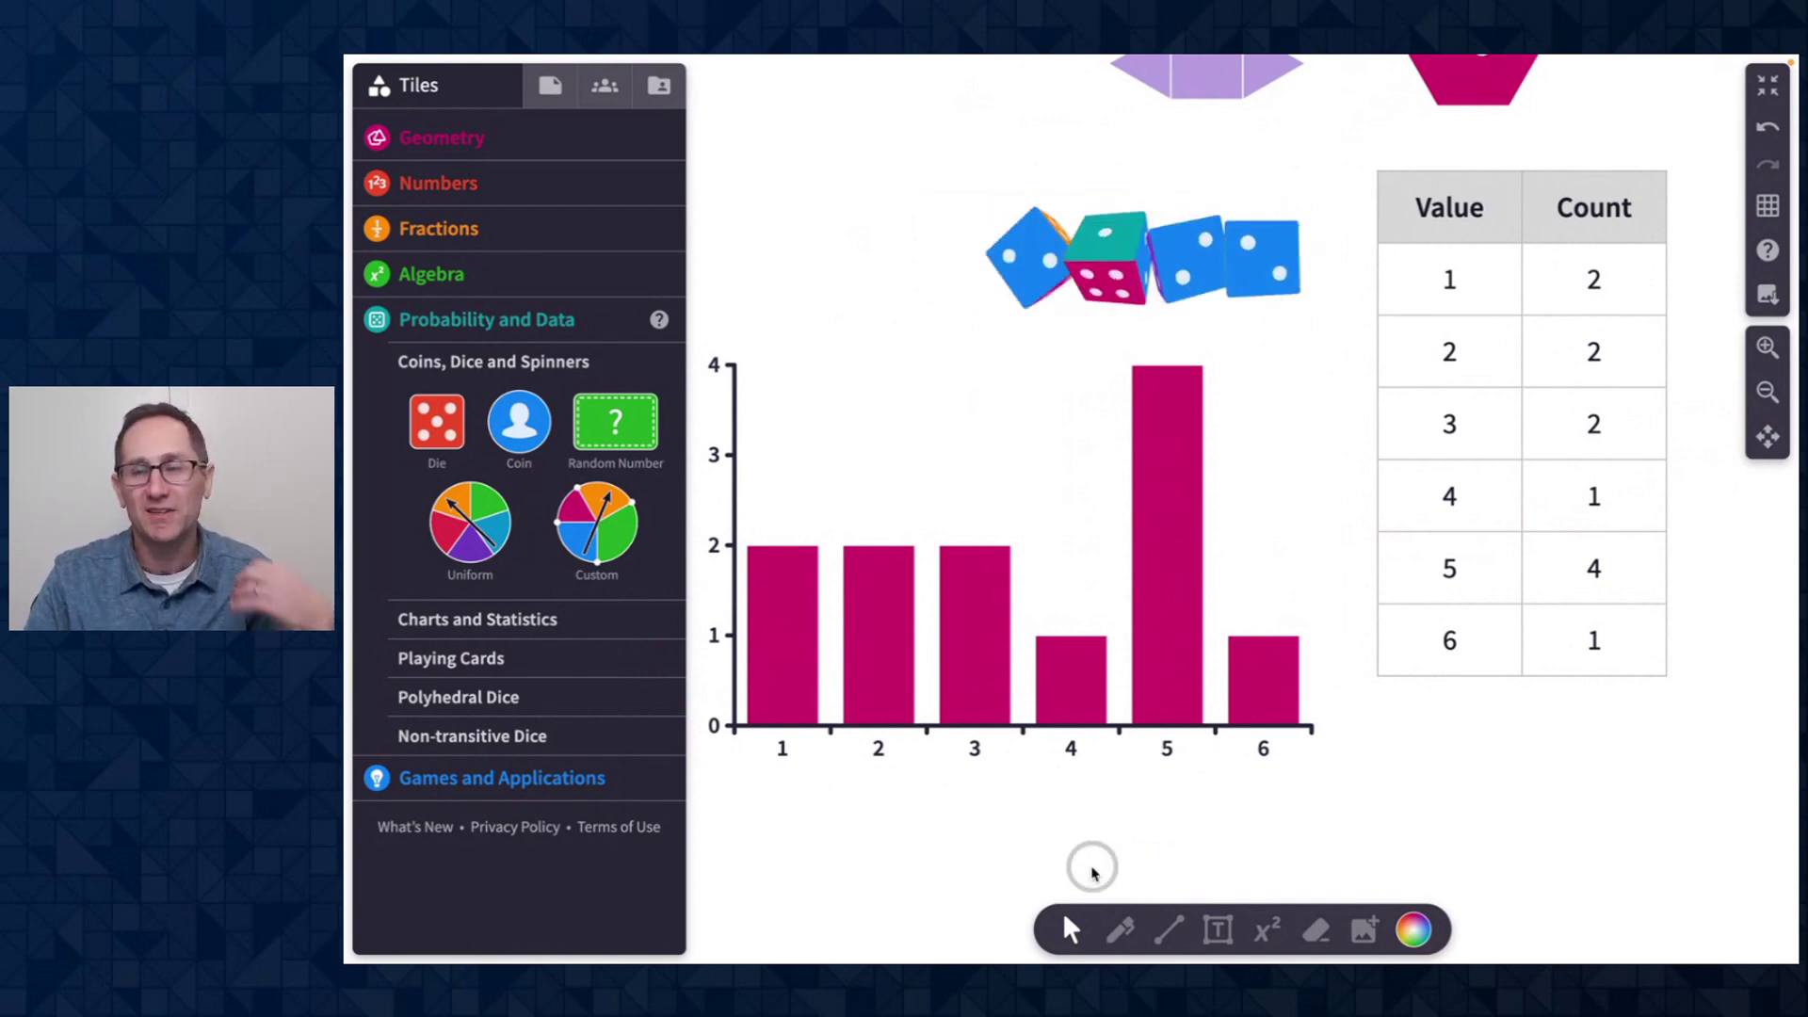
left_click(1089, 872)
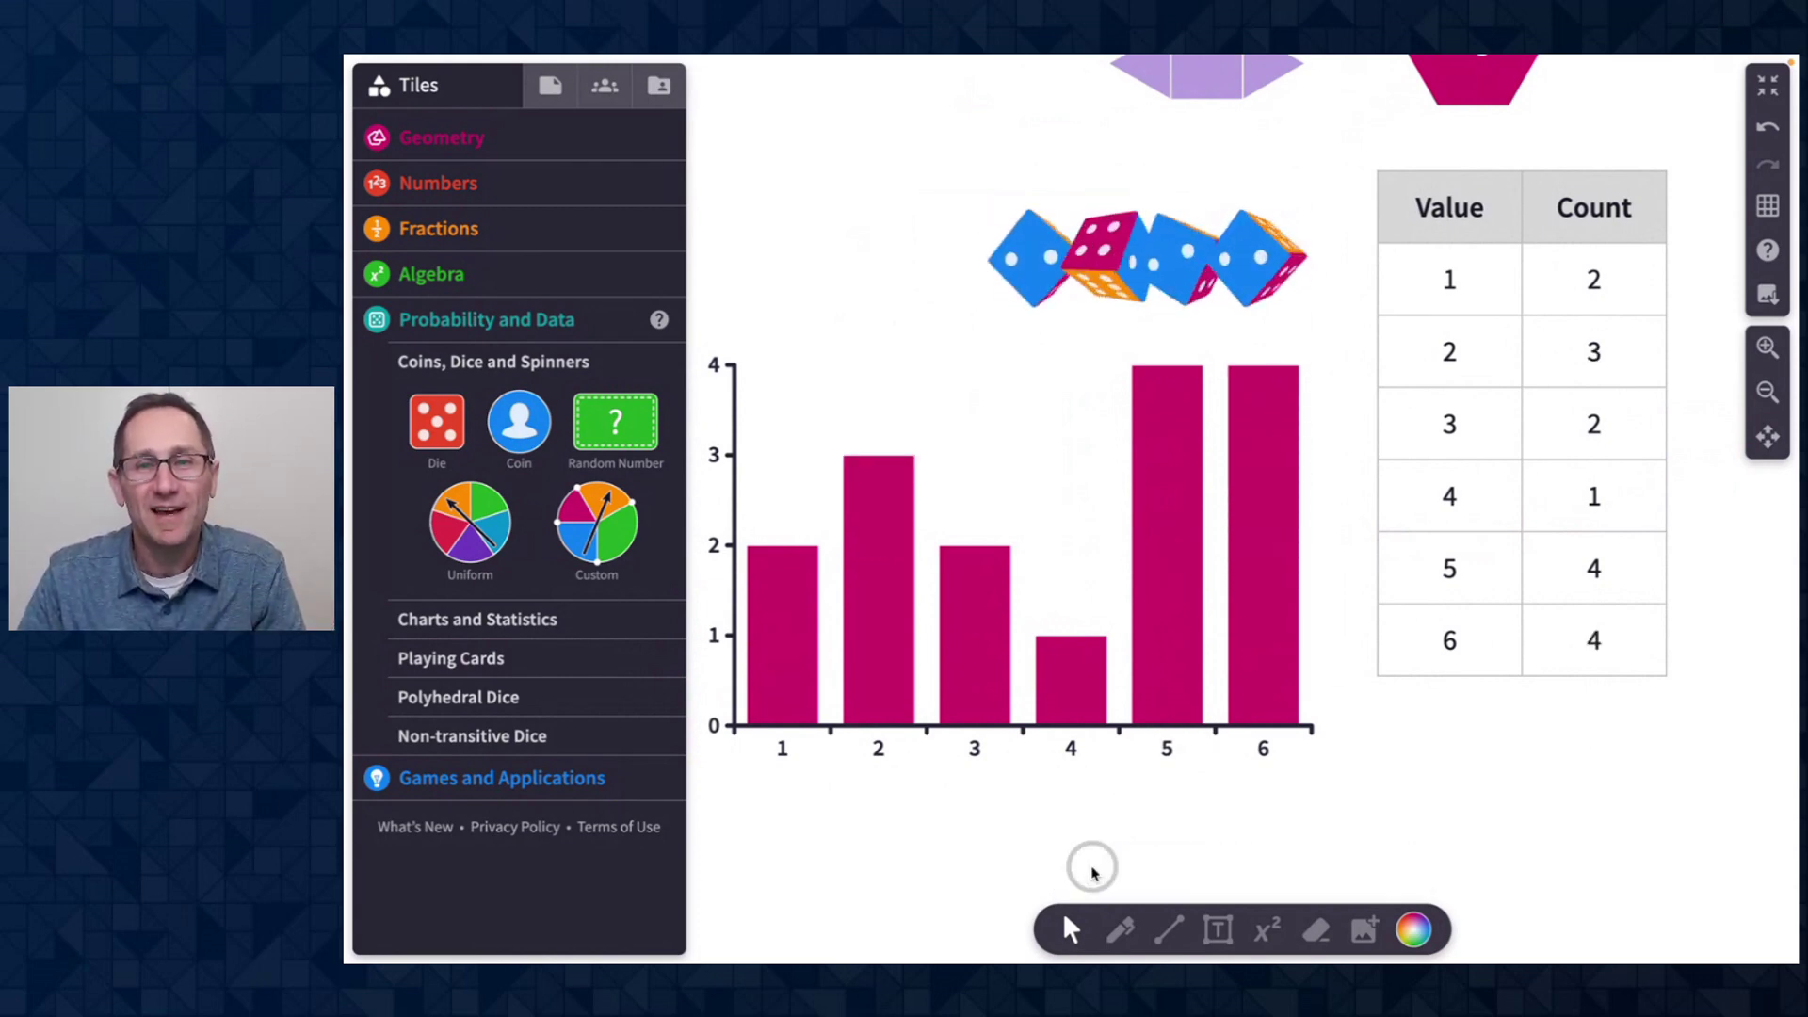
Step: Place a new purple die below the bar chart
left_click(1768, 392)
scroll(1594, 503, "down", 3)
scroll(1593, 504, "down", 2)
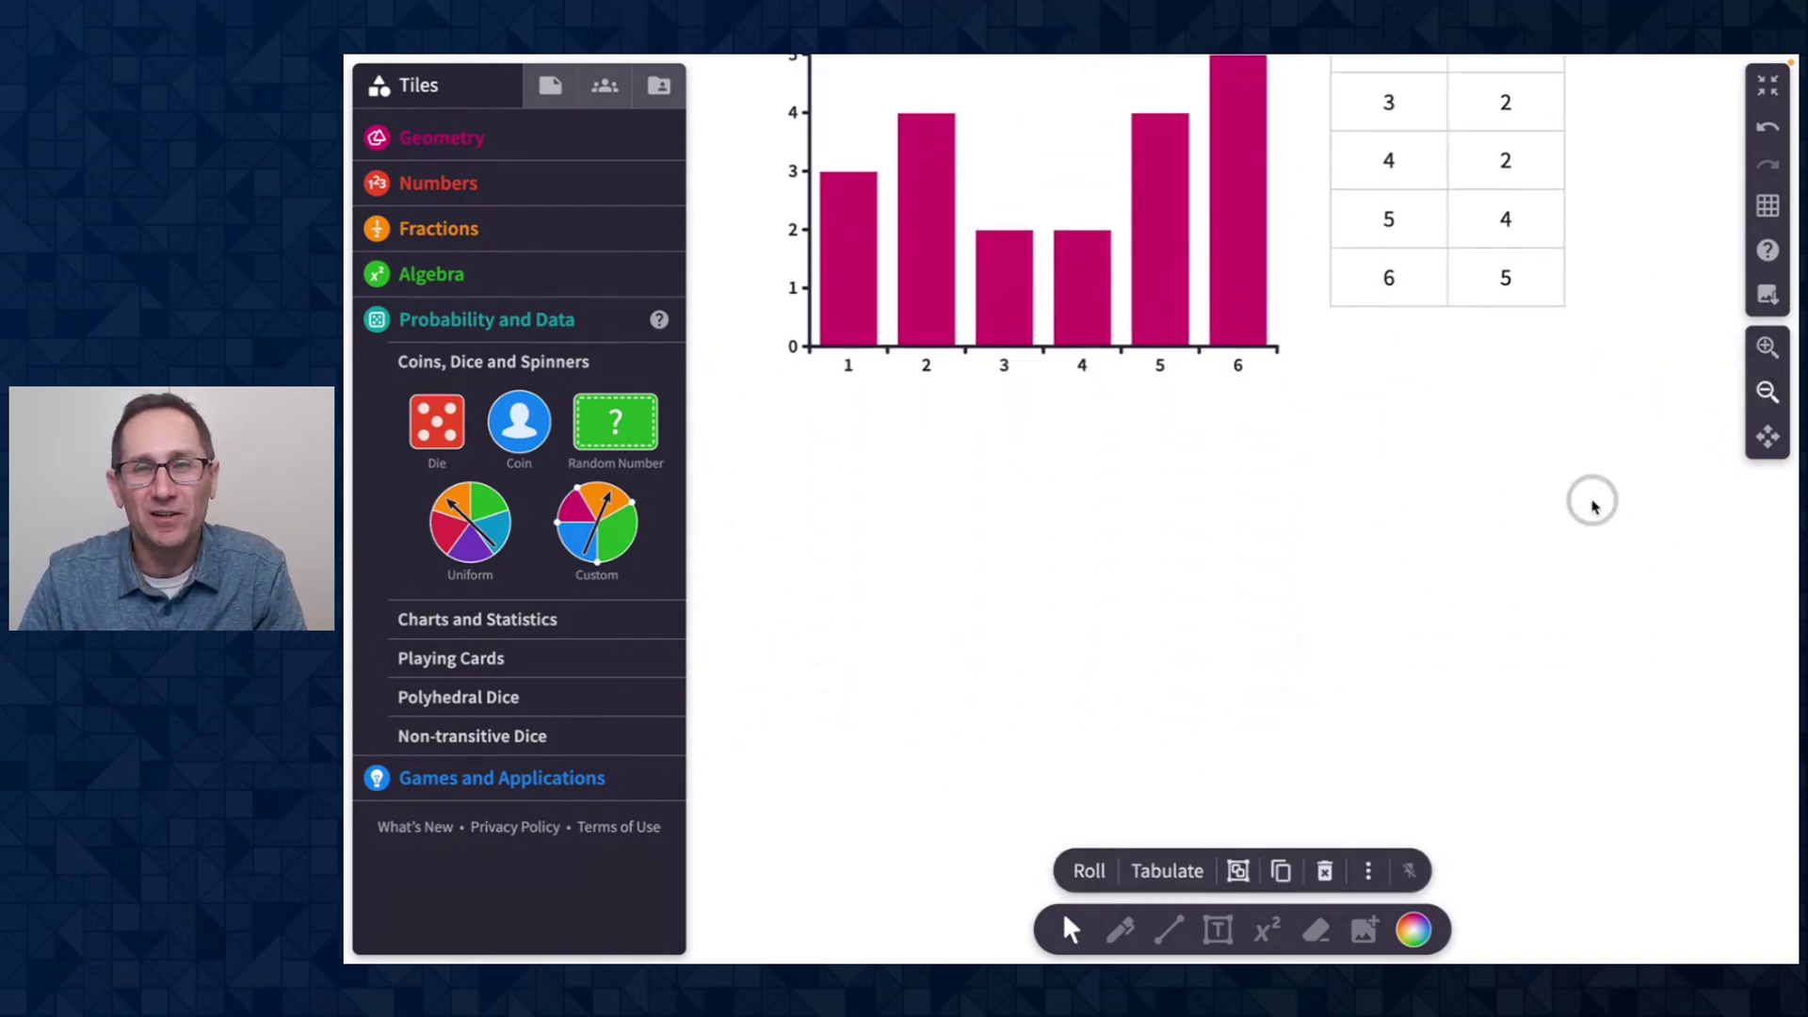
left_click(1759, 403)
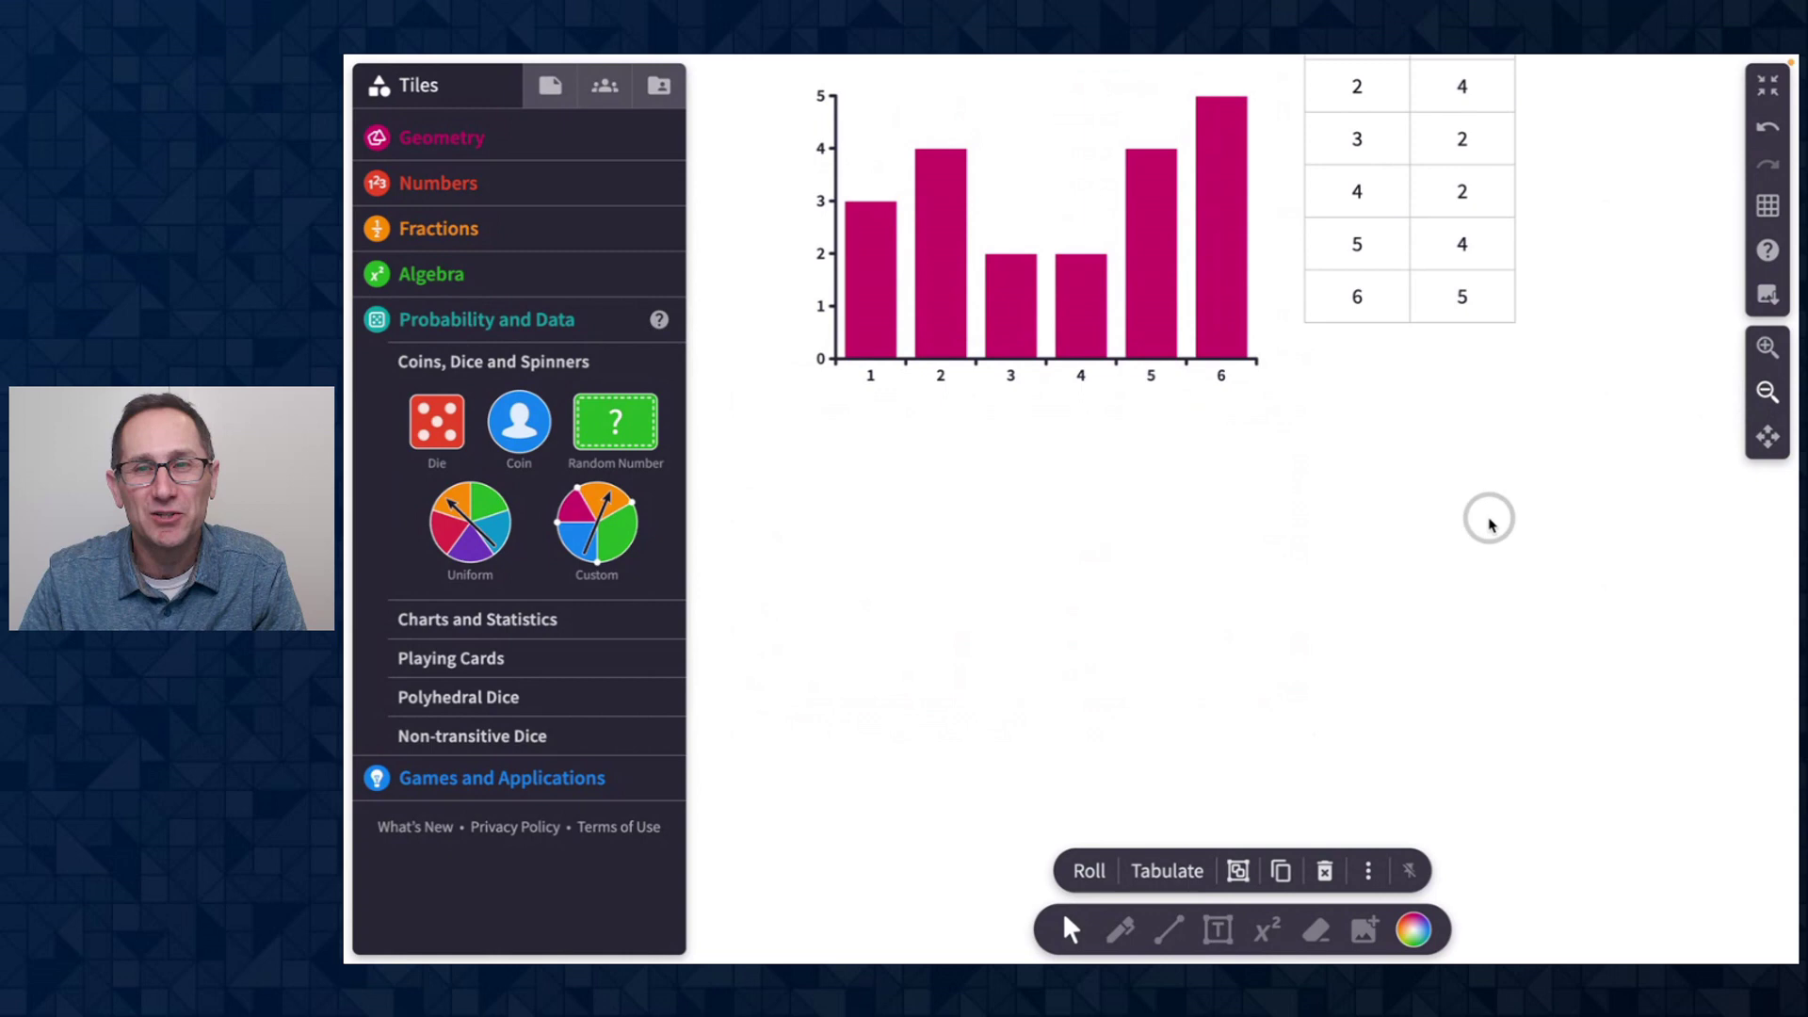
scroll(1491, 516, "down", 2)
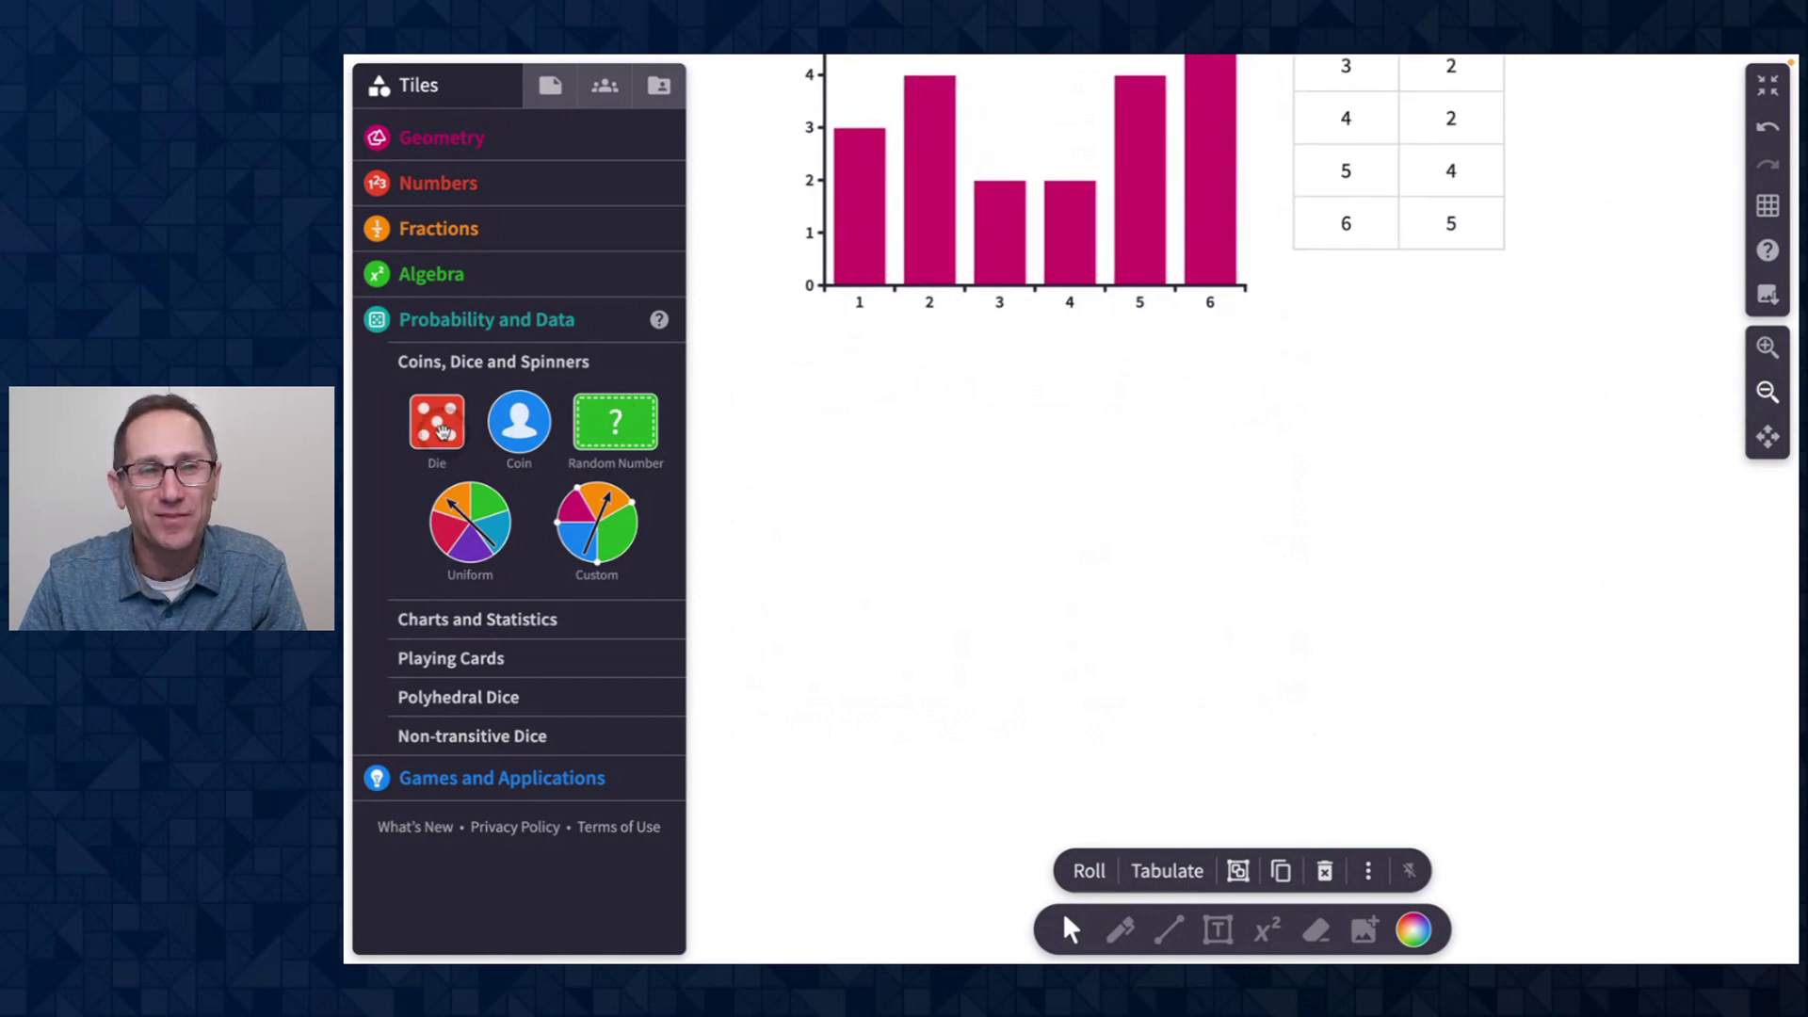
left_click_drag(443, 431, 808, 435)
scroll(1338, 462, "down", 5)
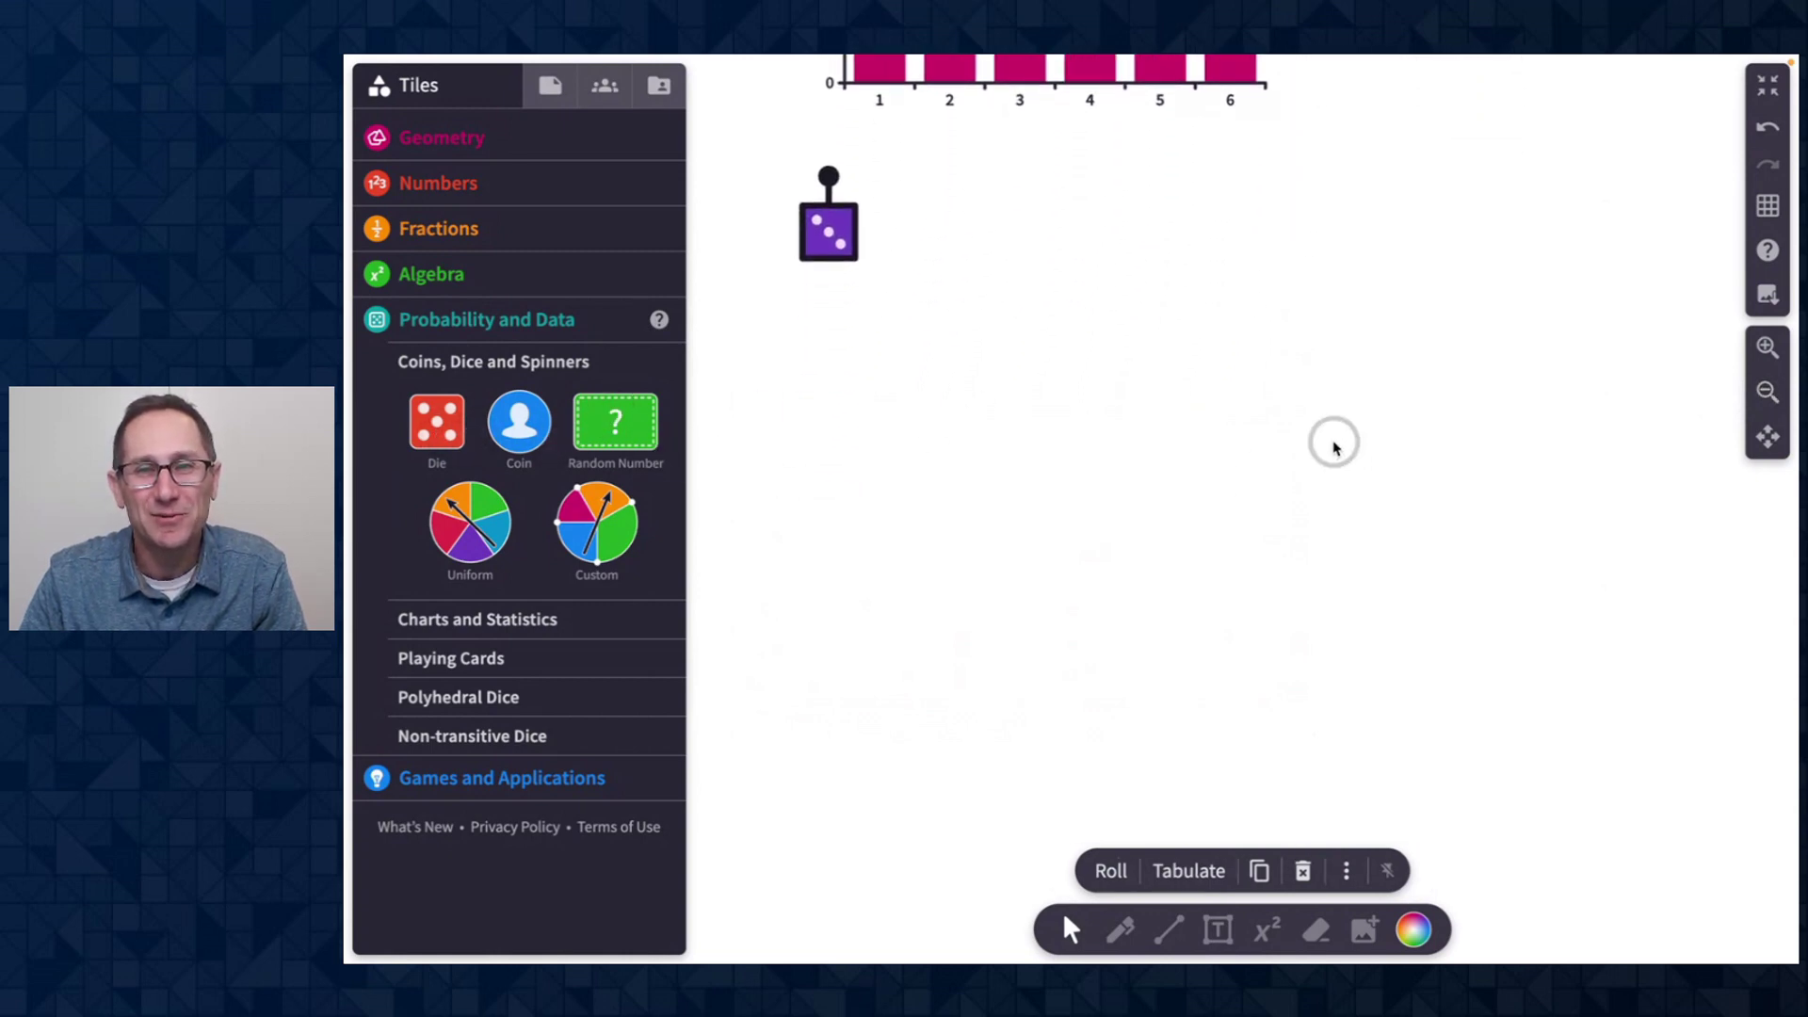
Step: Duplicate the purple die beside the original and select both dice as a pair
left_click(1768, 347)
key("ctrl+d")
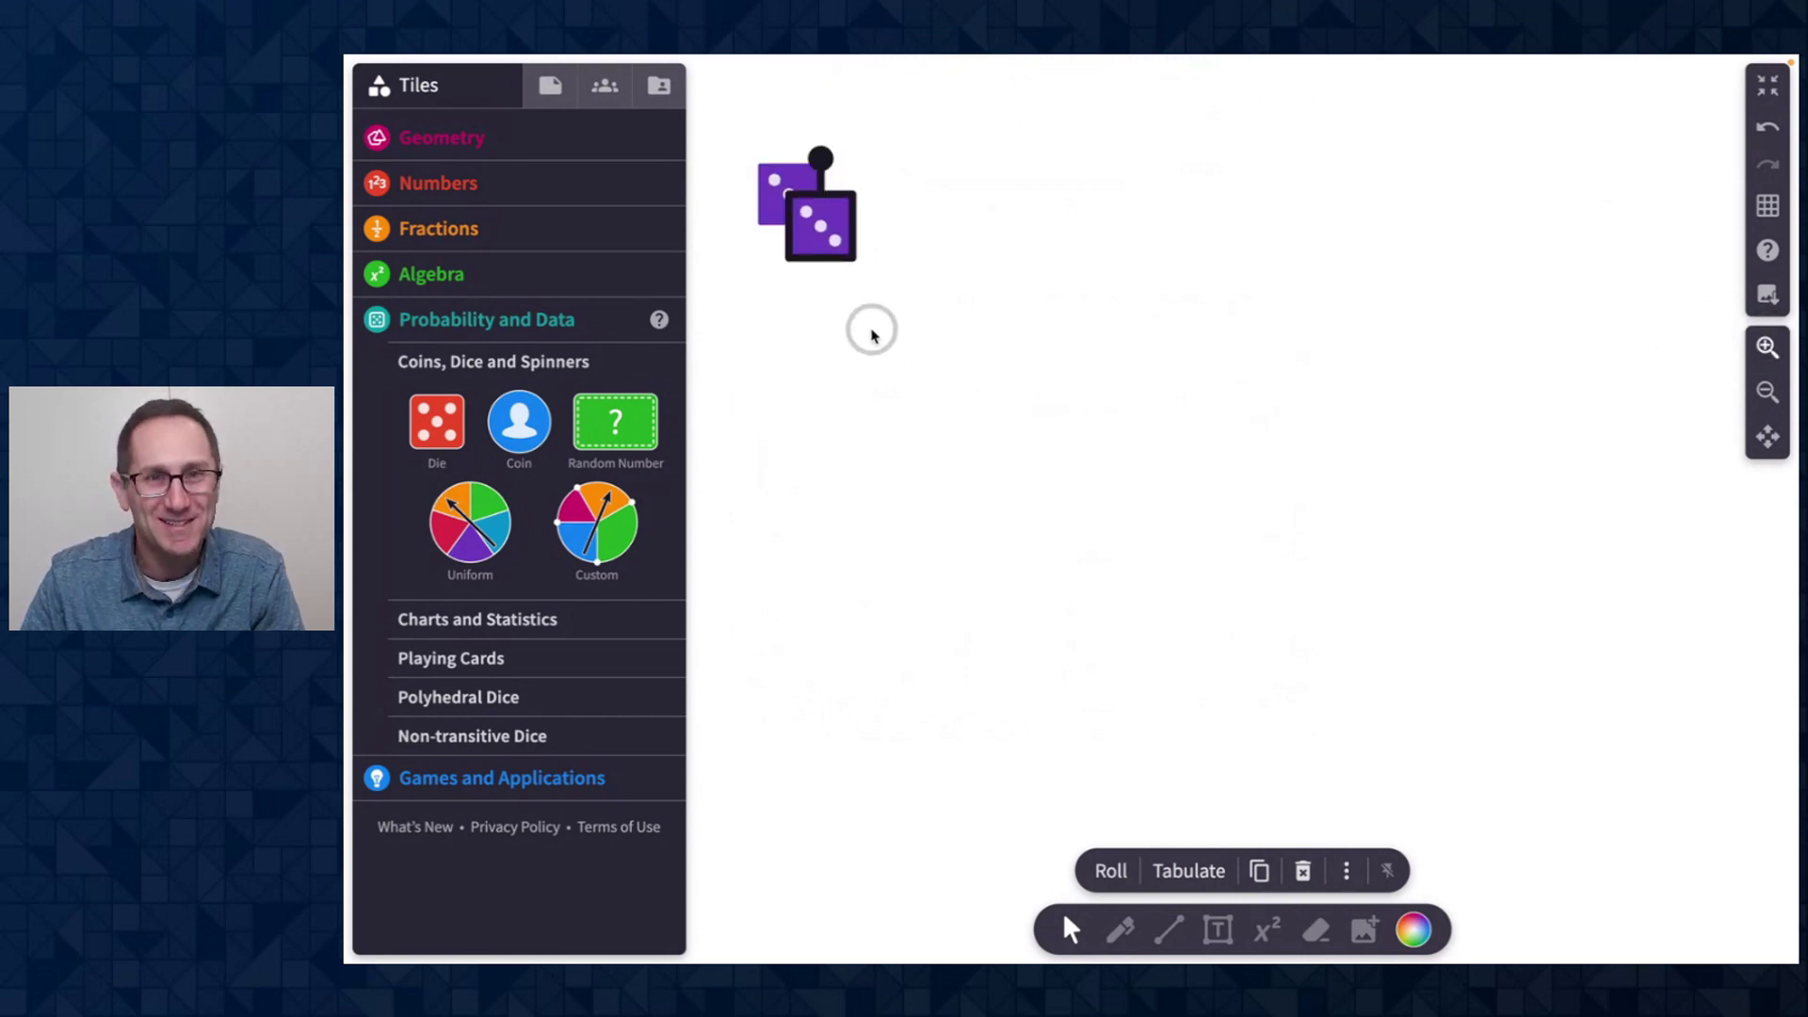
left_click_drag(824, 226, 856, 195)
left_click(1005, 201)
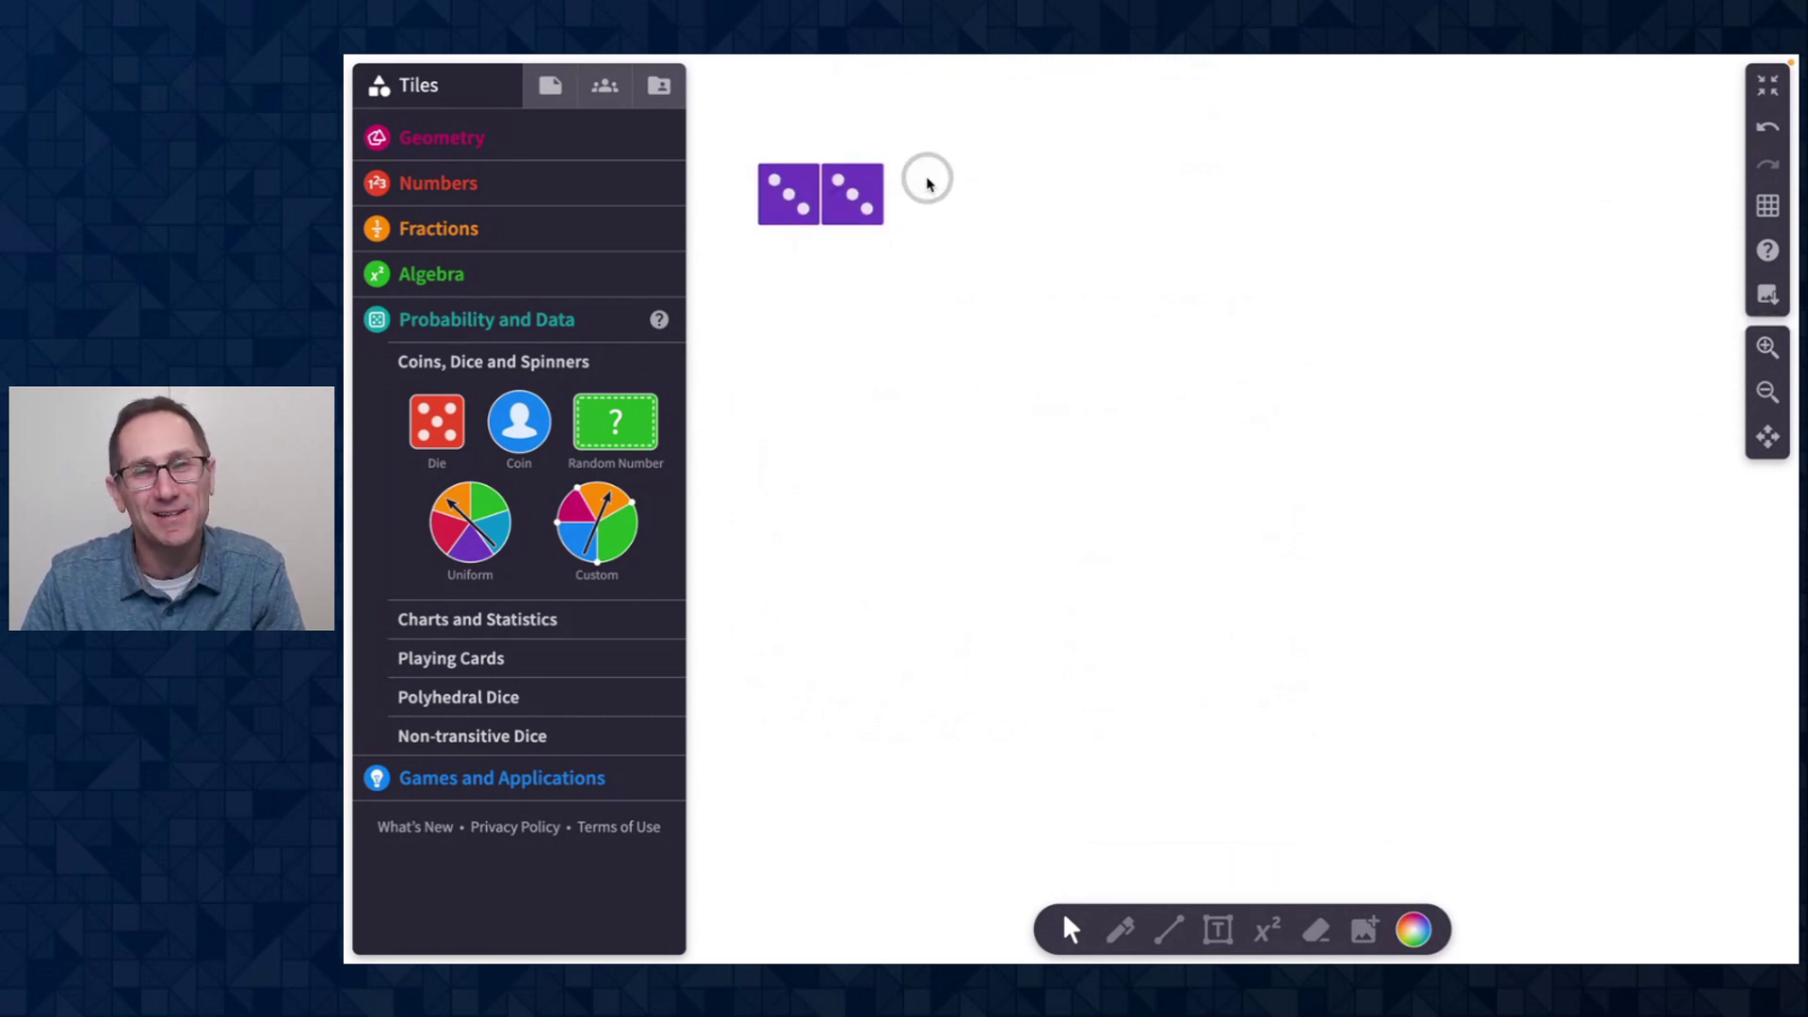
left_click_drag(731, 140, 888, 210)
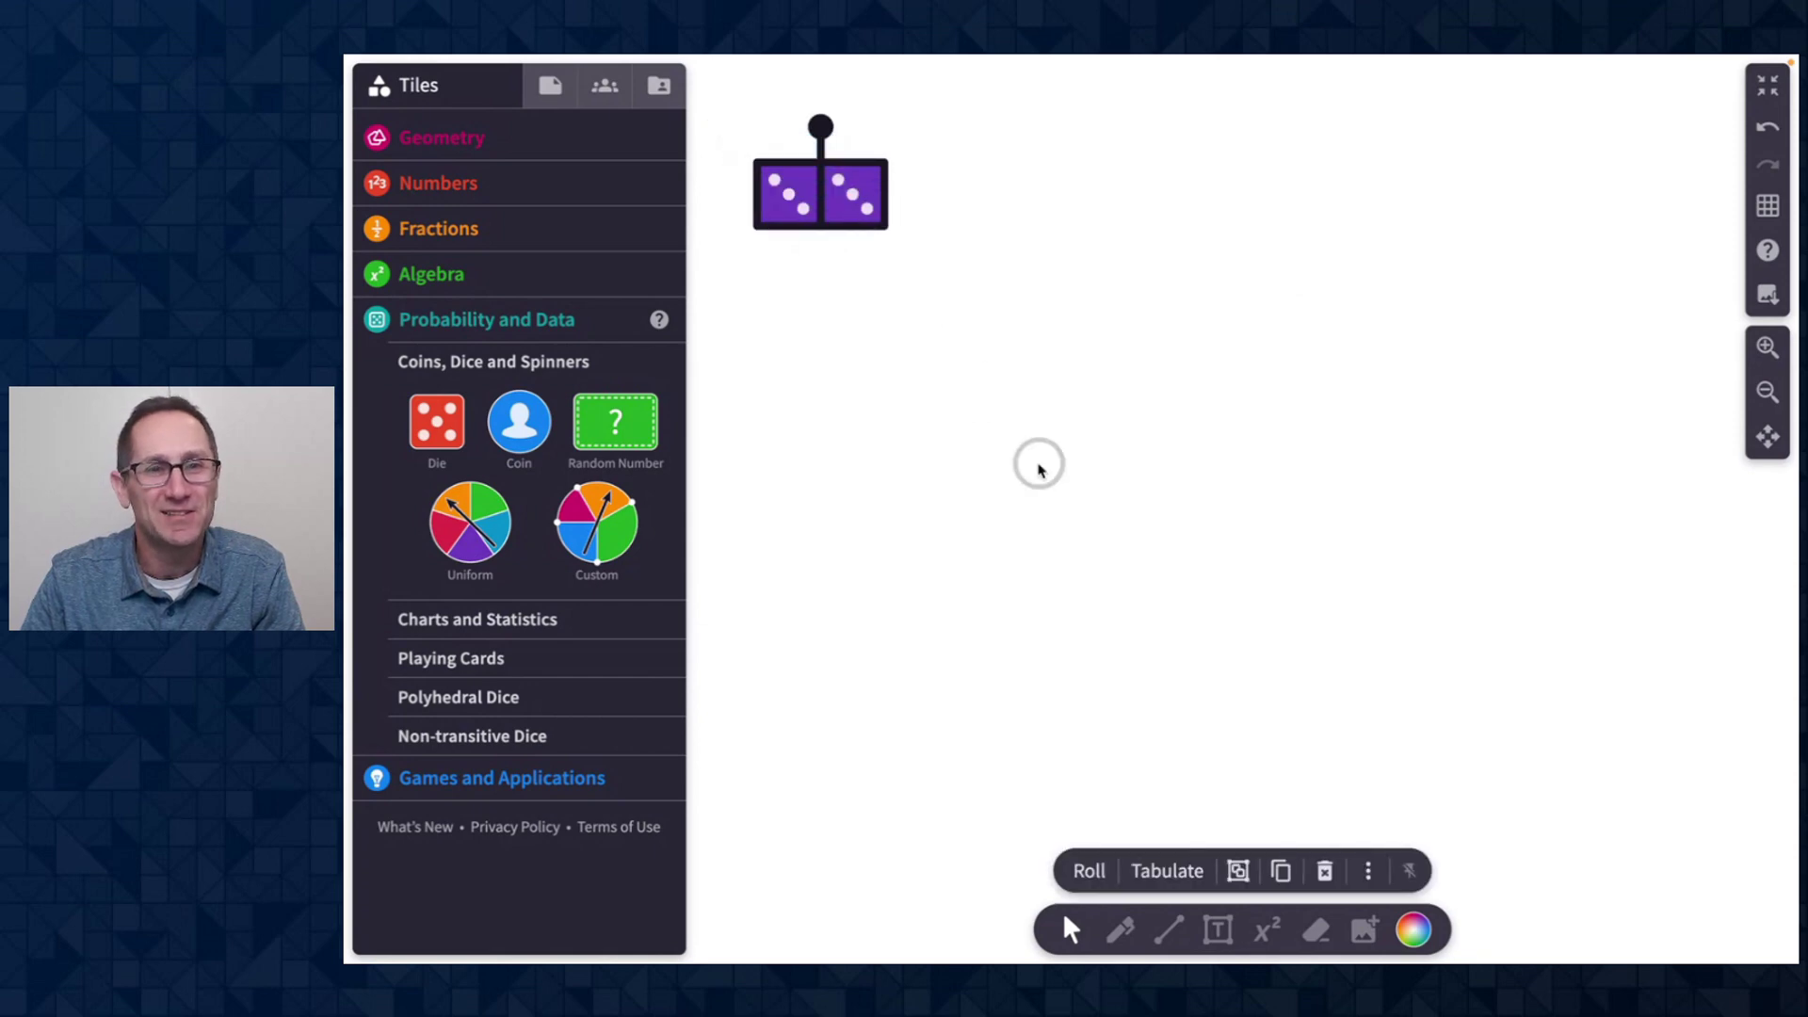
left_click(1412, 874)
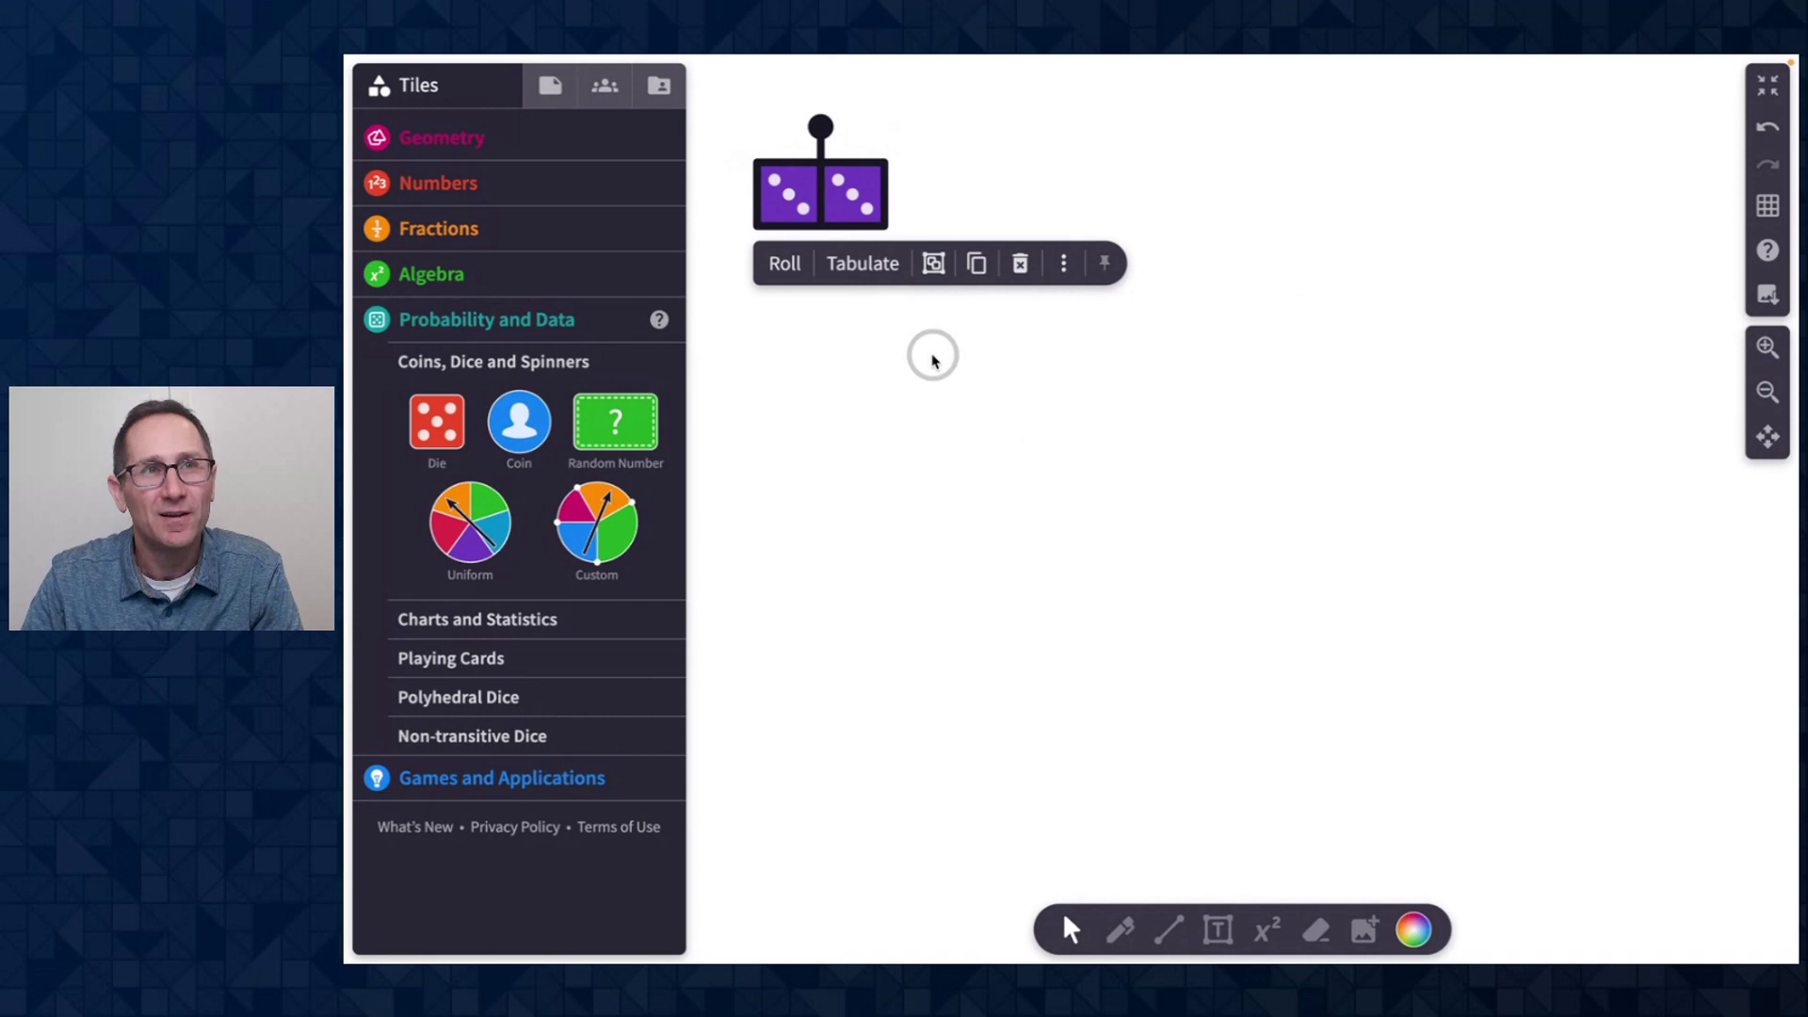
Step: Group the two dice and copy the pair into two columns of five pairs
left_click(933, 265)
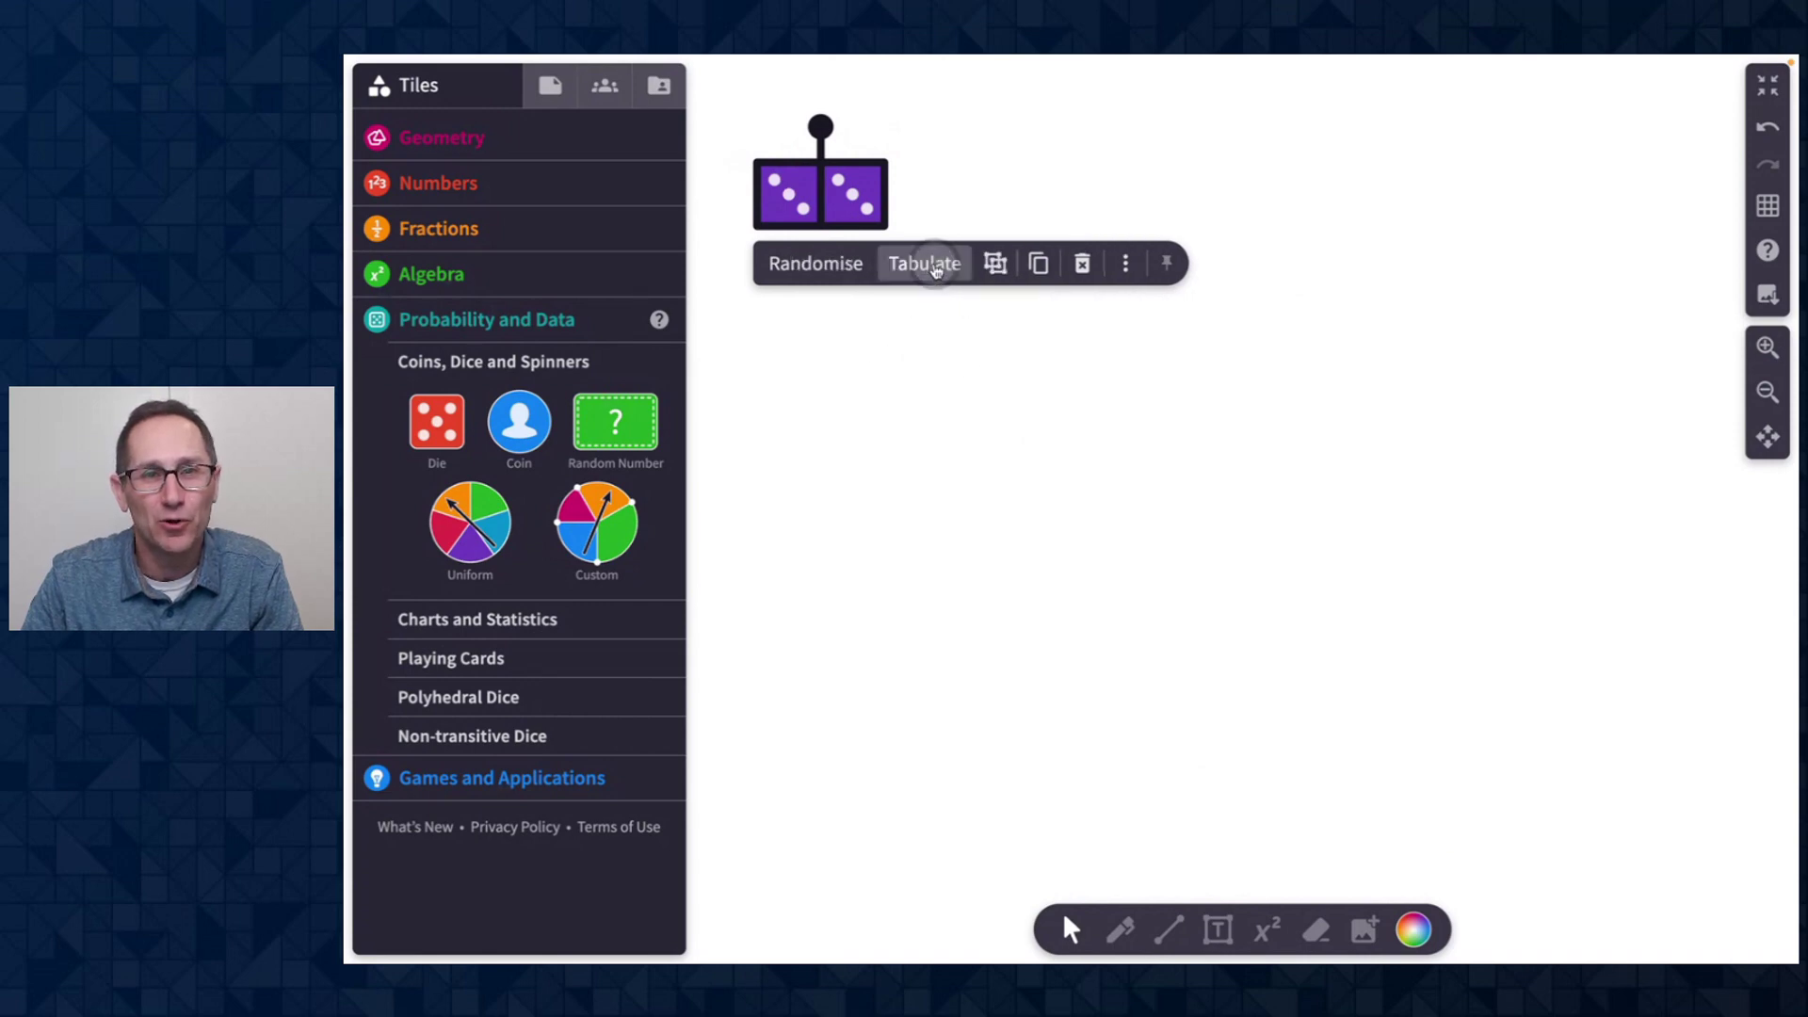
left_click(957, 191)
left_click_drag(832, 194, 848, 347)
key("ctrl+d")
key("ctrl+d")
key("ctrl+d")
left_click_drag(881, 363, 824, 508)
key("ctrl+d")
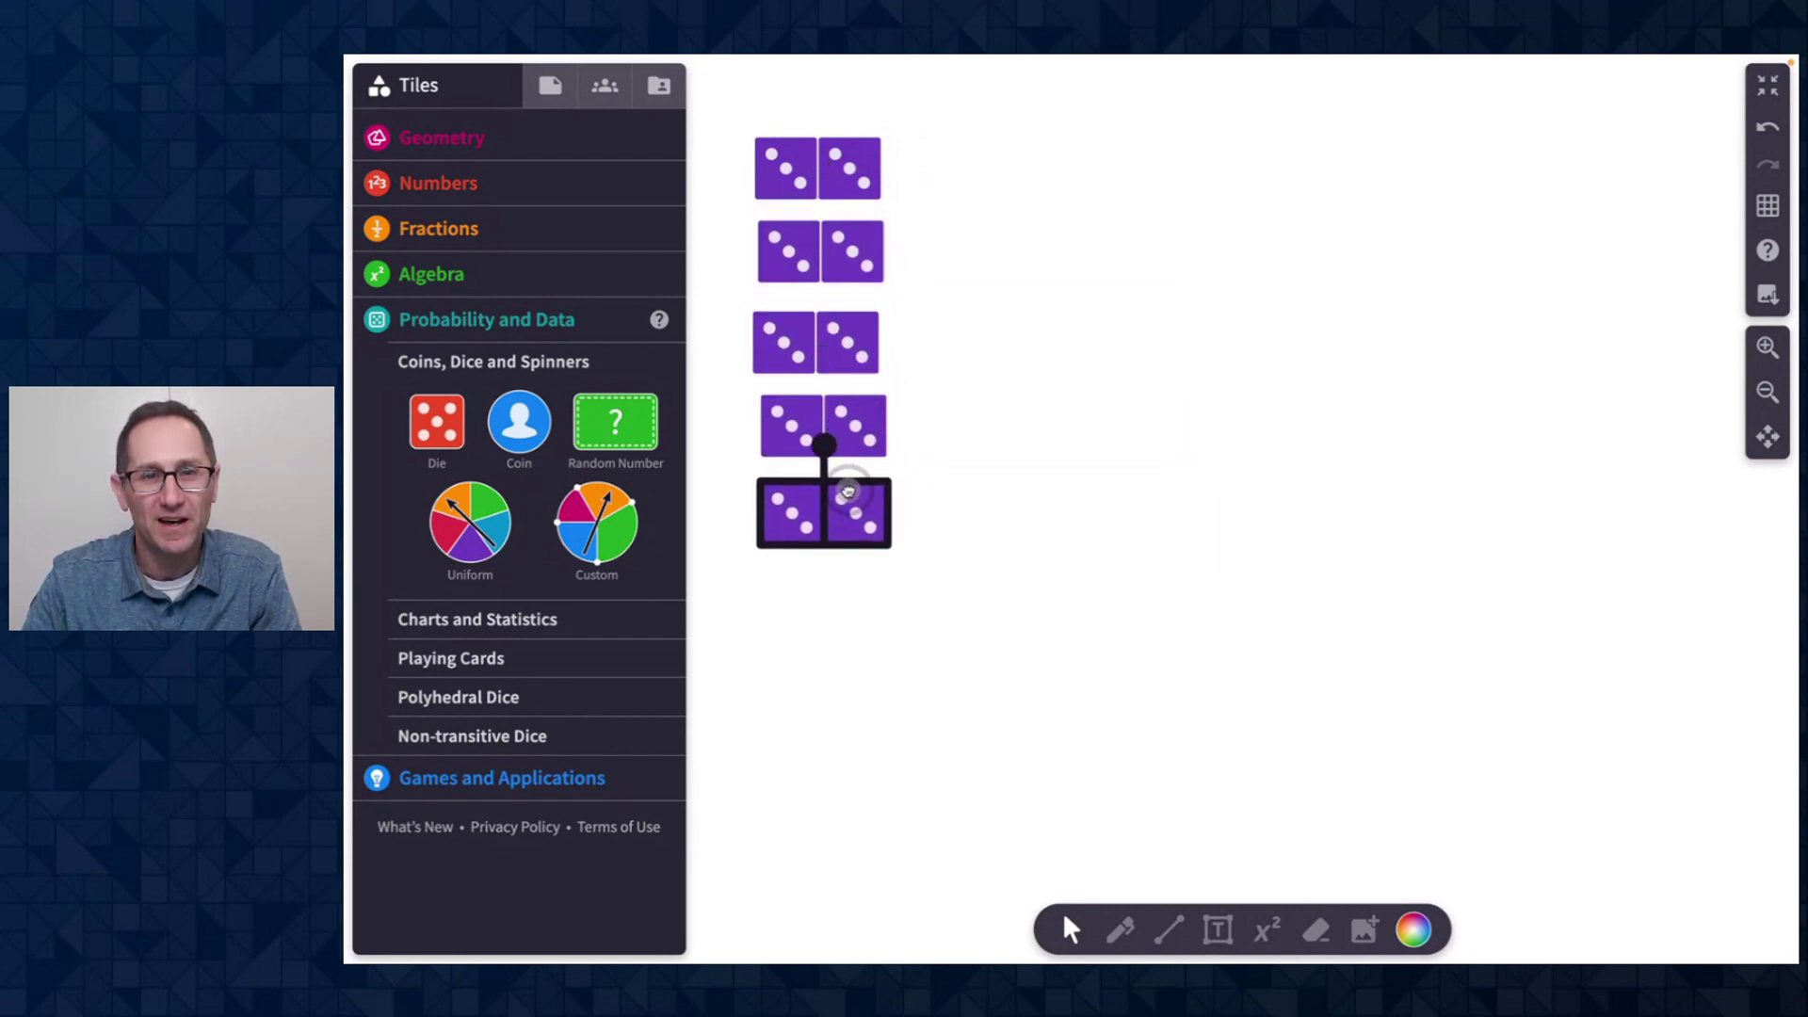
left_click_drag(714, 111, 926, 508)
key("ctrl+d")
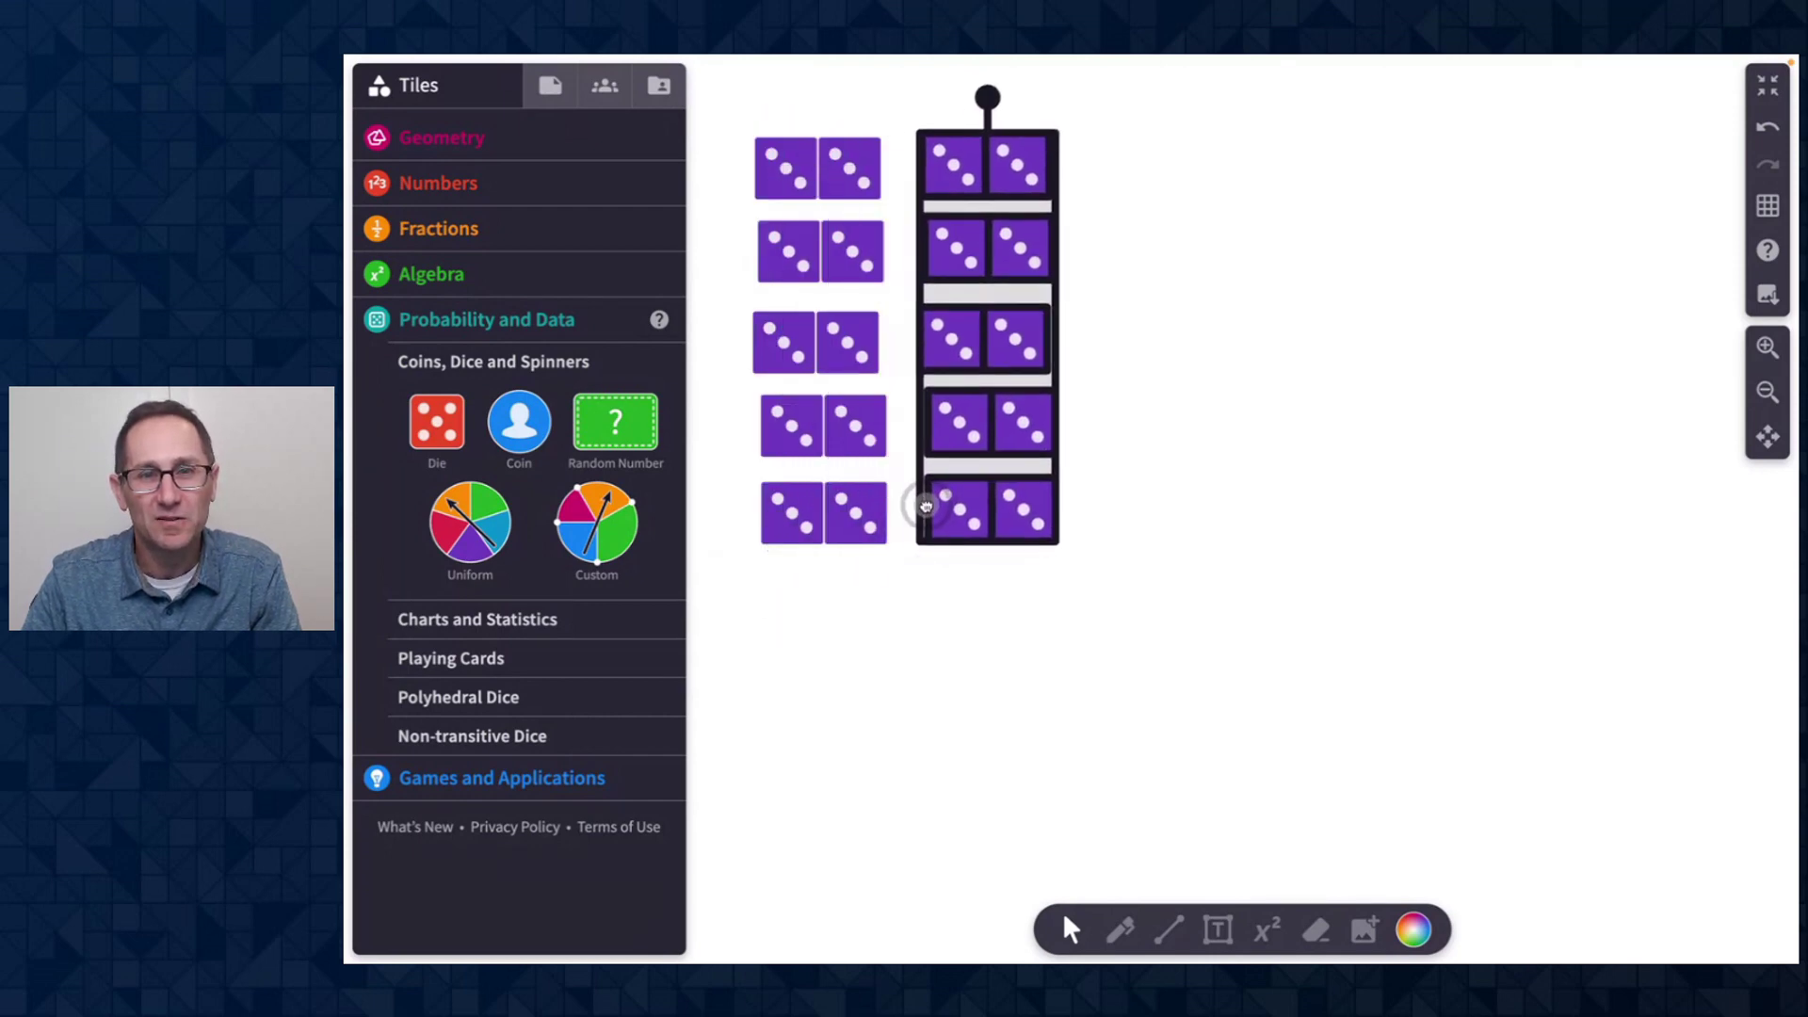
left_click_drag(741, 98, 987, 450)
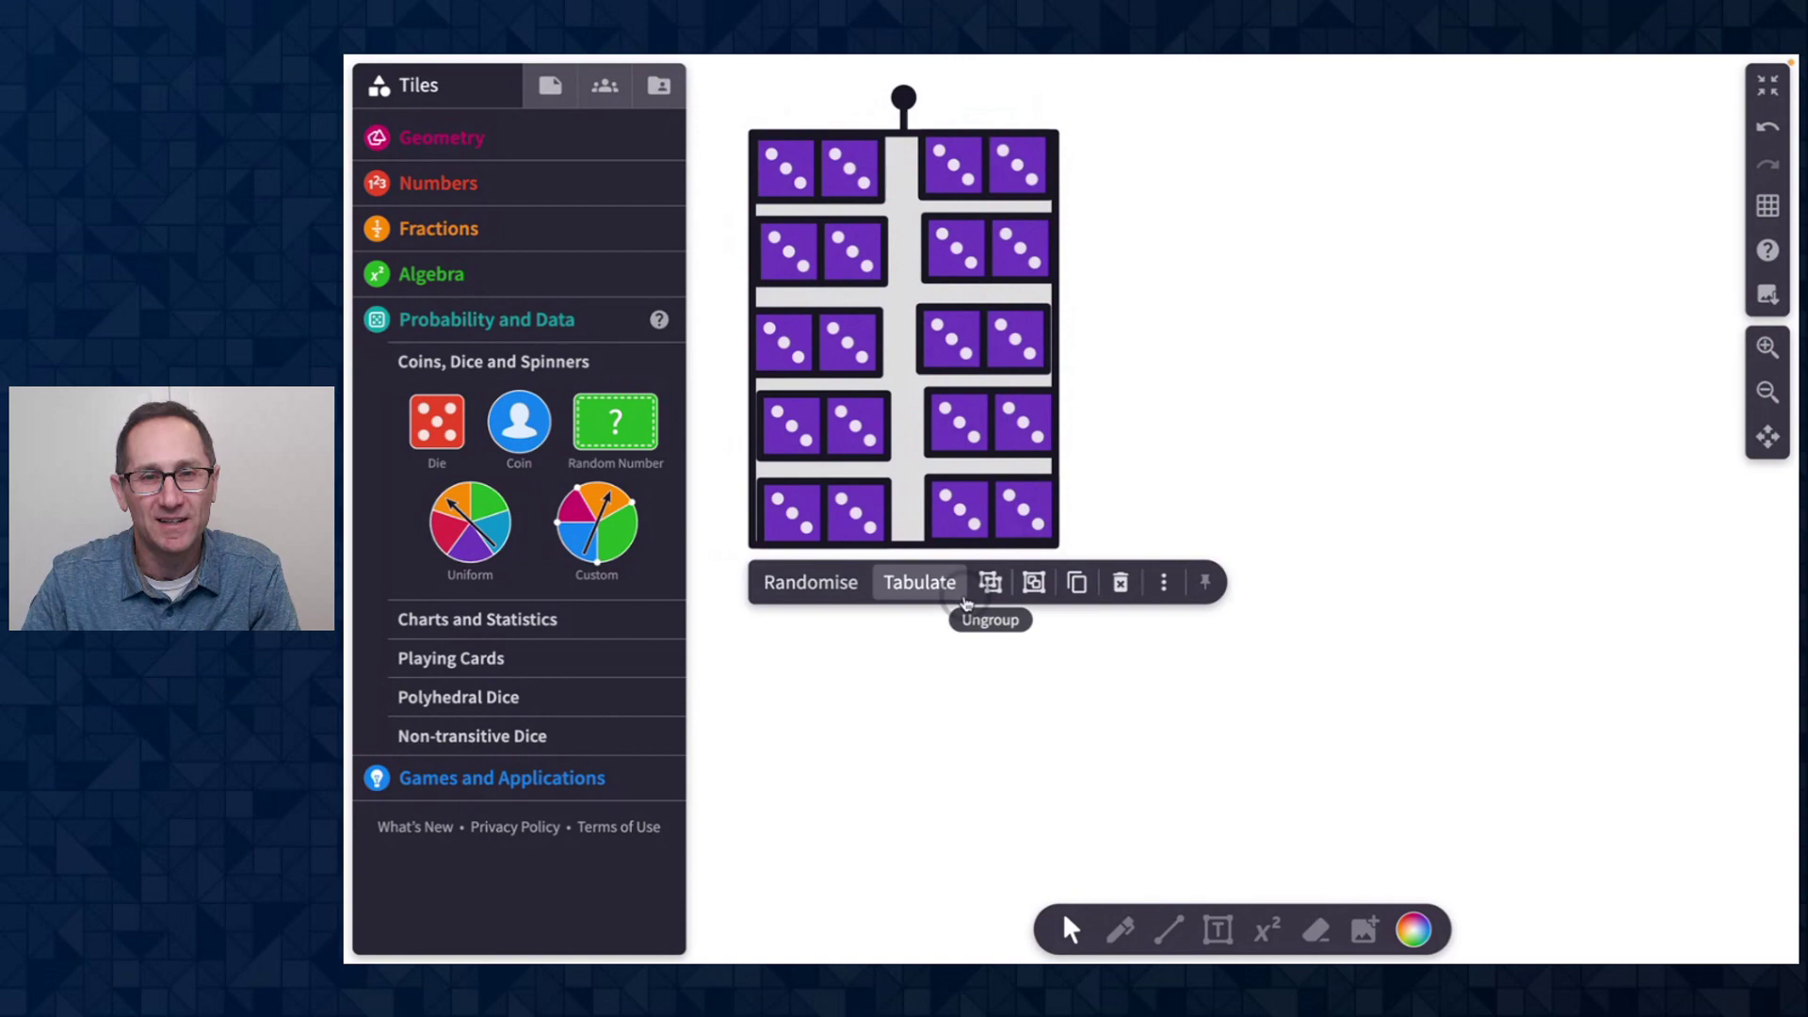
Step: Roll all ten dice pairs and tabulate their sums into a Value/Count table
left_click(829, 583)
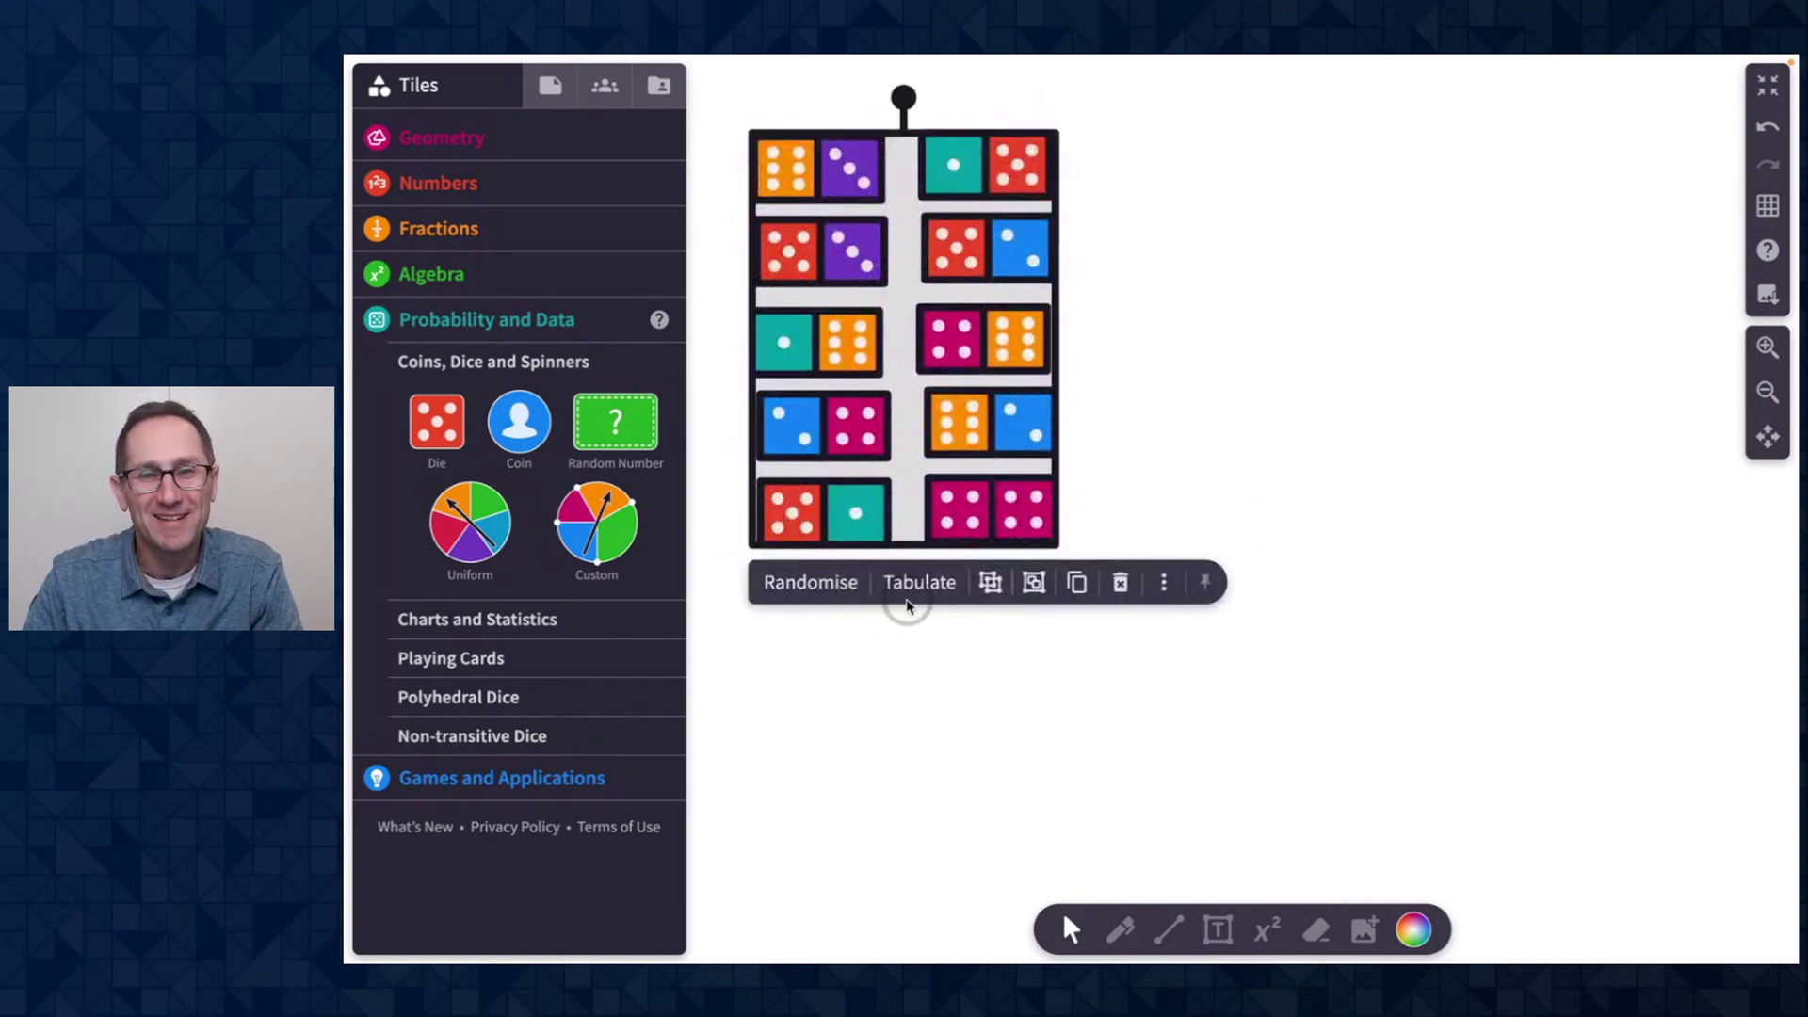
left_click(906, 586)
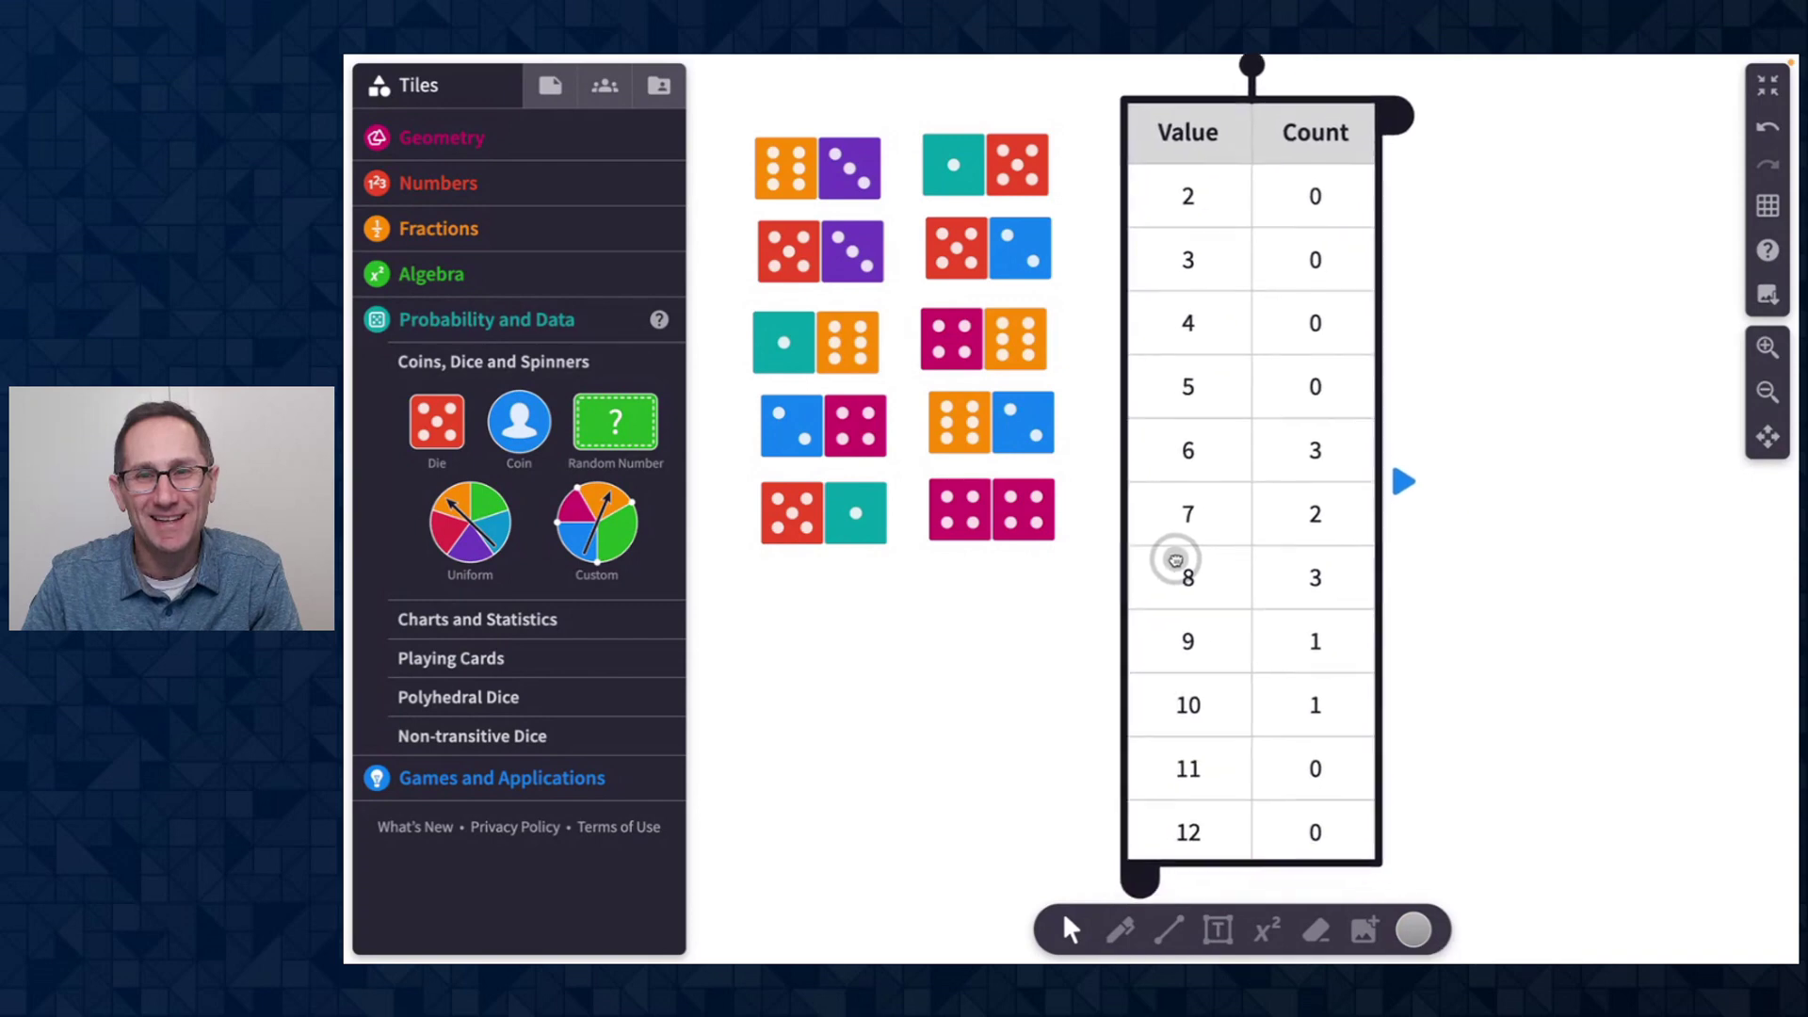
left_click(1325, 551)
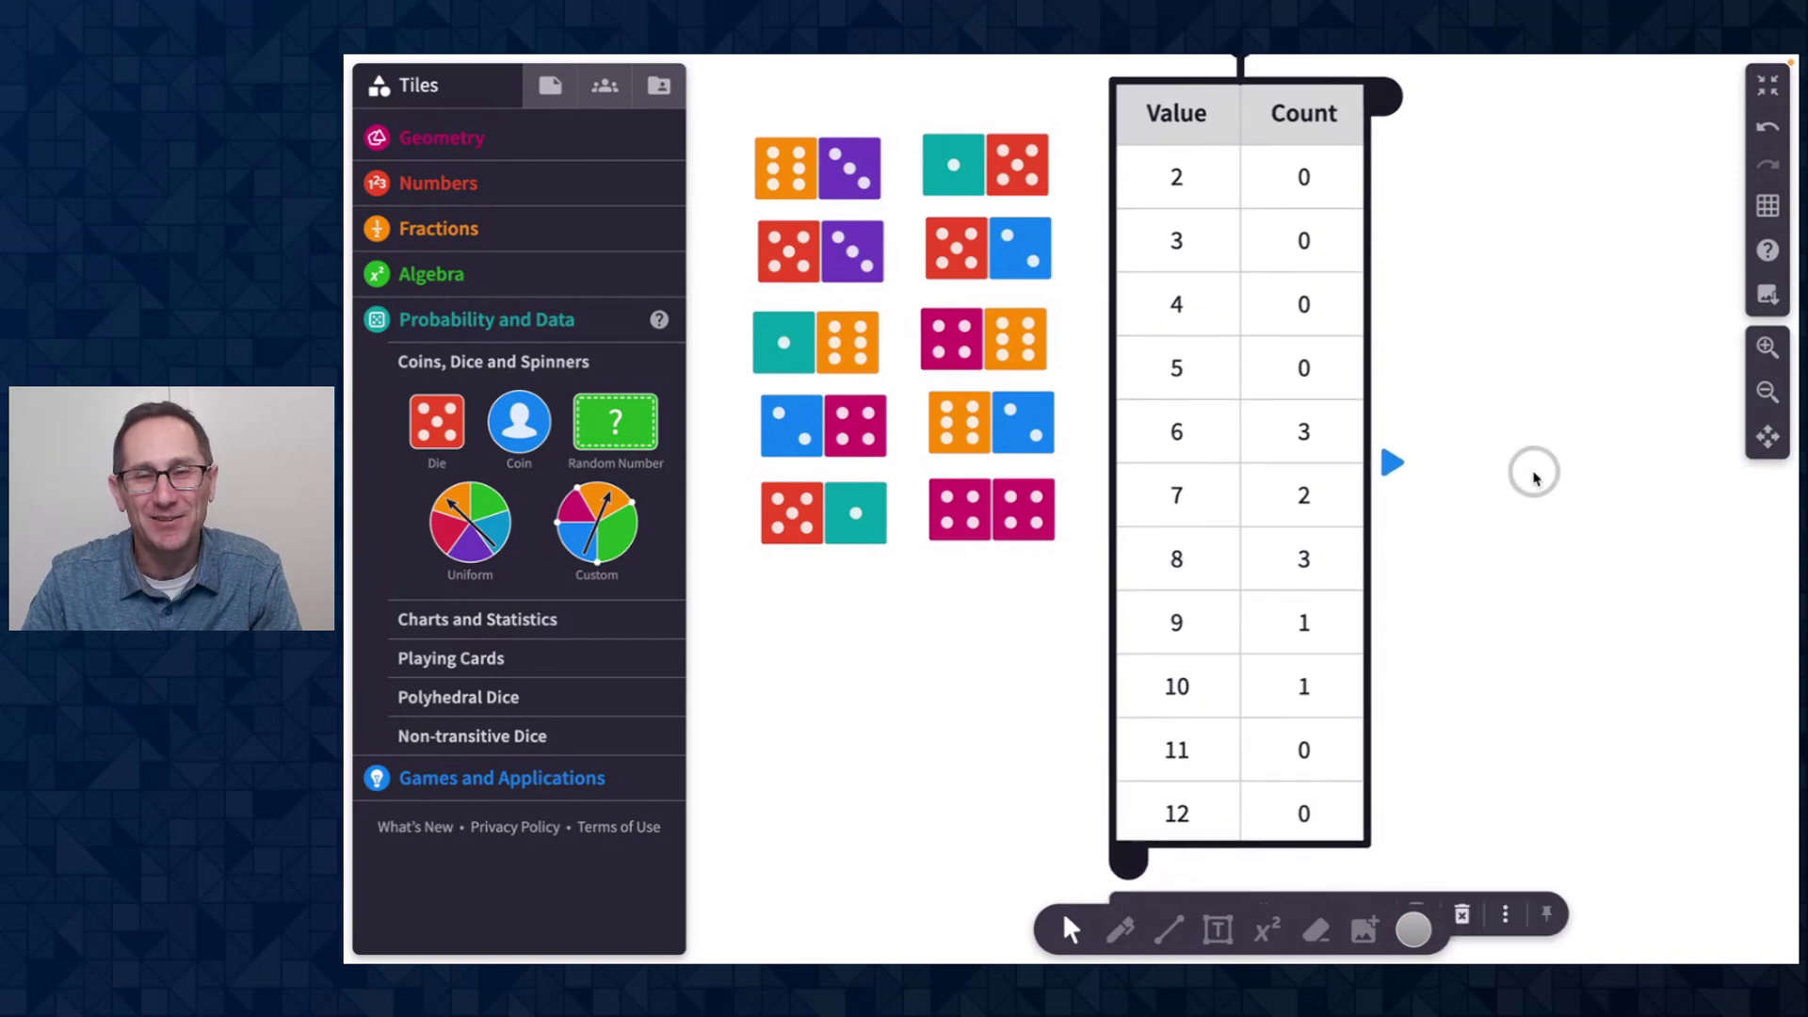
left_click_drag(754, 108, 1108, 515)
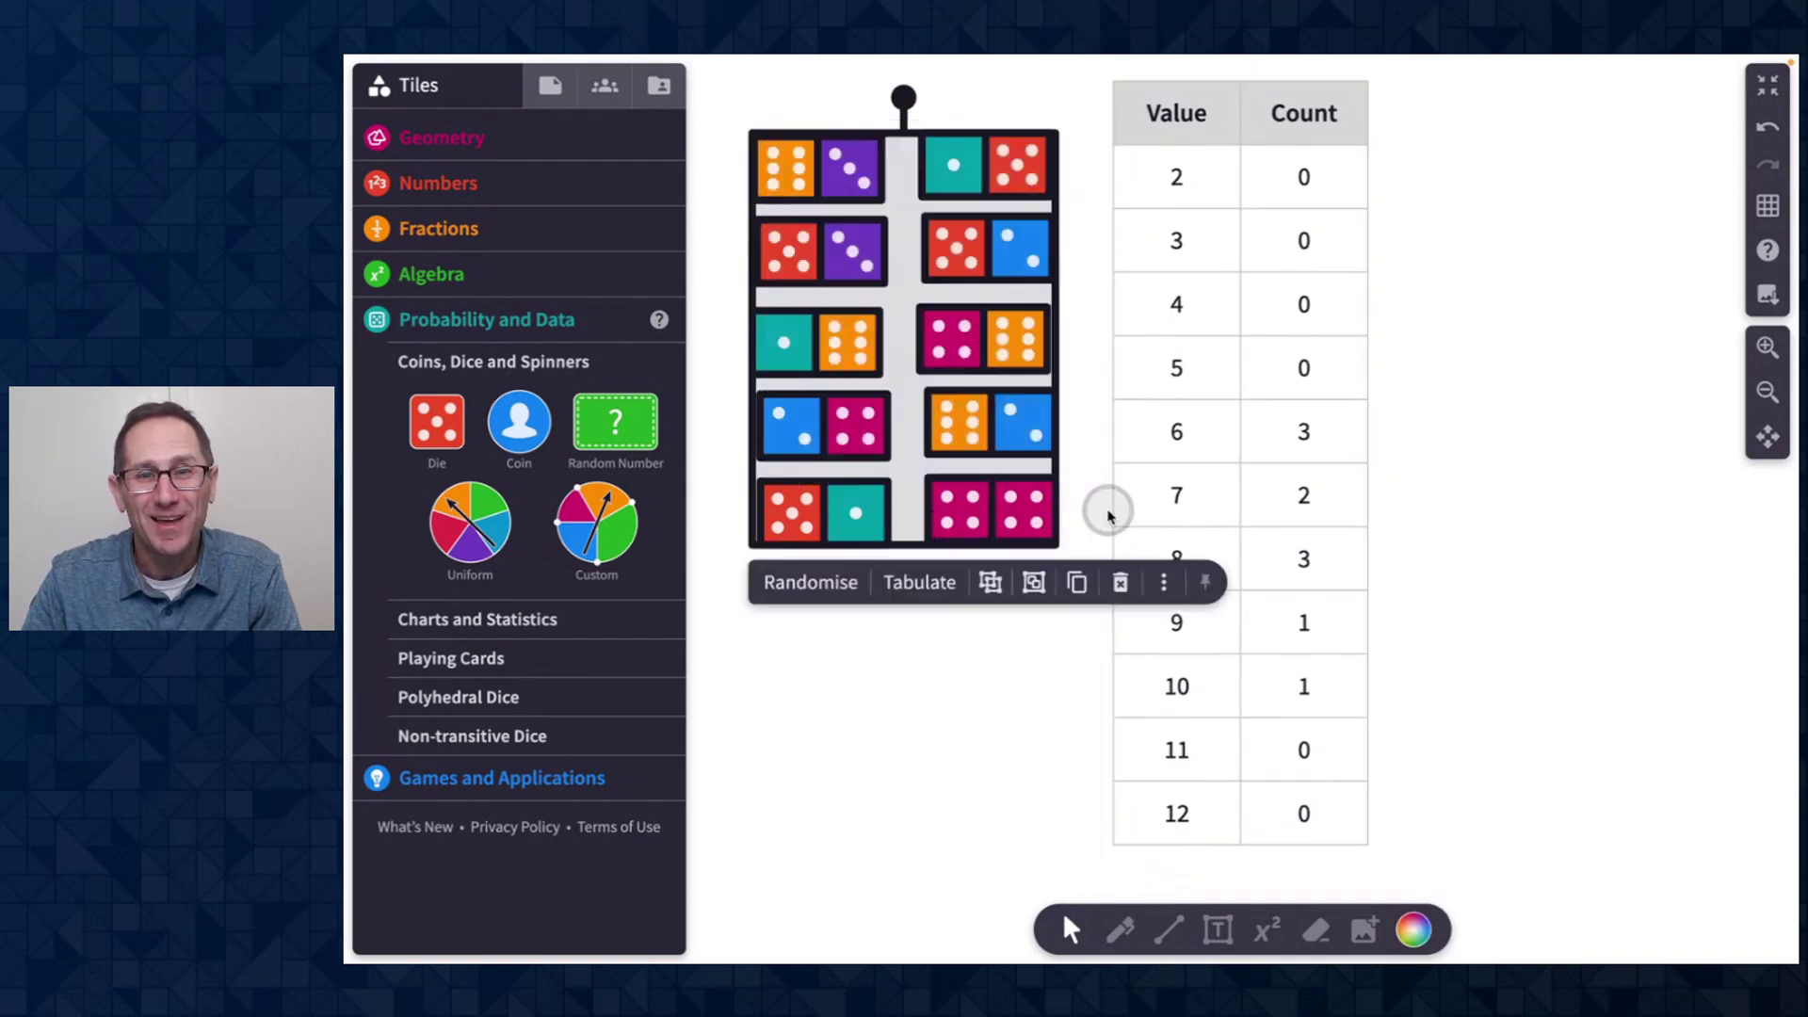
Step: Set the sum table's aggregation to Cumulative and reselect the whole dice group
left_click(1234, 655)
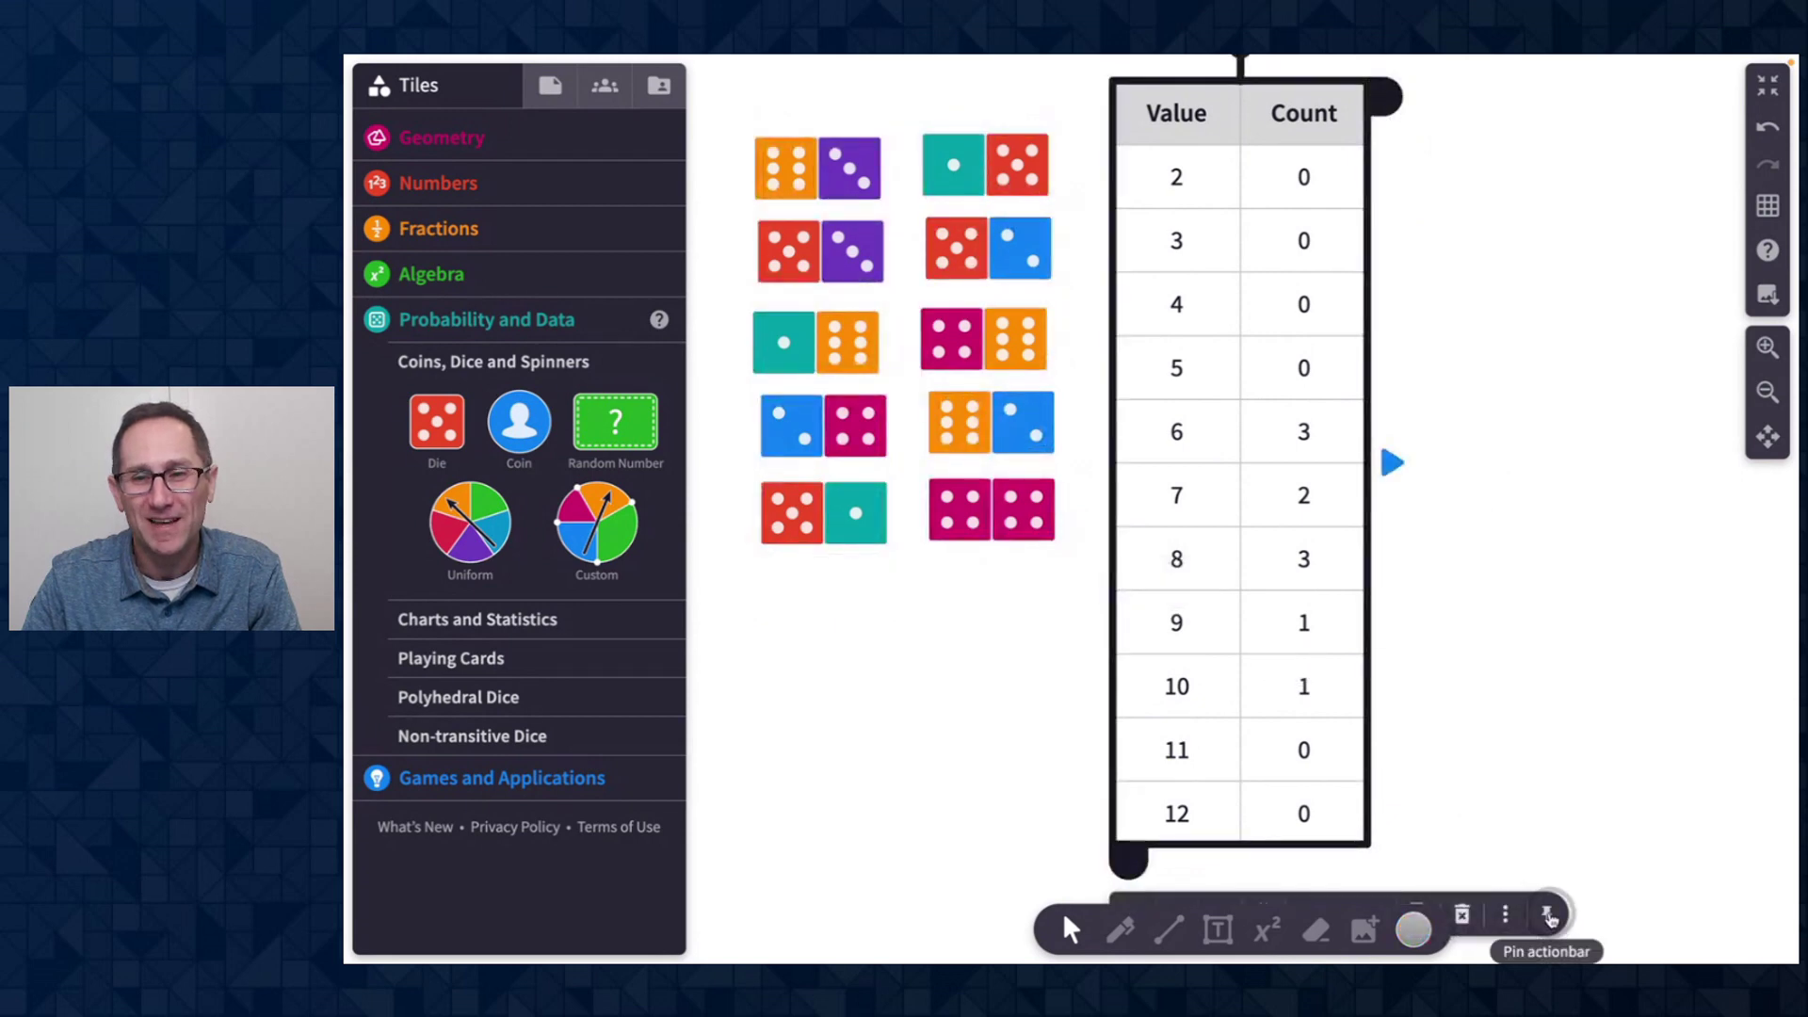
left_click(1414, 871)
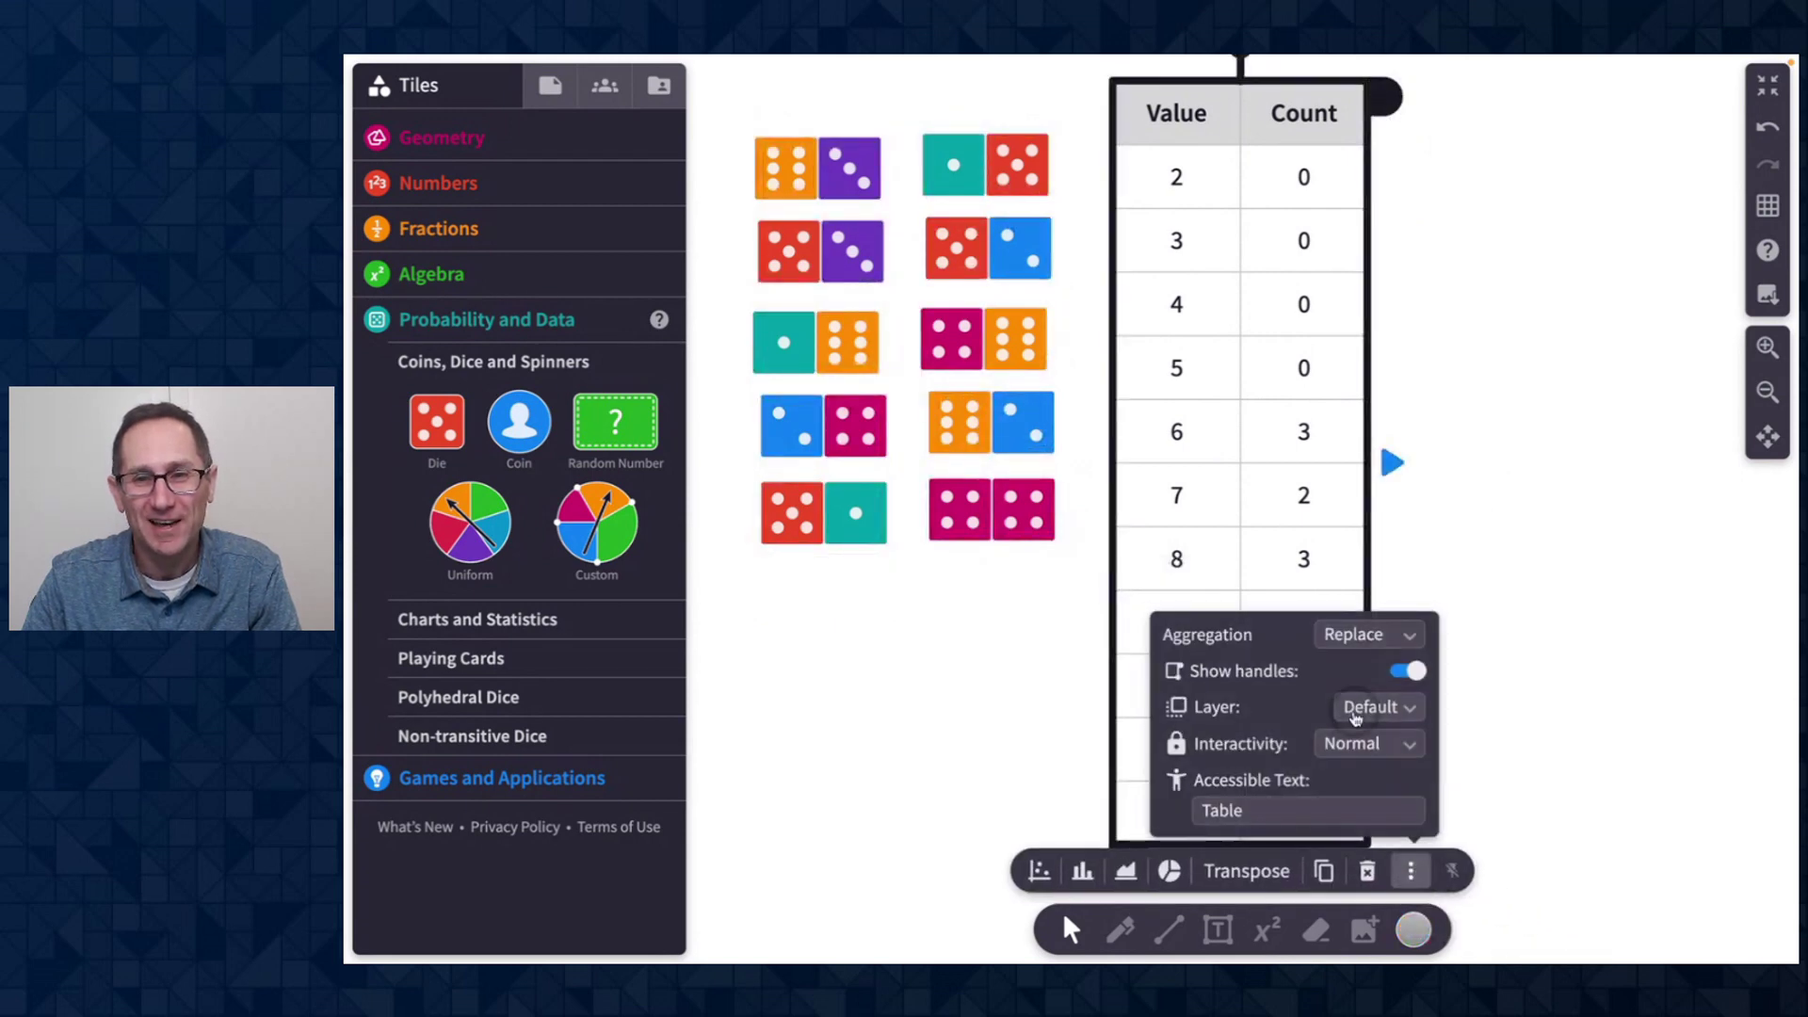
left_click(1353, 636)
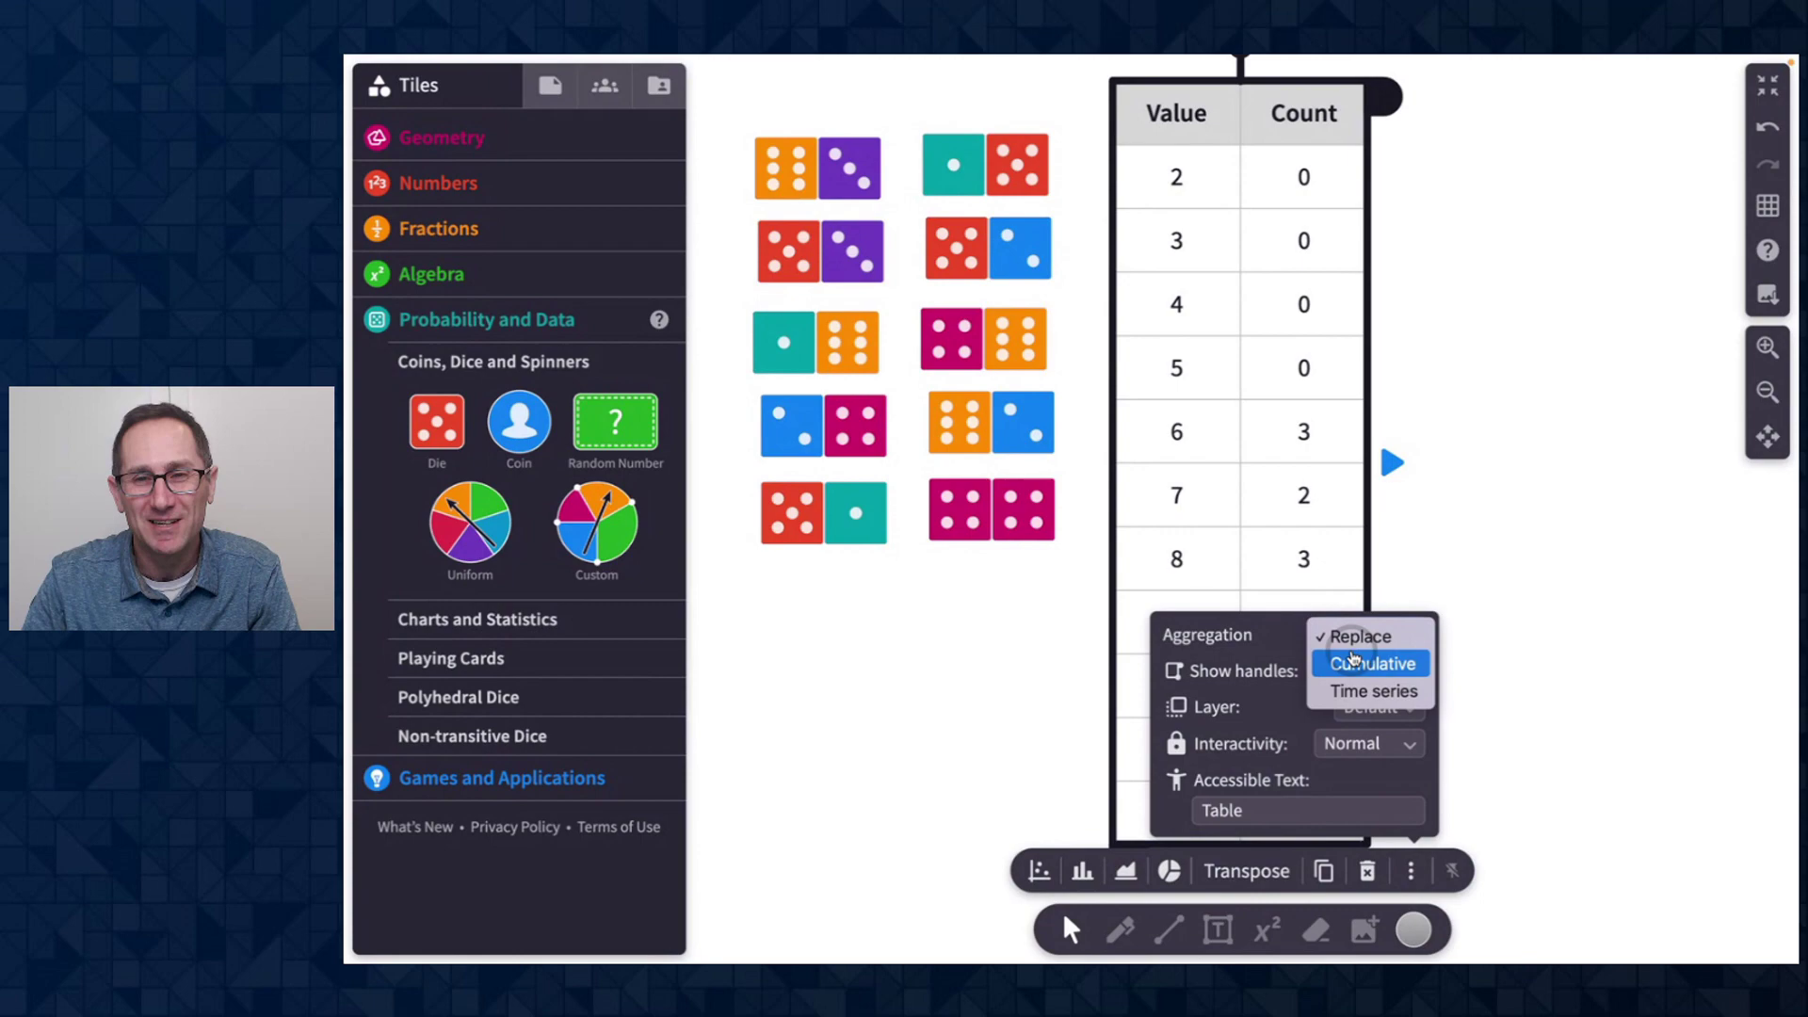
left_click(1354, 663)
left_click(726, 146)
left_click_drag(716, 117, 1066, 565)
Step: Roll the dice pairs twice more, then chart the sum table as a bar chart placed lower
left_click(1067, 868)
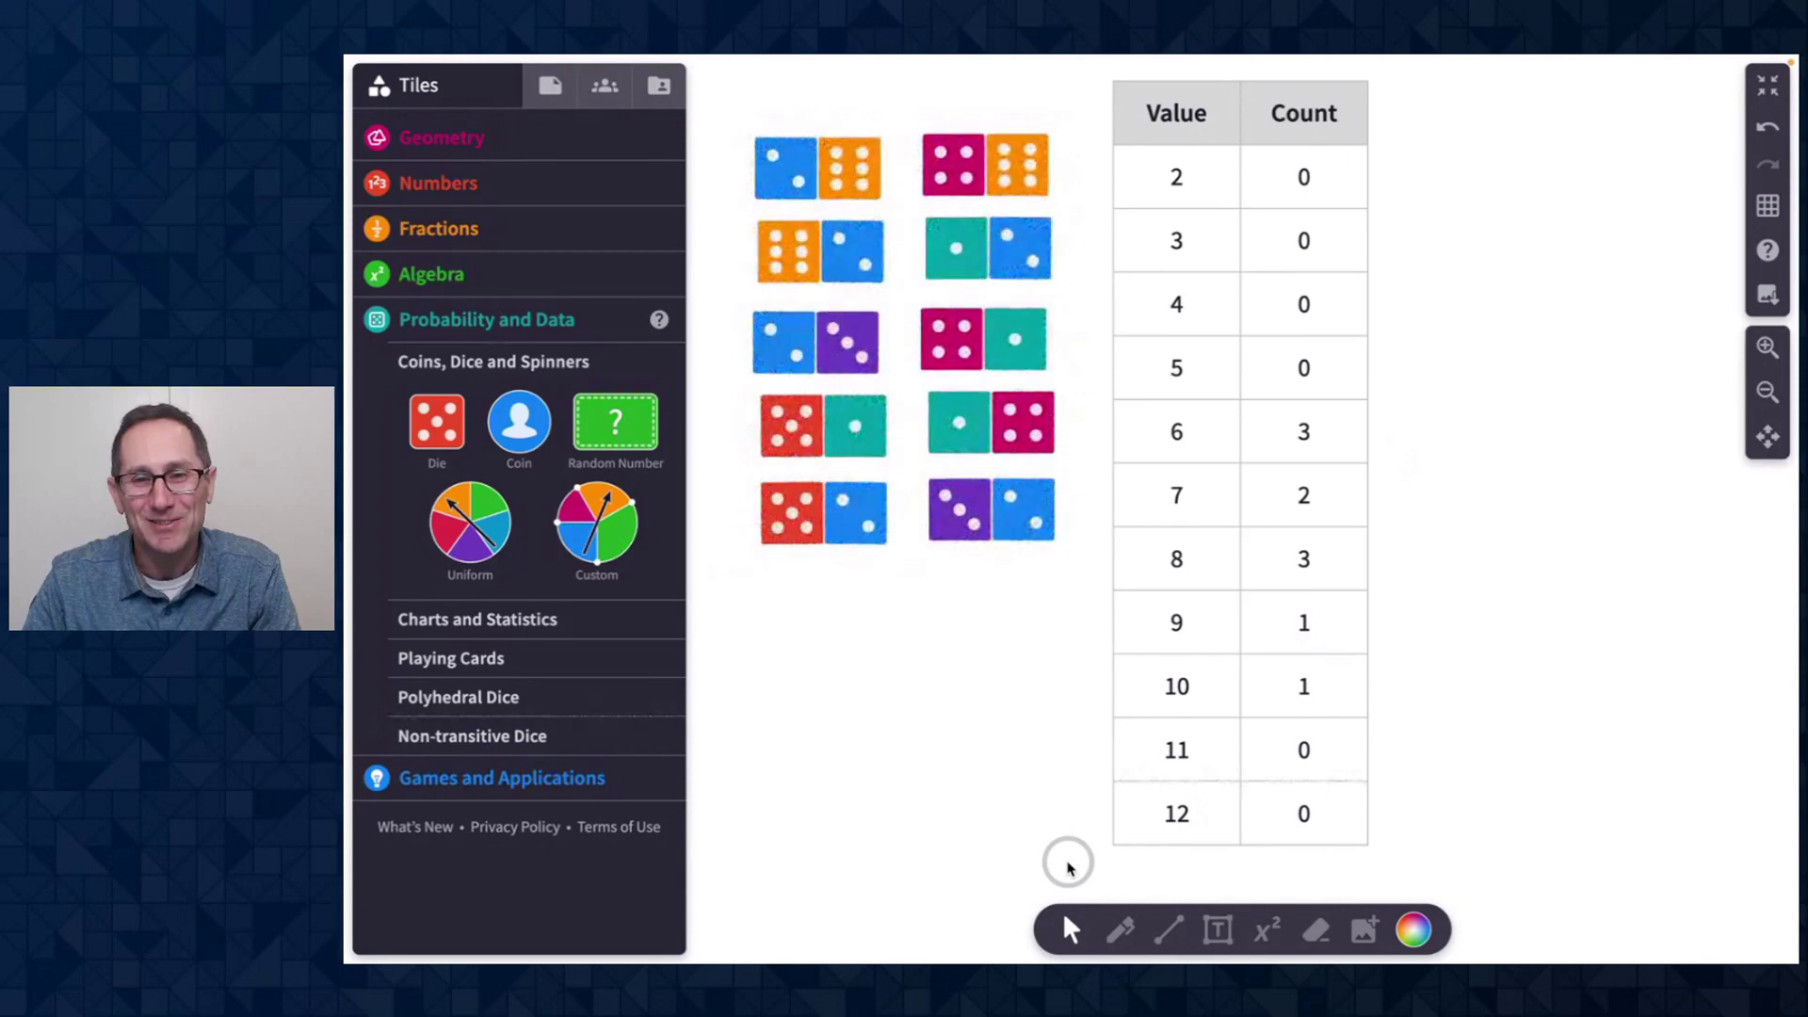
left_click(1067, 869)
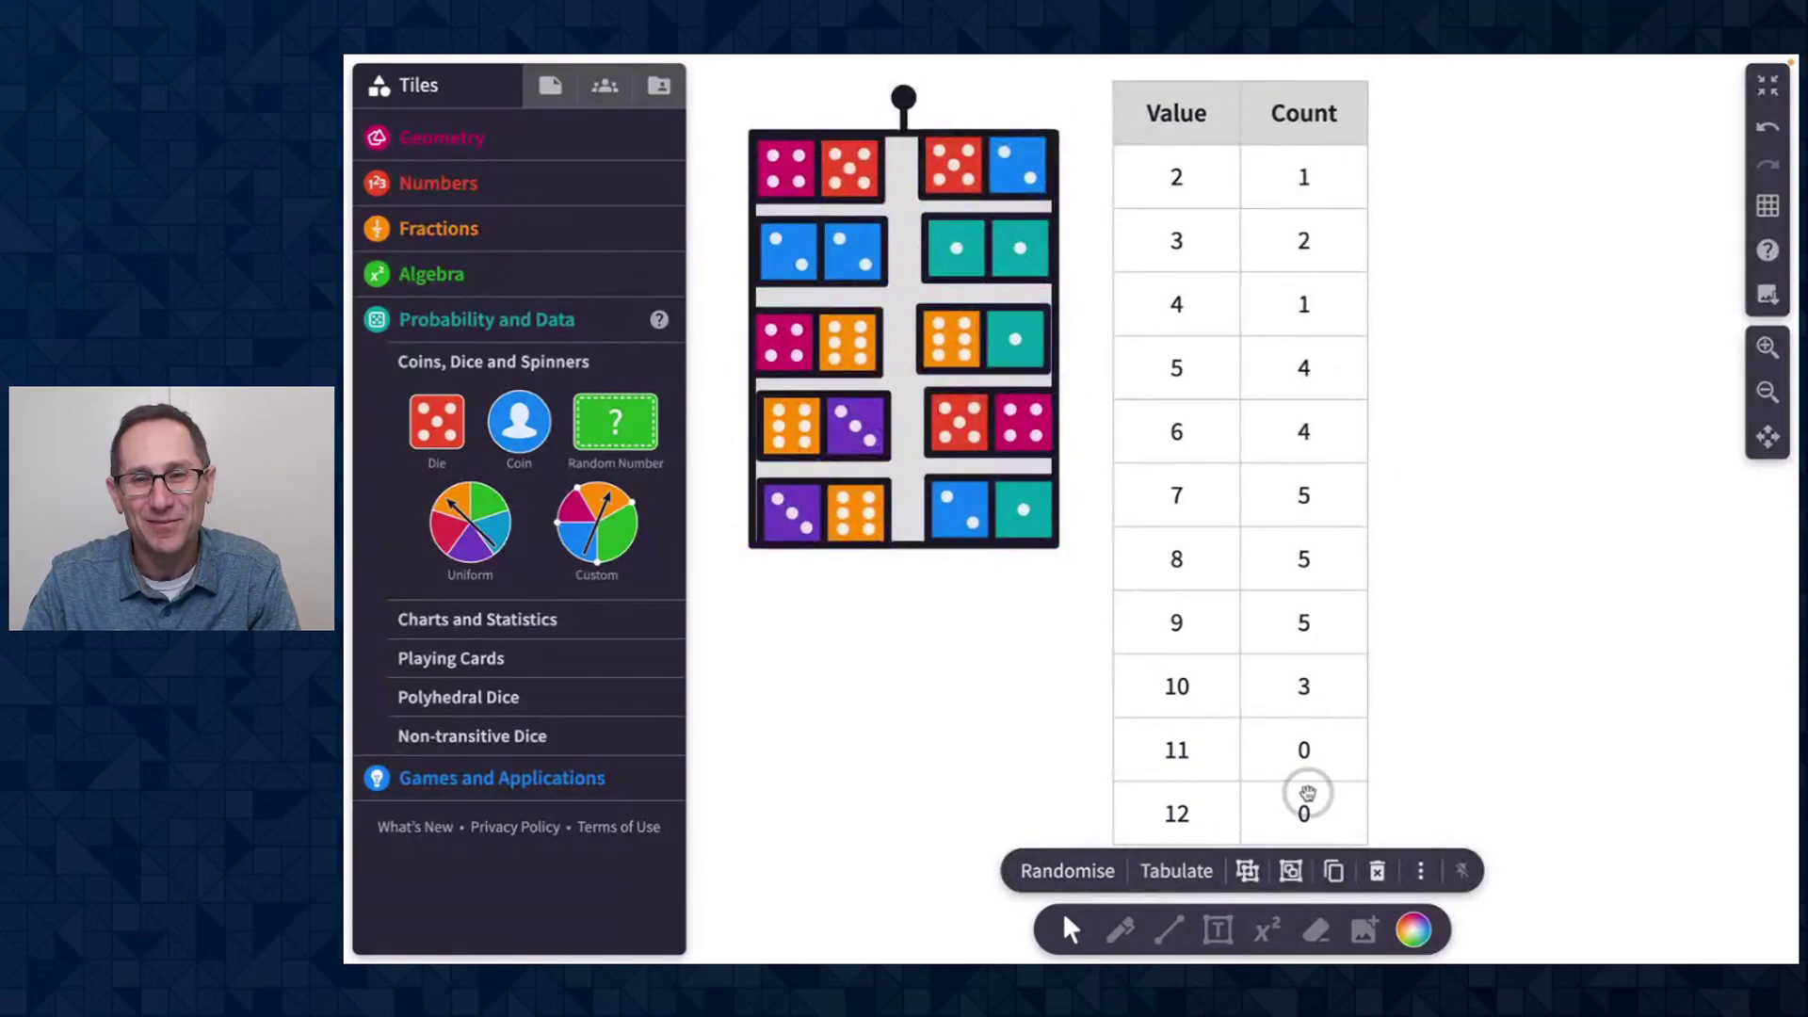
left_click(1322, 721)
left_click(1082, 871)
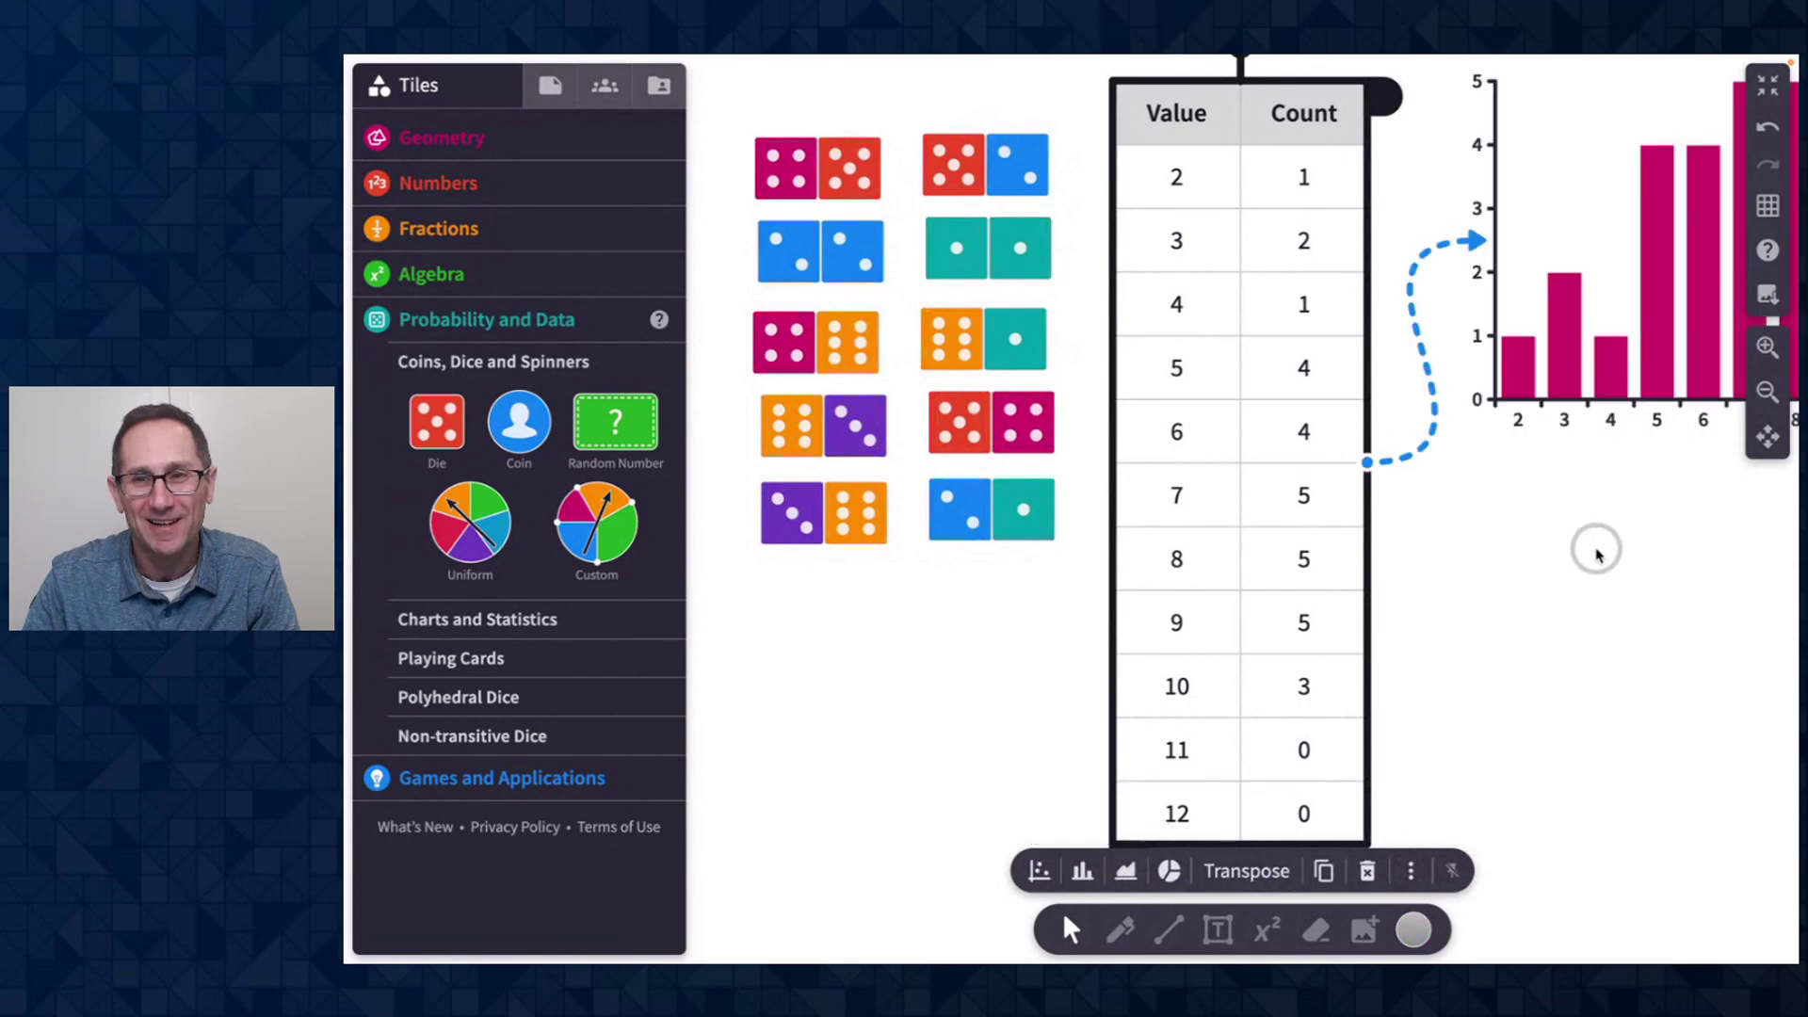
left_click(1768, 391)
scroll(1538, 545, "up", 3)
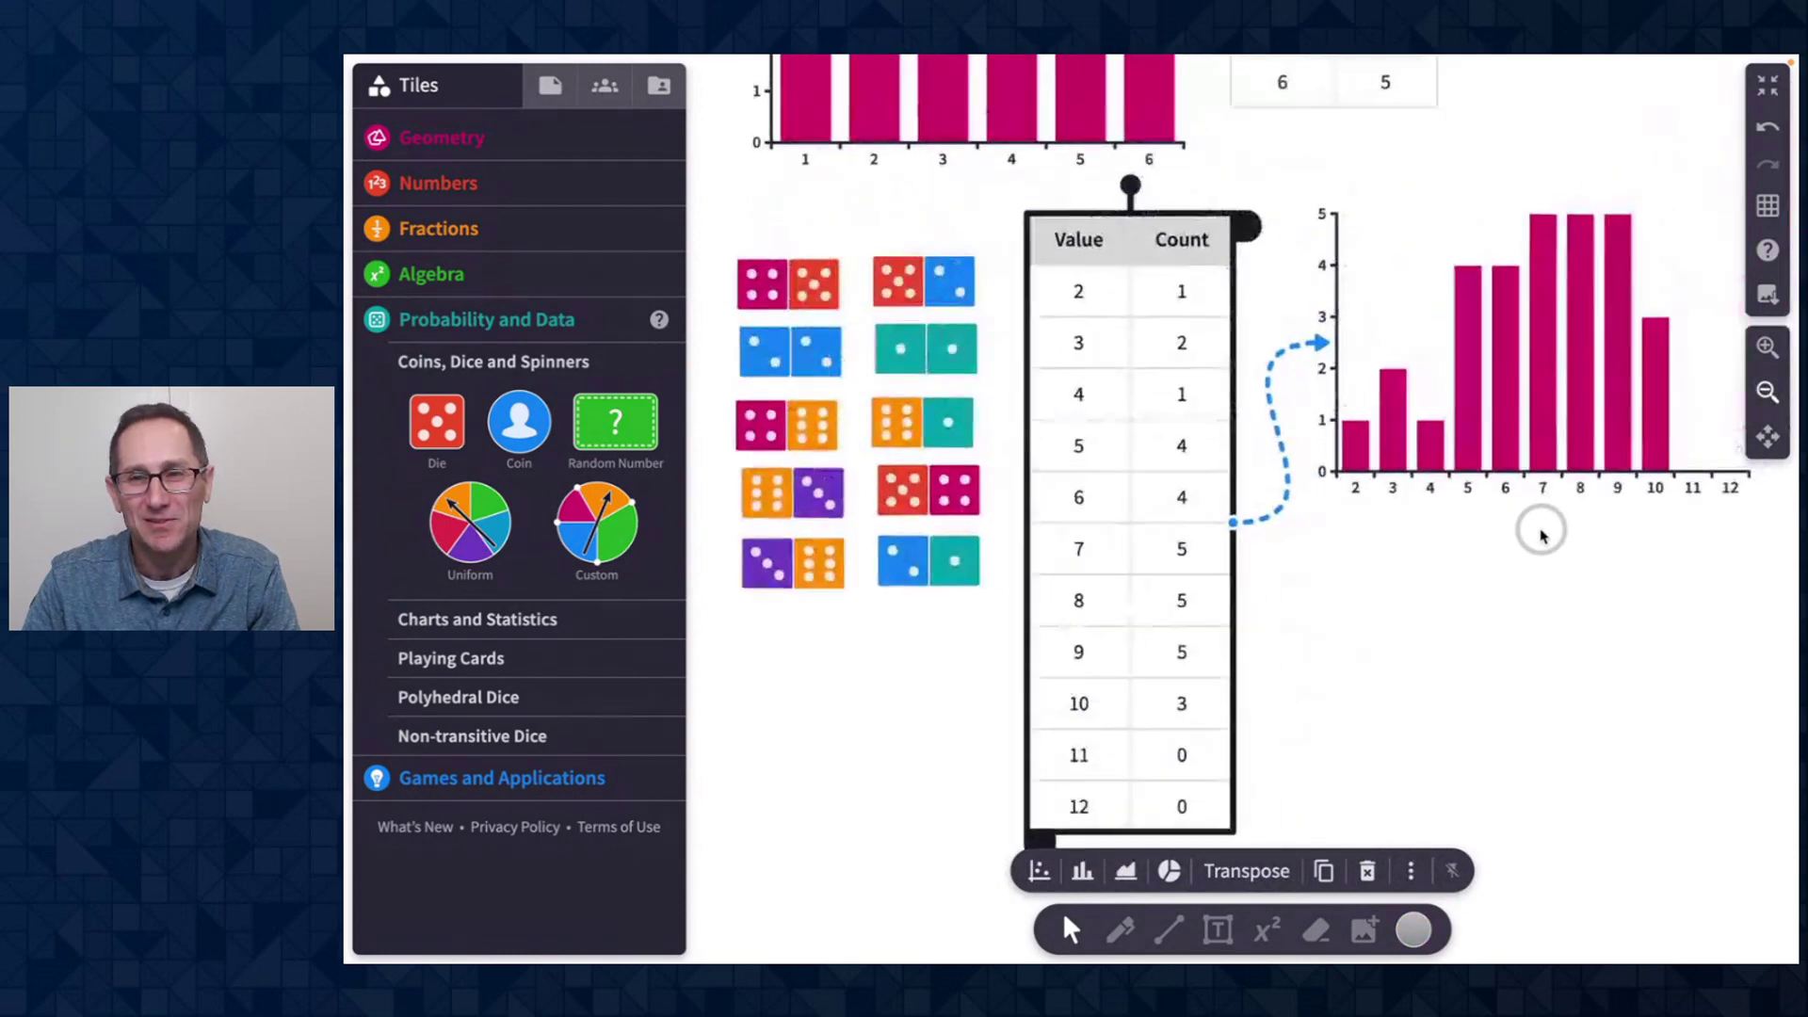
left_click_drag(1475, 421, 1477, 526)
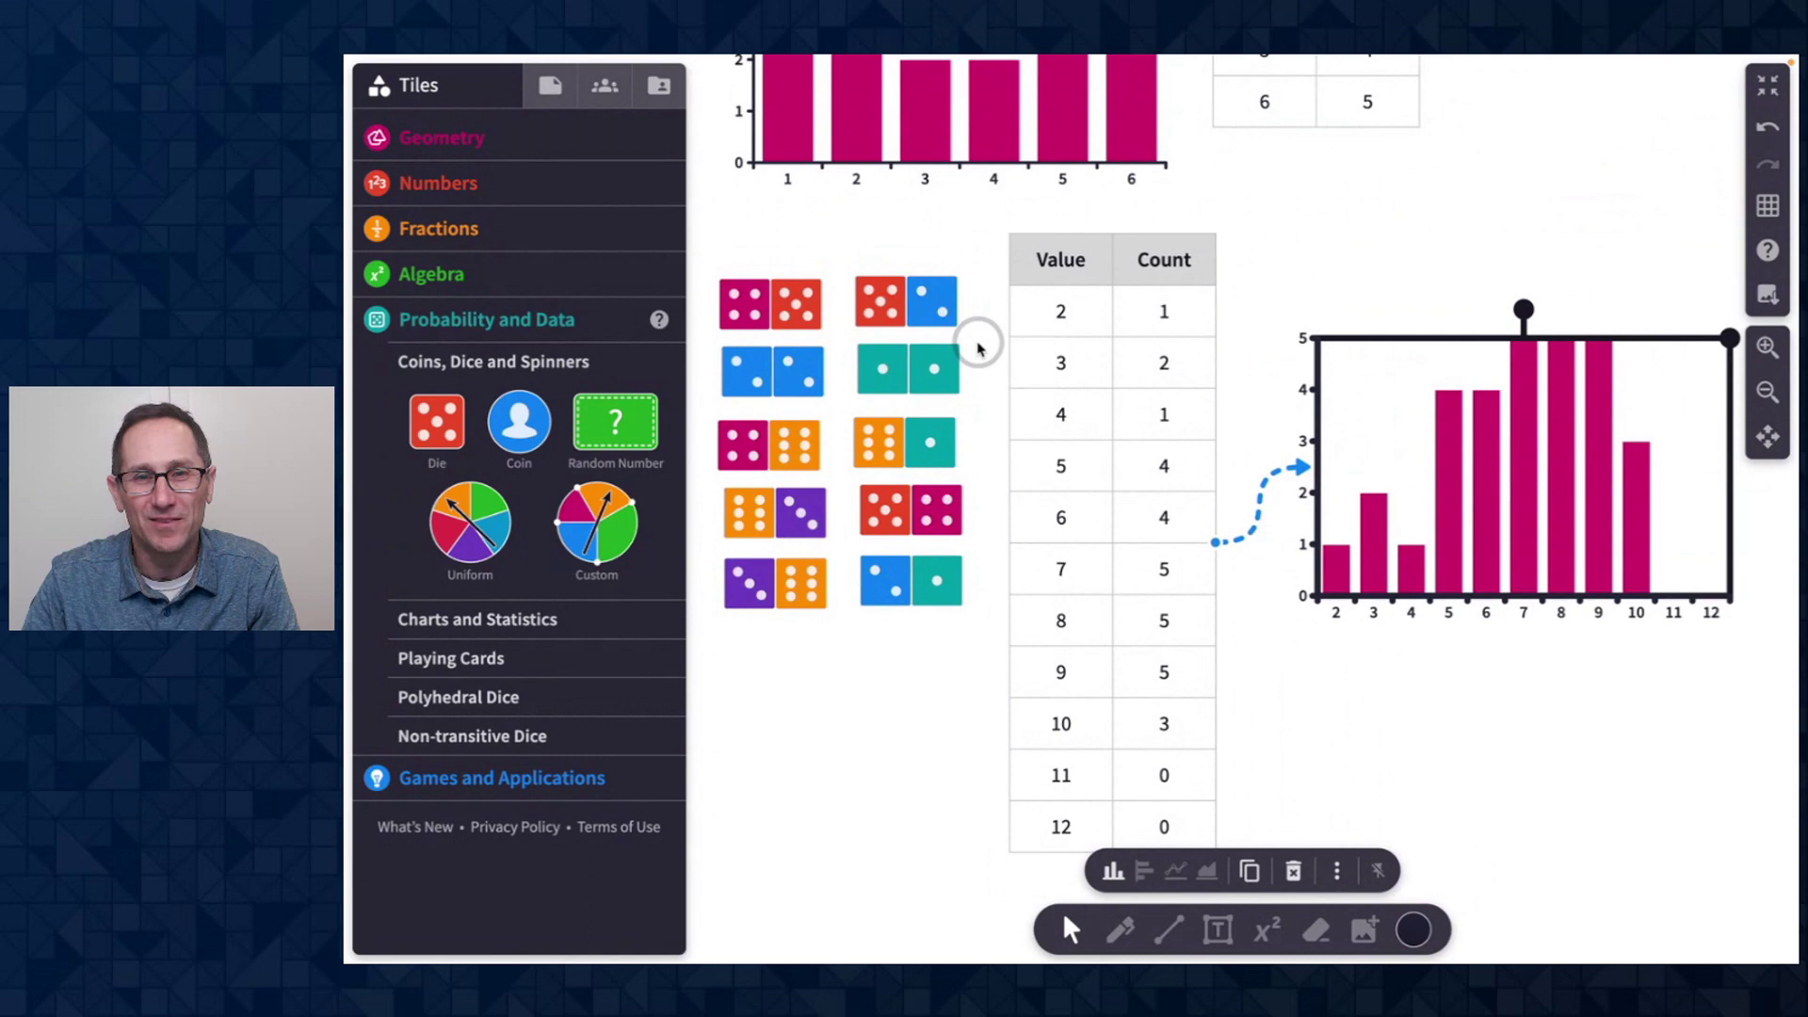
left_click_drag(723, 230, 970, 603)
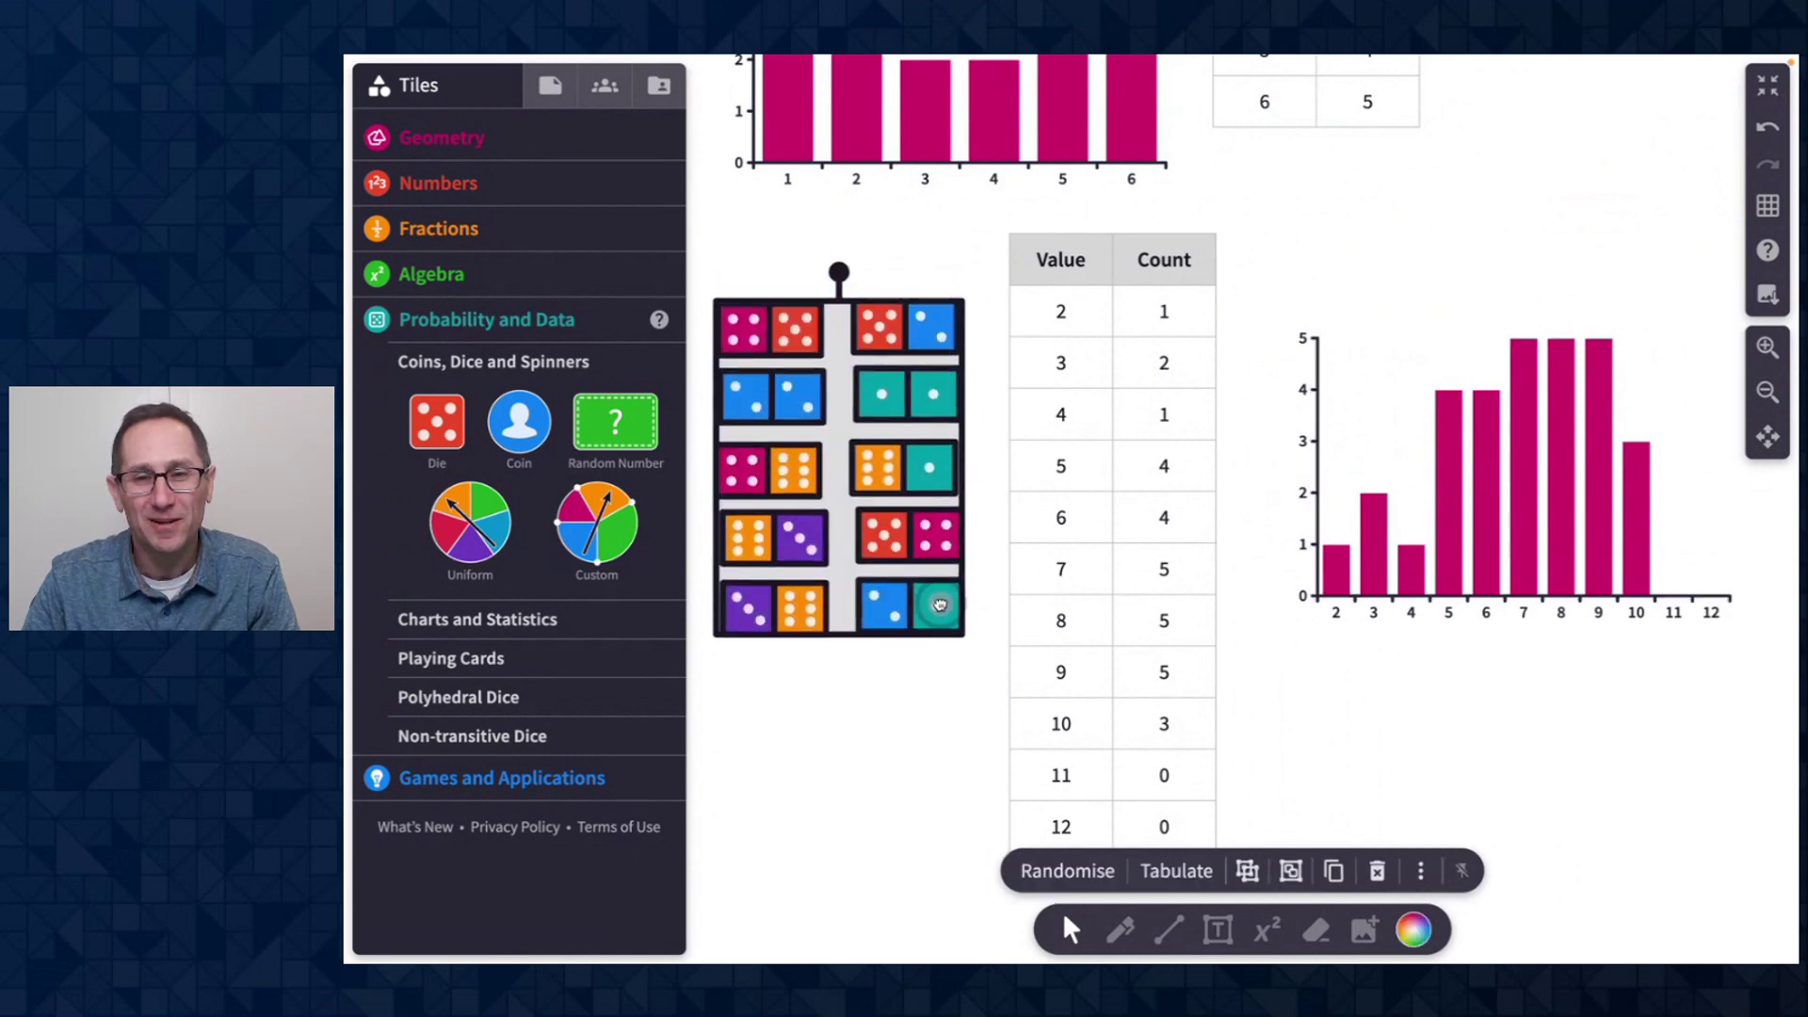
scroll(1514, 708, "down", 3)
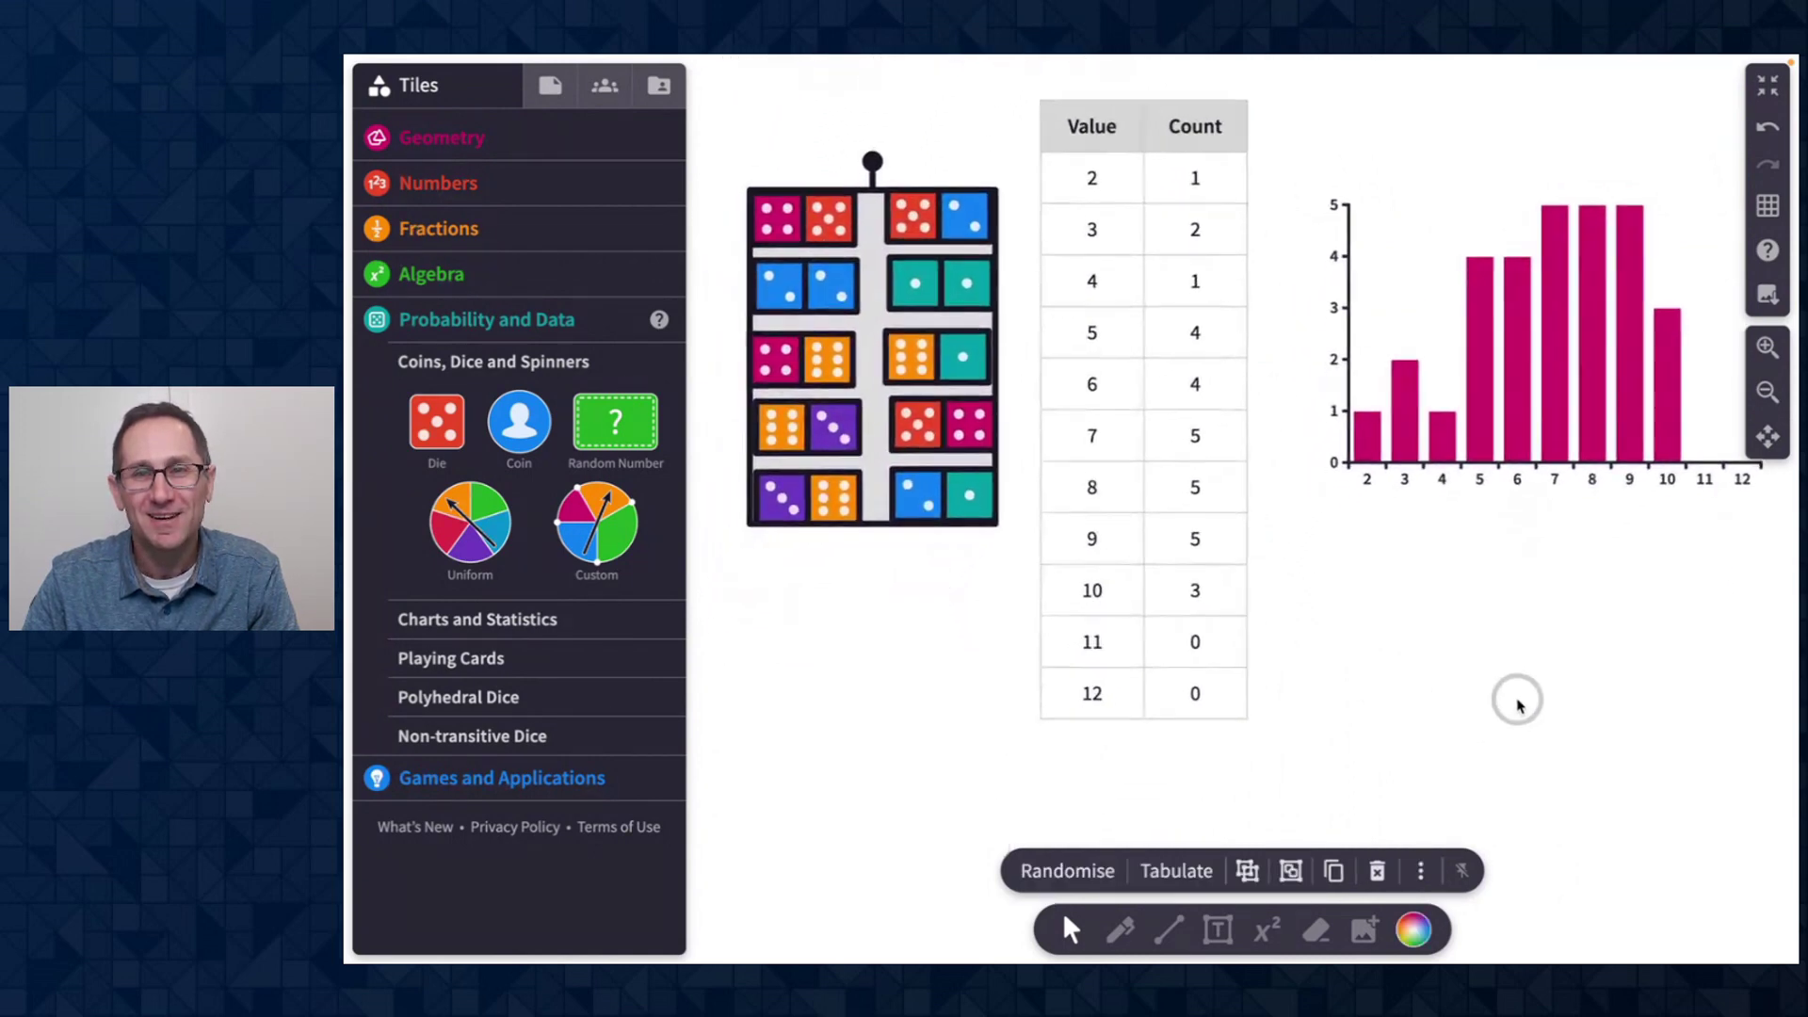
Step: Roll the dice pairs four more times until sum 6 reaches 13 and sum 7 reaches 12
left_click(1084, 866)
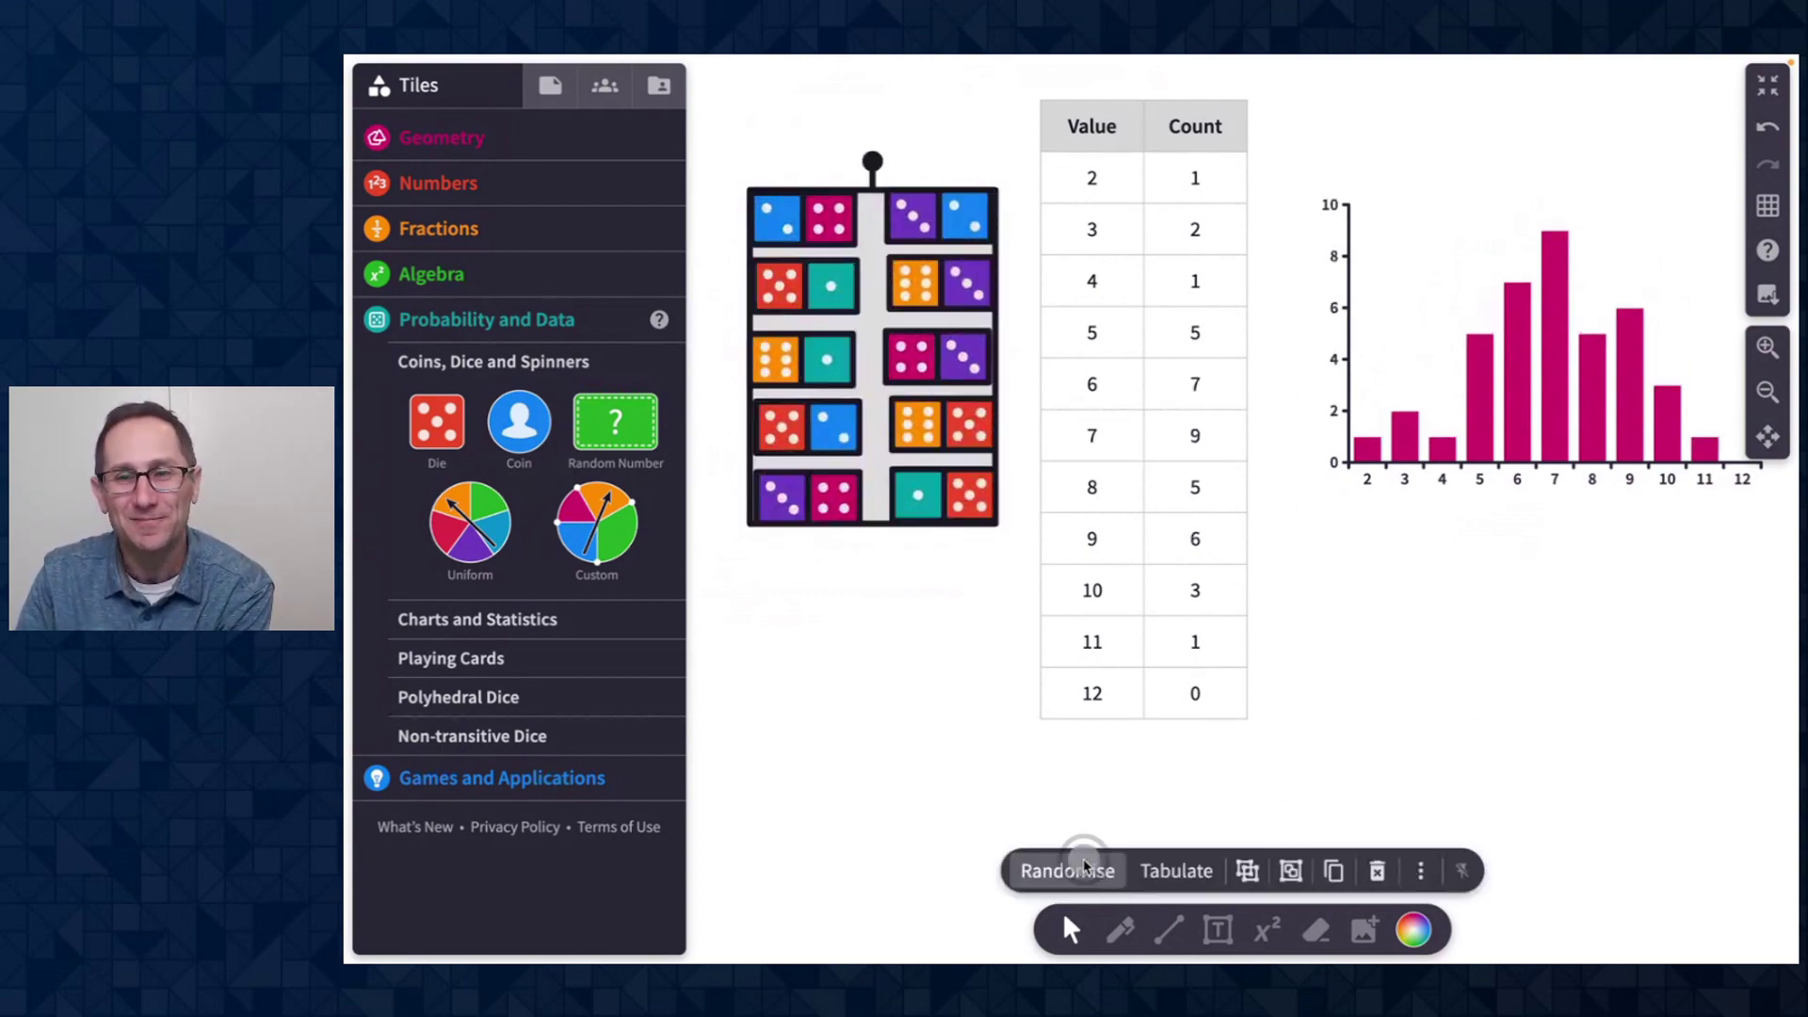
left_click(1085, 867)
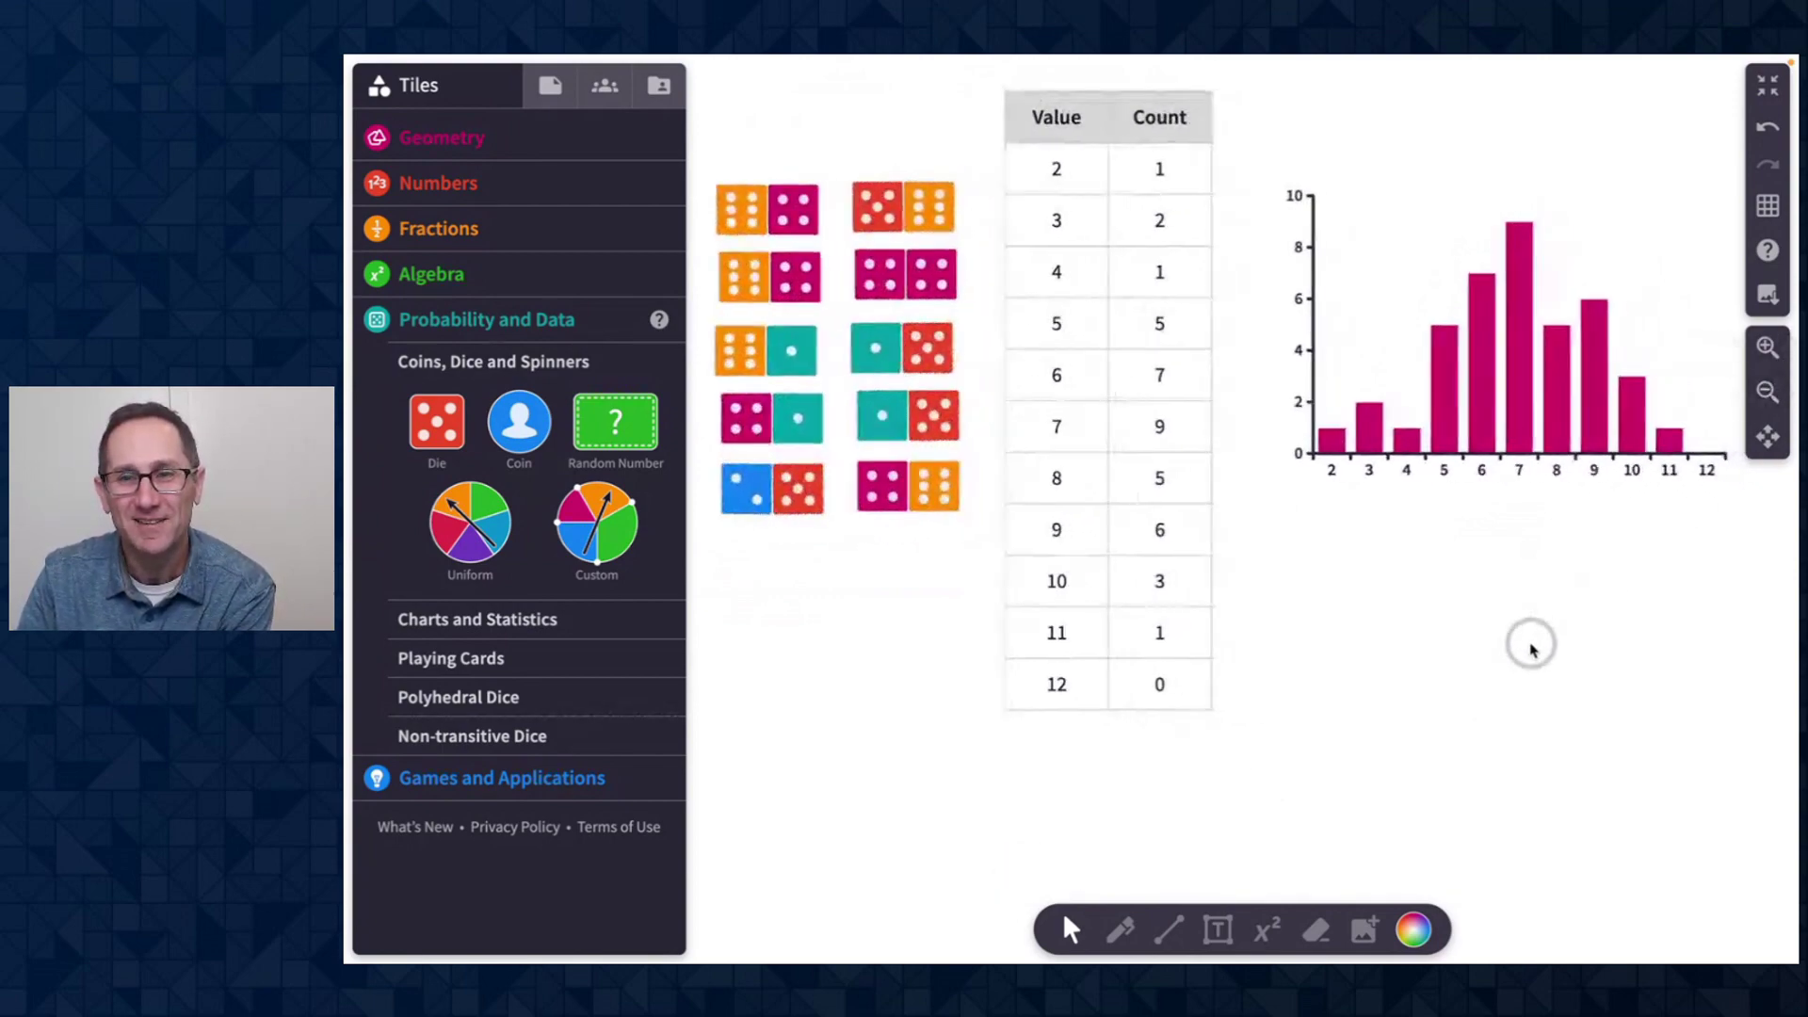
left_click(1070, 864)
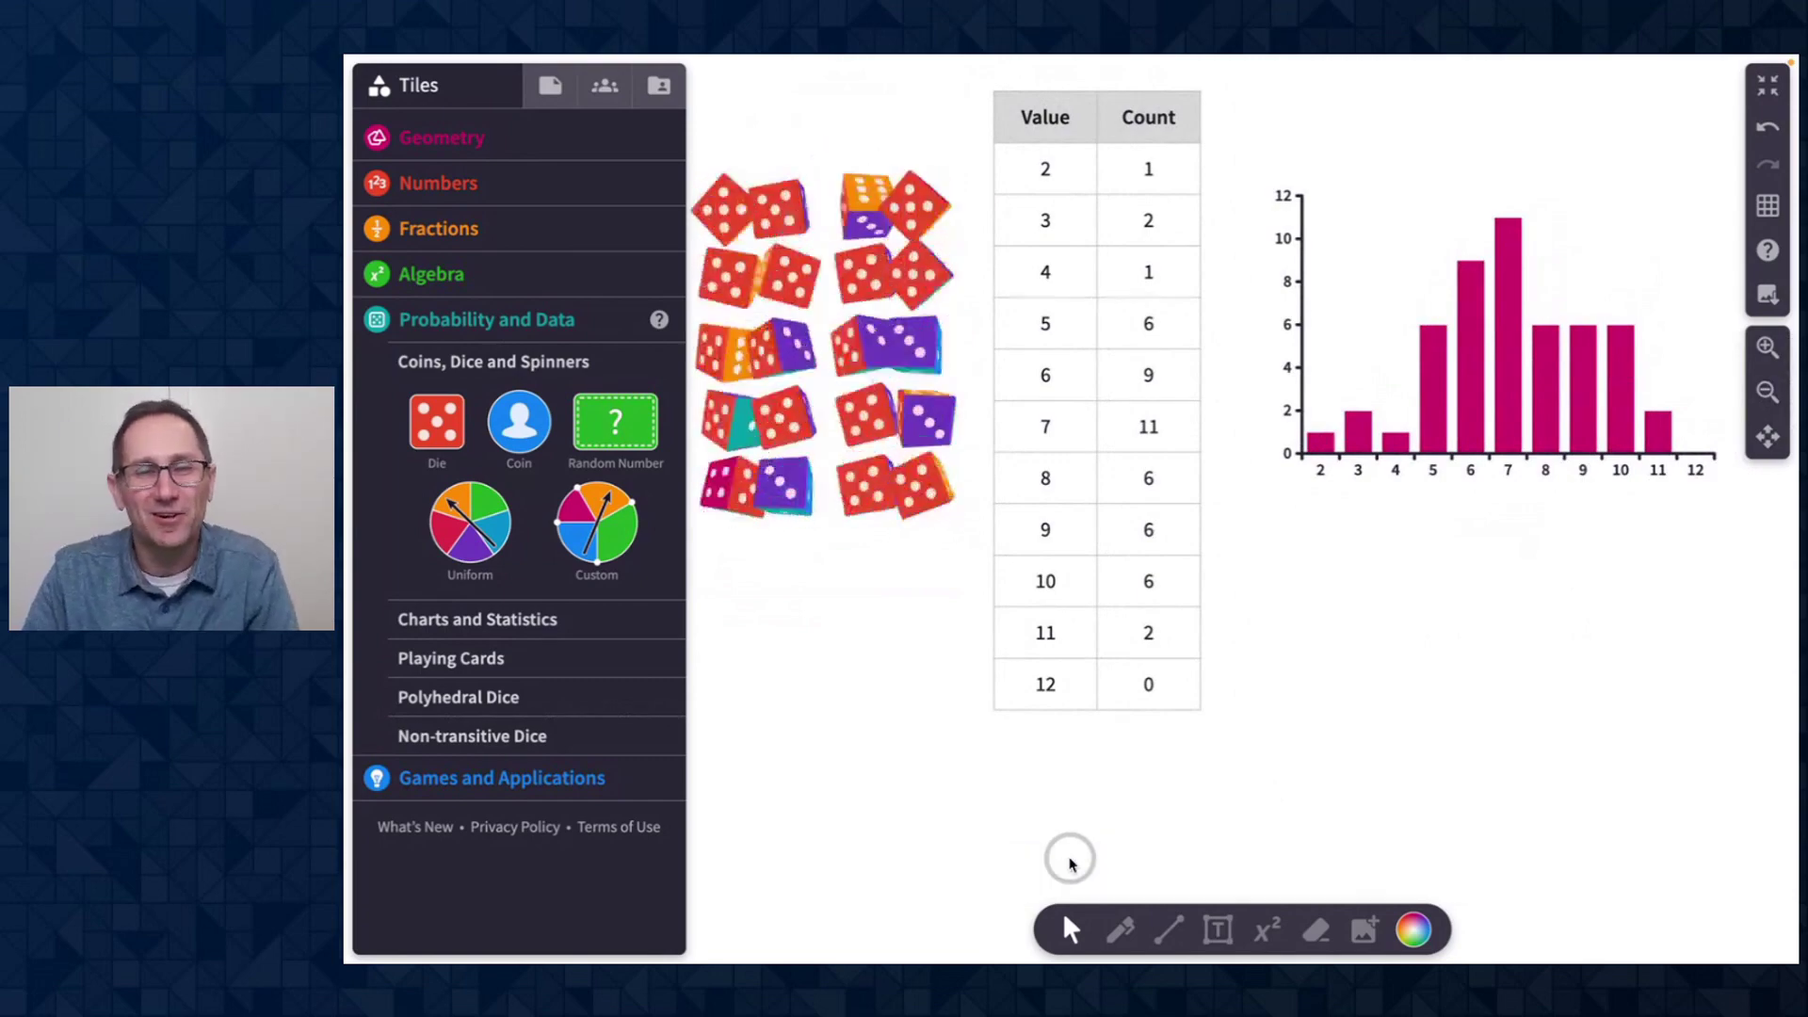
left_click(1070, 865)
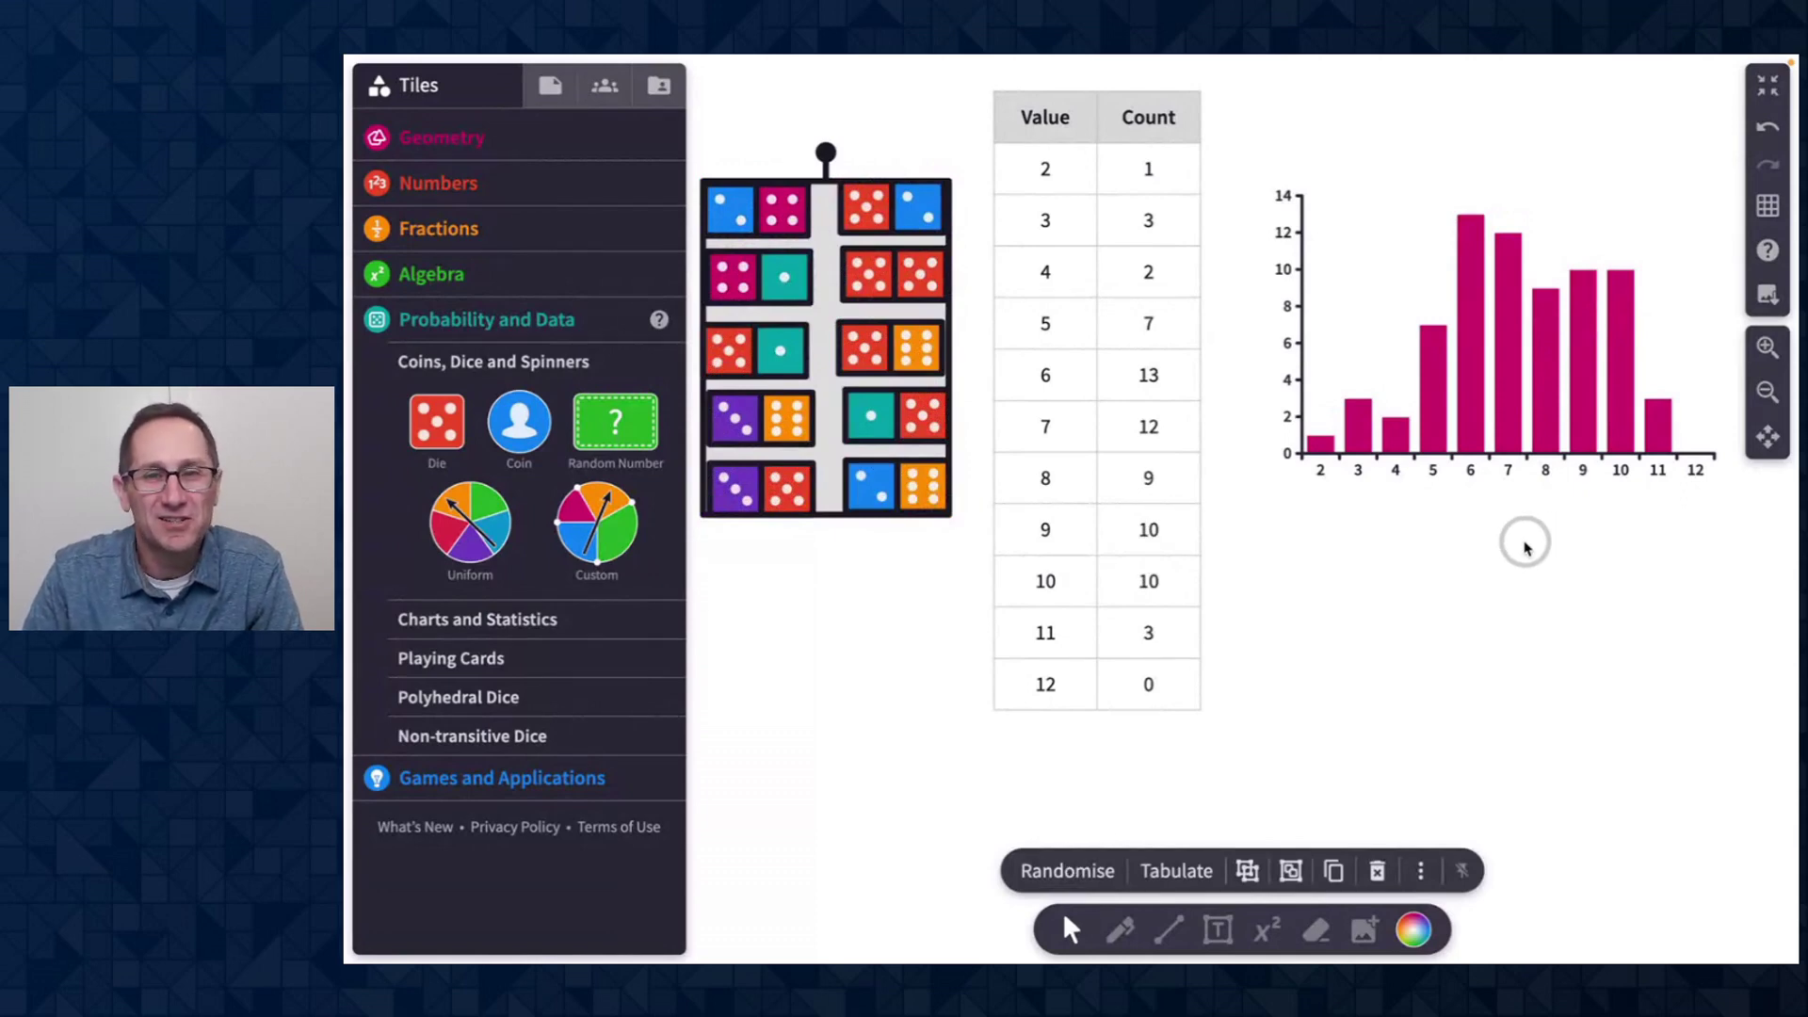
scroll(1522, 541, "down", 2)
scroll(1522, 541, "left", 1)
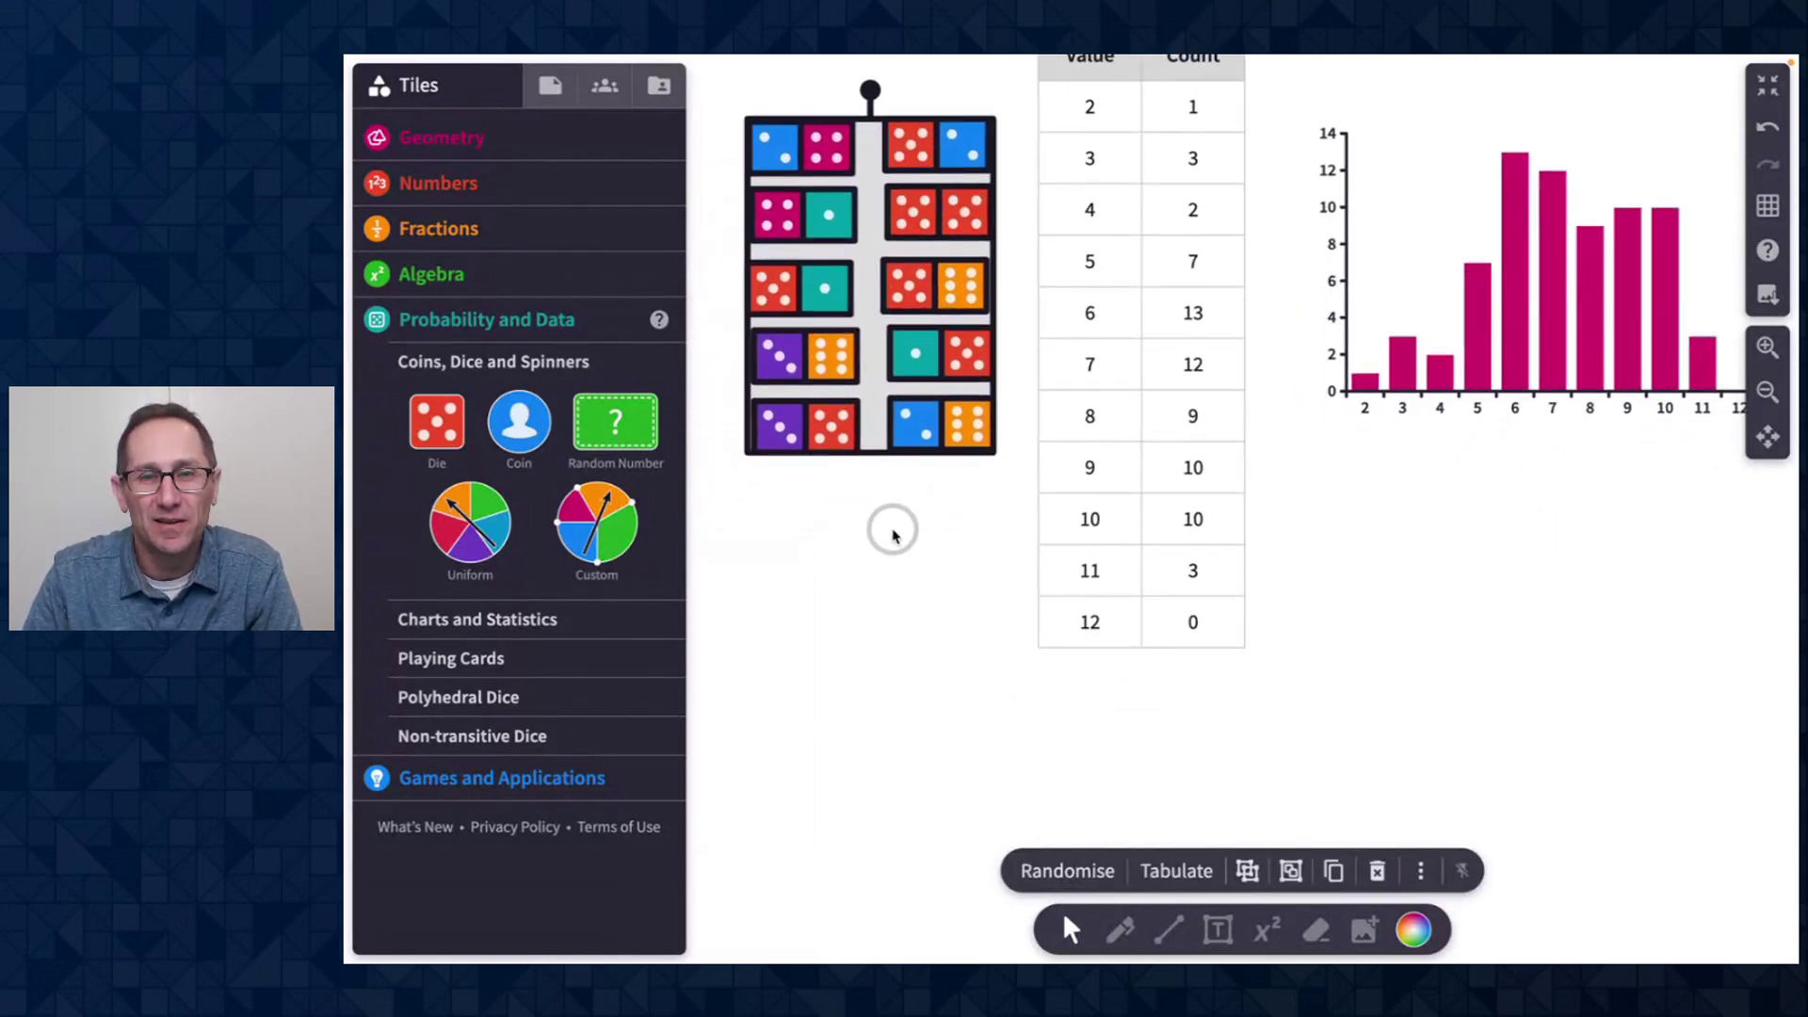
scroll(893, 534, "down", 2)
scroll(893, 534, "right", 1)
left_click(815, 461)
Step: Add a third die and group the three orange dice together
left_click(765, 372)
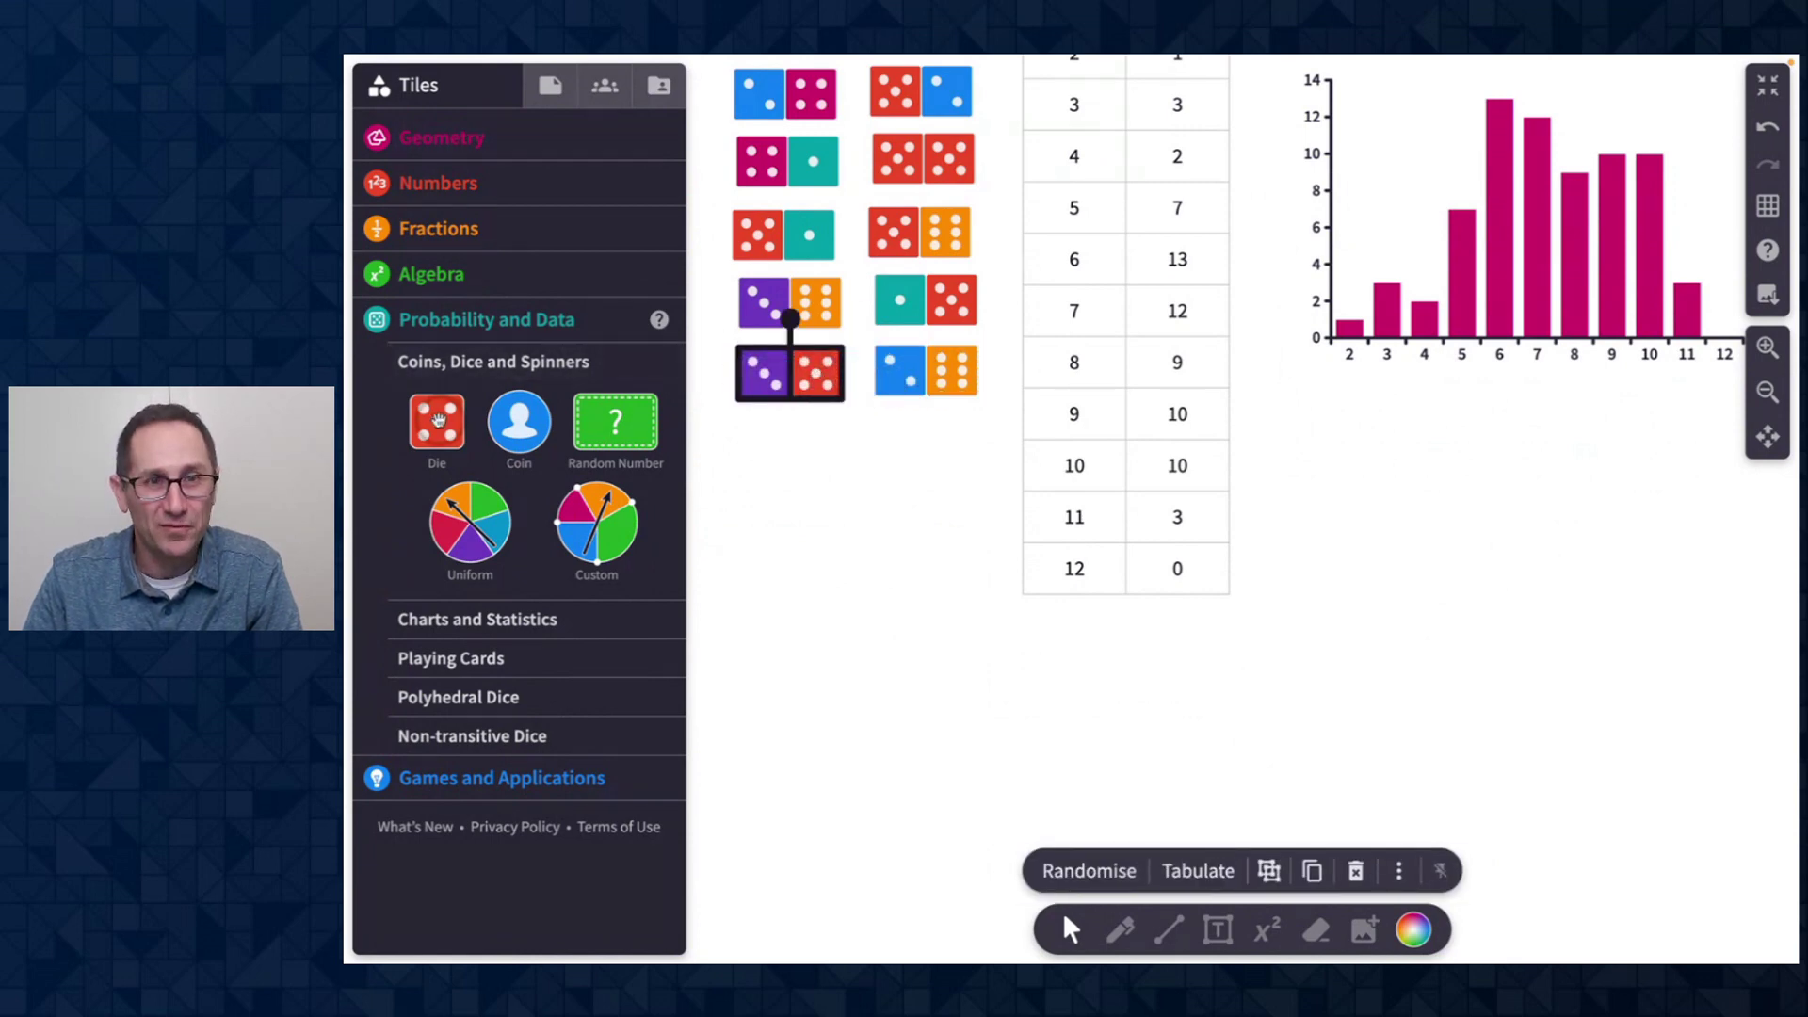
left_click_drag(437, 422, 876, 692)
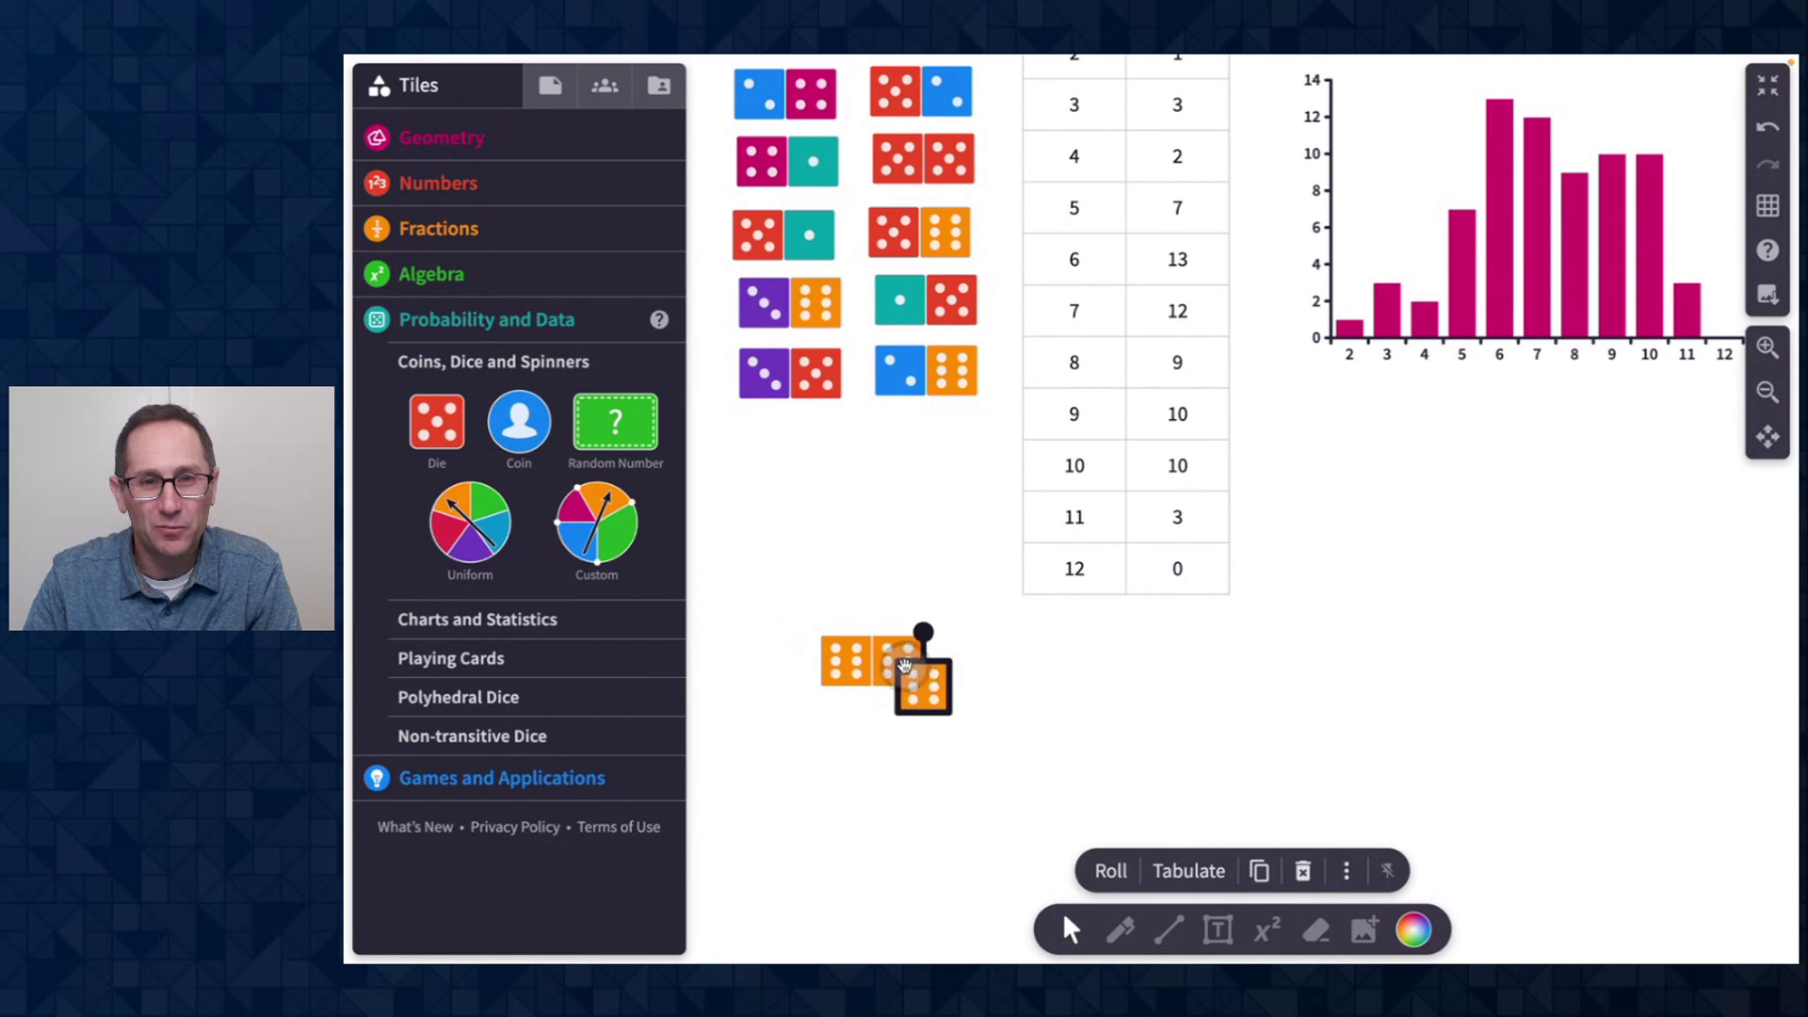
left_click_drag(797, 638, 975, 673)
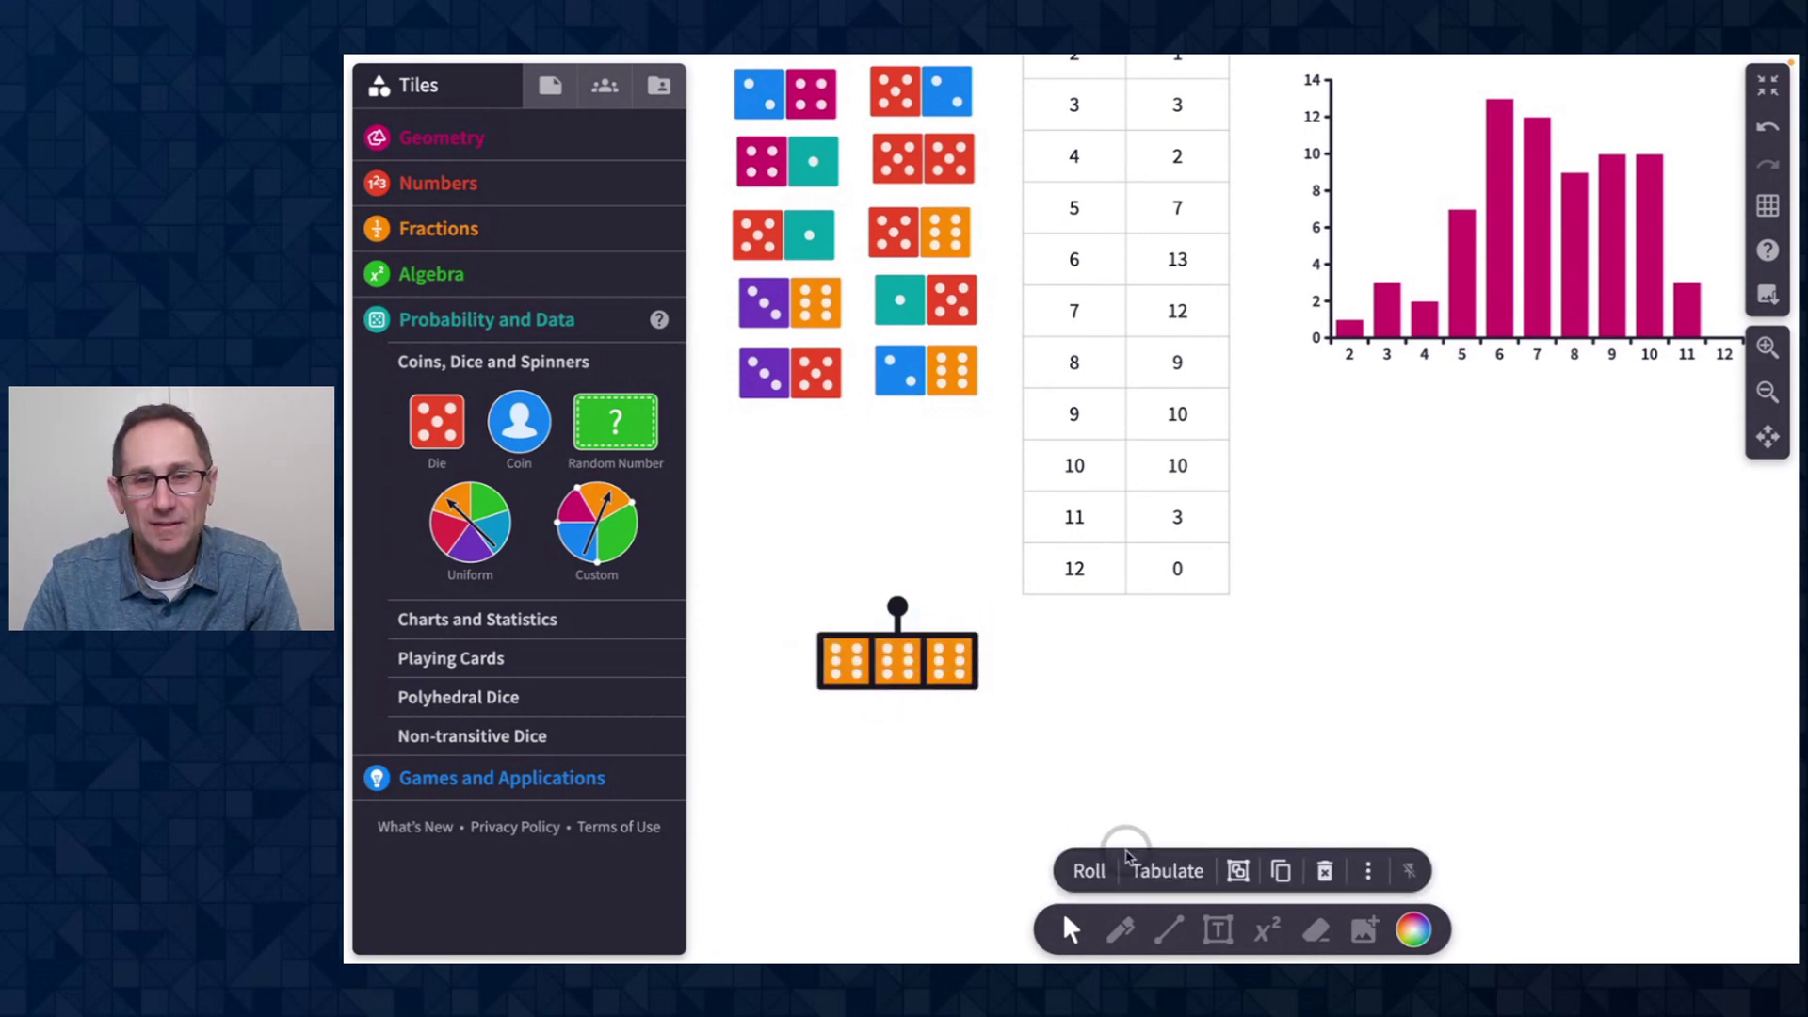
left_click(1239, 870)
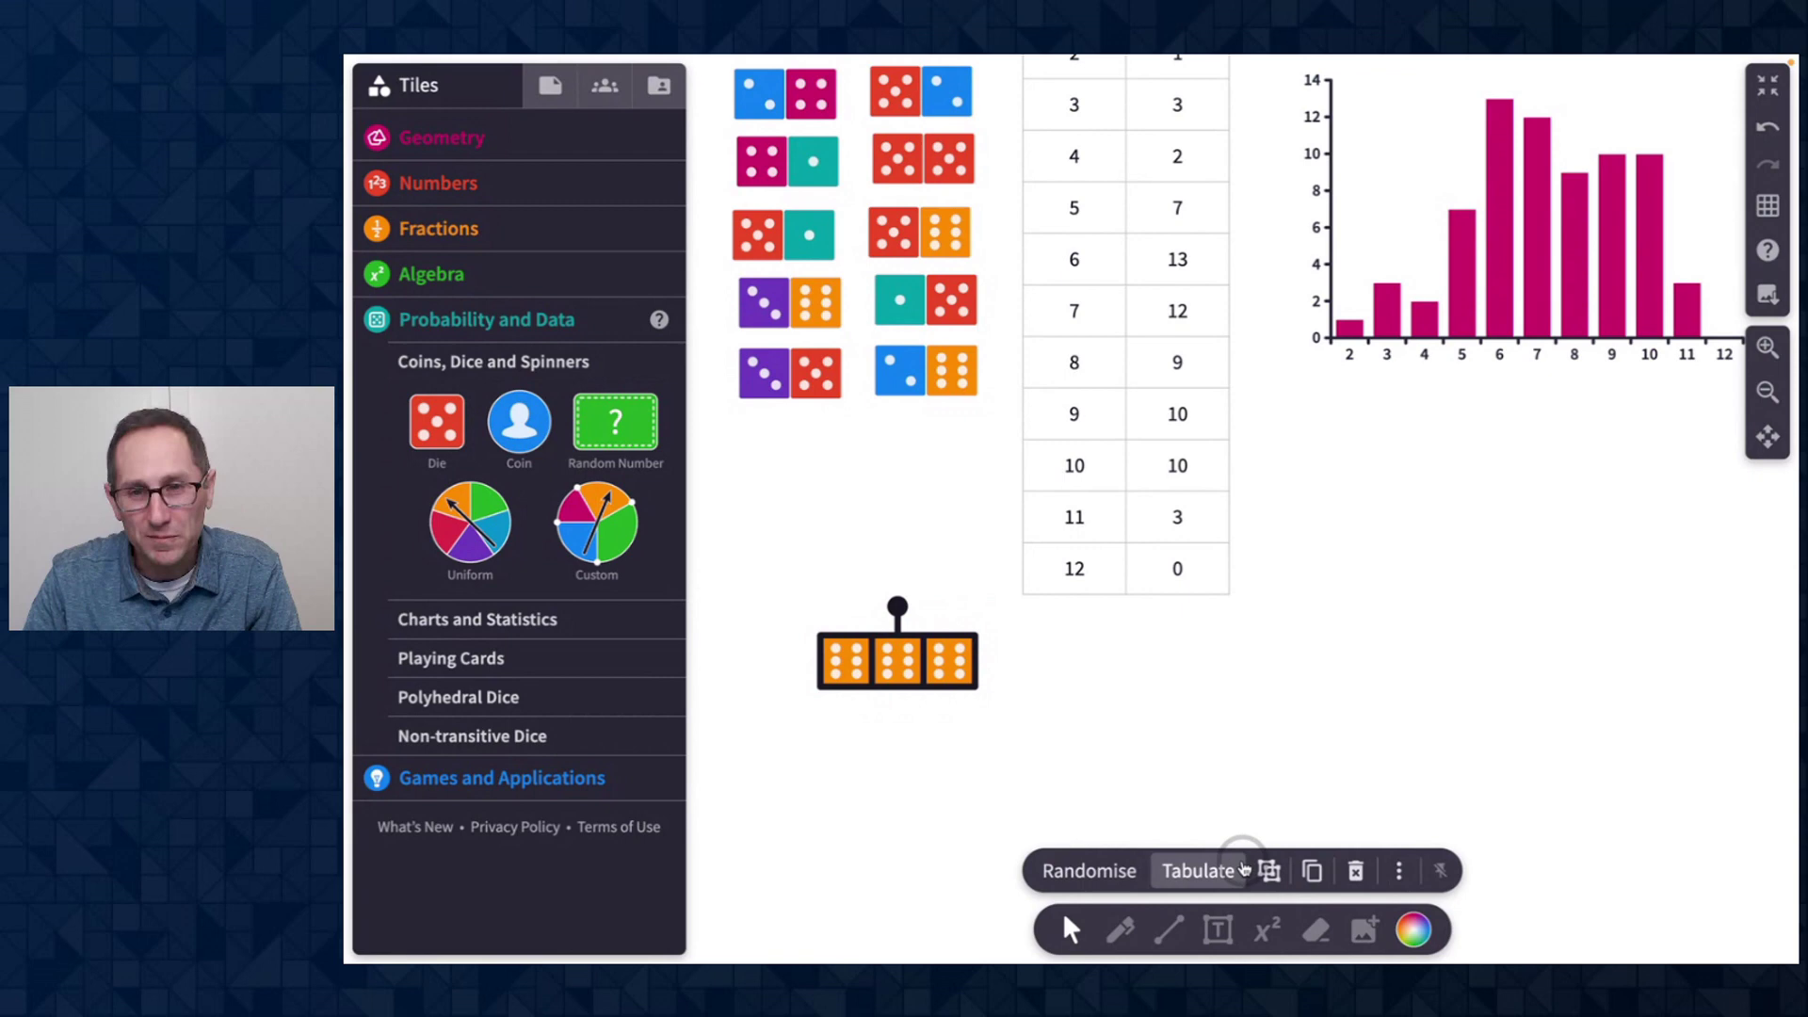
Step: Roll the three-dice group, tabulate its sums, and move the Value/Count table to the right edge
left_click(1108, 867)
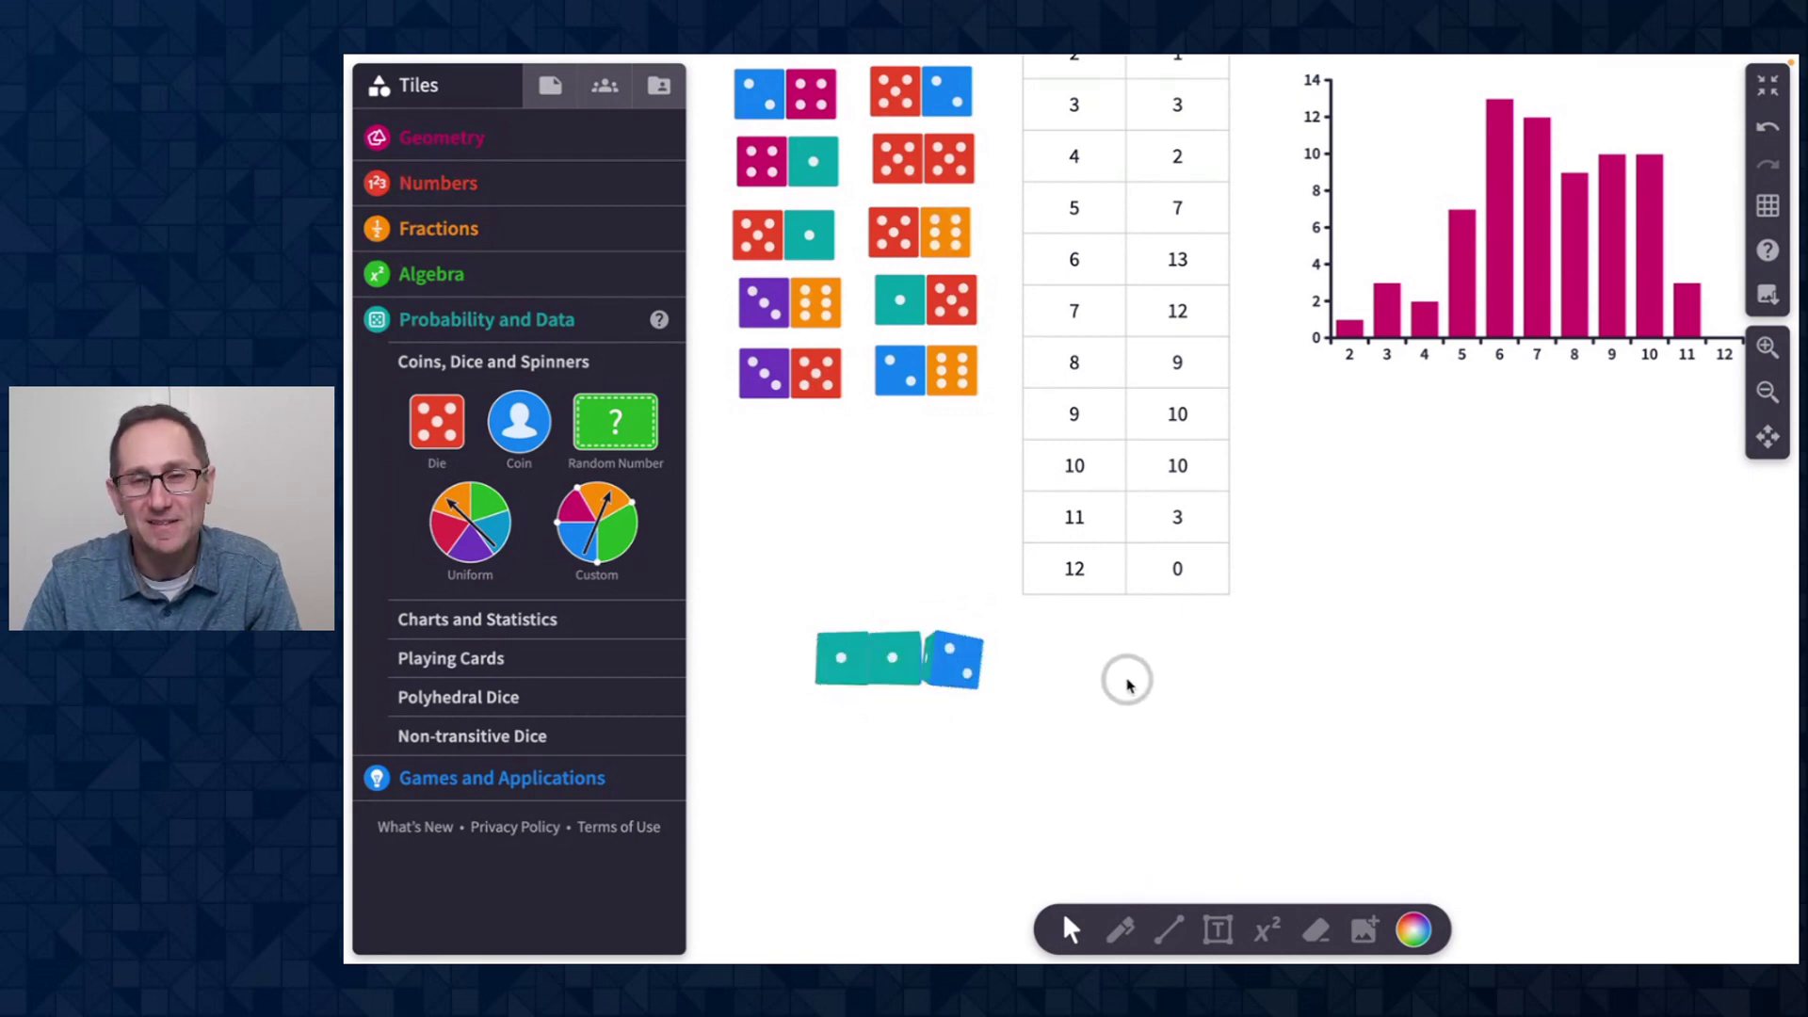
scroll(1158, 679, "down", 5)
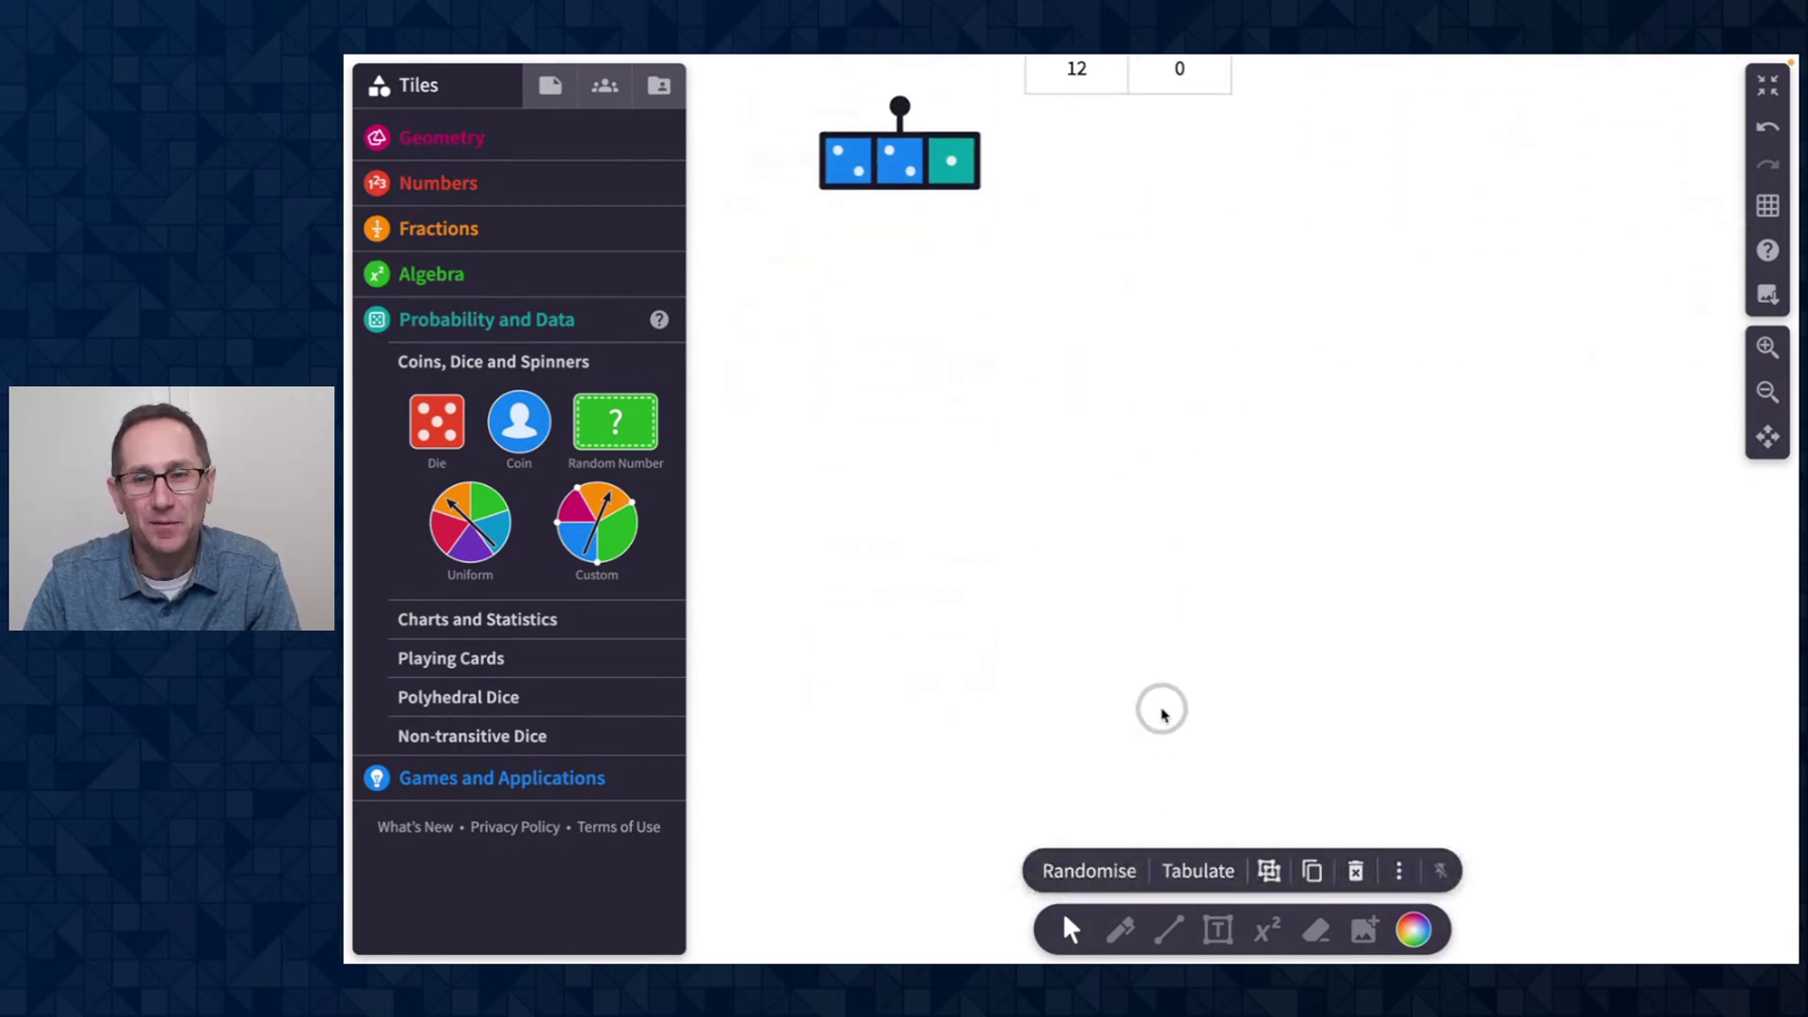
left_click(1196, 868)
left_click_drag(1088, 535, 1592, 484)
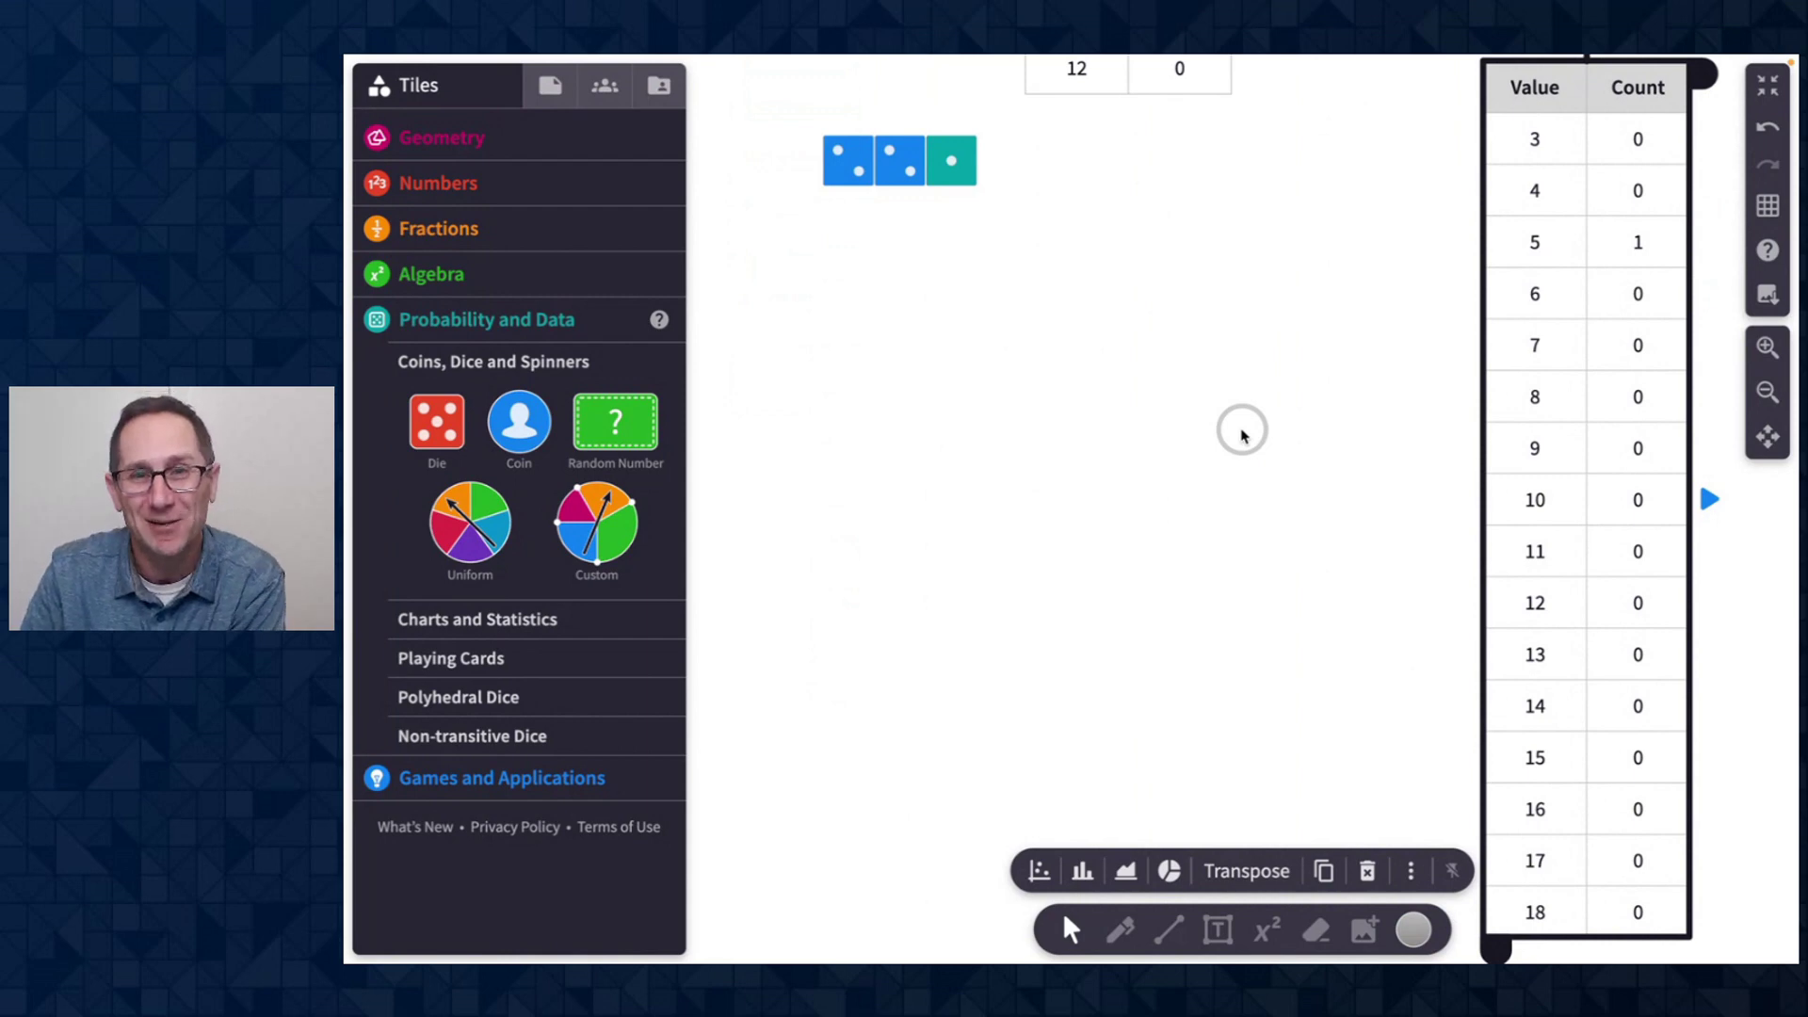
Step: Add coins to make a row of three and group them into one set
left_click_drag(520, 421, 812, 369)
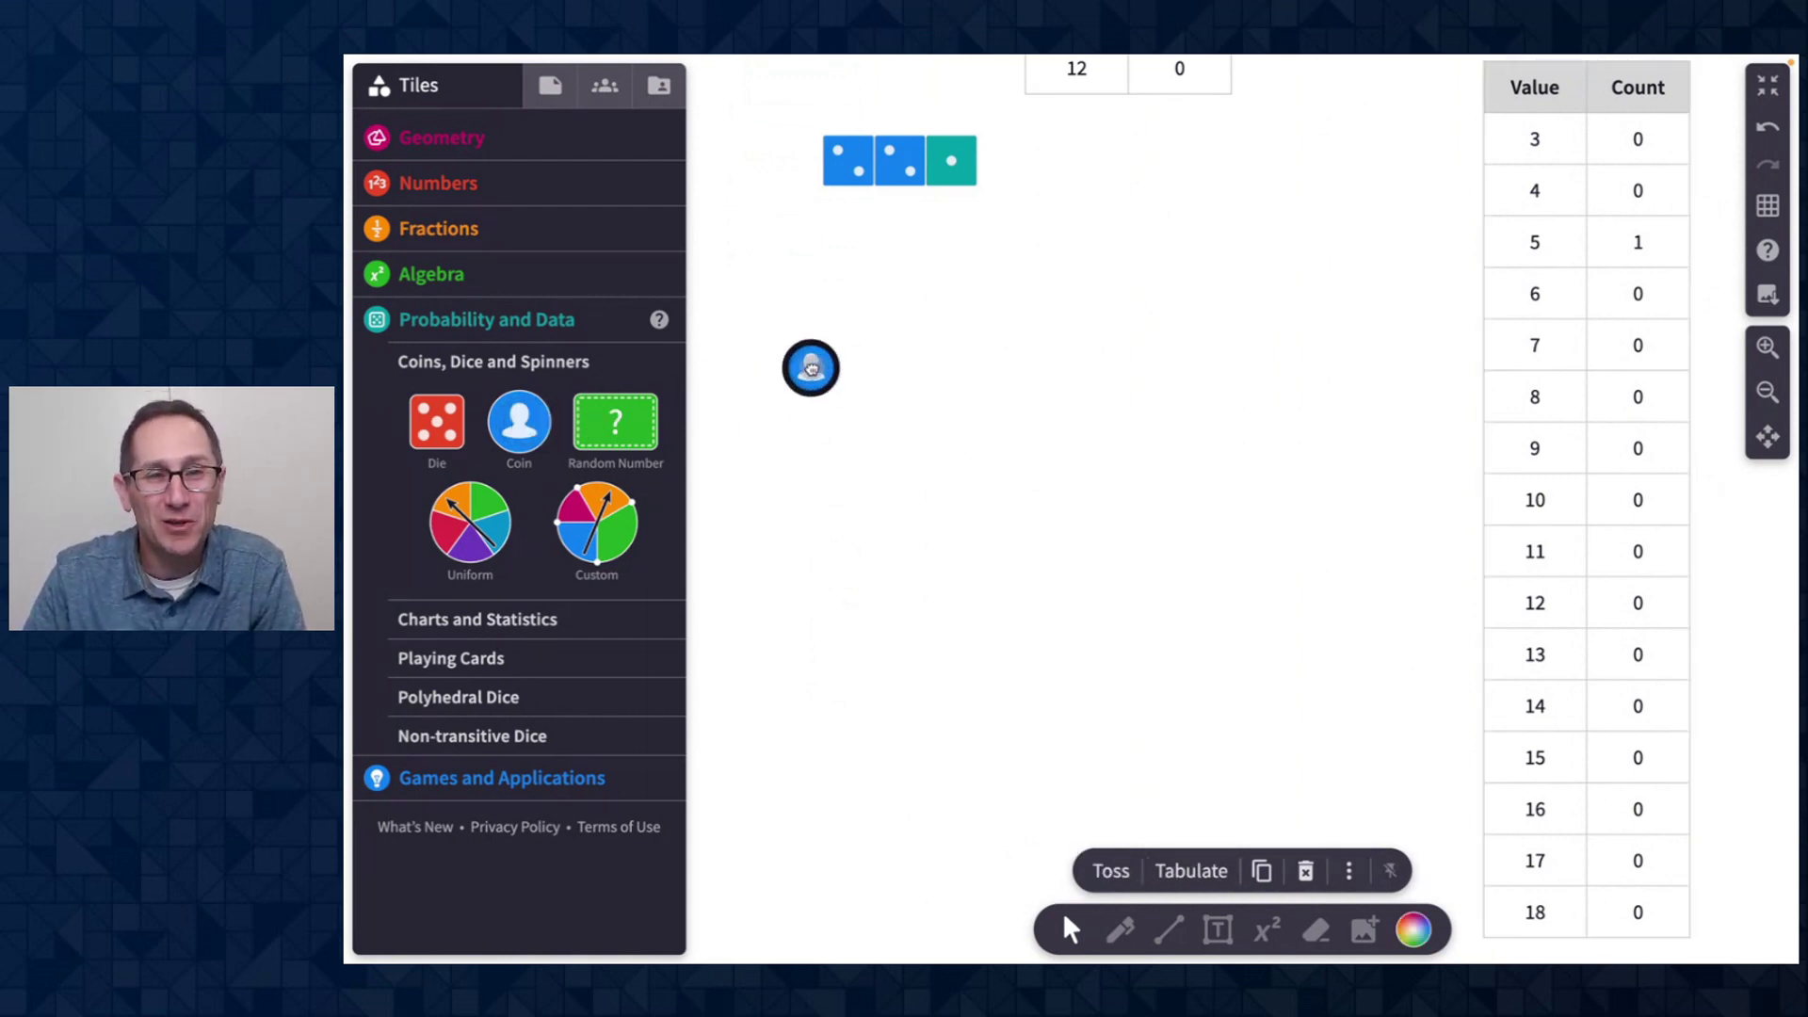
left_click(1754, 348)
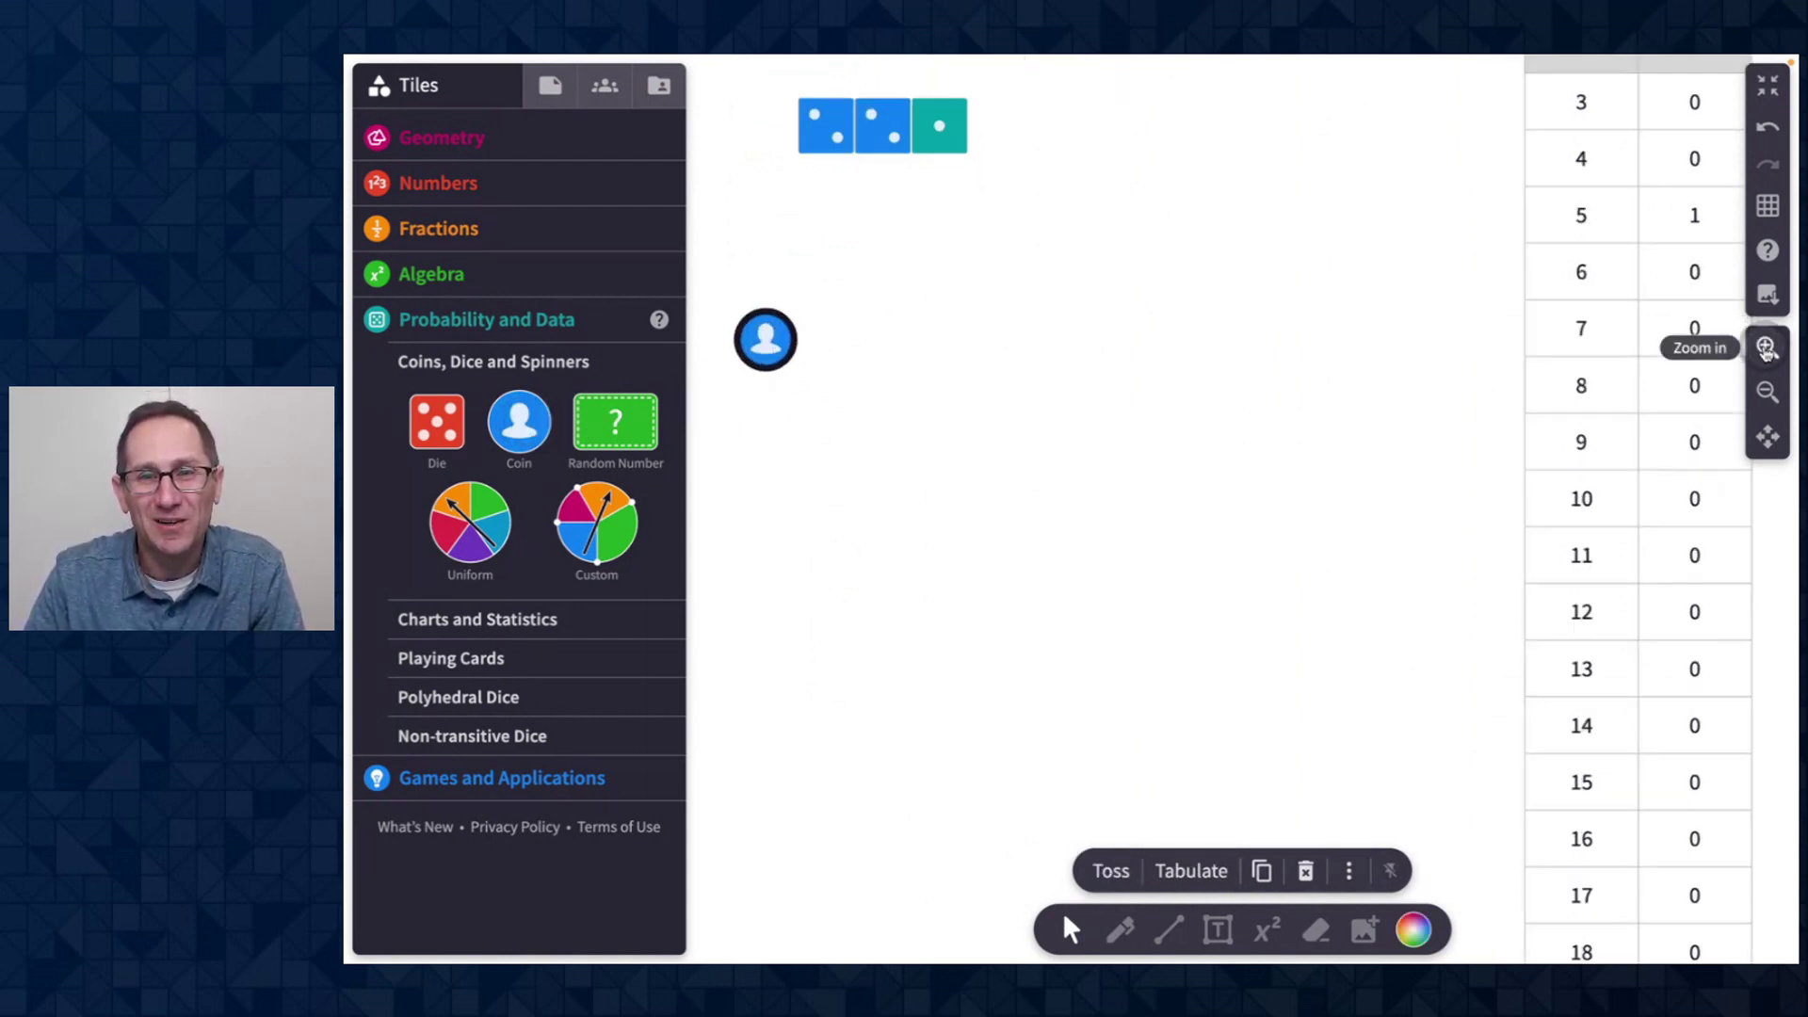
left_click_drag(878, 249, 994, 249)
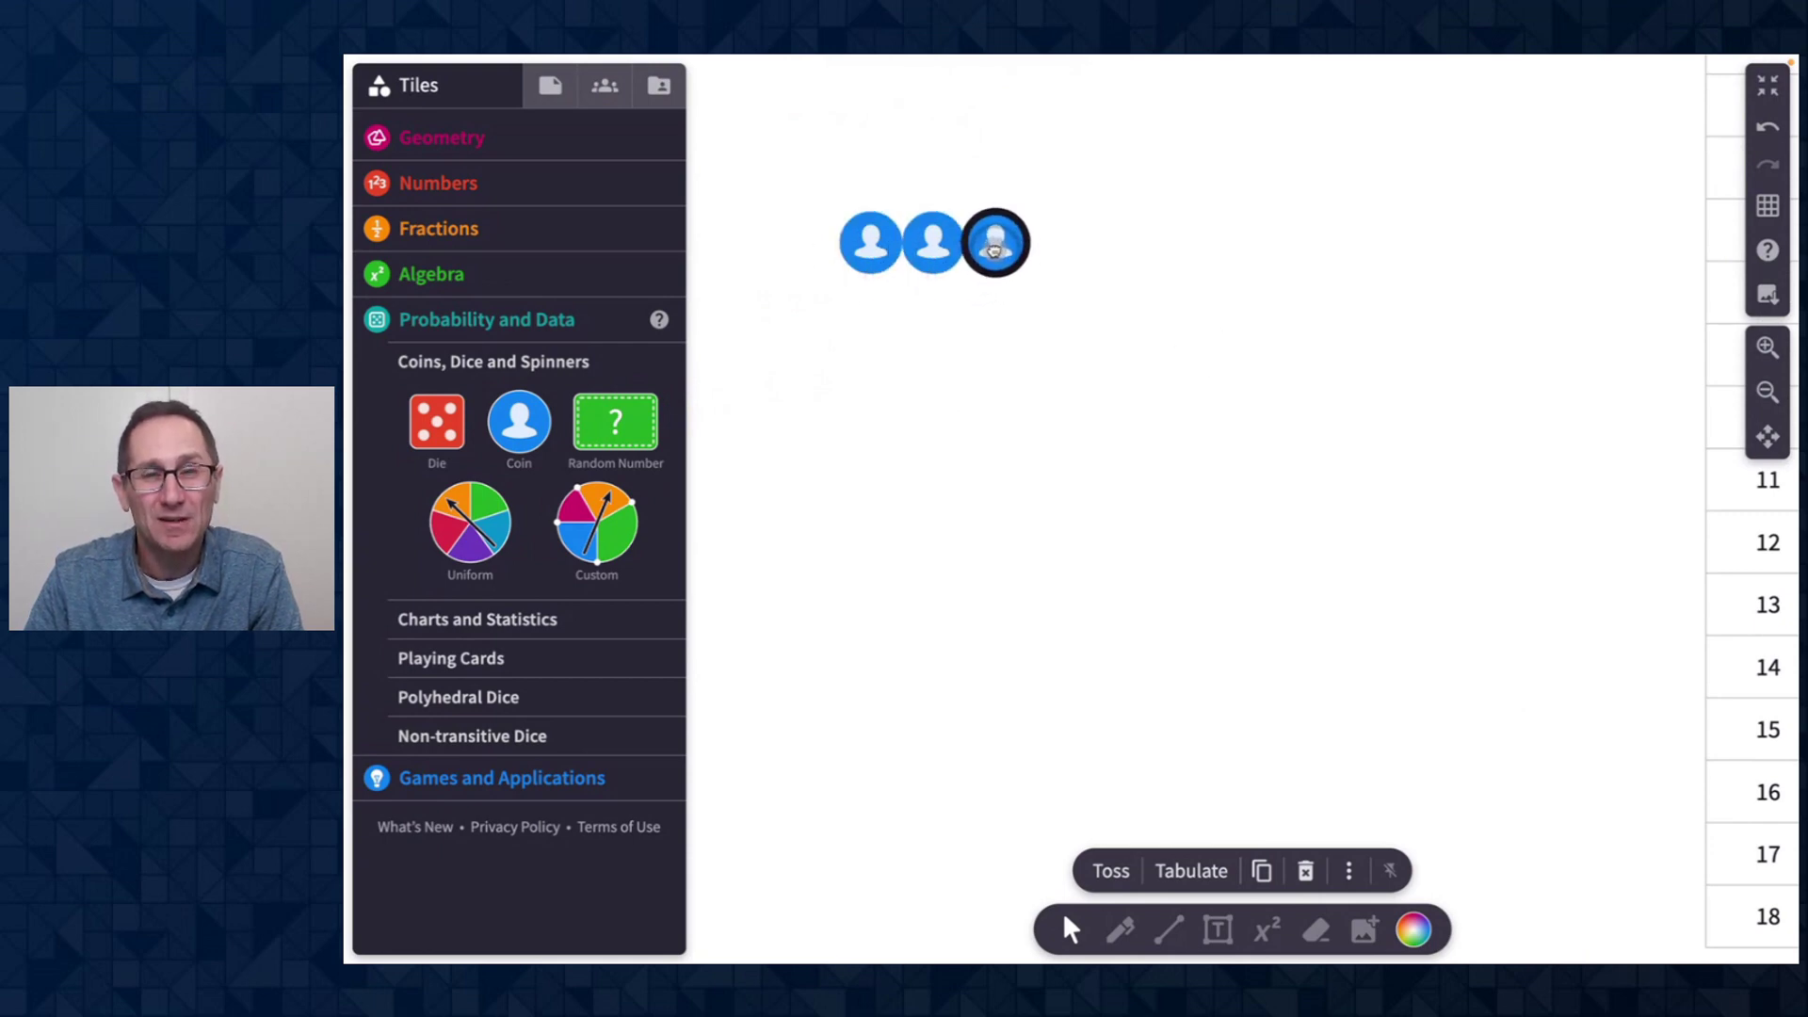
left_click_drag(867, 208, 1042, 284)
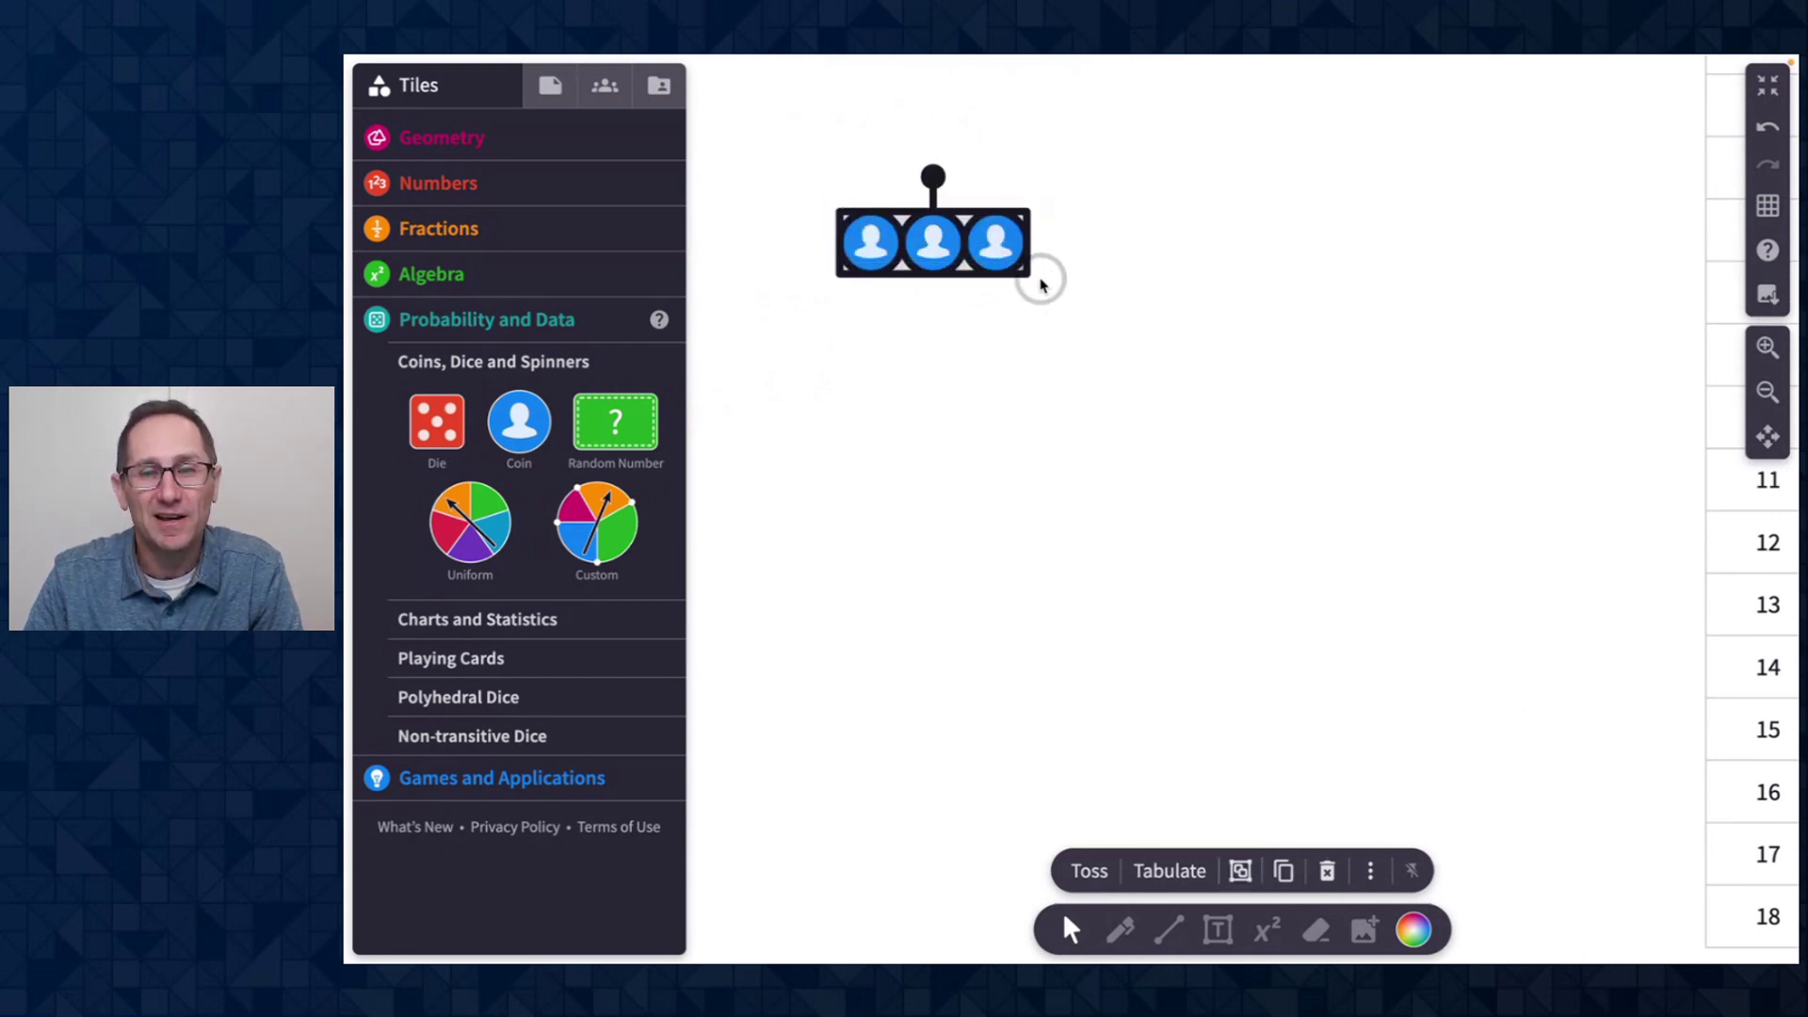
left_click(1241, 873)
Step: Copy the three-coin group into five rows, then flip all 15 coins at once
key("ctrl+d")
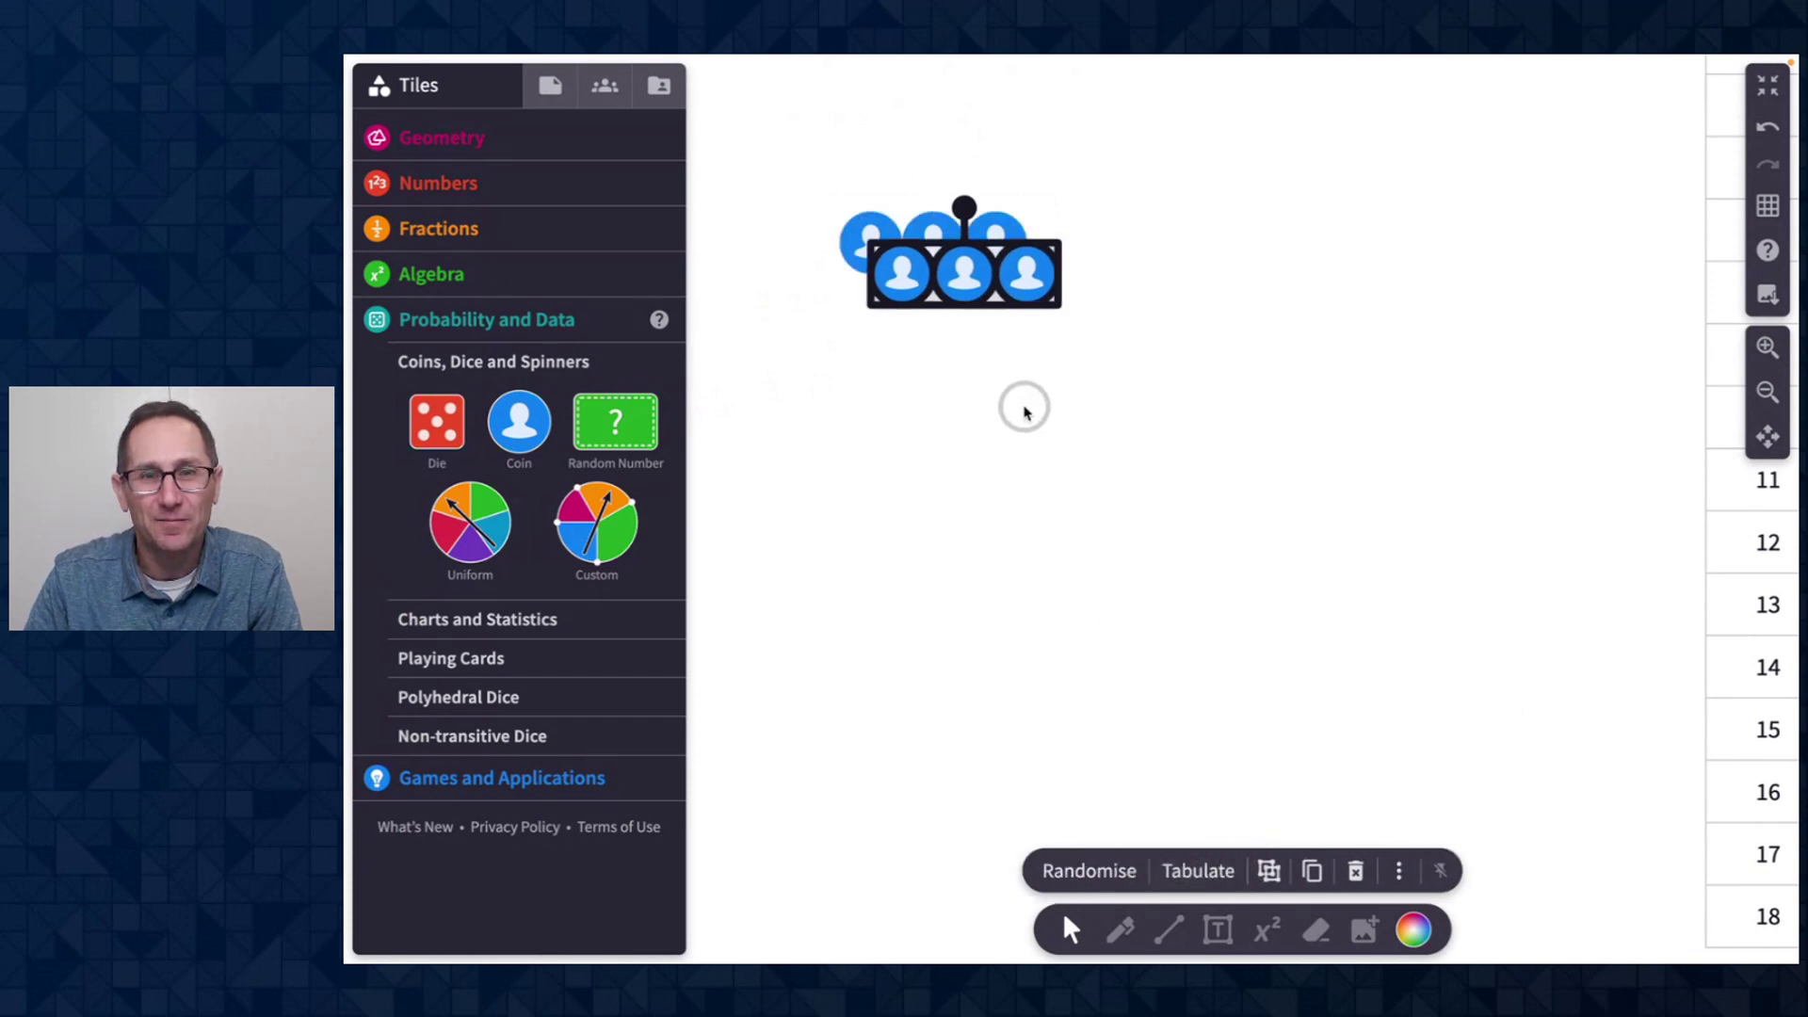
left_click_drag(1041, 272, 986, 499)
key("ctrl+d")
key("ctrl+d")
key("ctrl+d")
left_click_drag(797, 200, 1011, 494)
left_click(1079, 857)
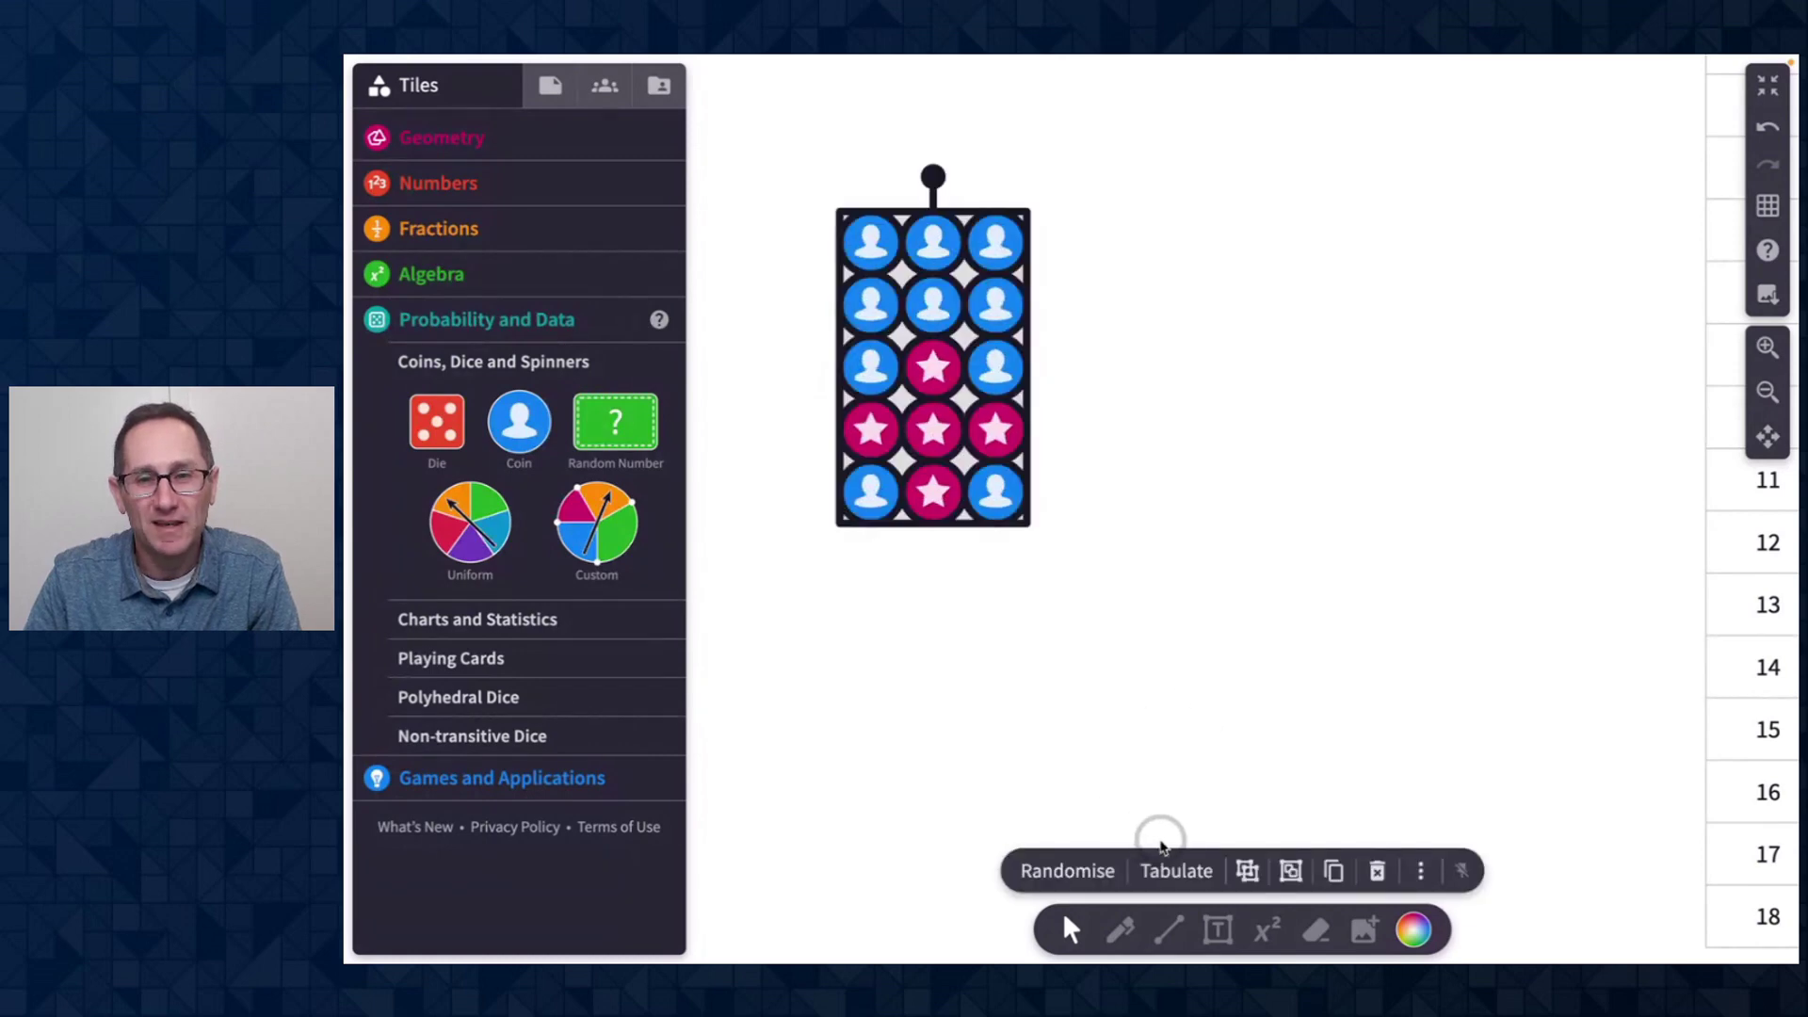
Step: Tabulate the coin outcomes and arrange the results table beside the coin grid
left_click(1177, 865)
left_click_drag(1190, 674, 1187, 574)
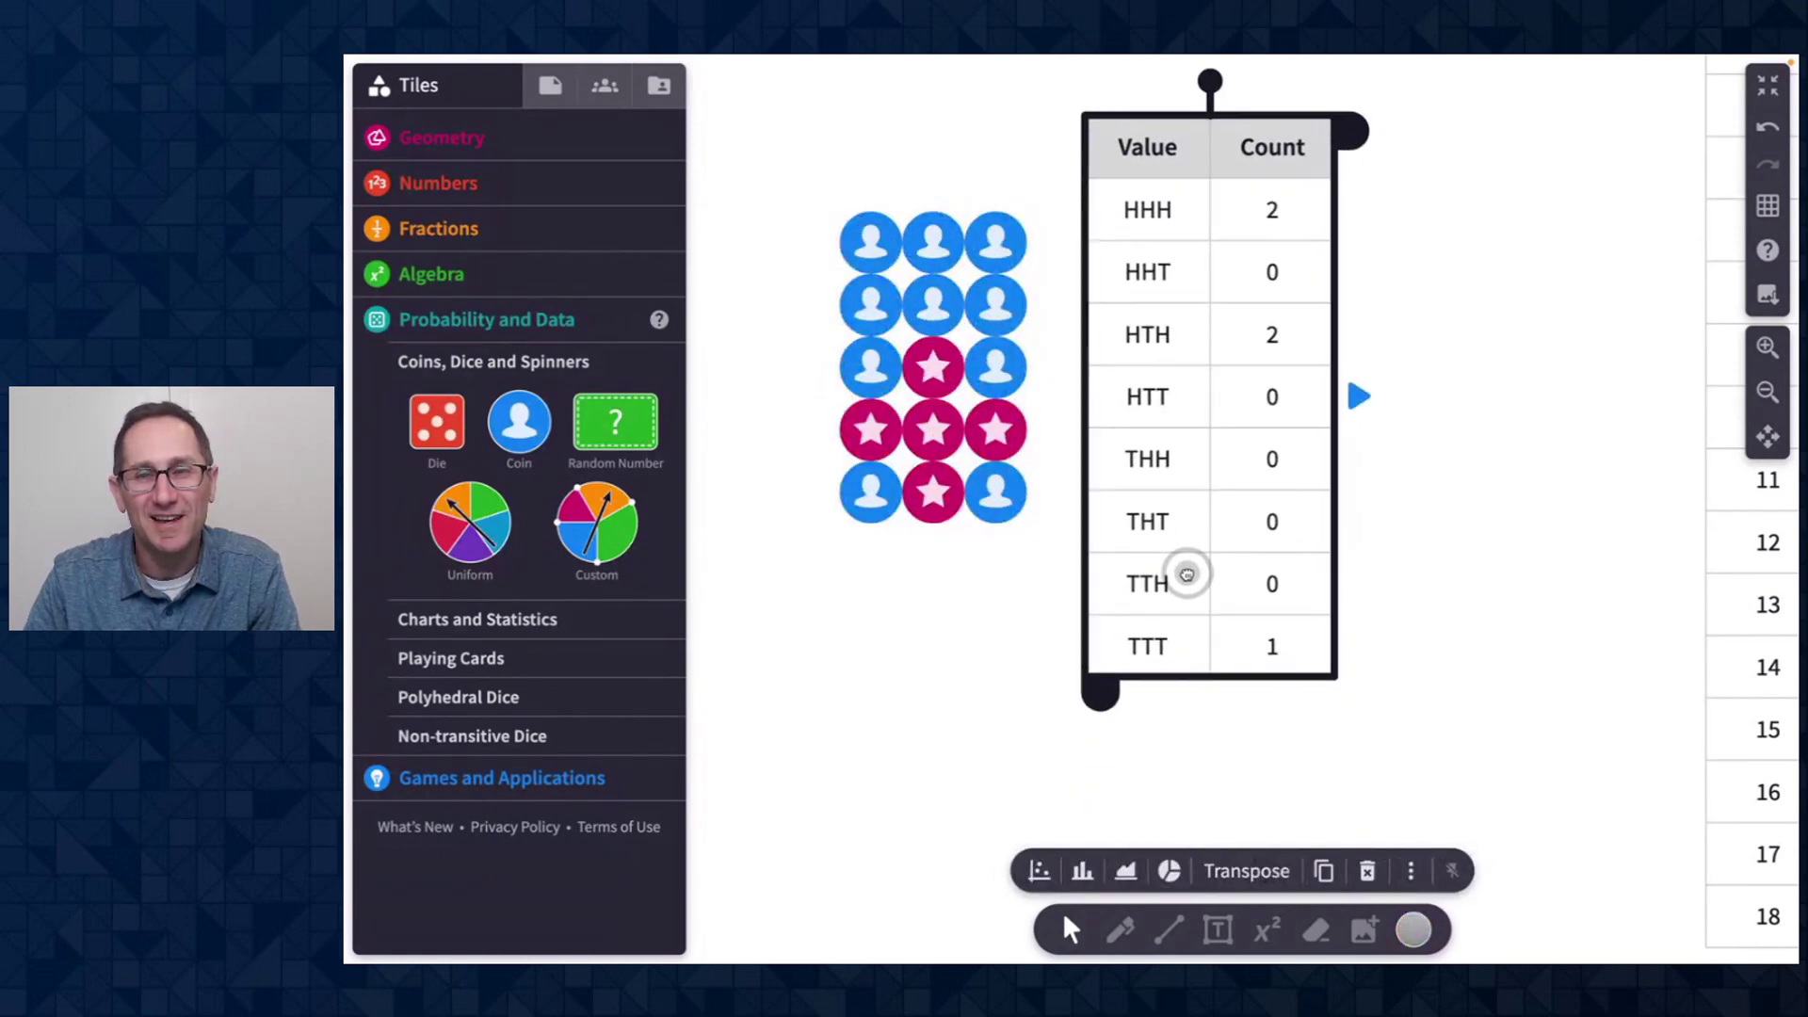
scroll(1522, 511, "down", 1)
scroll(1521, 512, "up", 2)
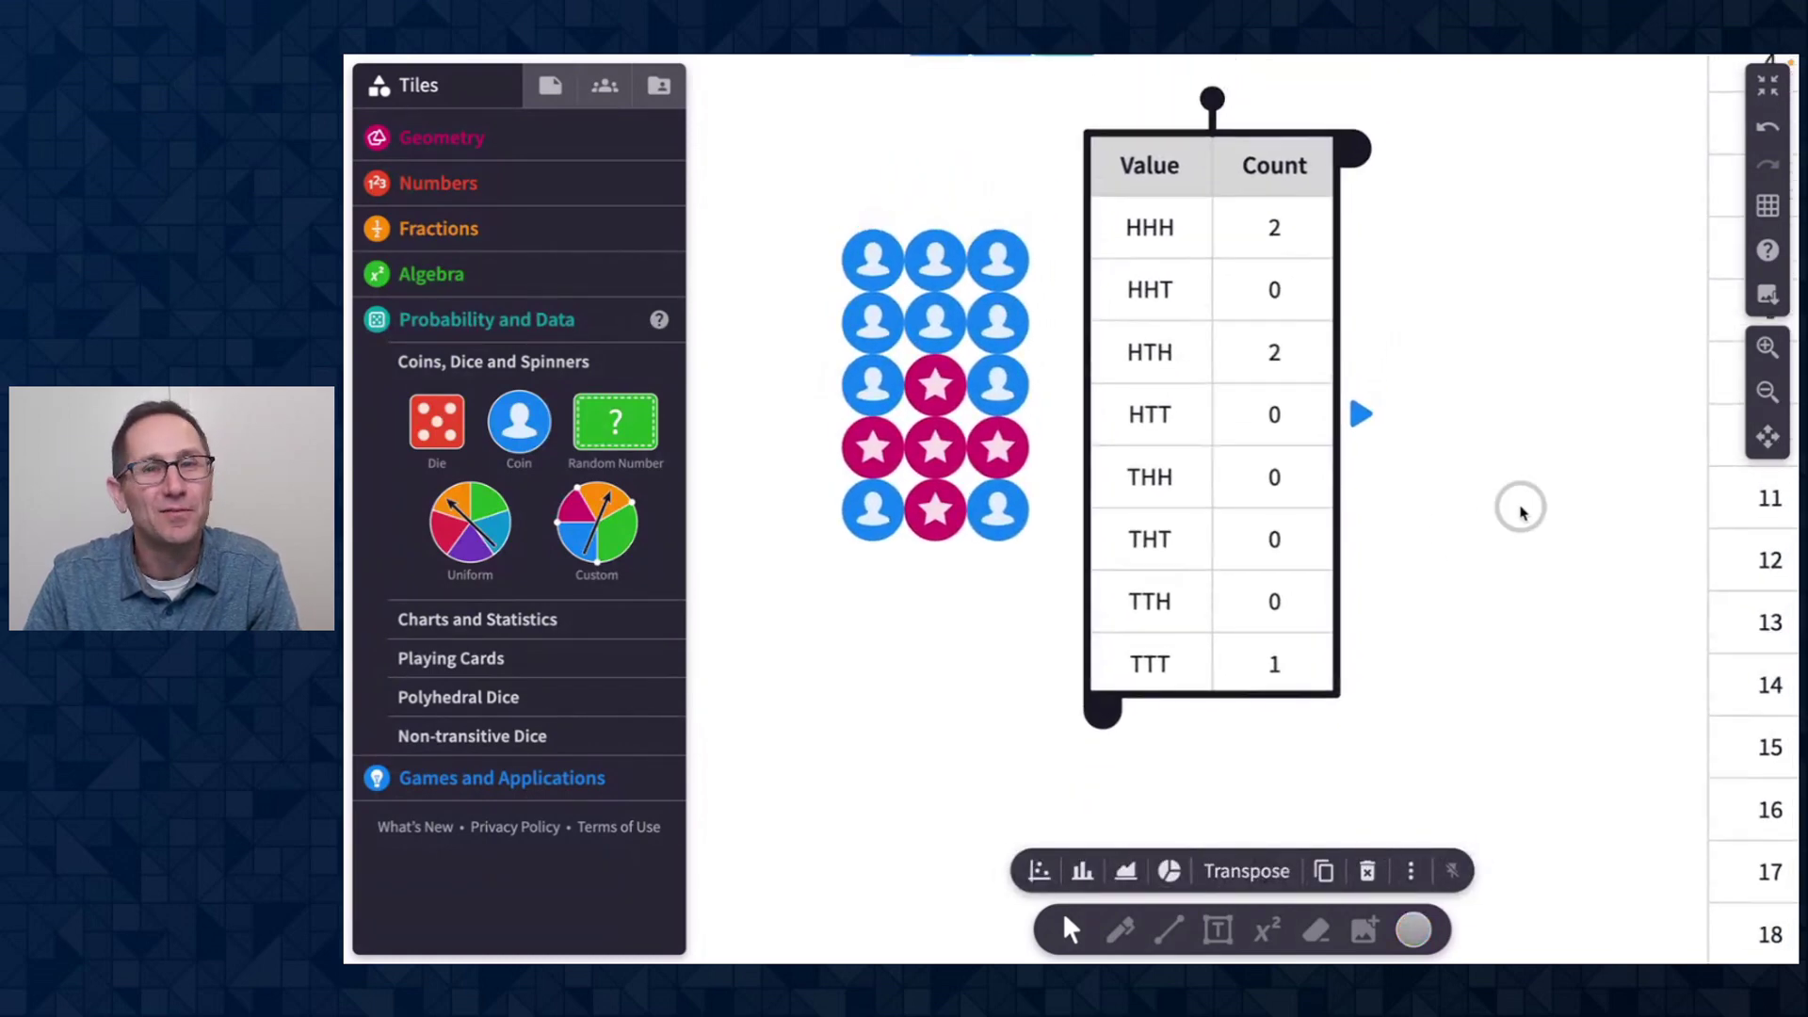
scroll(1522, 511, "up", 1)
scroll(1521, 511, "right", 1)
left_click_drag(740, 141, 1147, 597)
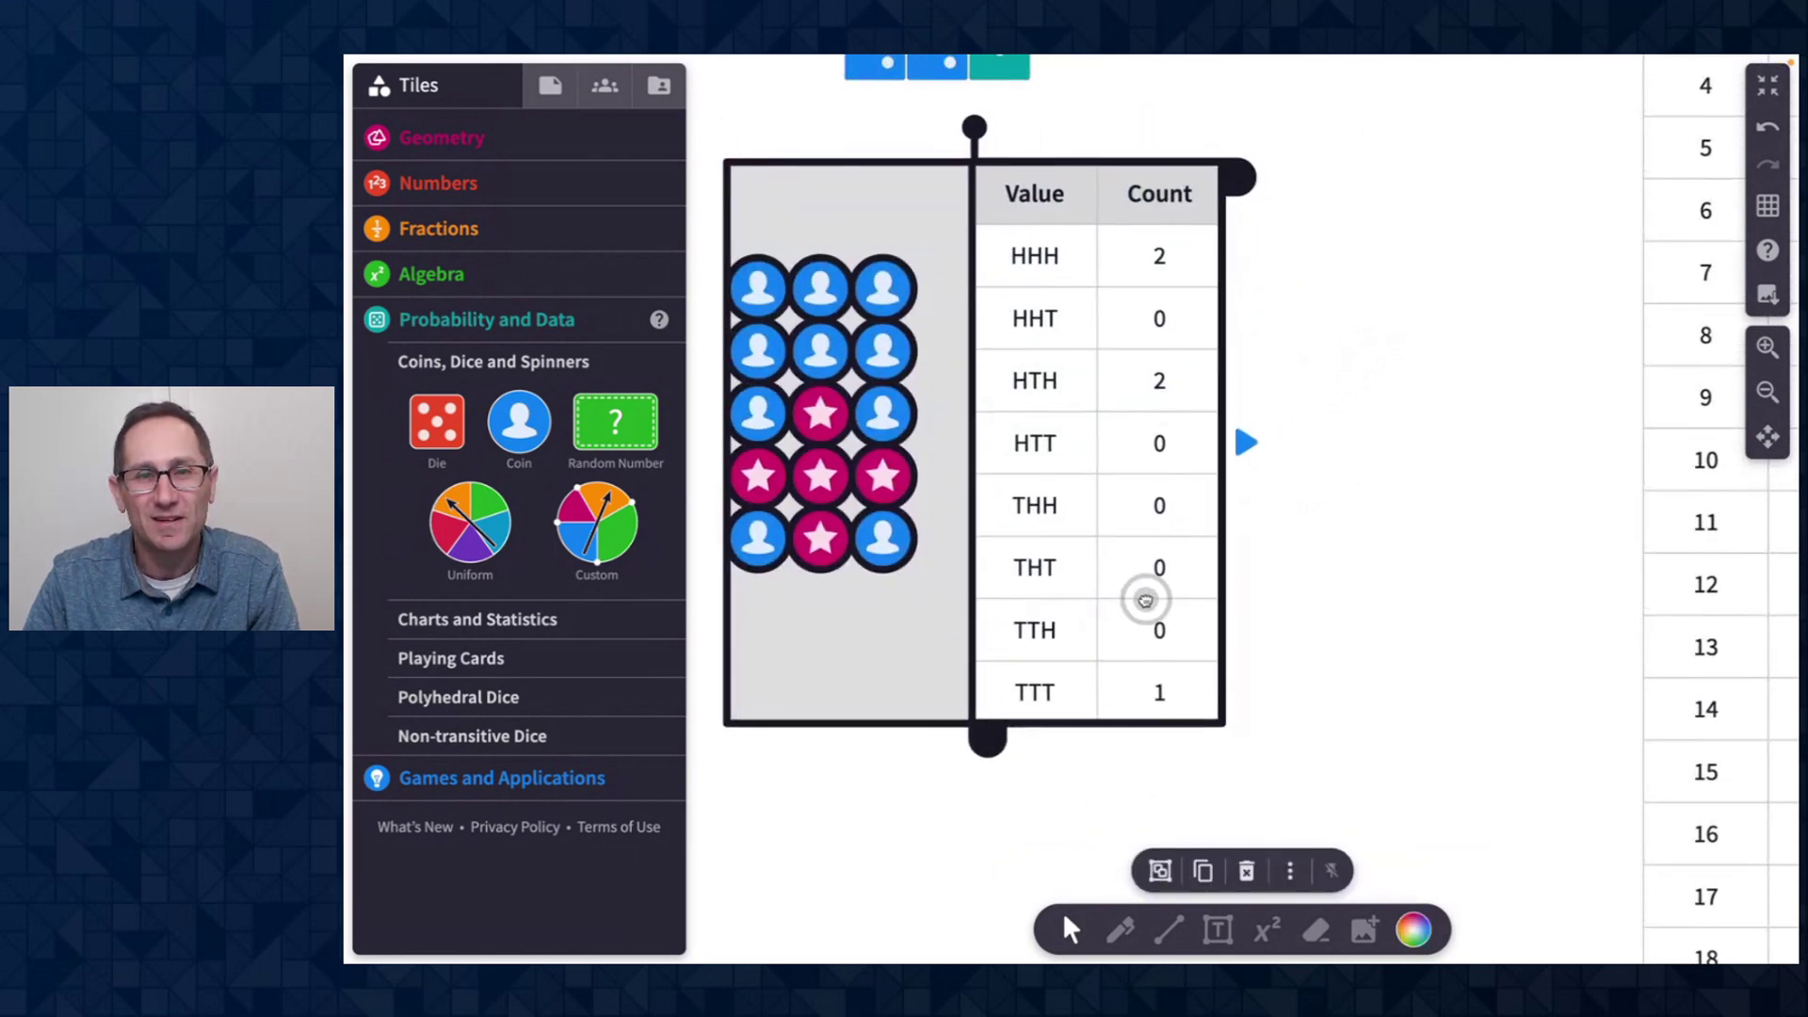
left_click(1768, 392)
scroll(1441, 484, "down", 3)
scroll(1446, 488, "up", 3)
scroll(1446, 488, "left", 1)
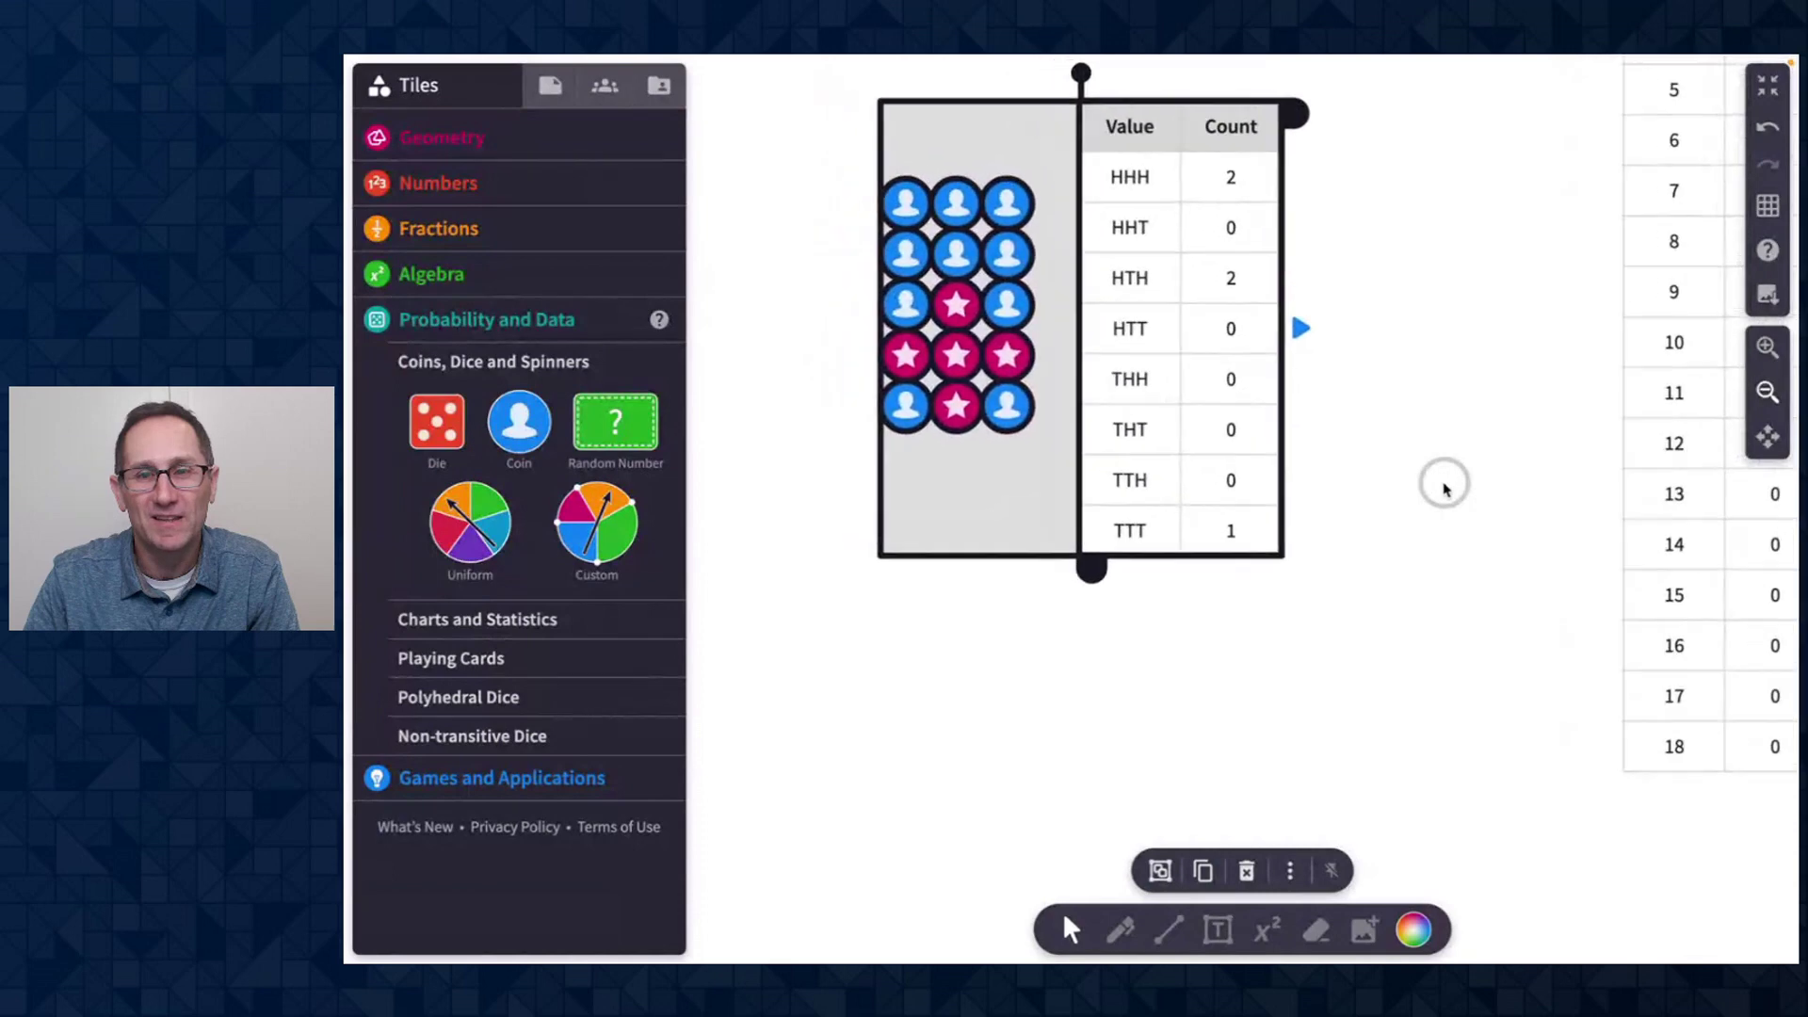
left_click(1175, 634)
Step: Add a column chart of the coin table's counts and place it below the table
left_click(1156, 462)
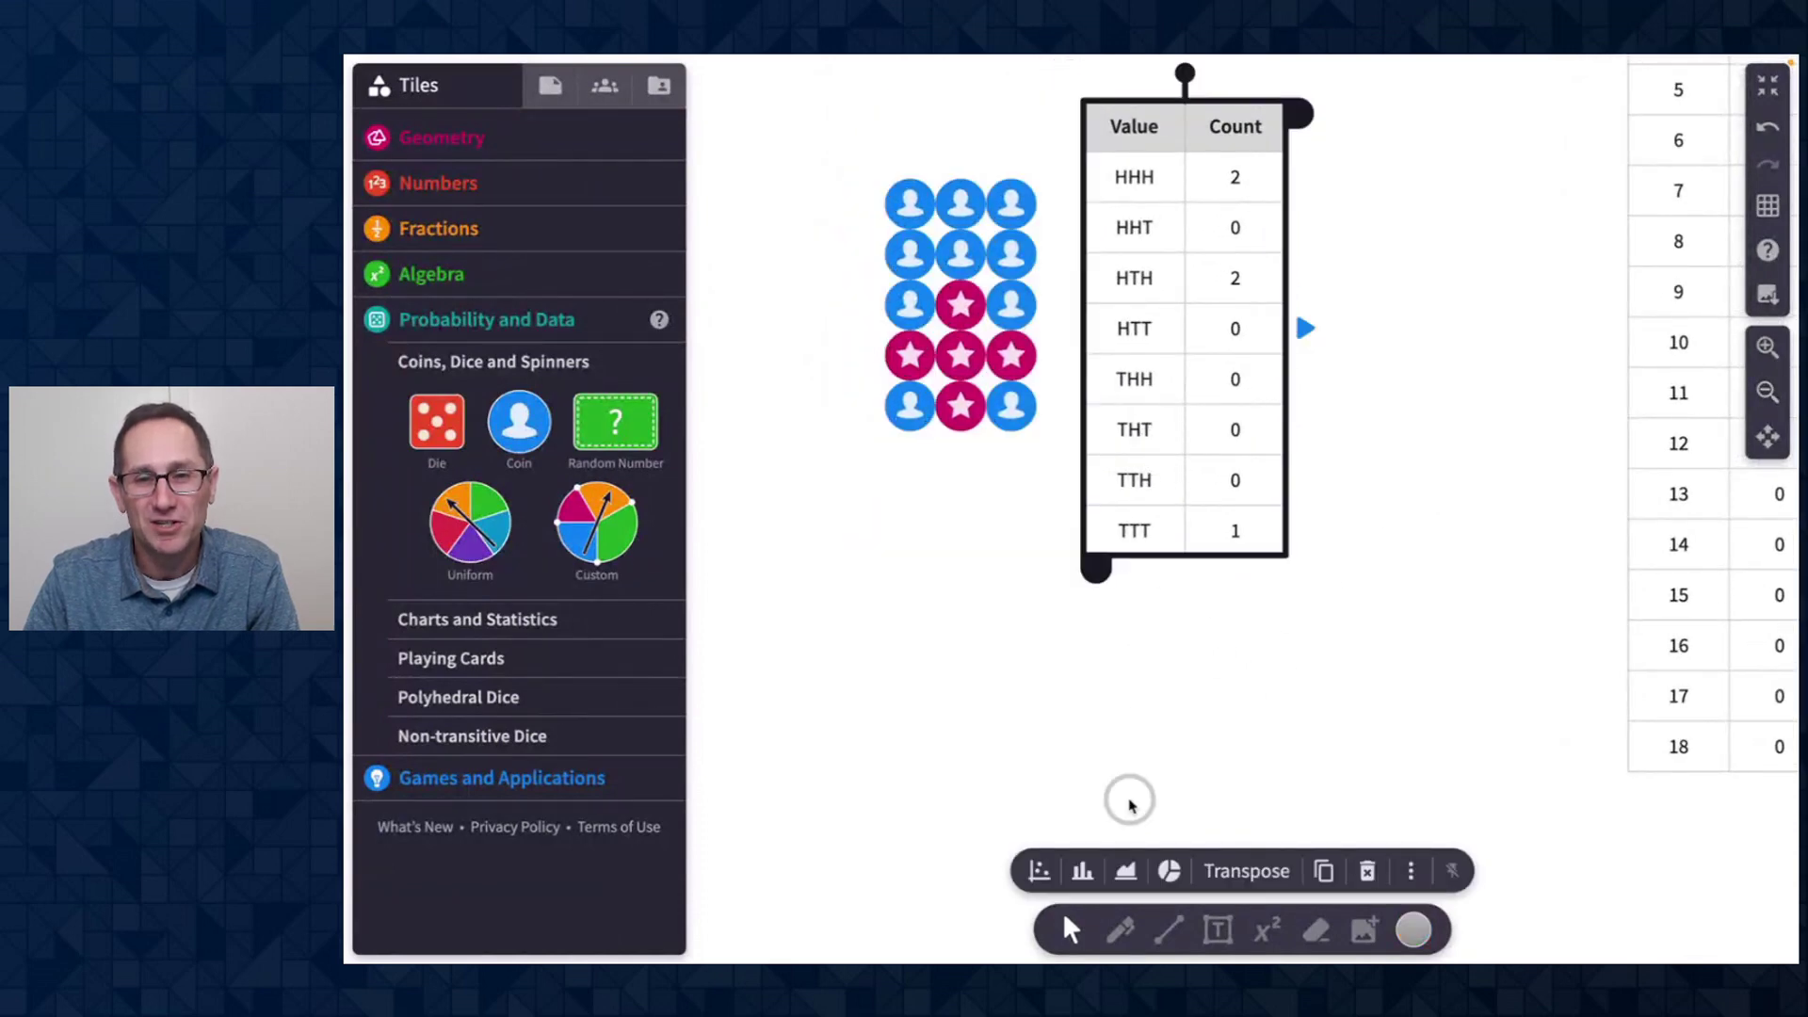
left_click(1082, 871)
left_click_drag(1405, 325, 827, 794)
left_click(1316, 794)
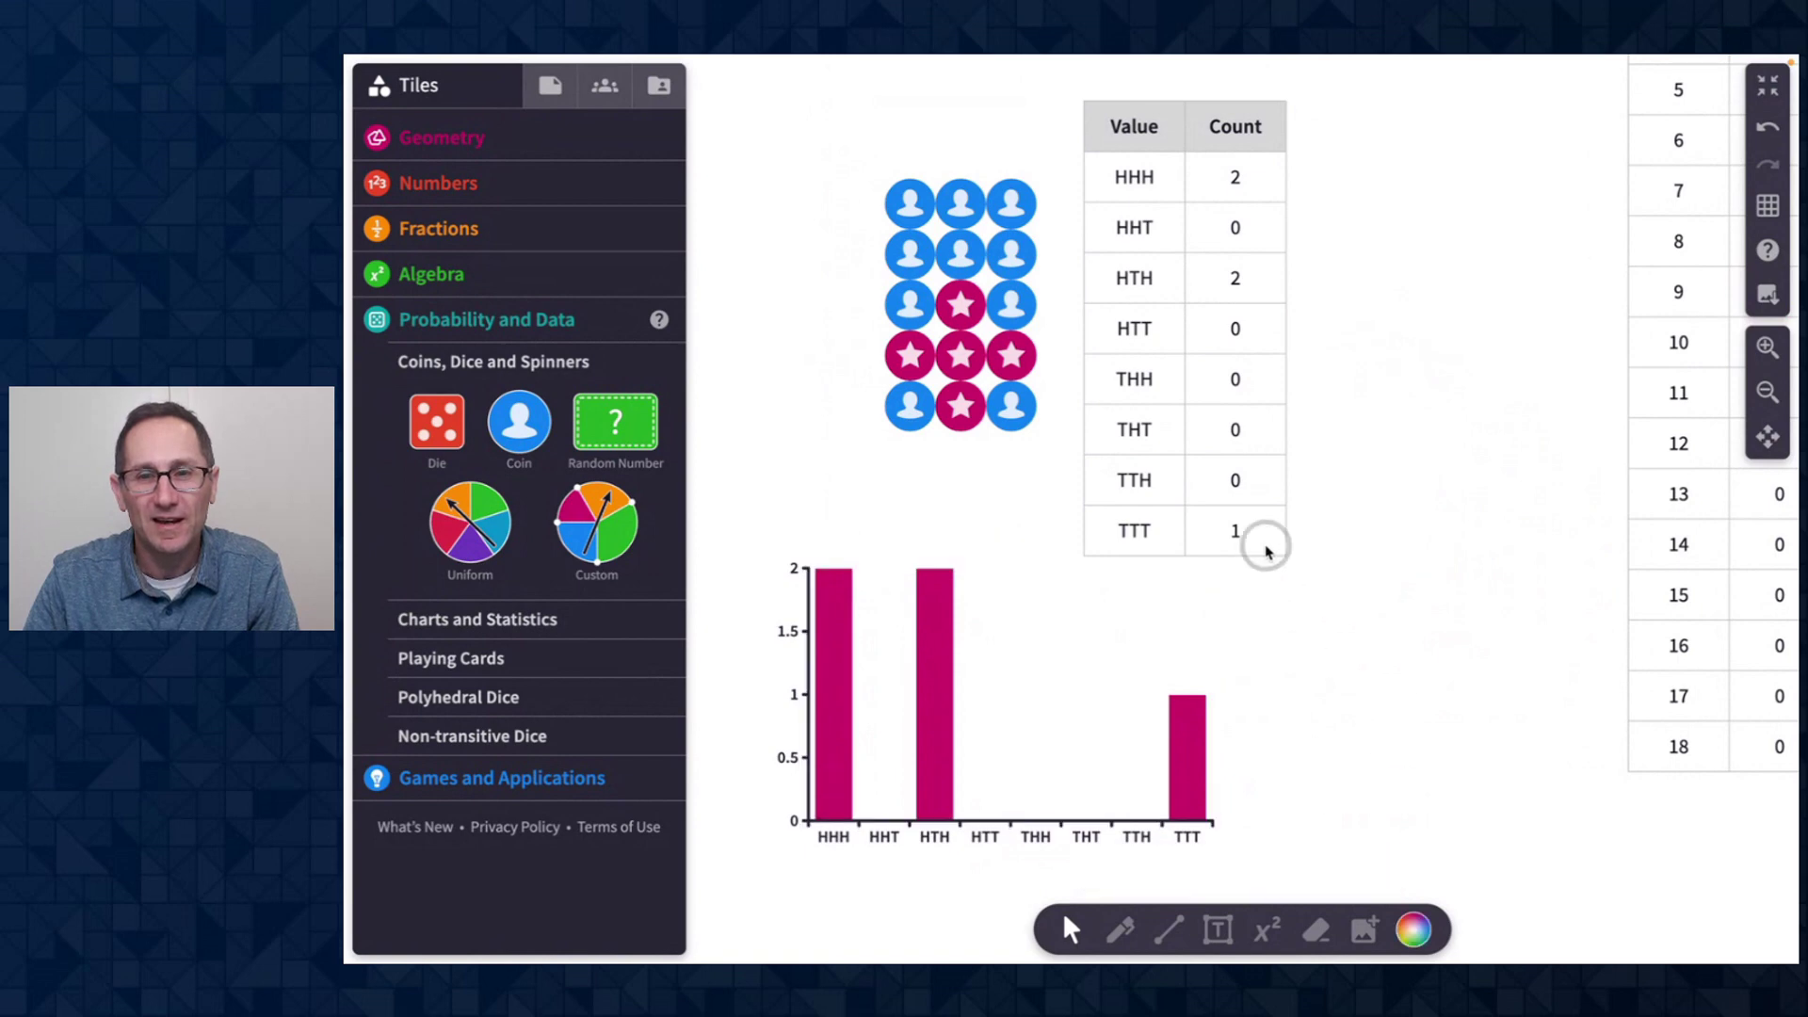
Step: Set the coin table's aggregation to Cumulative
left_click(1190, 480)
left_click(1408, 865)
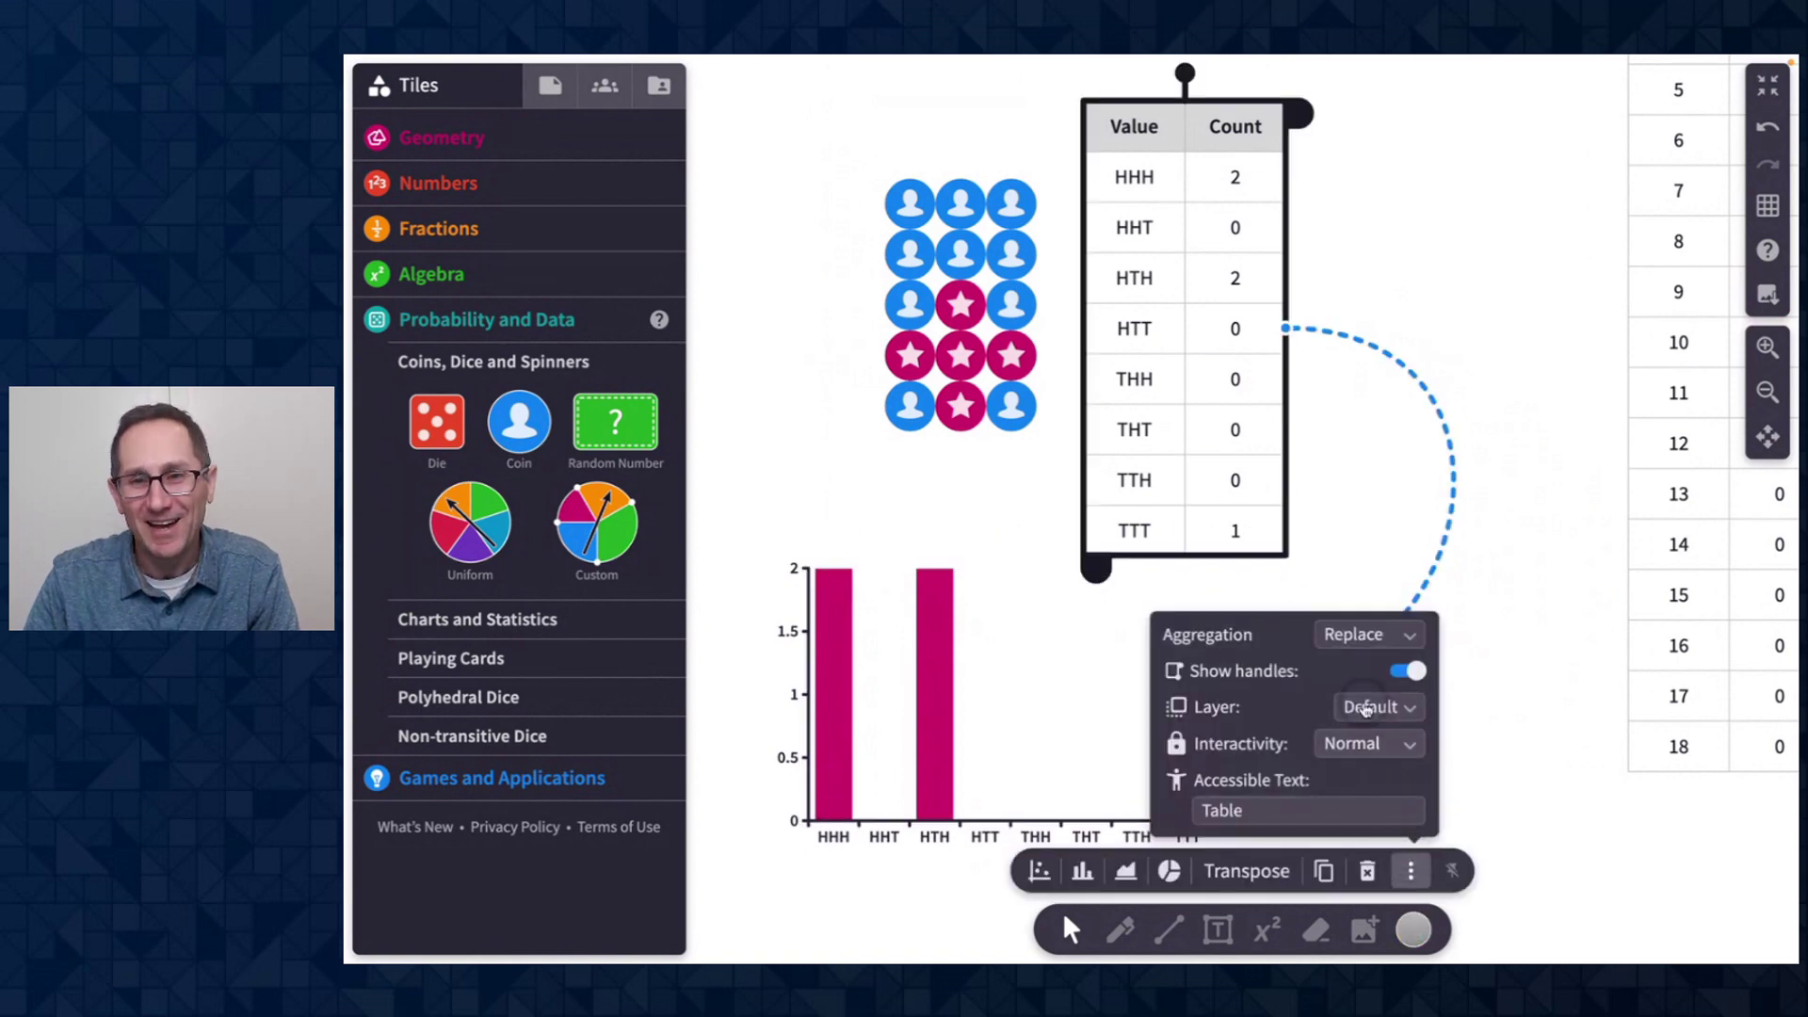
left_click(1361, 637)
left_click(1368, 659)
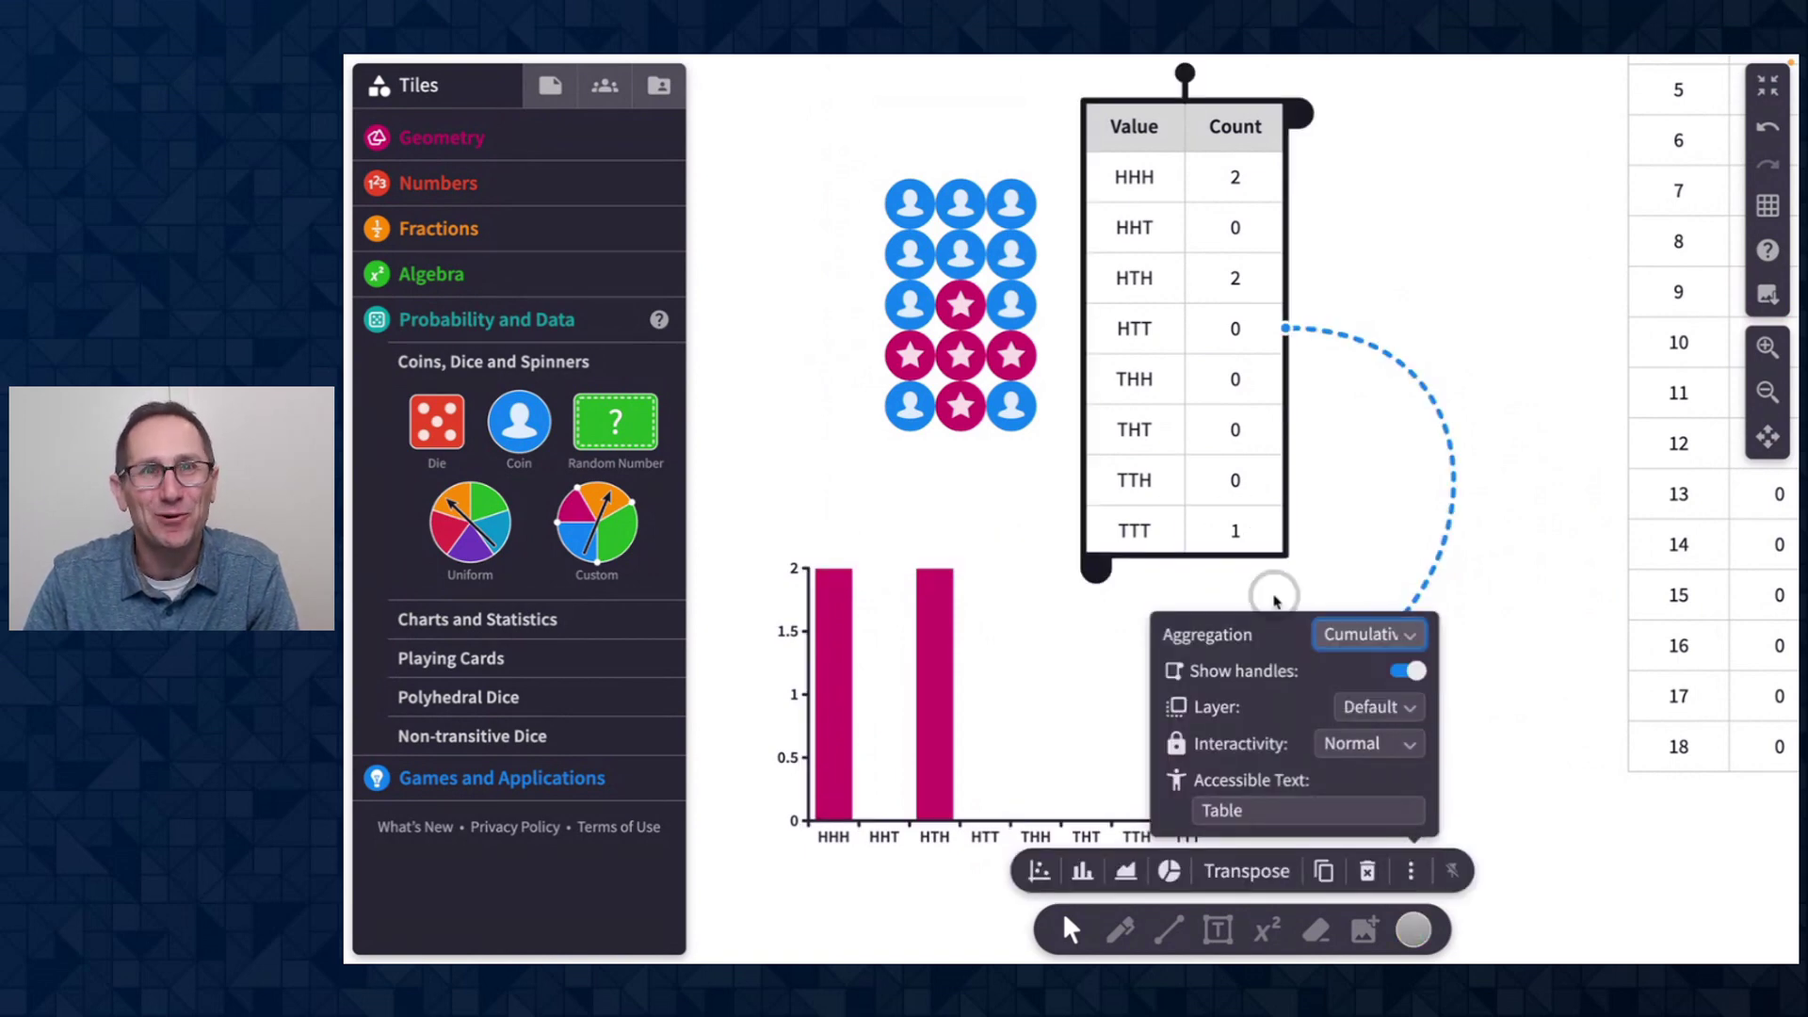
left_click(833, 198)
Step: Flip the coin grid four more times so the cumulative counts build up, HTH leading at 6
left_click_drag(823, 153, 1017, 452)
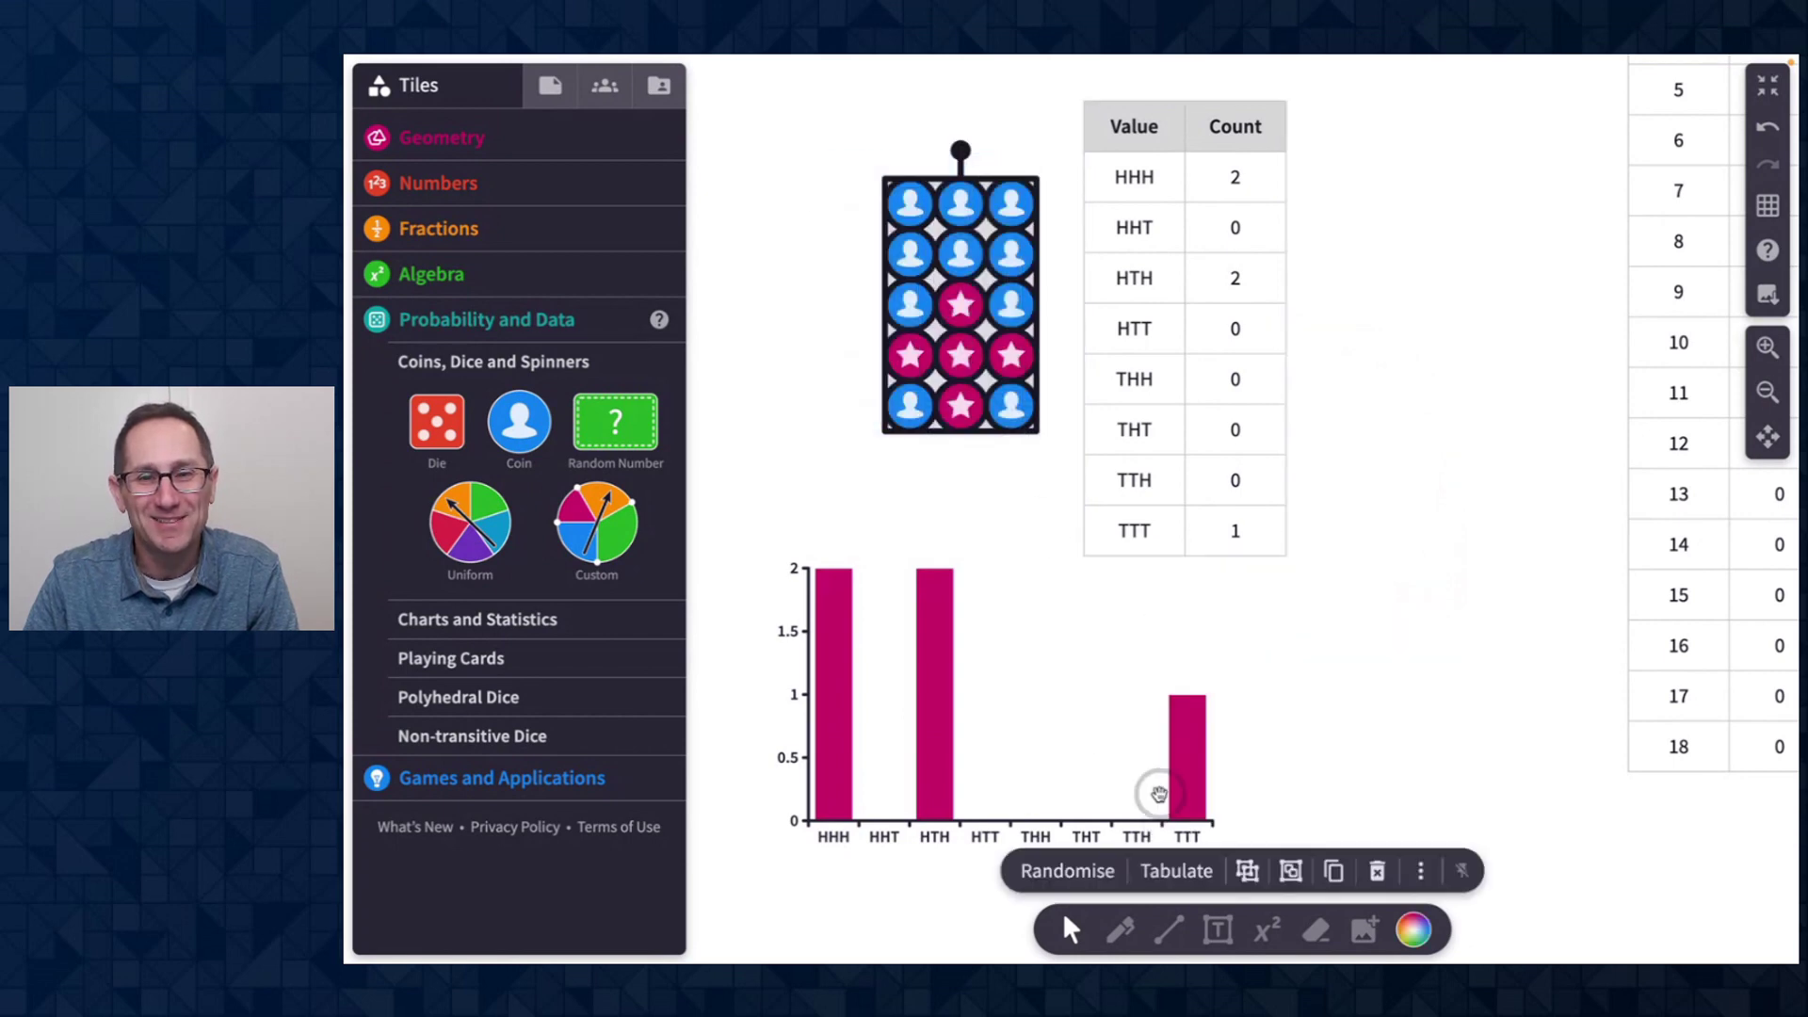
left_click(1080, 868)
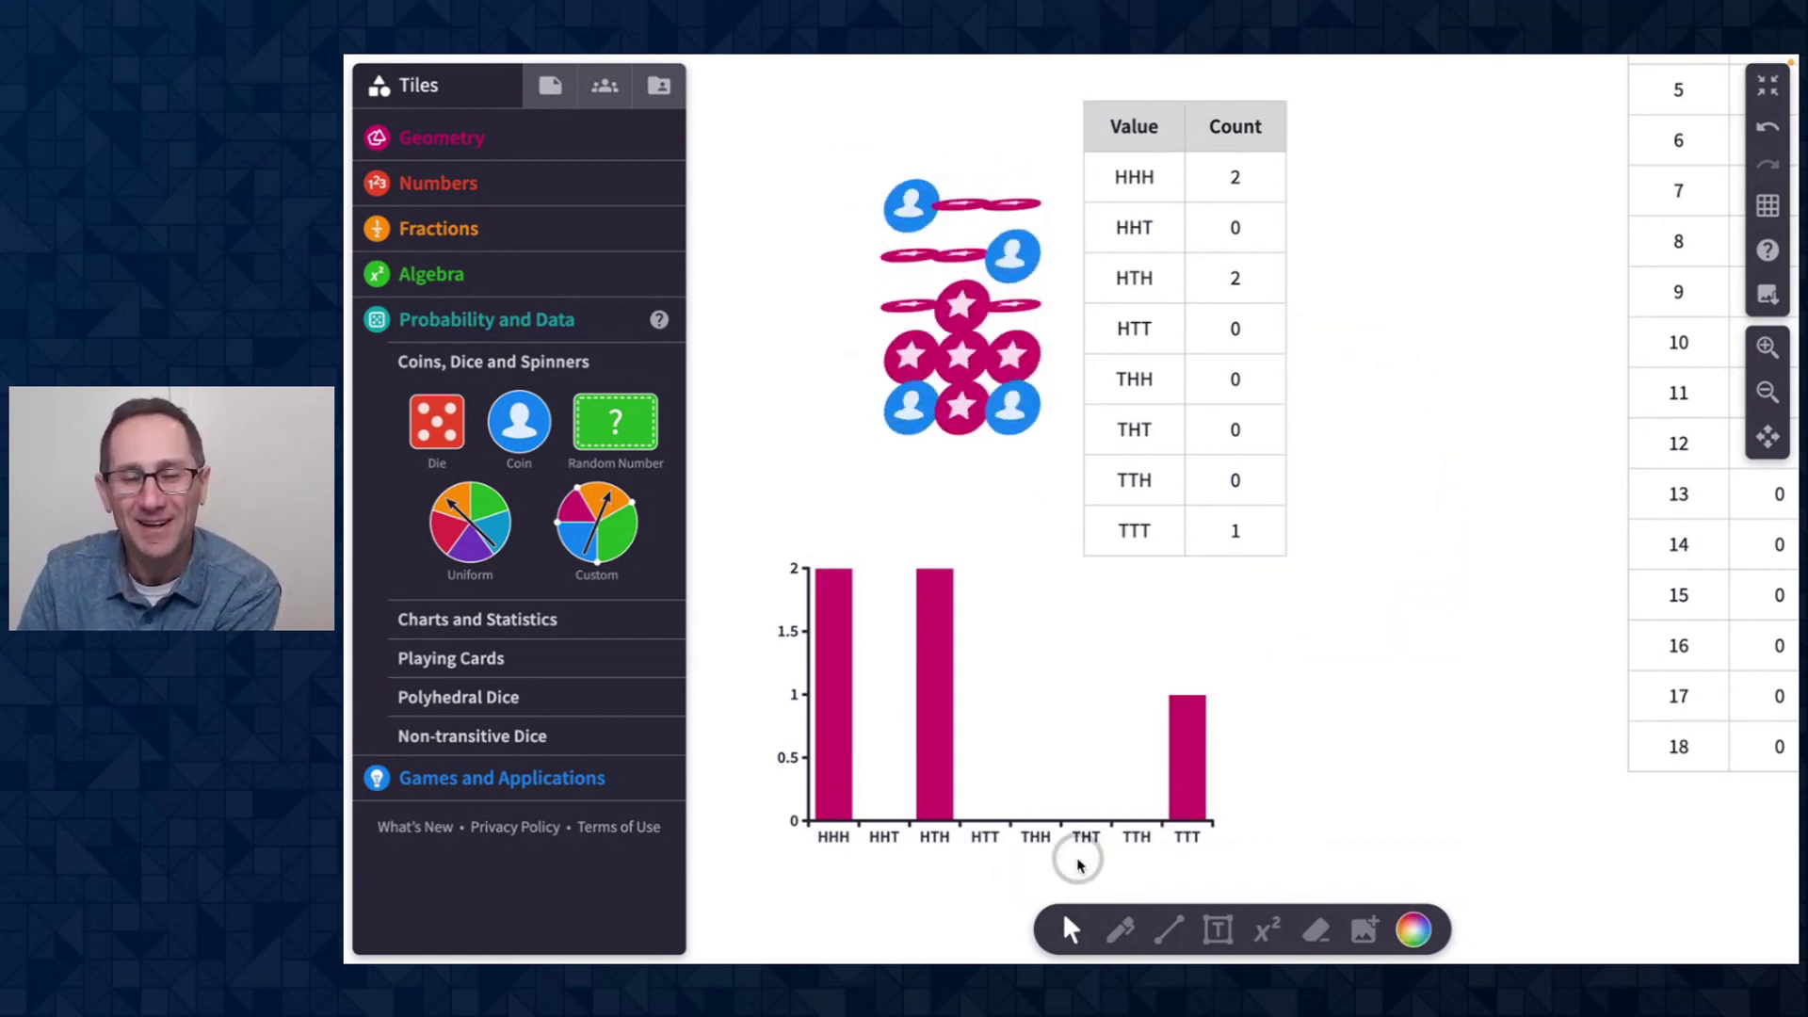
left_click(1080, 865)
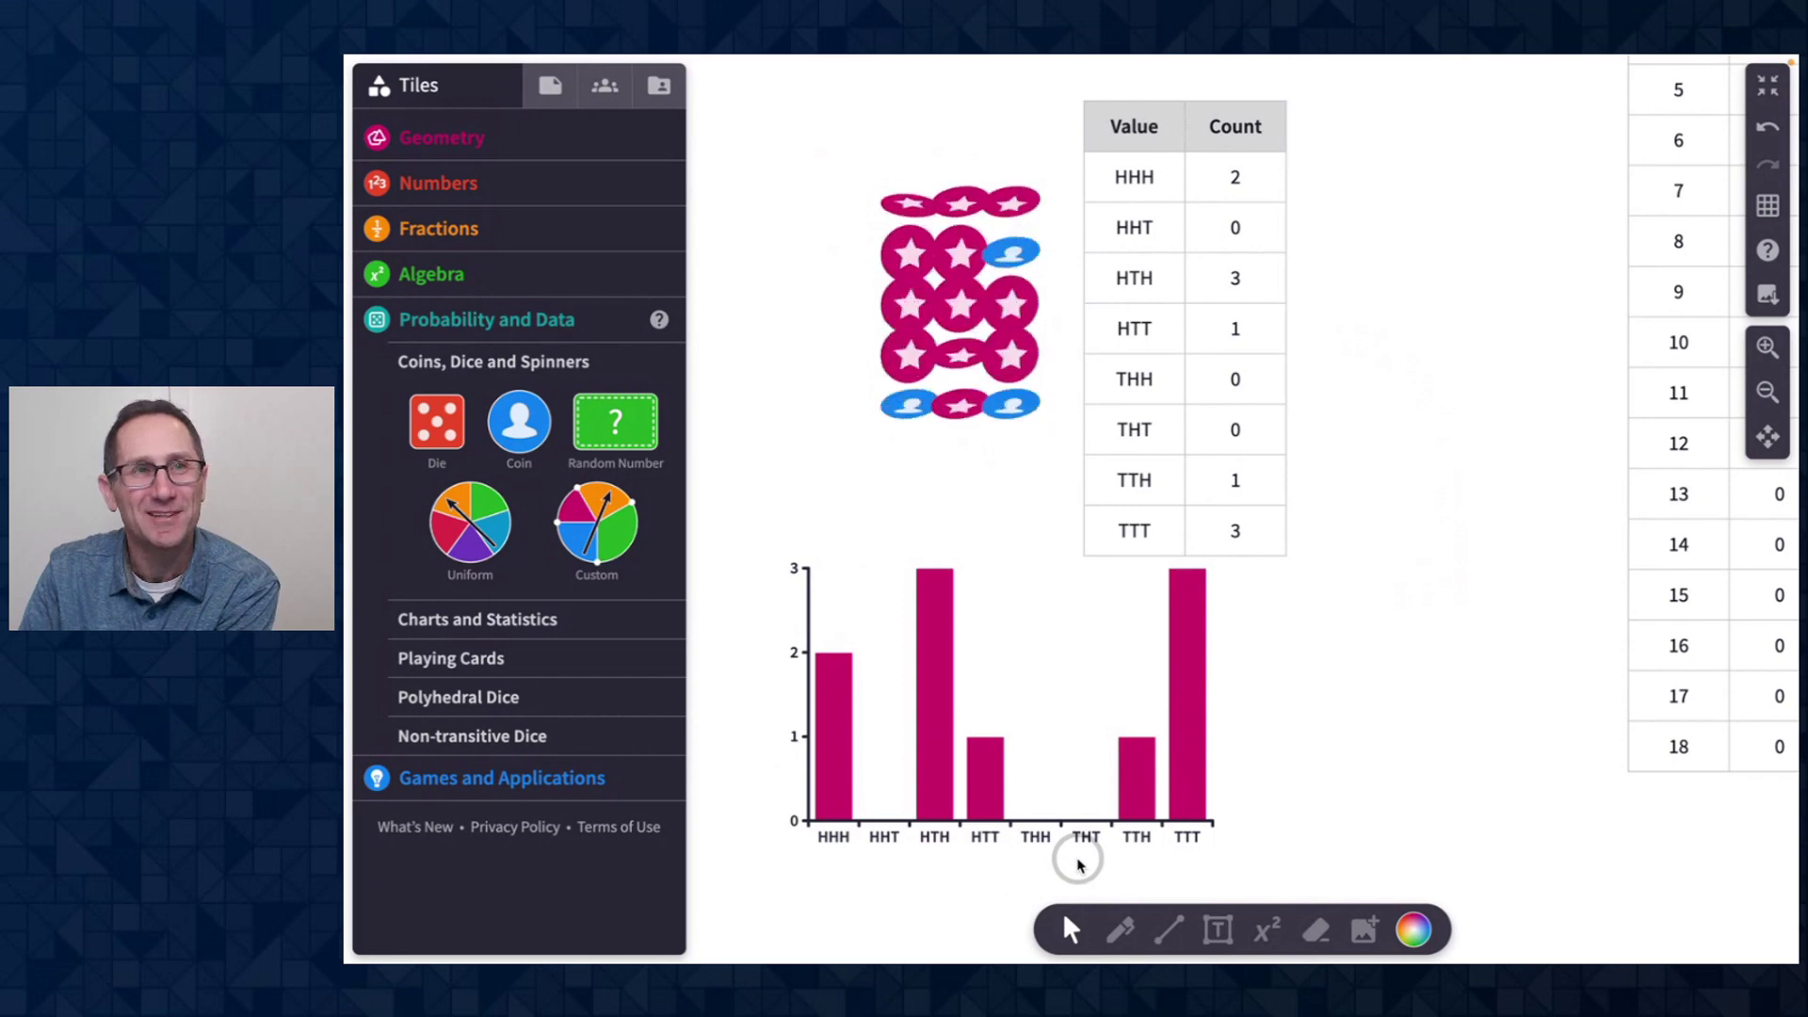
left_click(1080, 864)
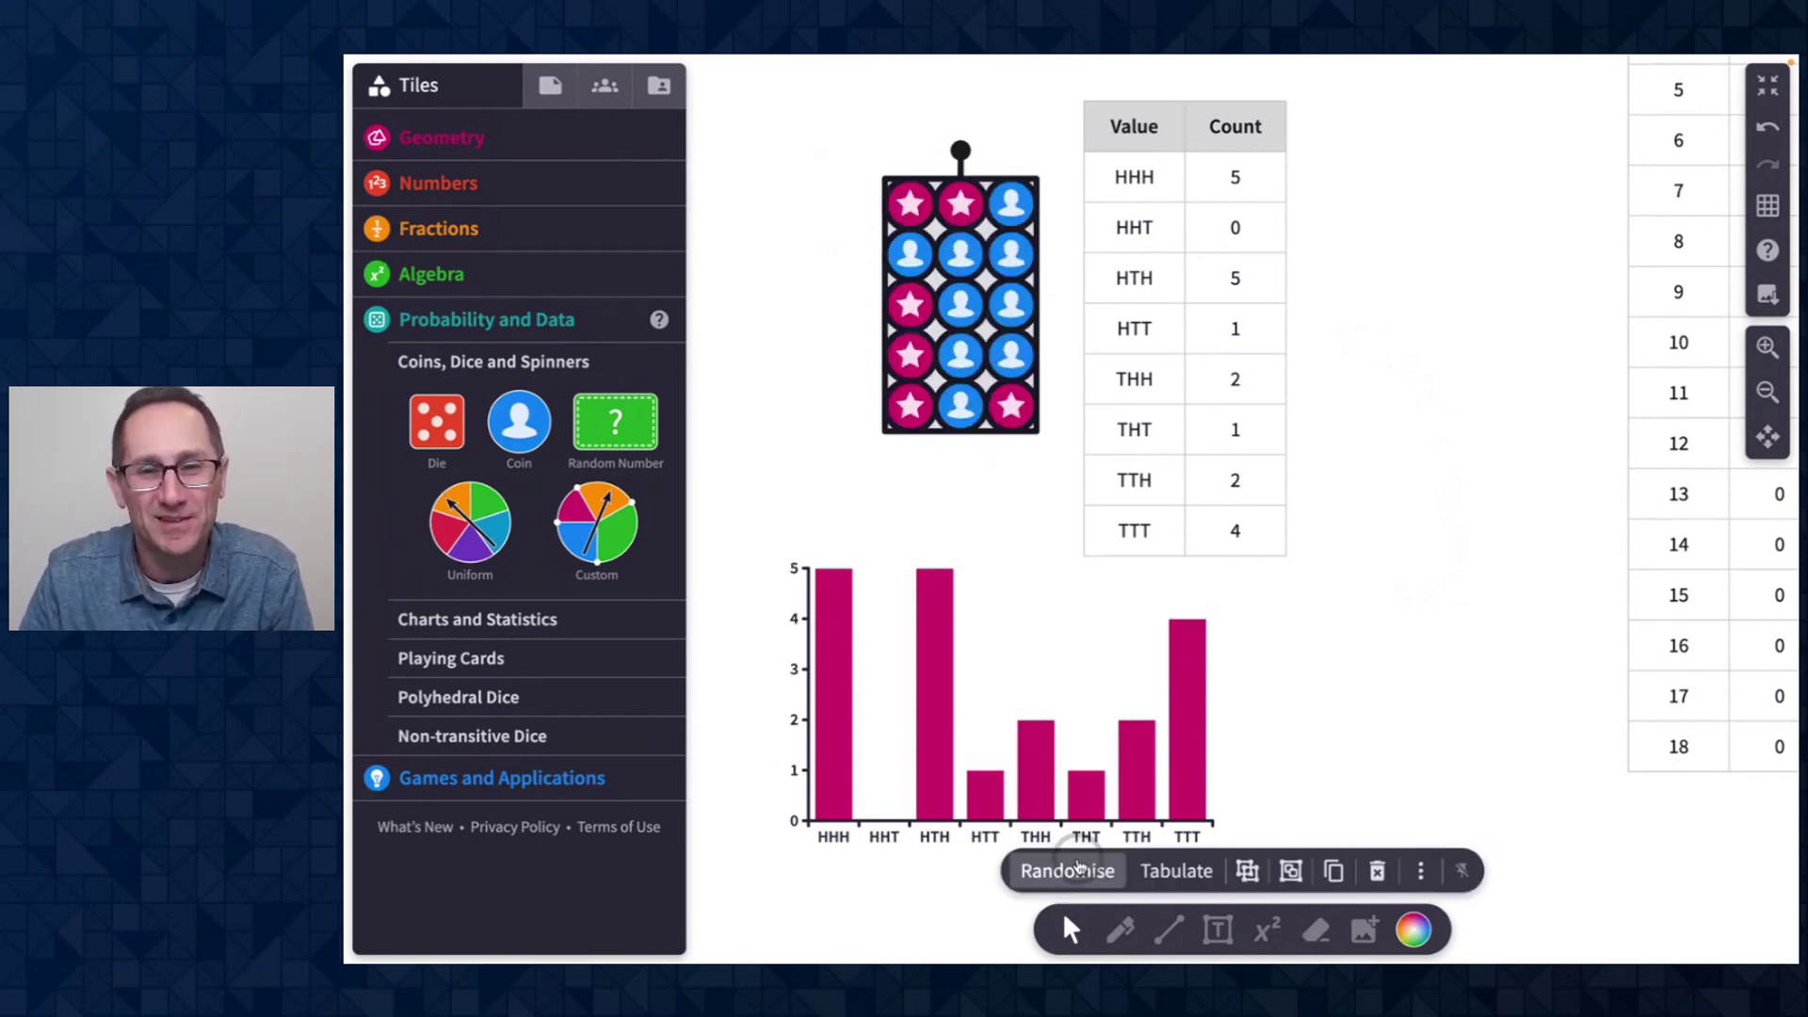
left_click(1081, 865)
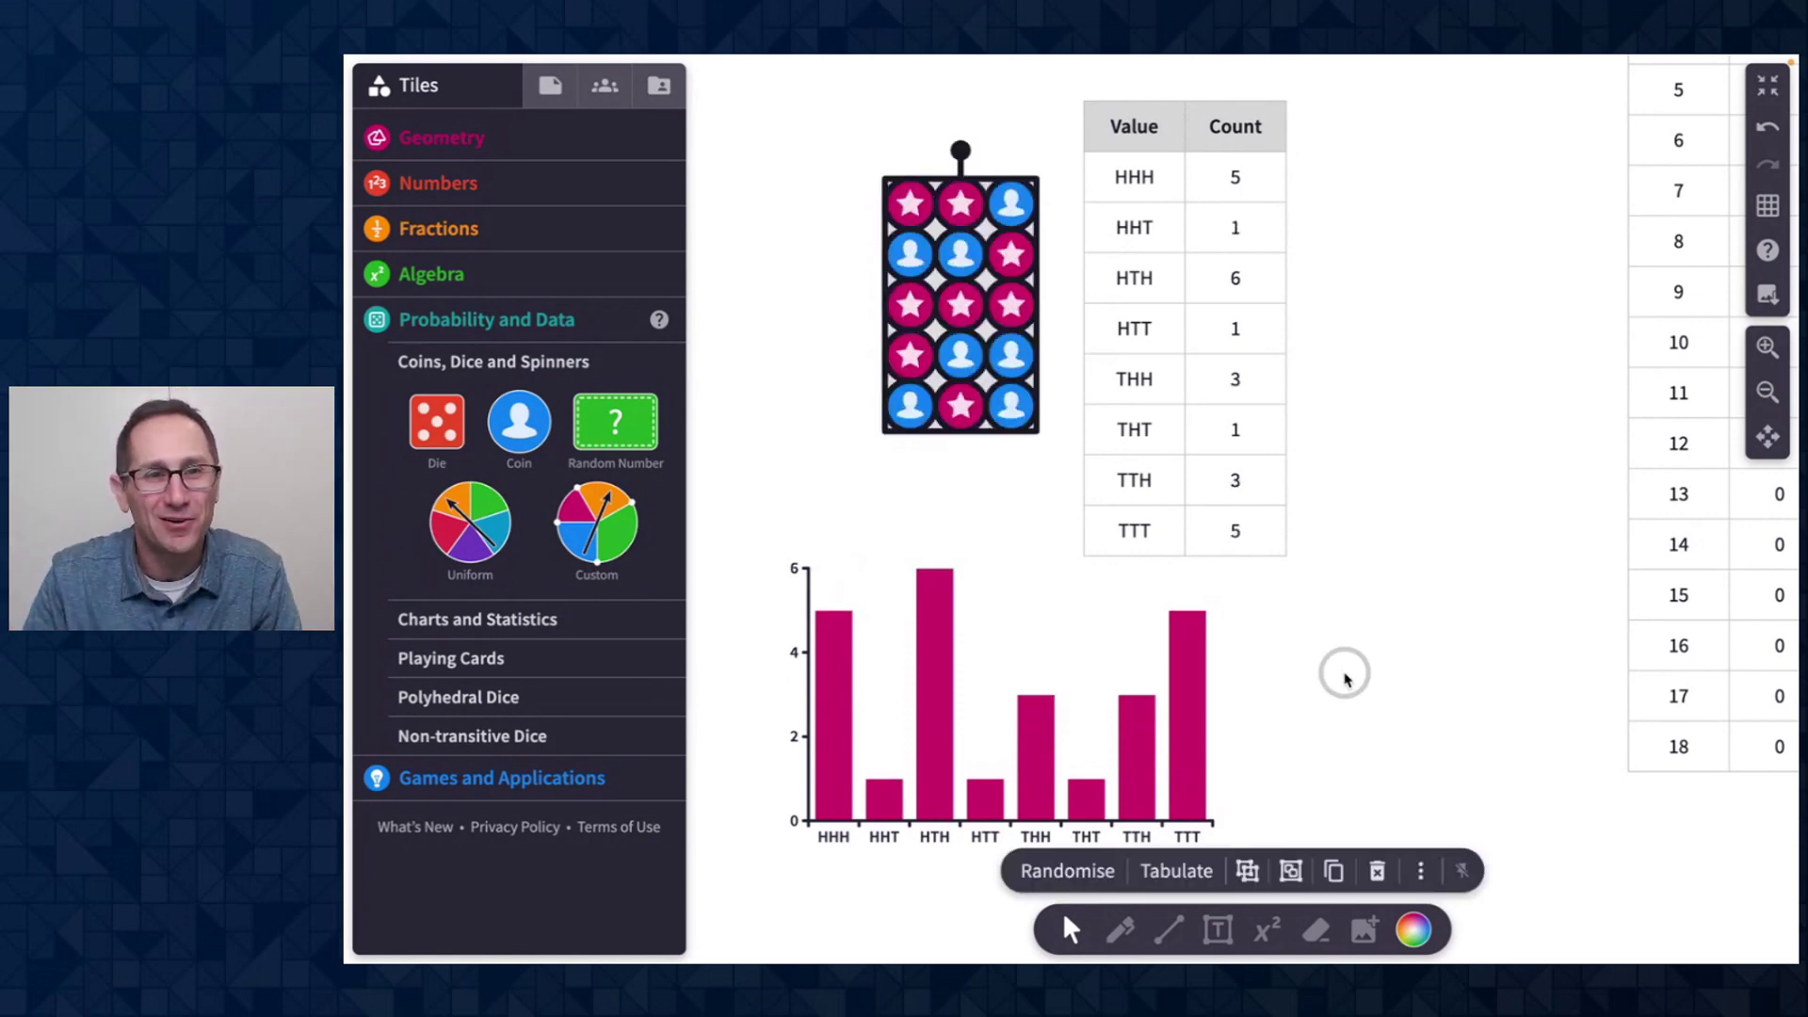
Step: Place a number line and add a single jump stretched from 1 to 9
scroll(1396, 534, "down", 4)
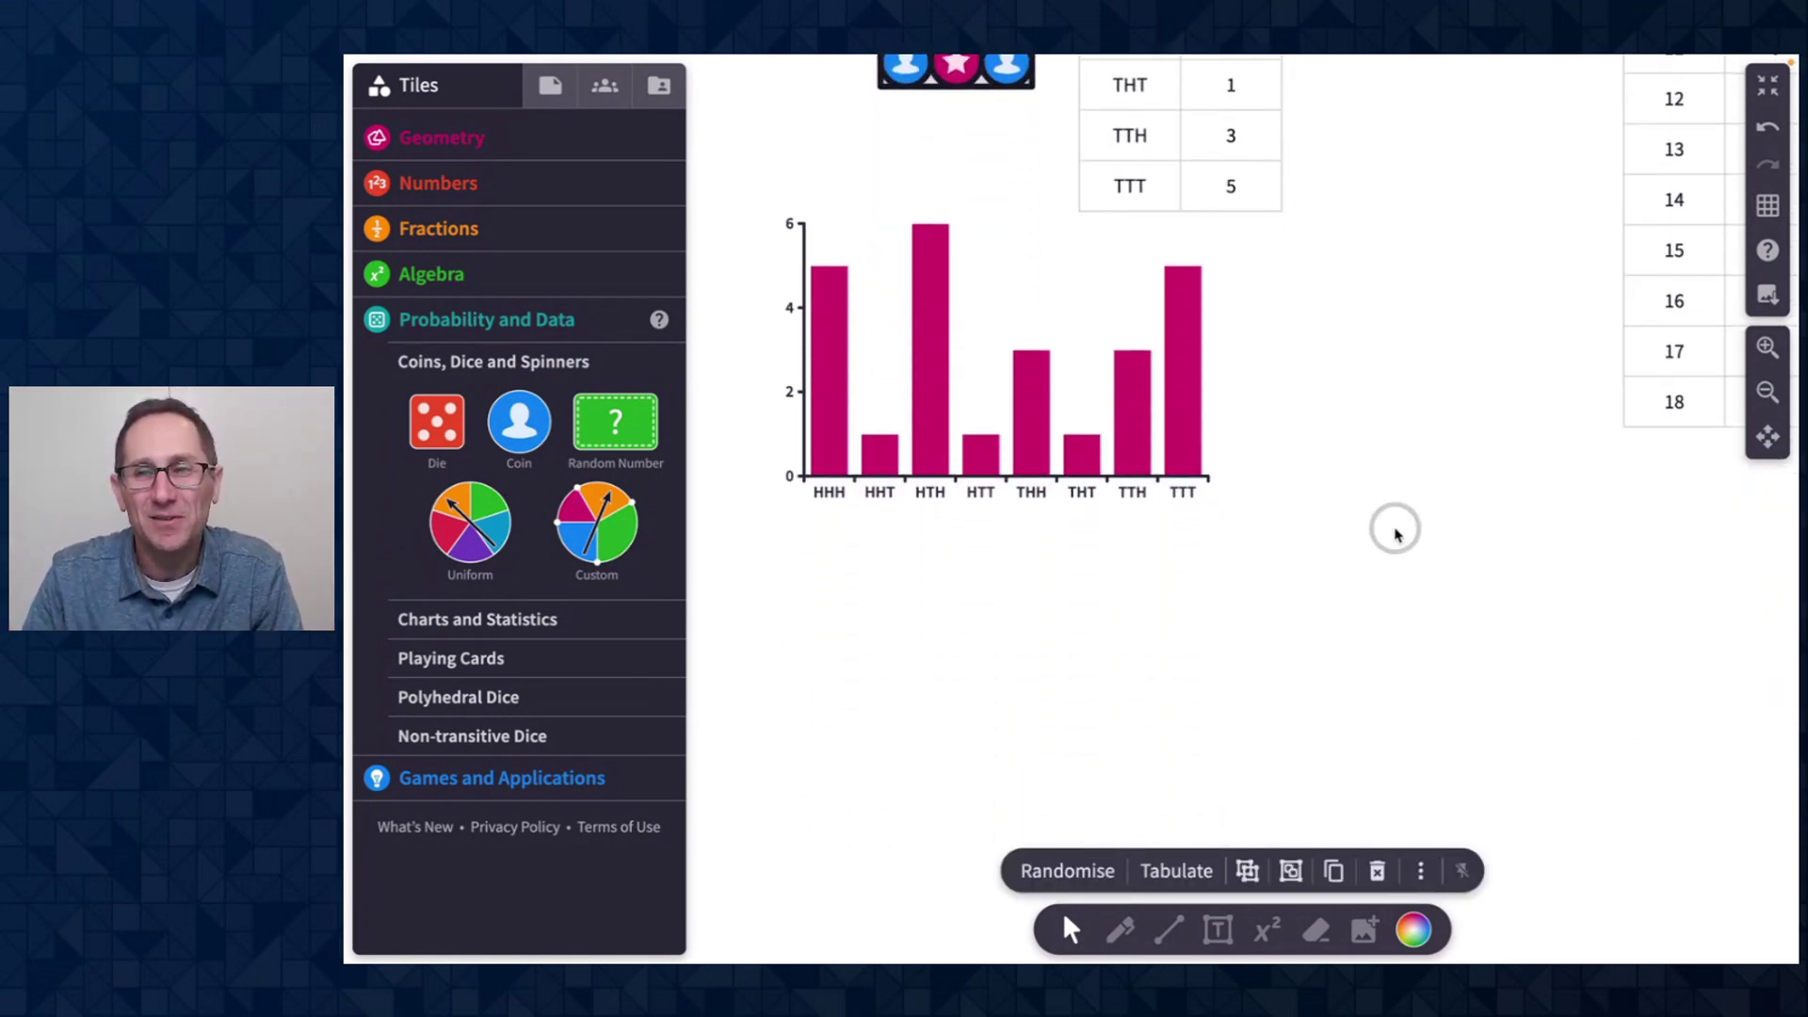
scroll(990, 626, "down", 3)
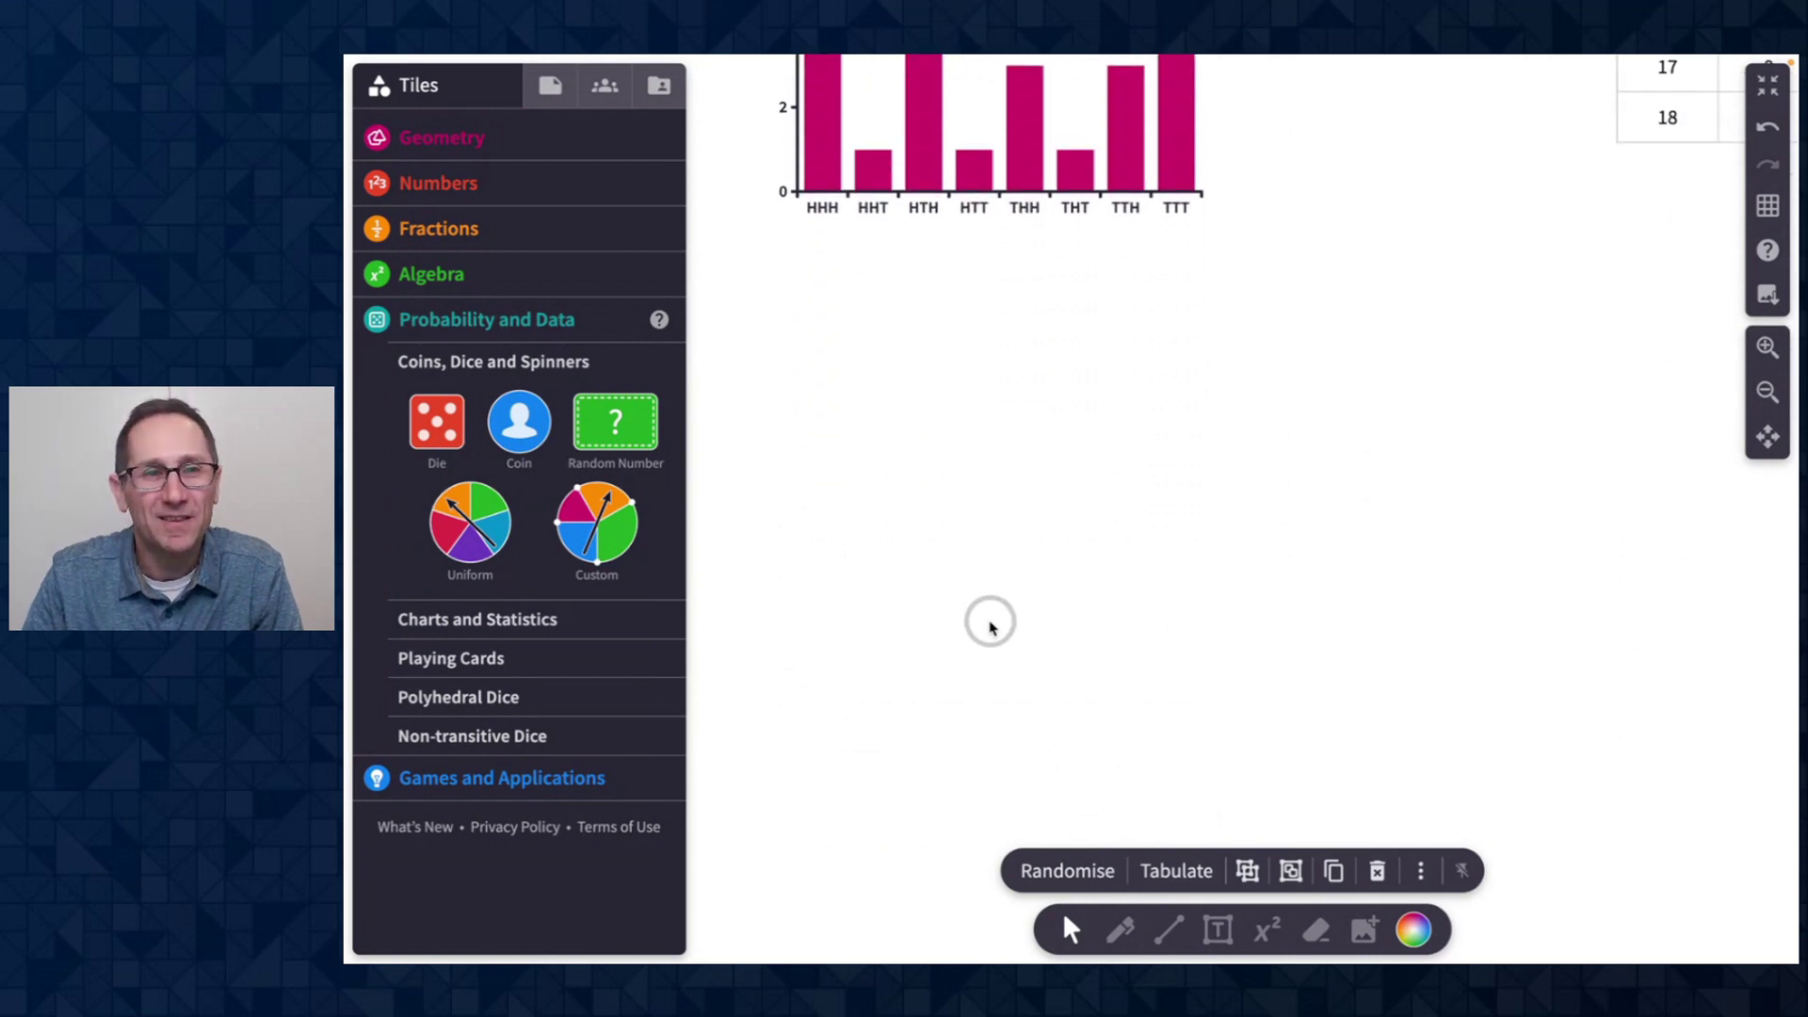
left_click(438, 183)
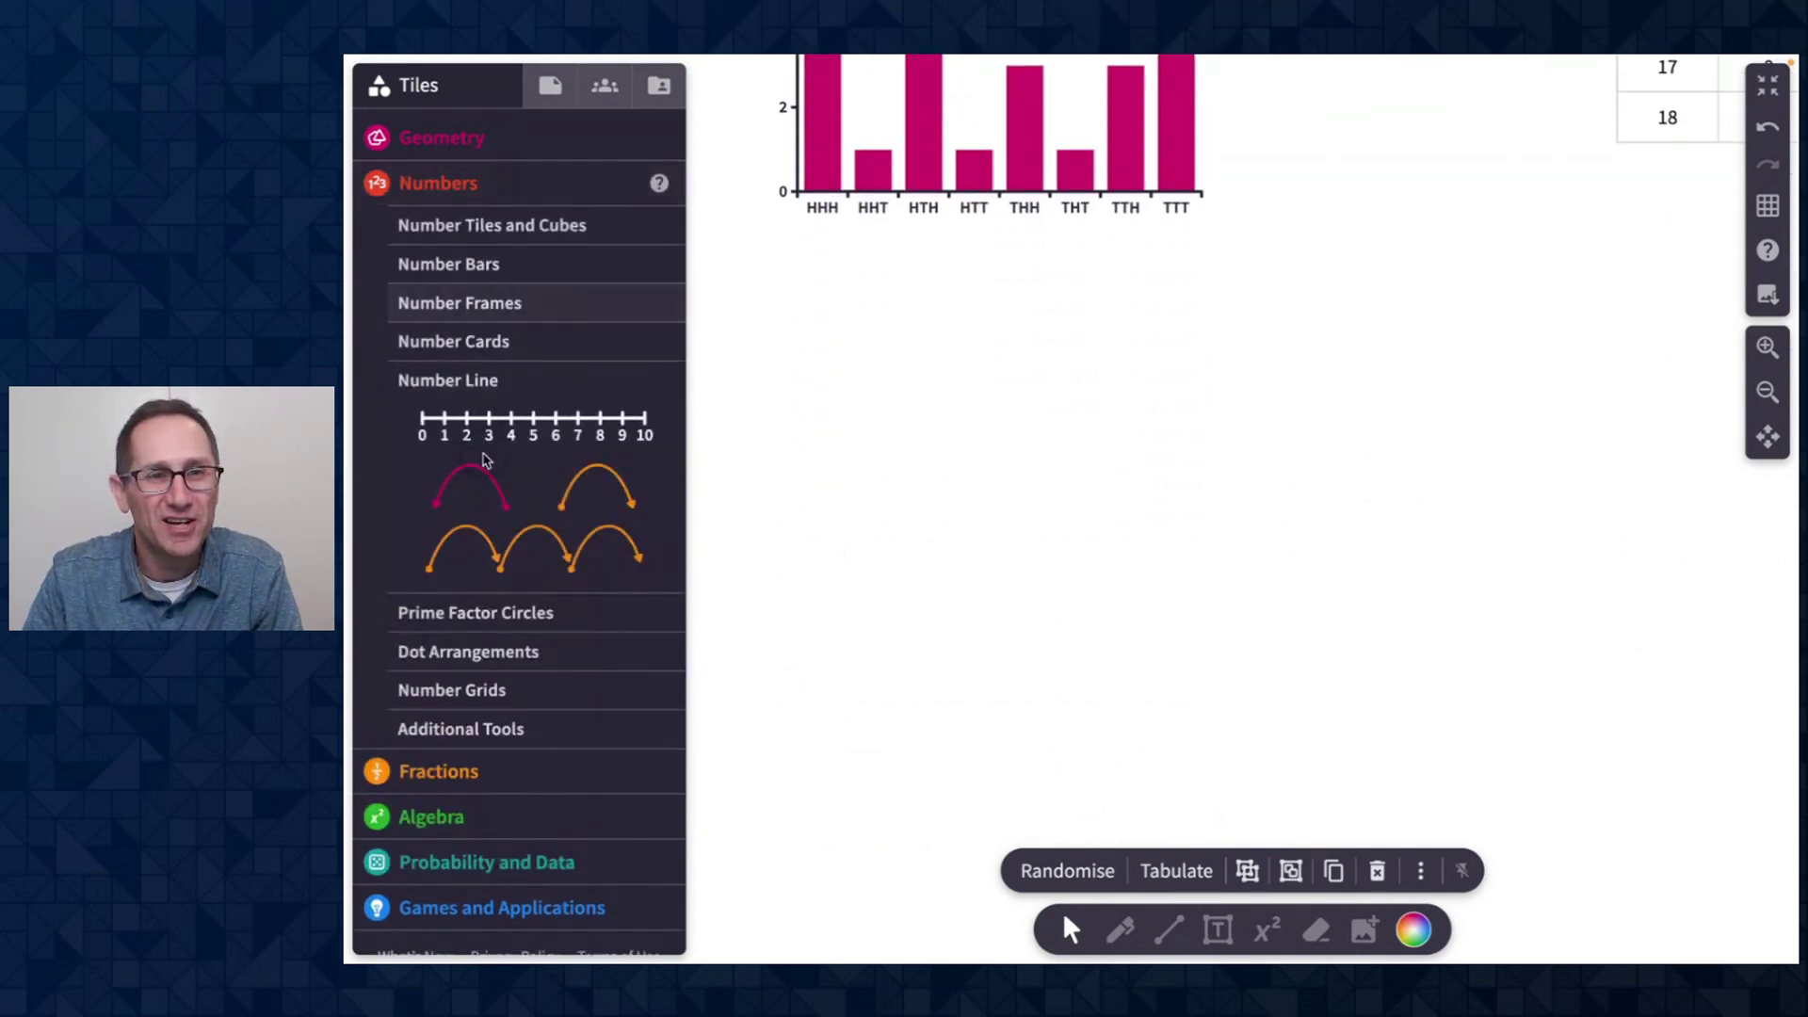
left_click_drag(479, 428, 1199, 468)
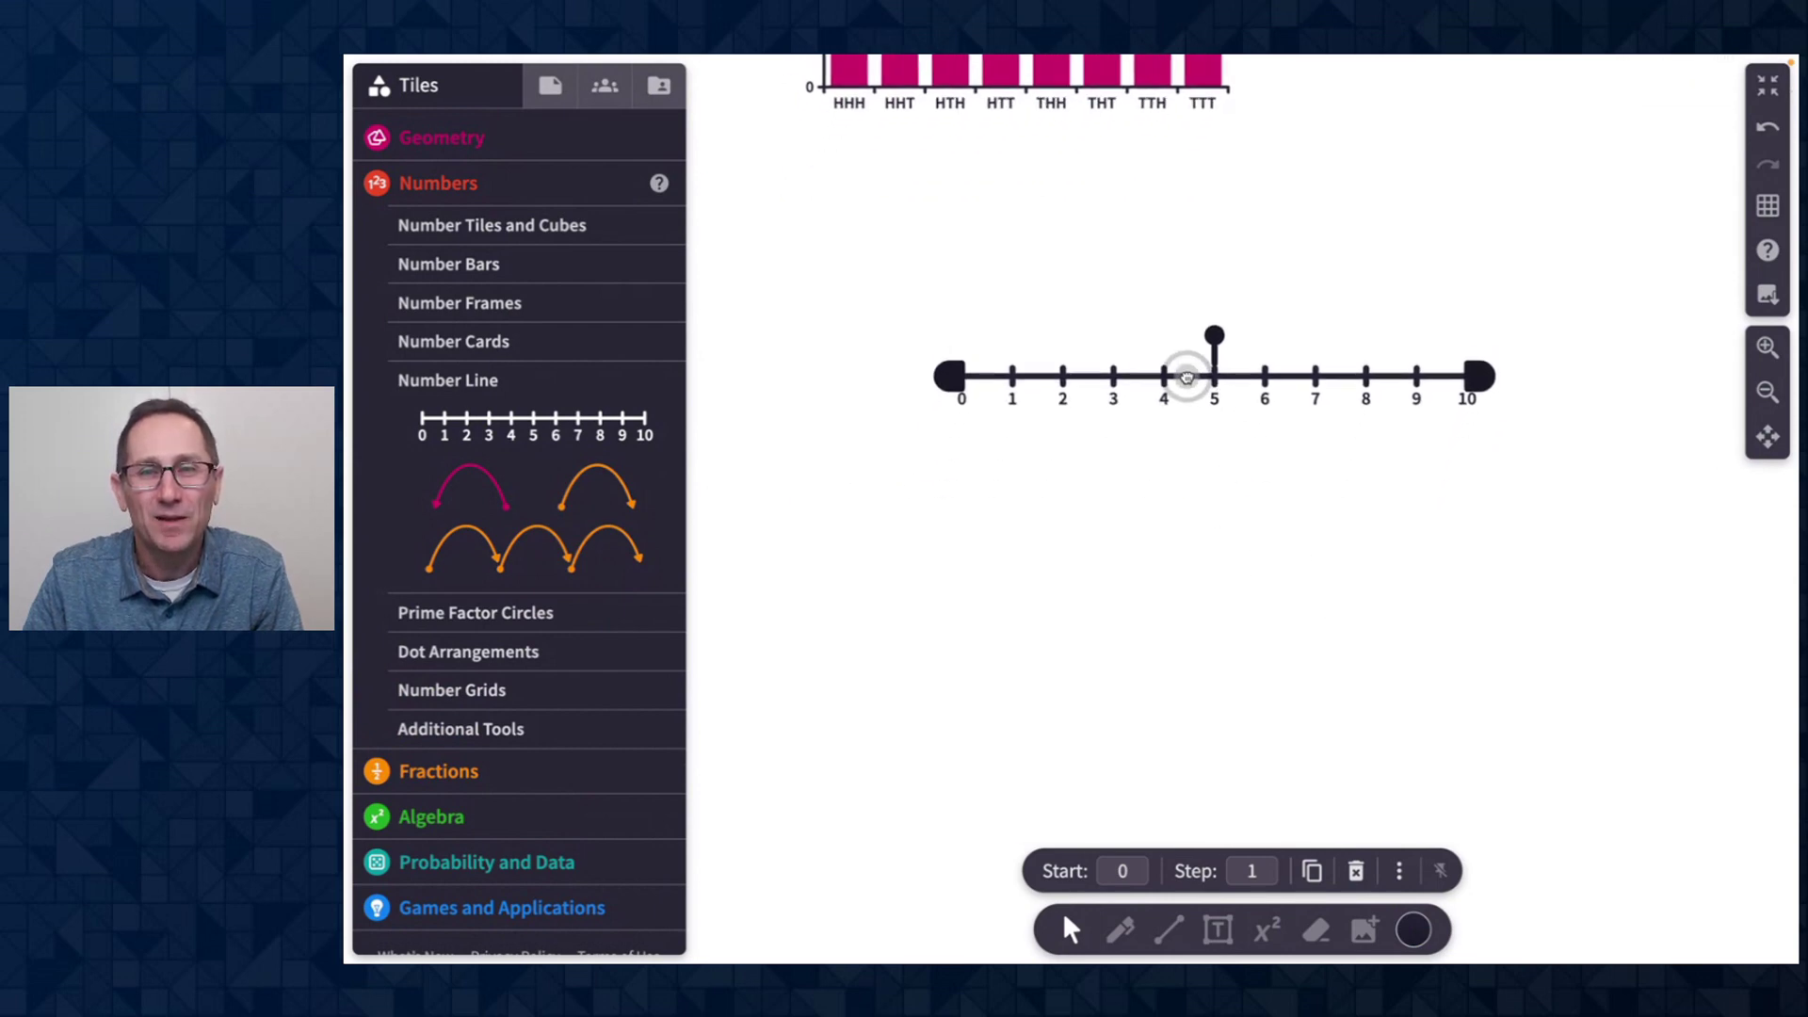
left_click(1766, 349)
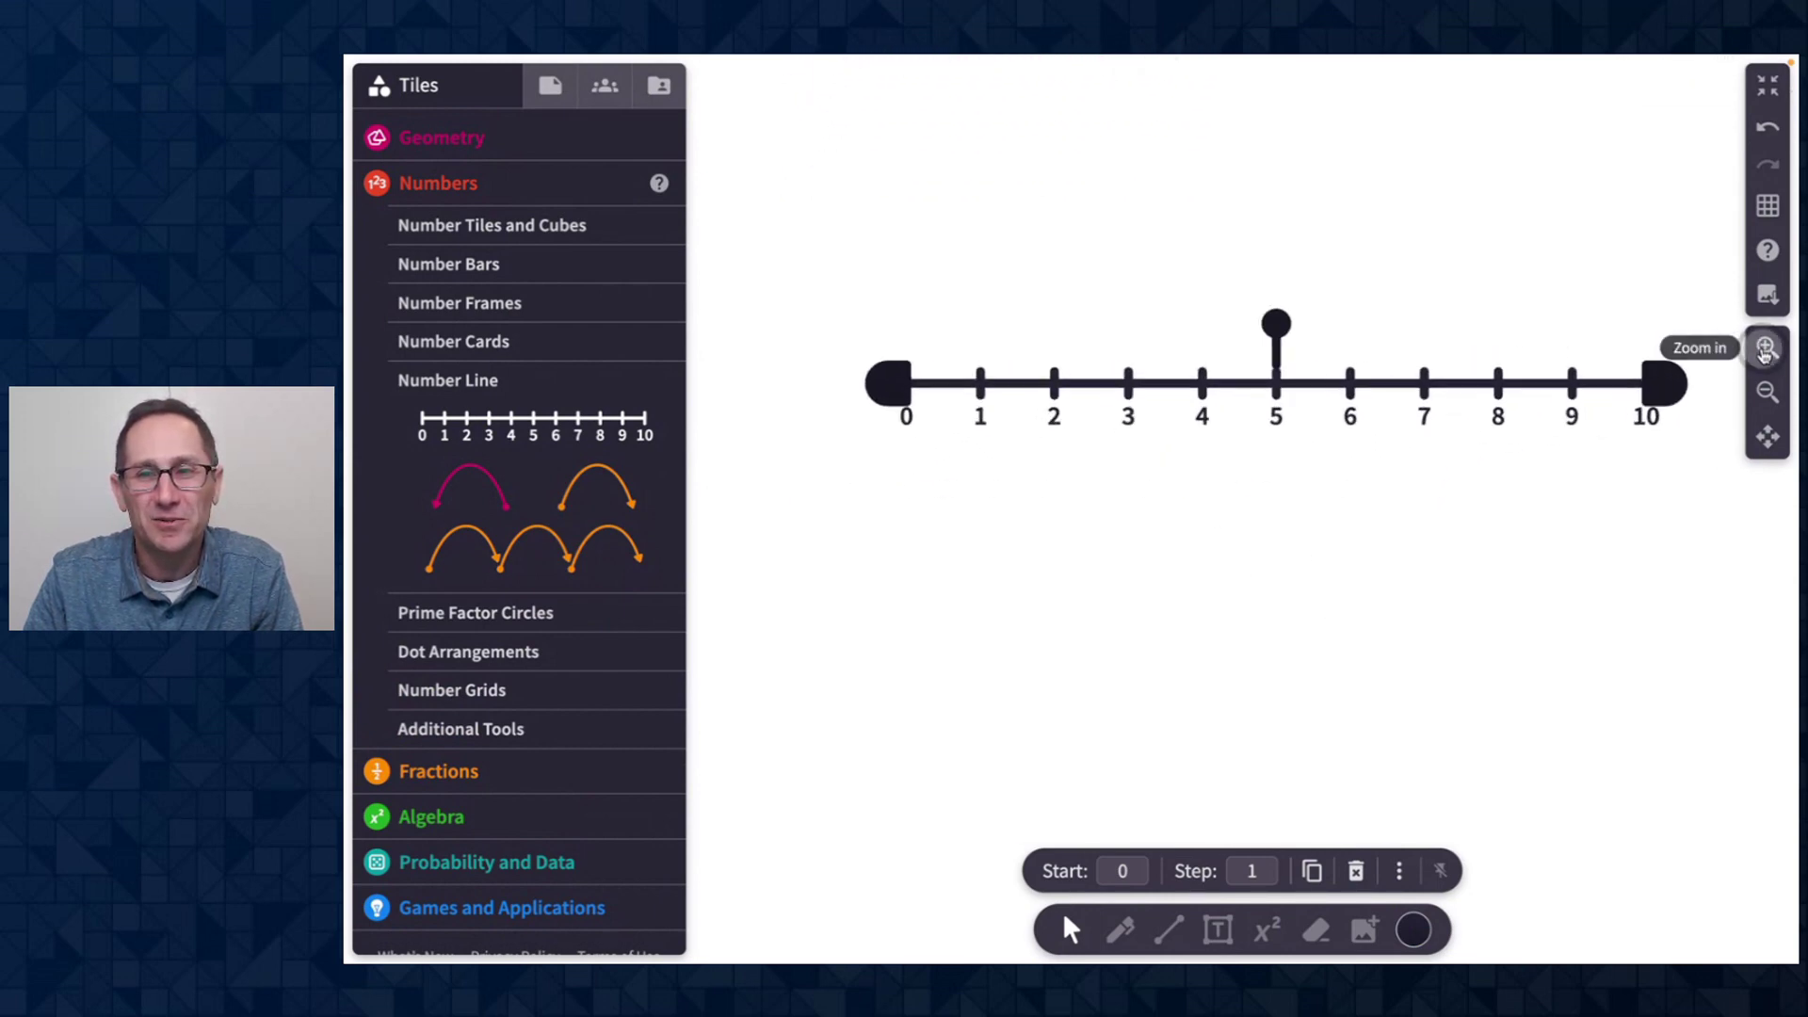
left_click_drag(1420, 384, 1326, 393)
left_click(1110, 585)
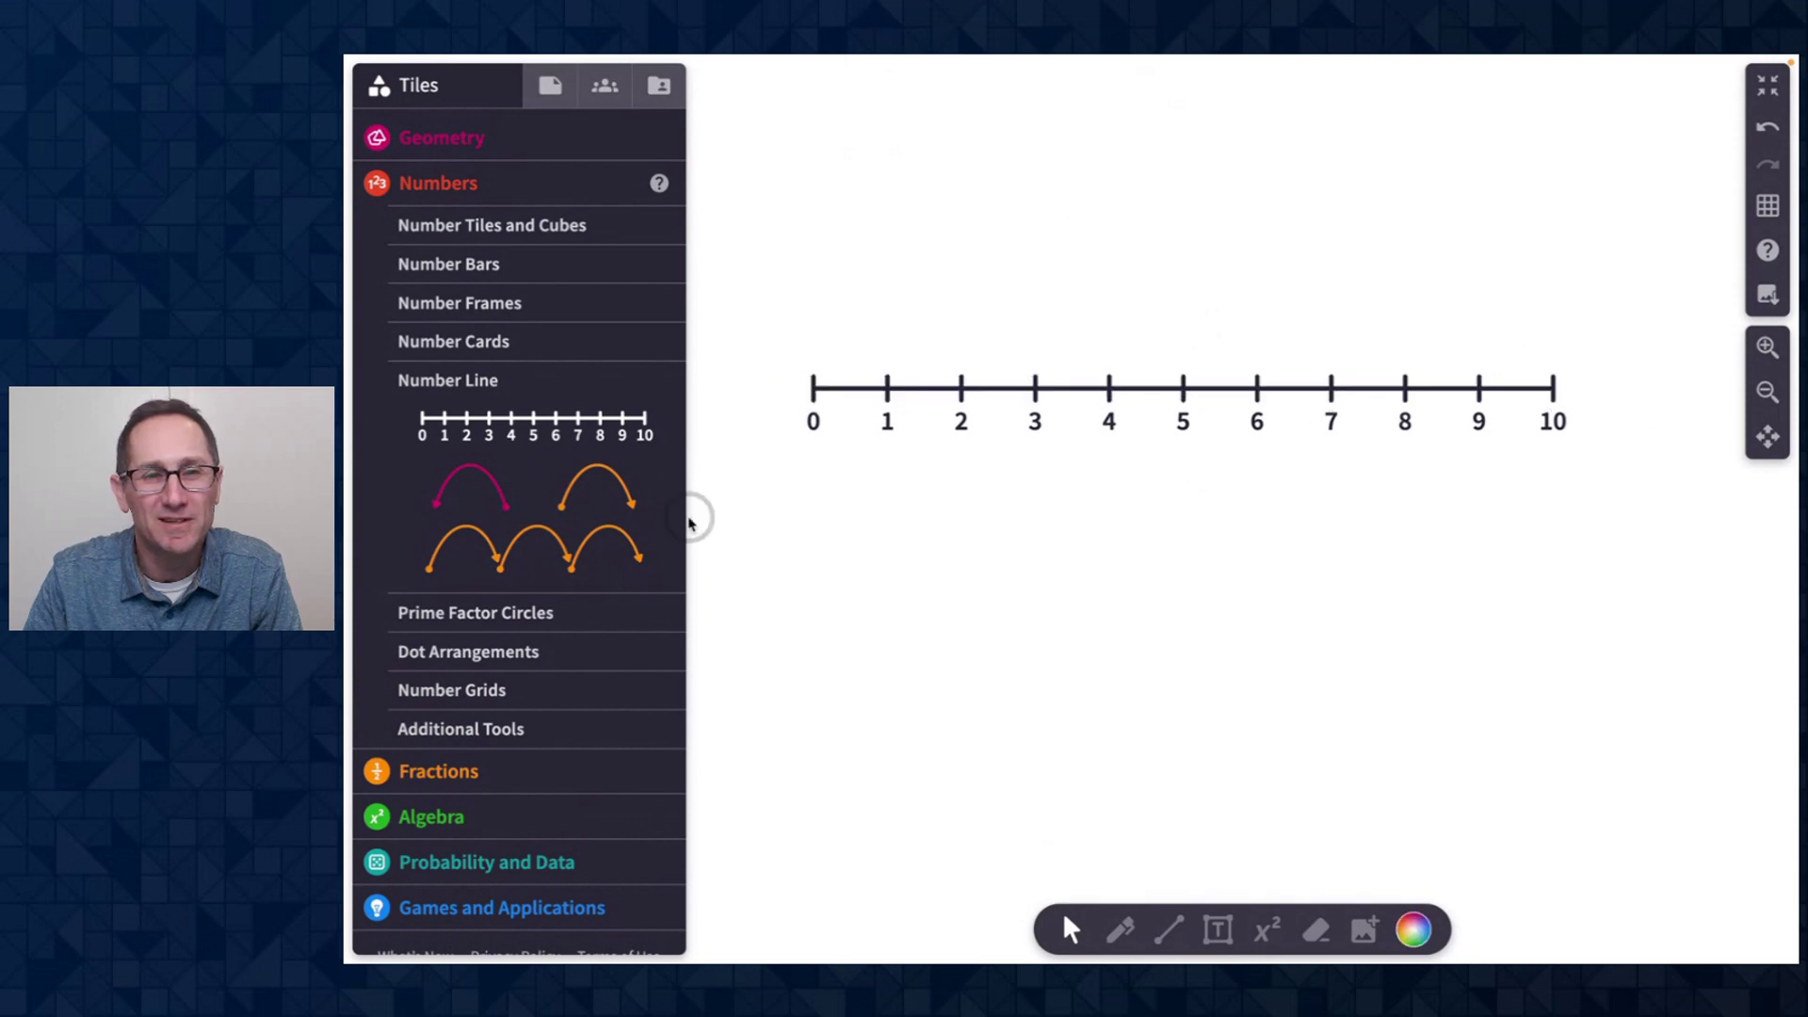
left_click_drag(584, 481, 956, 338)
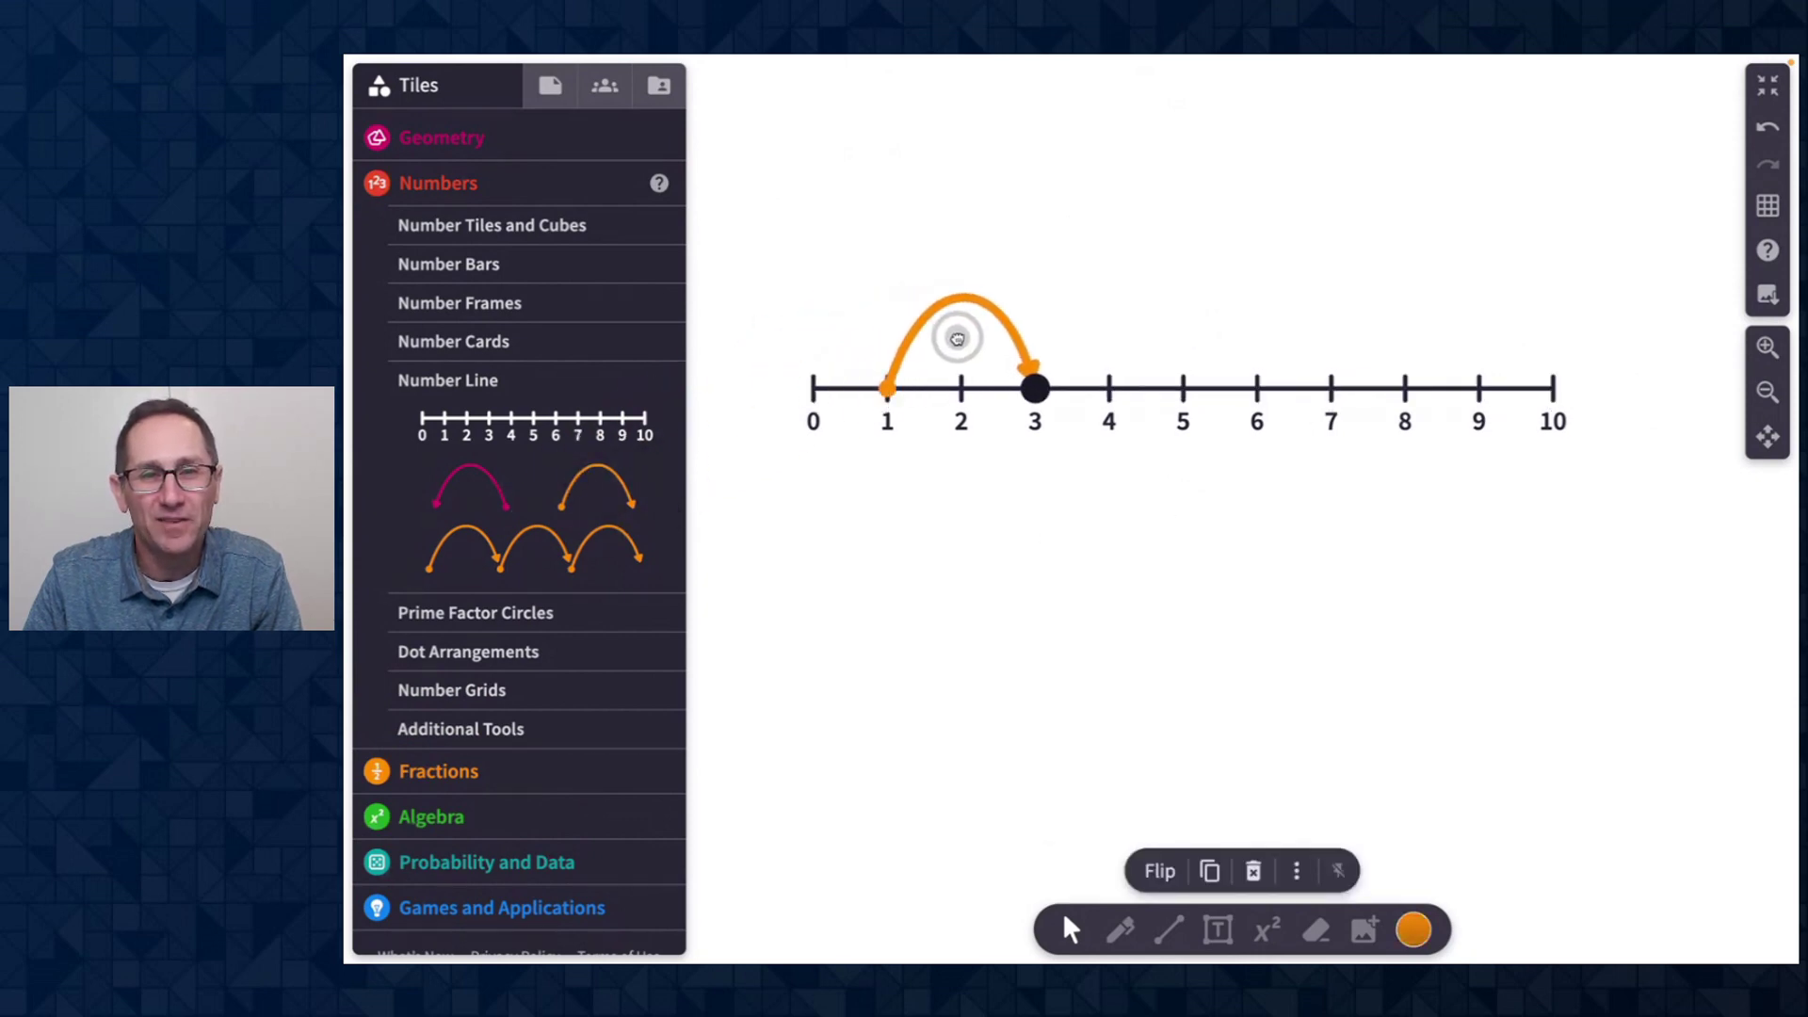
left_click_drag(1035, 381, 1482, 386)
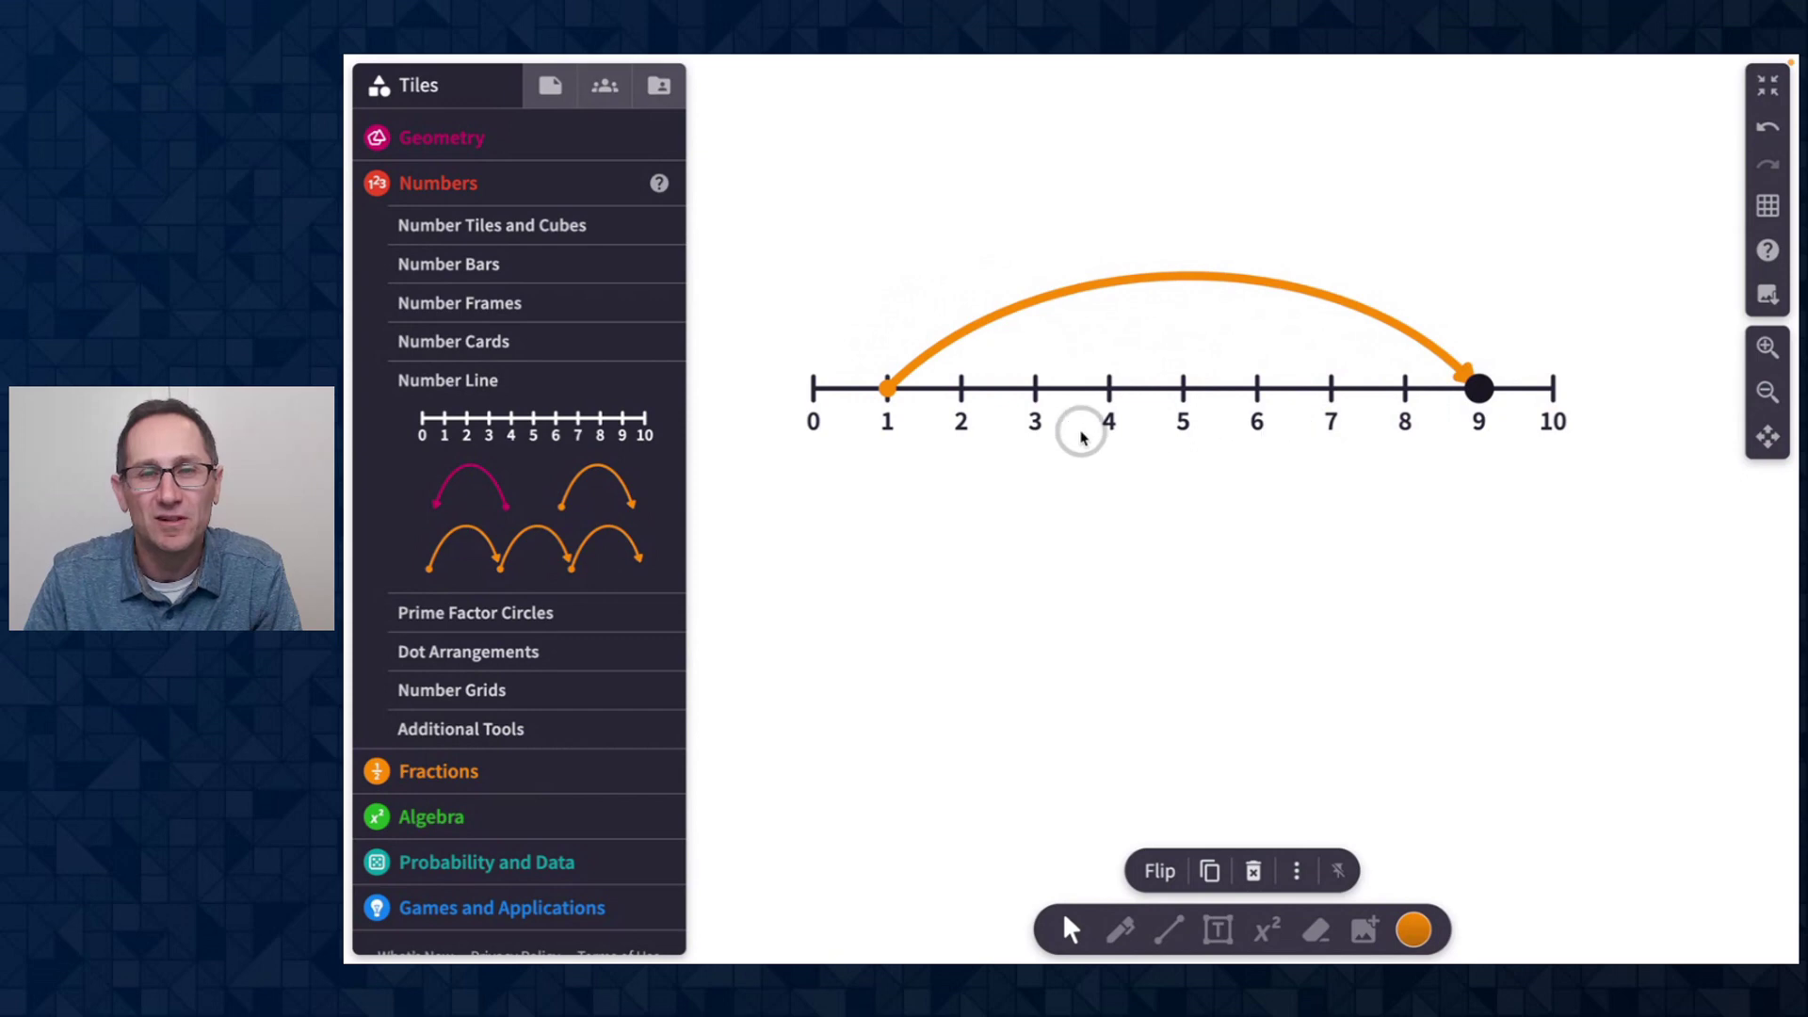
Step: Add a second number line below with two jumps landing at 3 and 6
left_click(1017, 391)
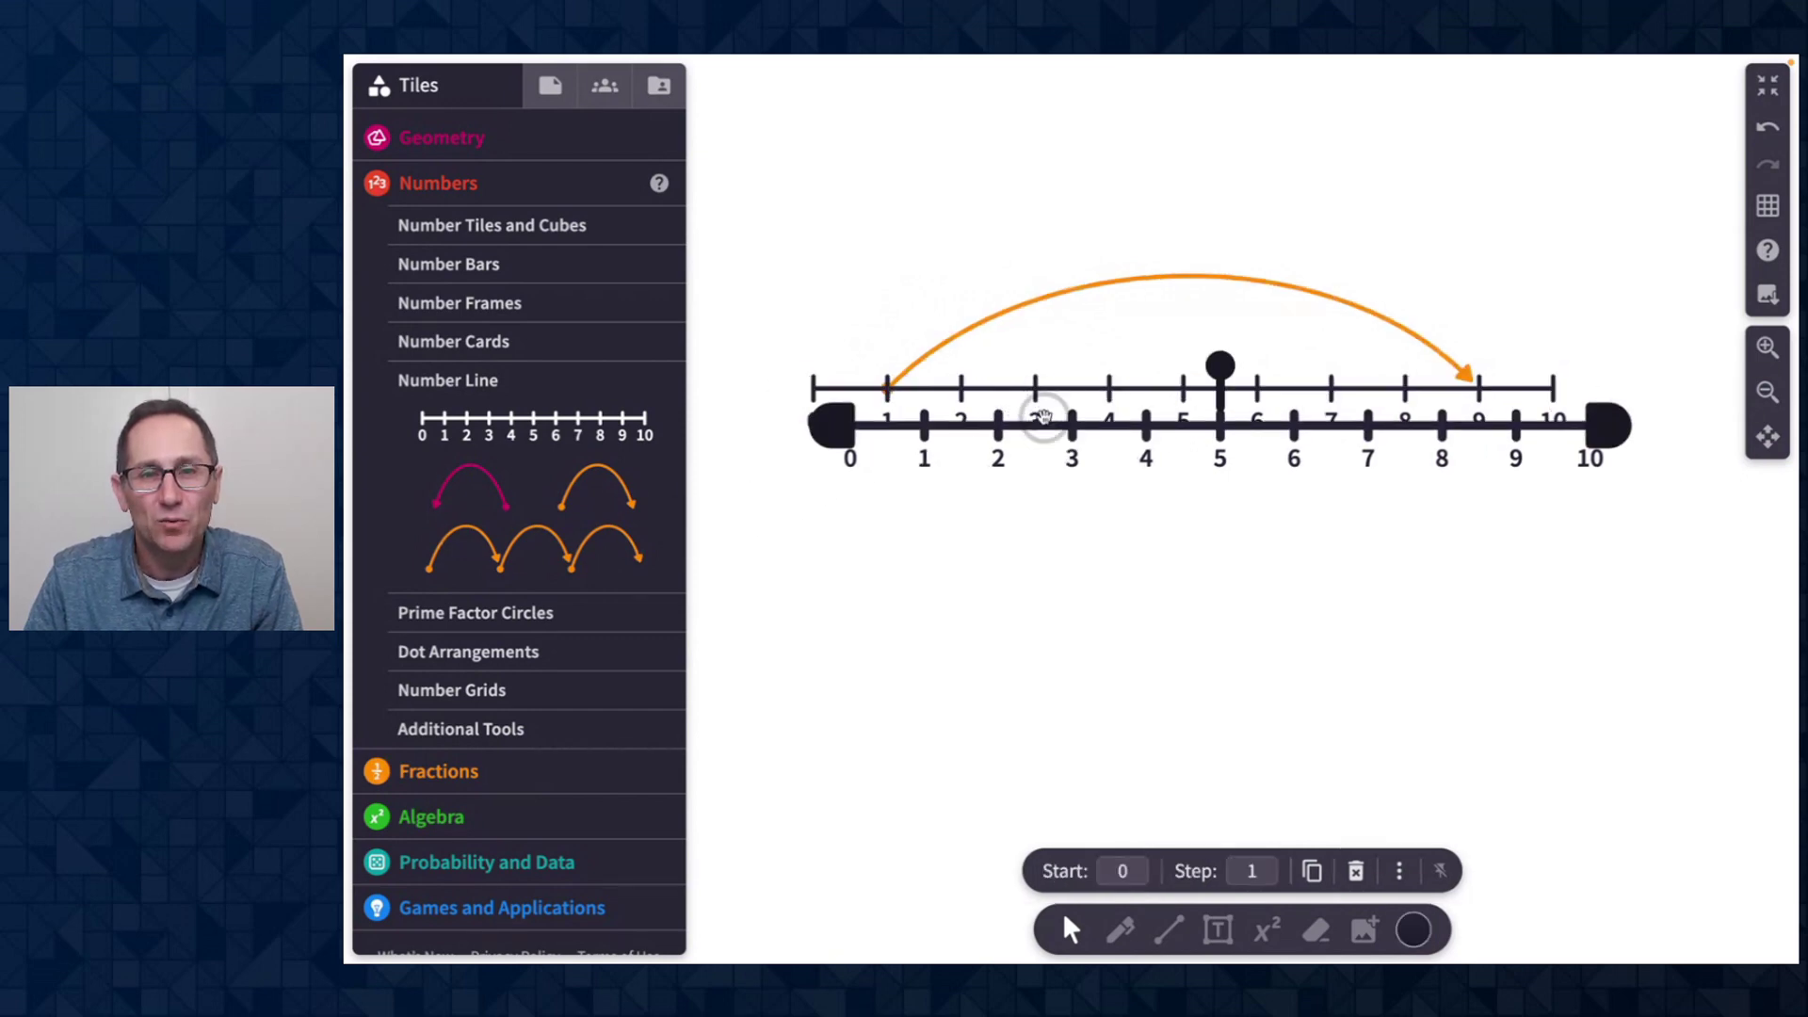
left_click_drag(1044, 417, 1018, 582)
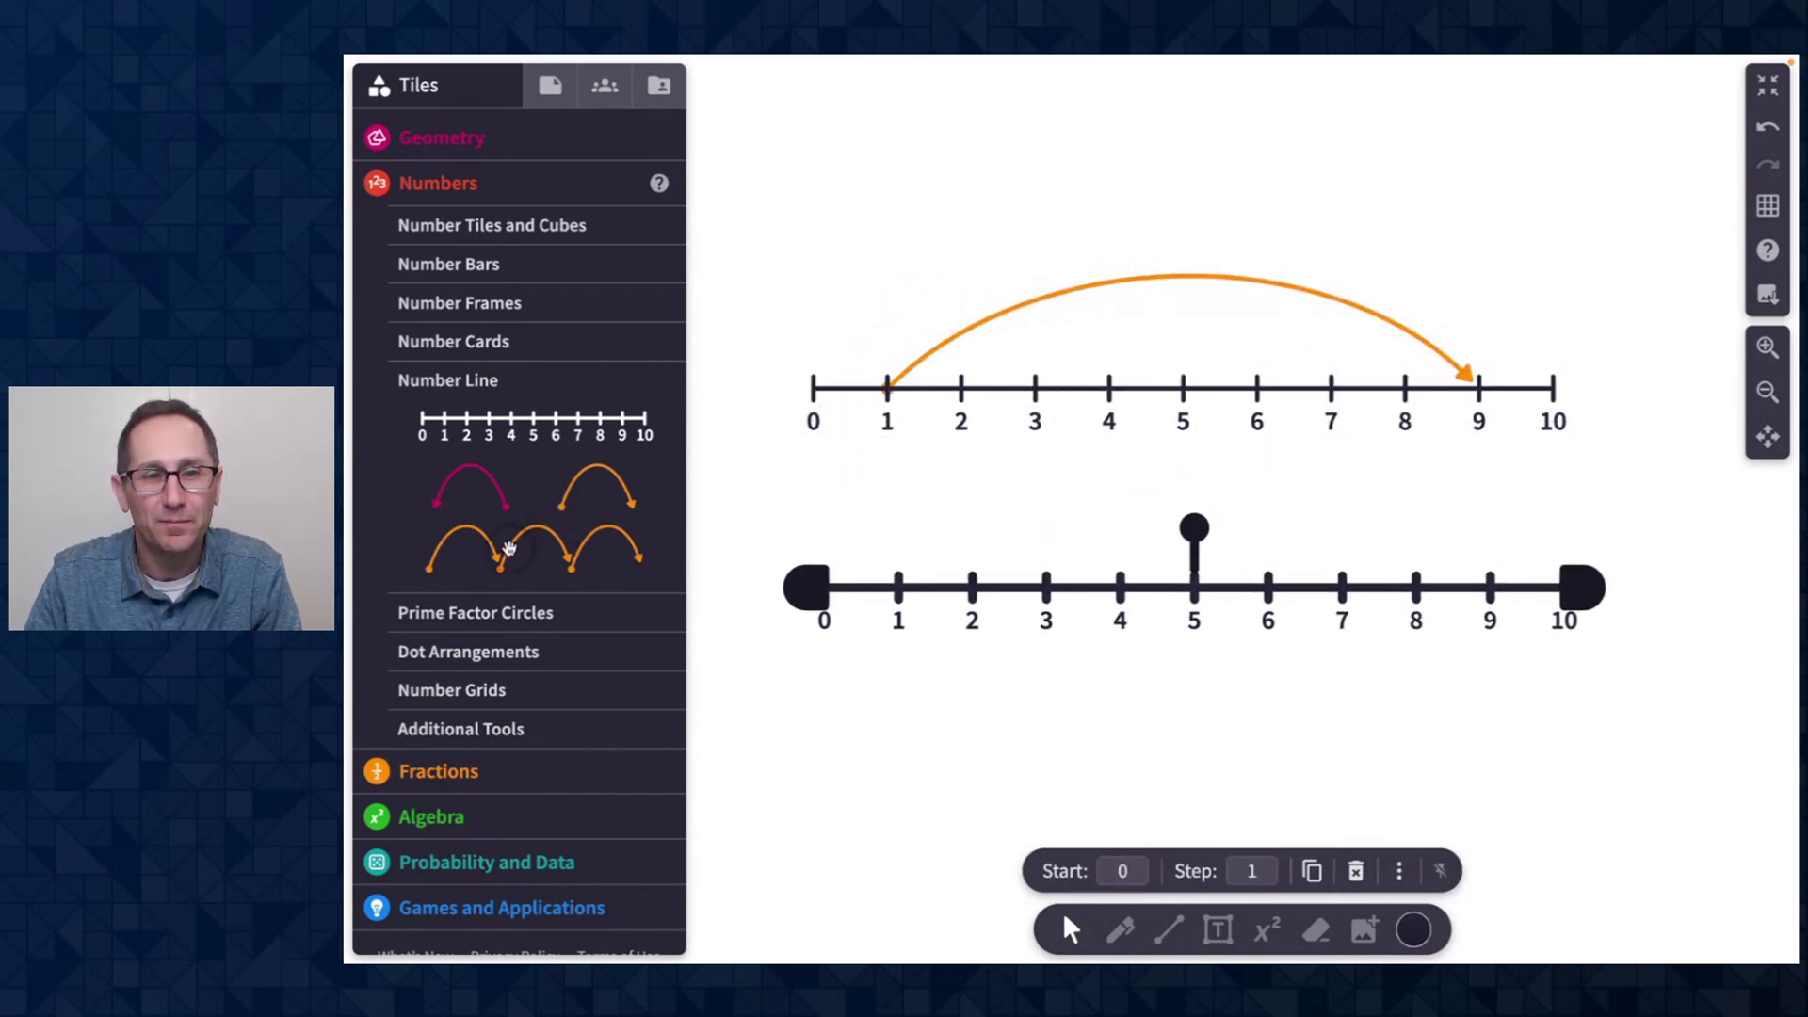
left_click_drag(509, 549, 1128, 545)
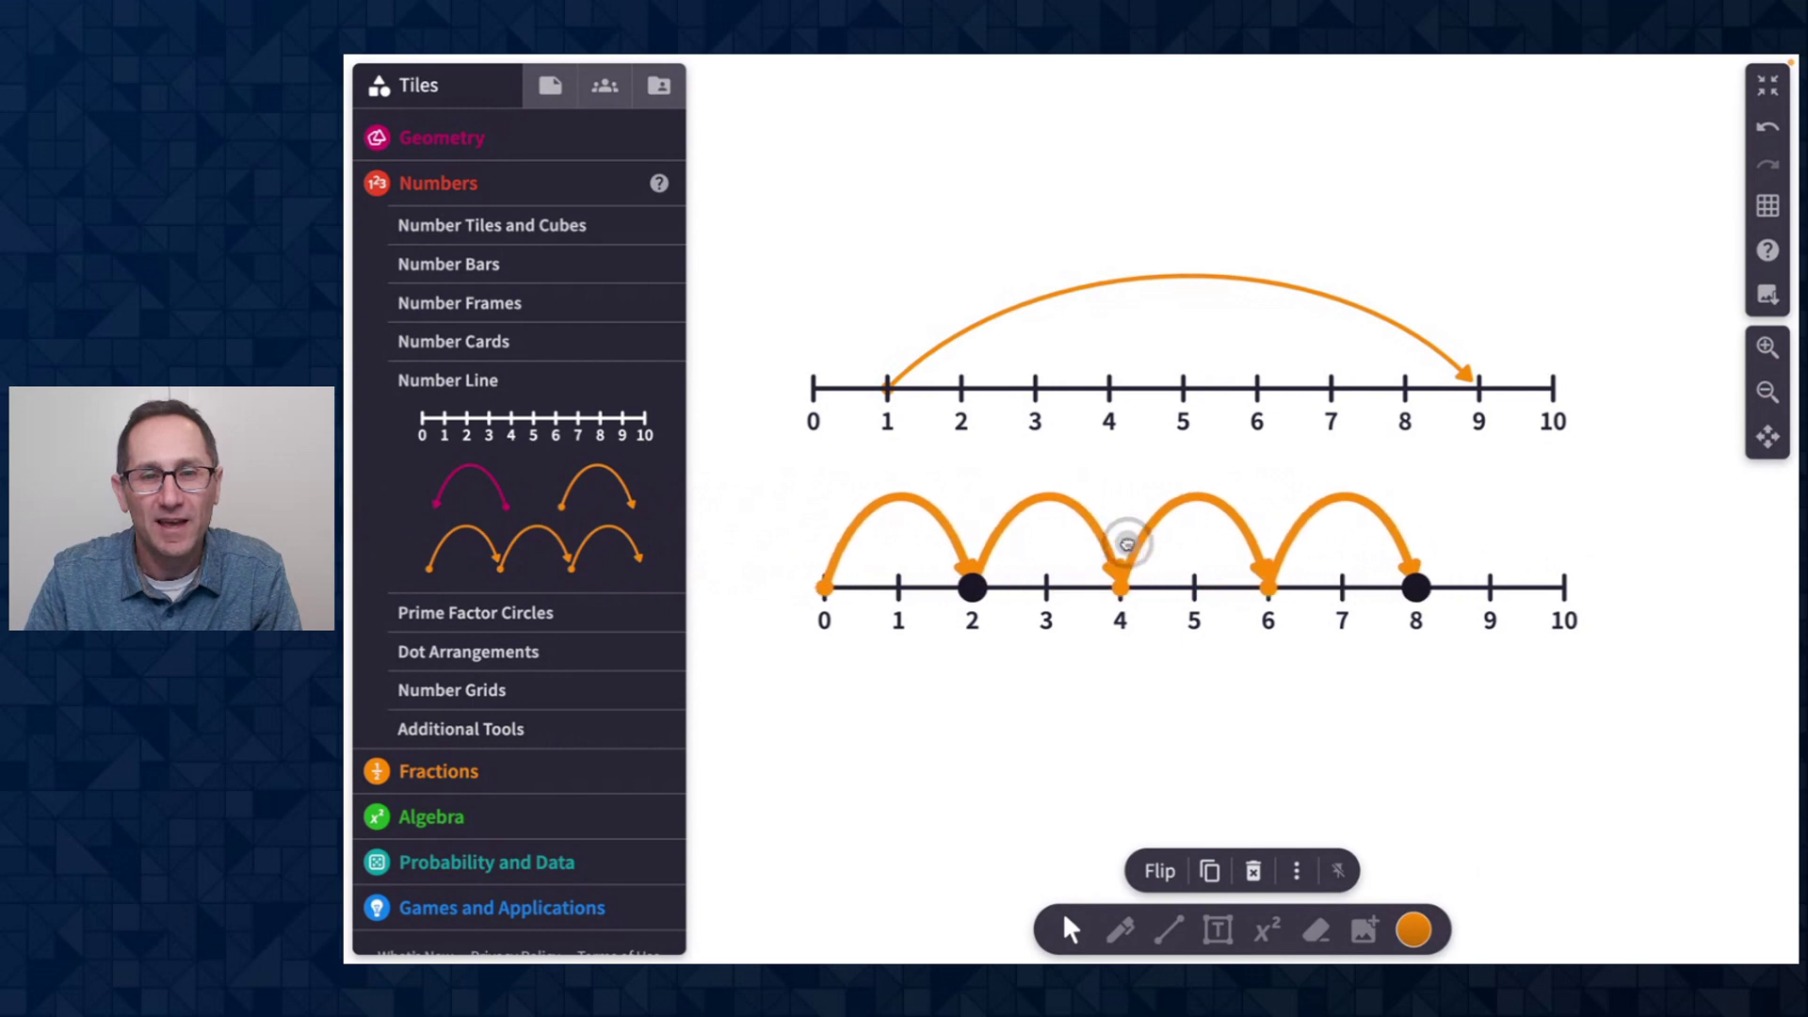
left_click_drag(1368, 602, 1138, 593)
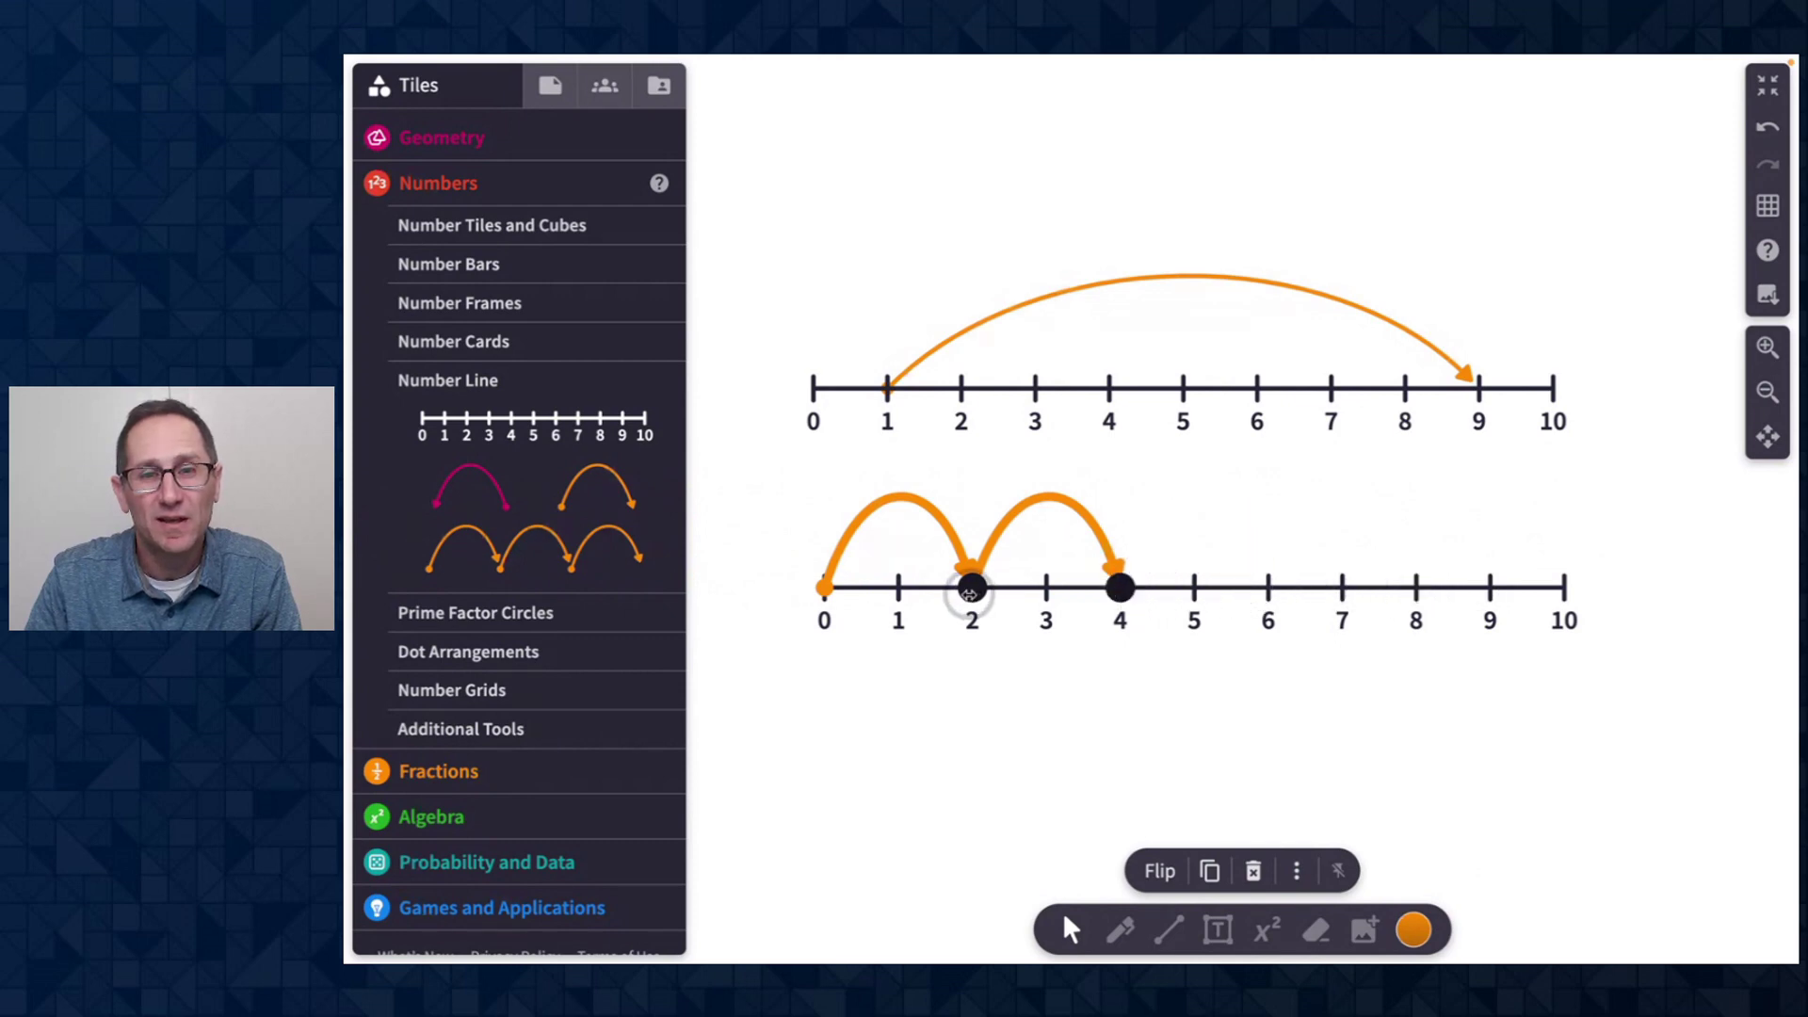
left_click_drag(973, 590, 1042, 589)
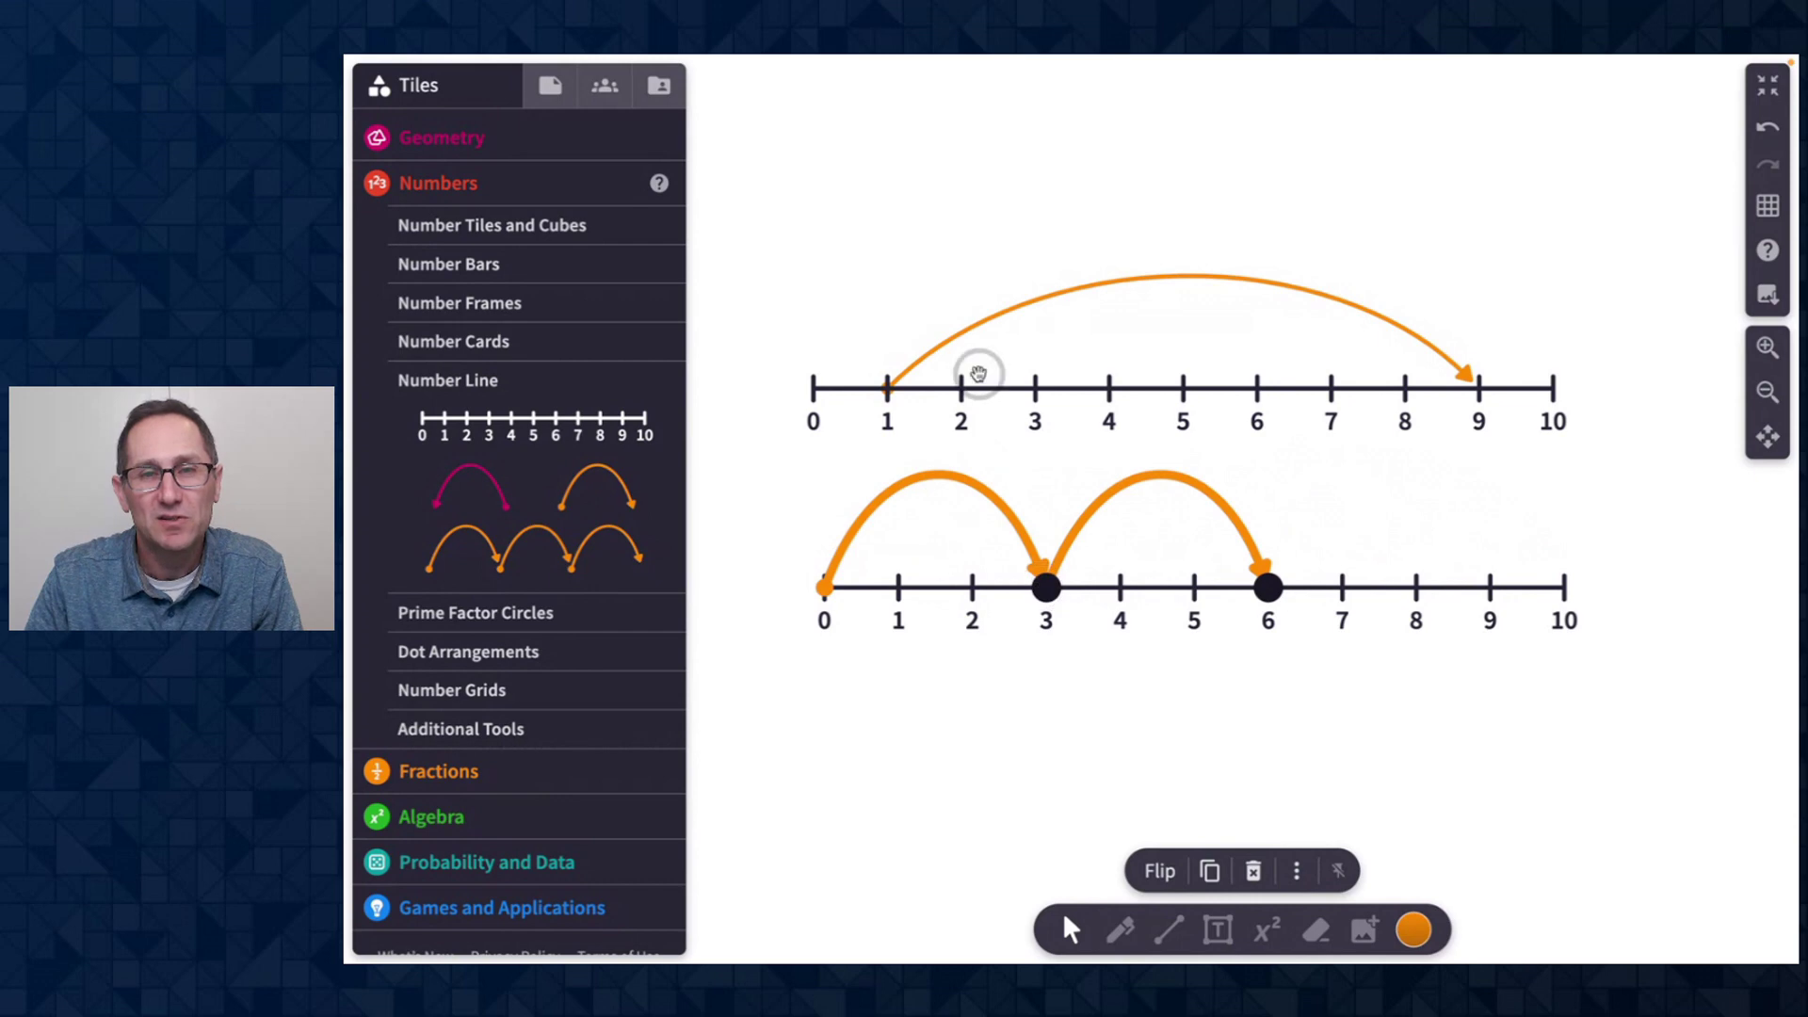
Step: Flip the top jump so it runs backward from 9 to 1
left_click(970, 343)
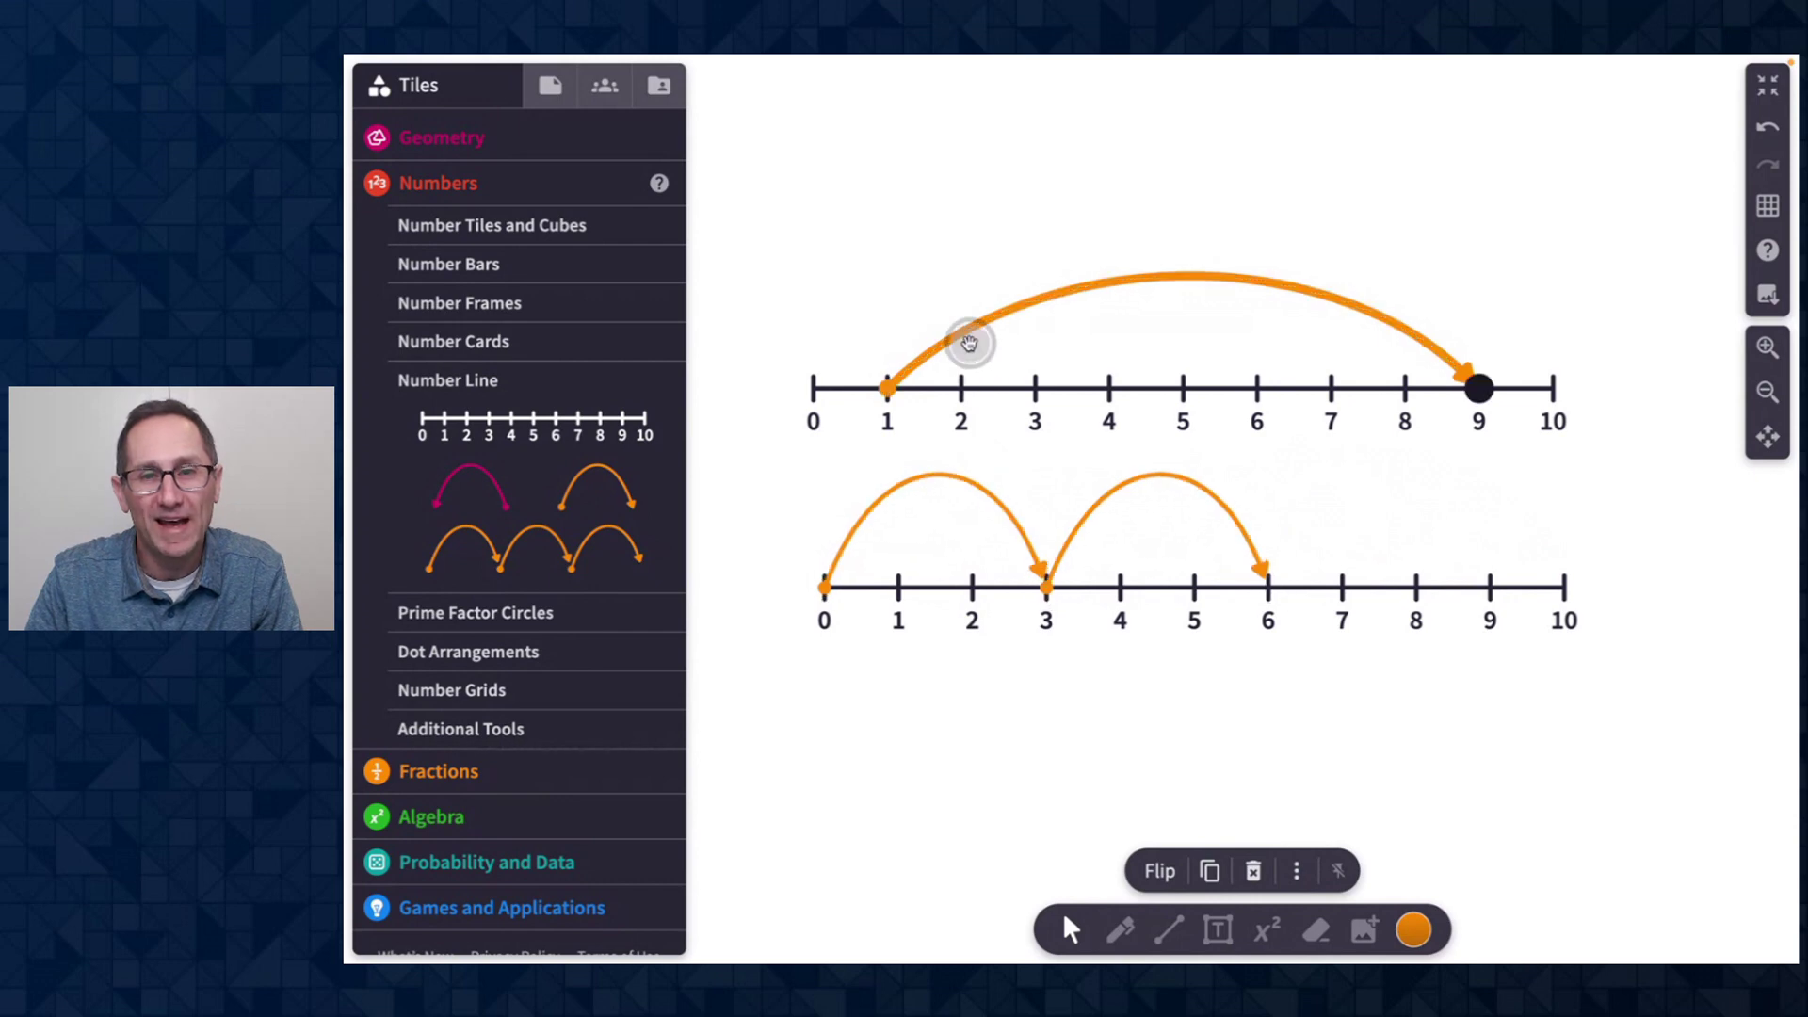
left_click(1338, 871)
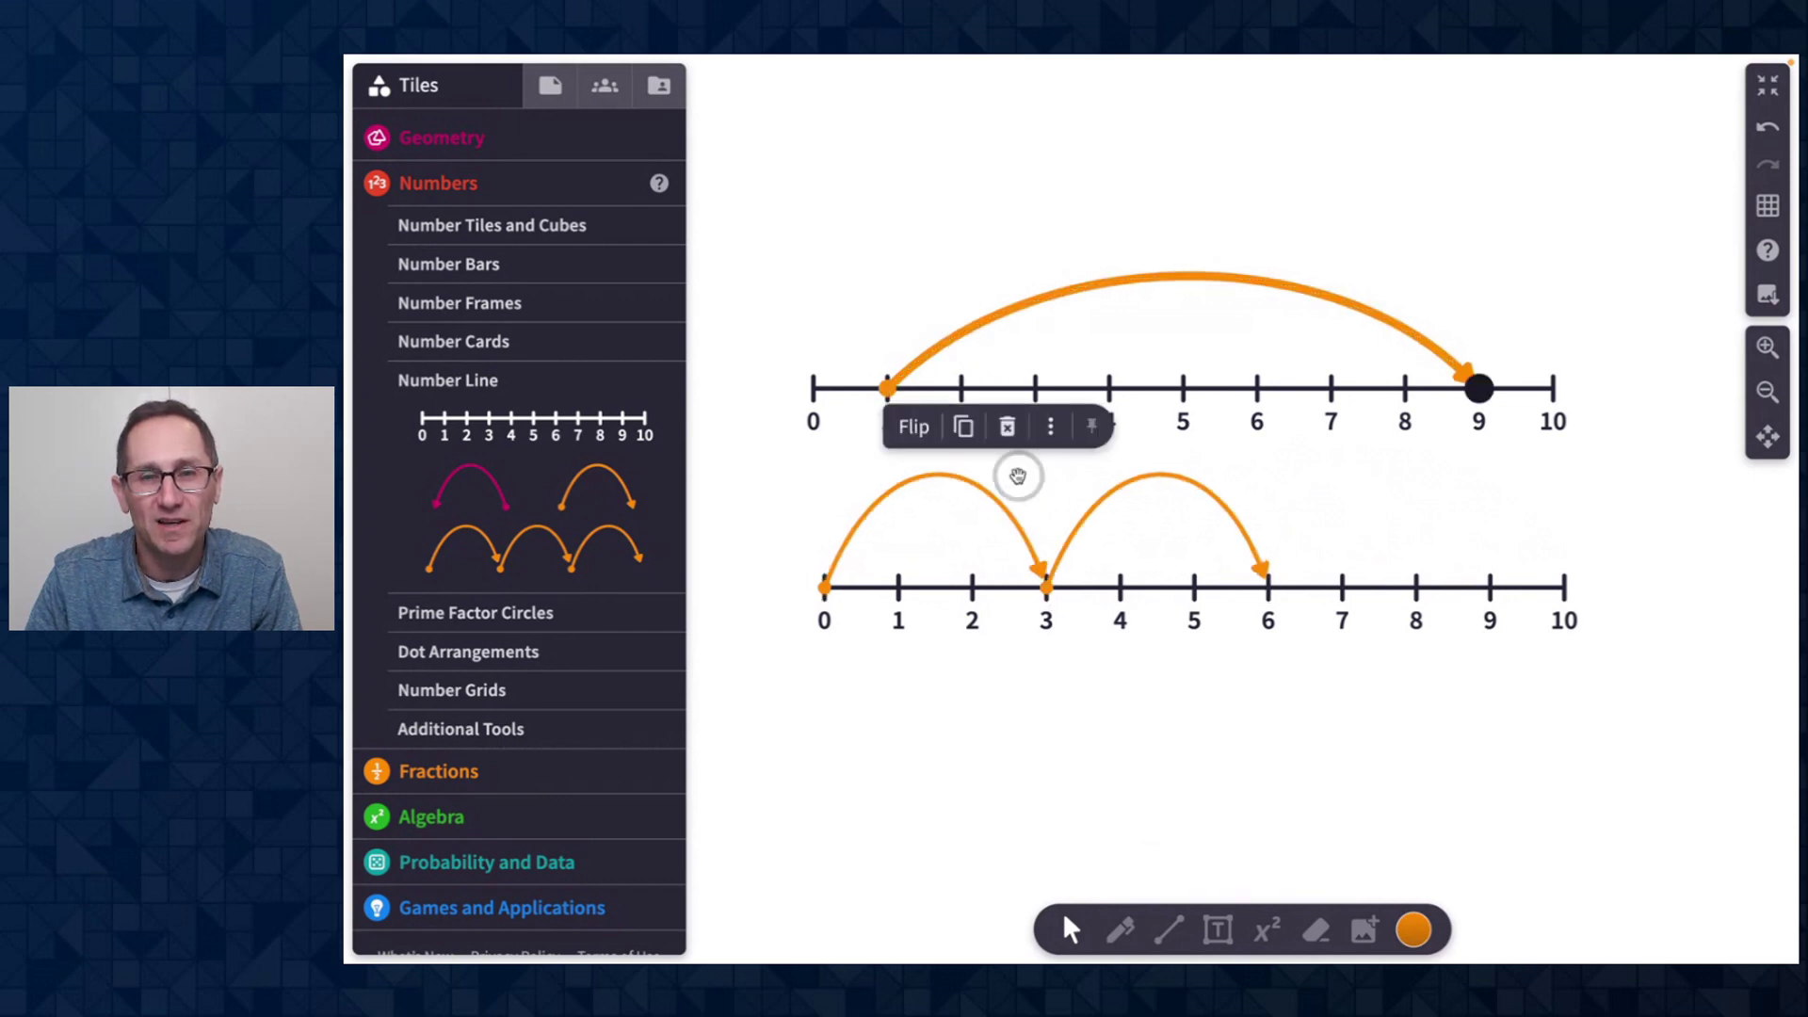
left_click(915, 429)
left_click(1401, 476)
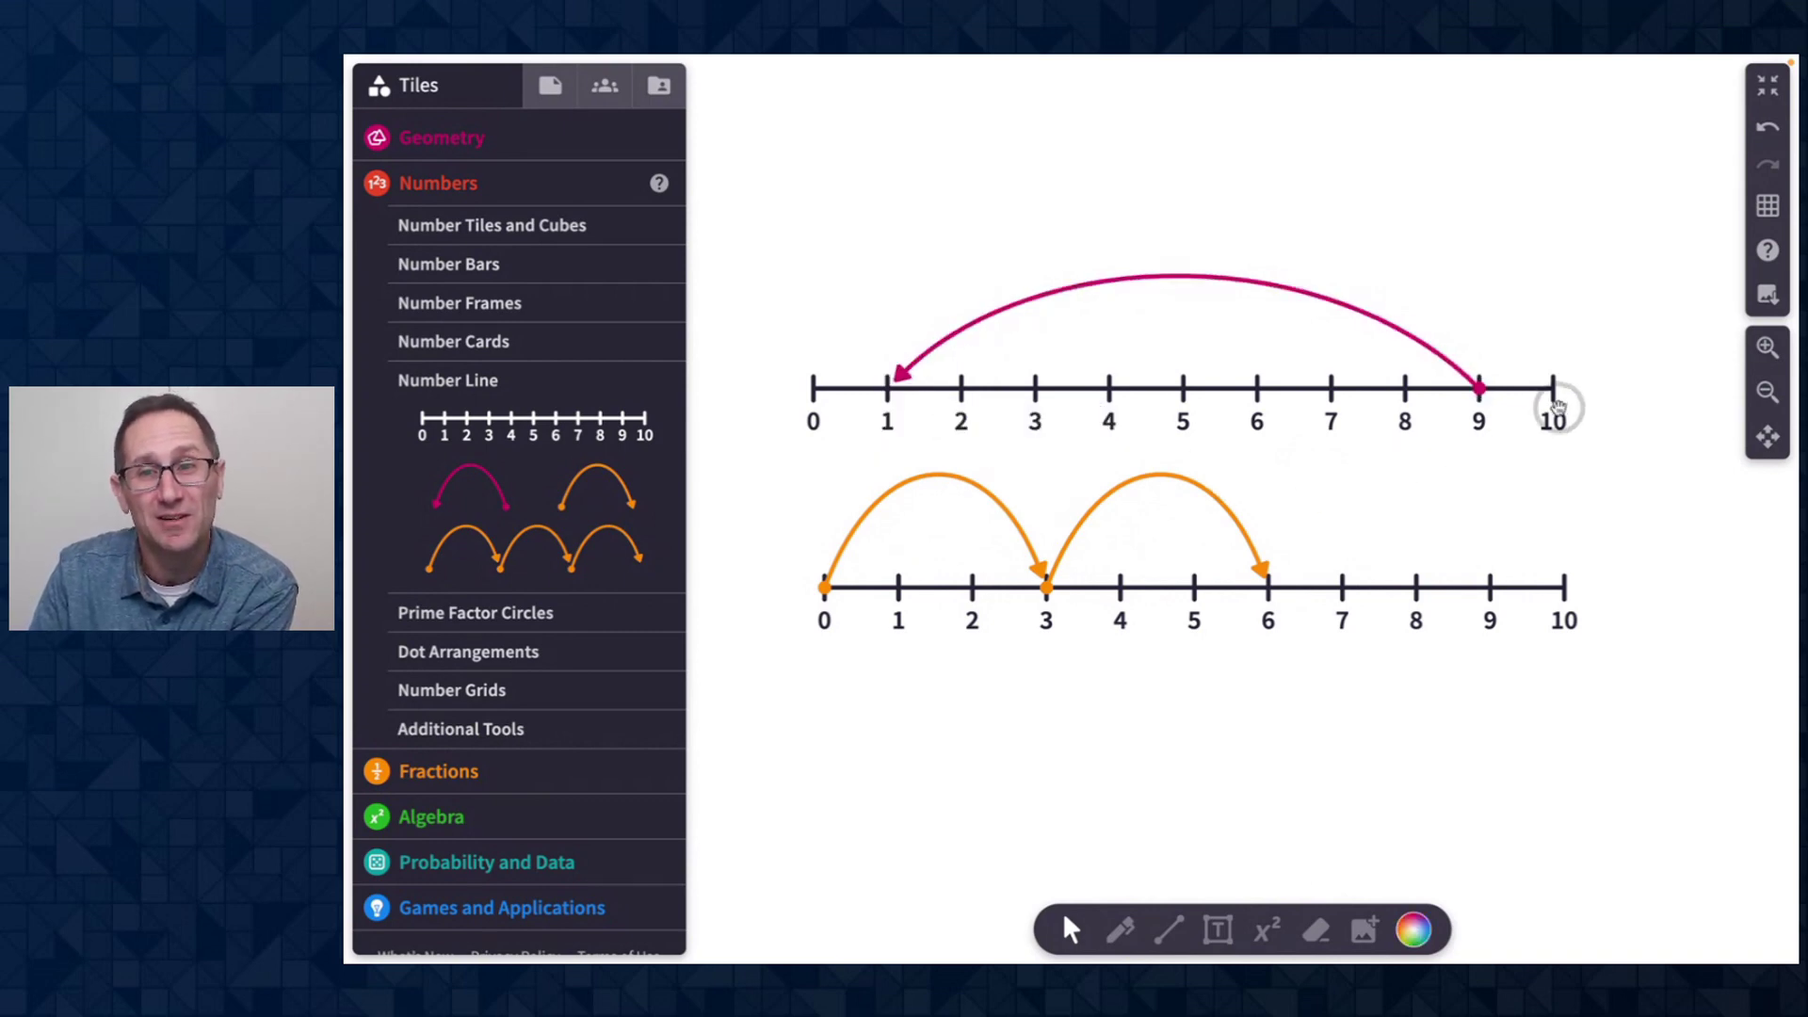
Step: Flip the lower jumps so they run backward from 6 through 3 to 0
scroll(946, 393, "down", 2)
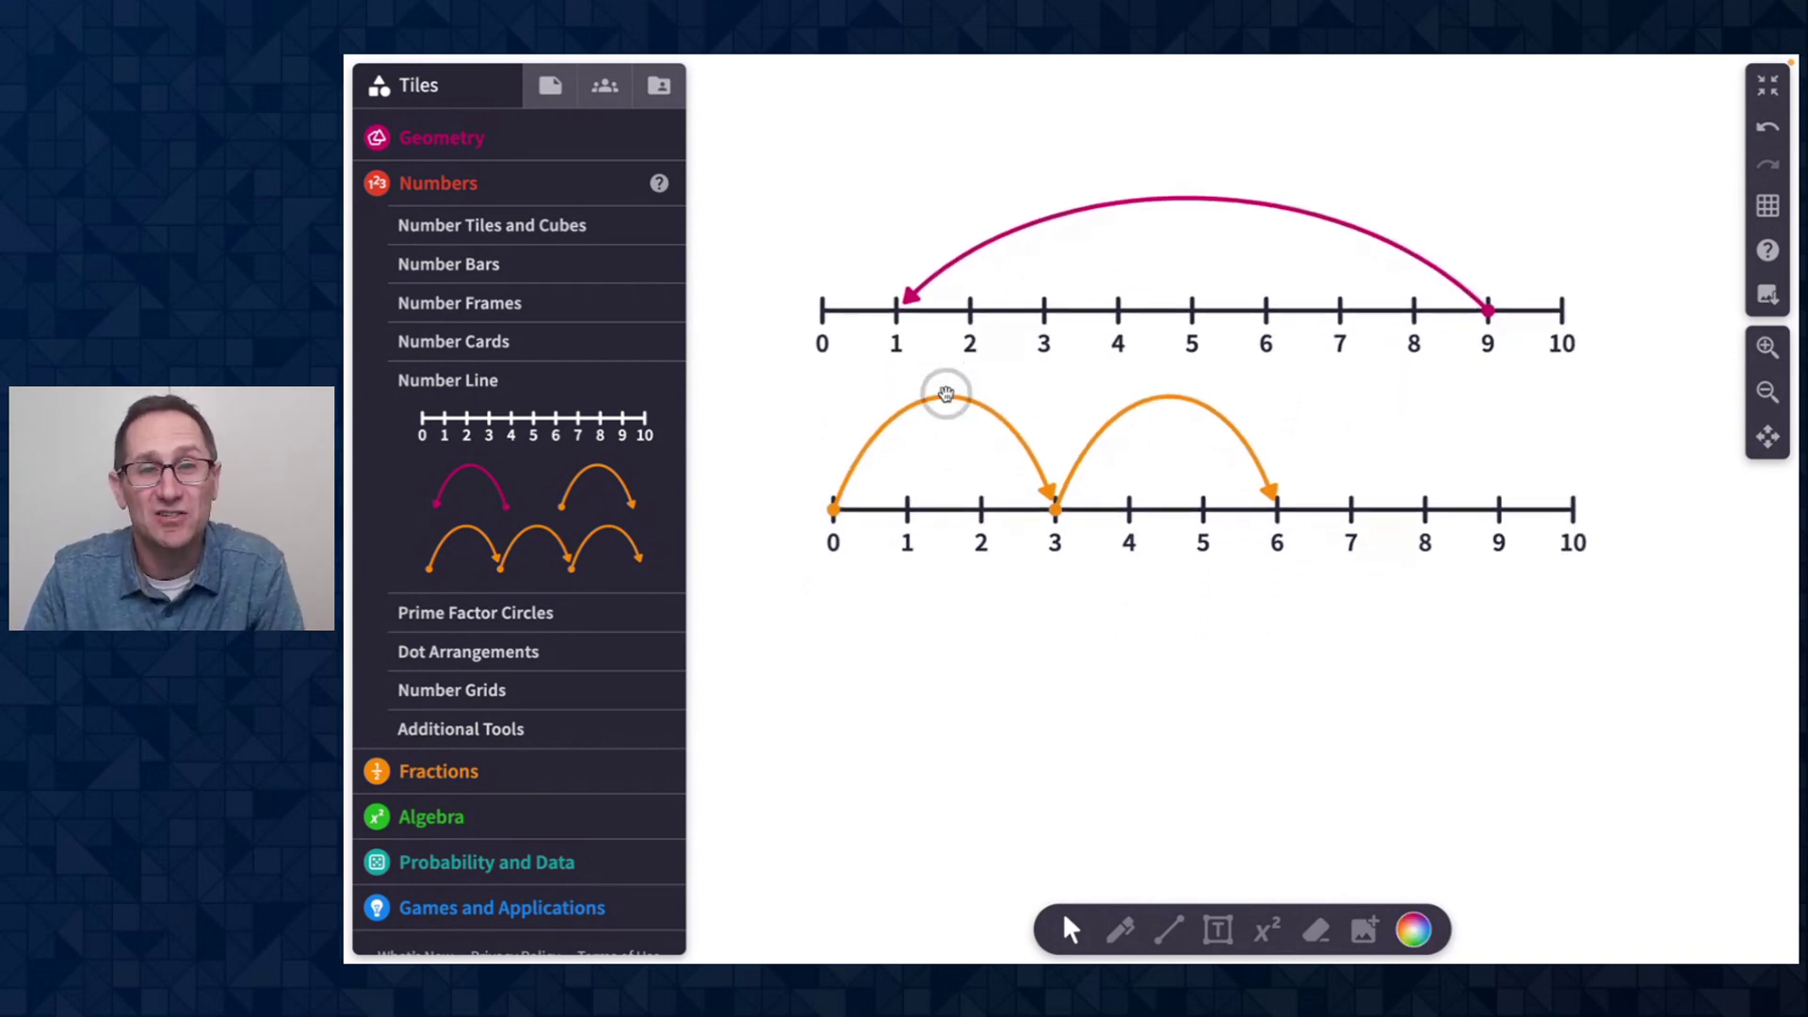
left_click(940, 405)
left_click(857, 548)
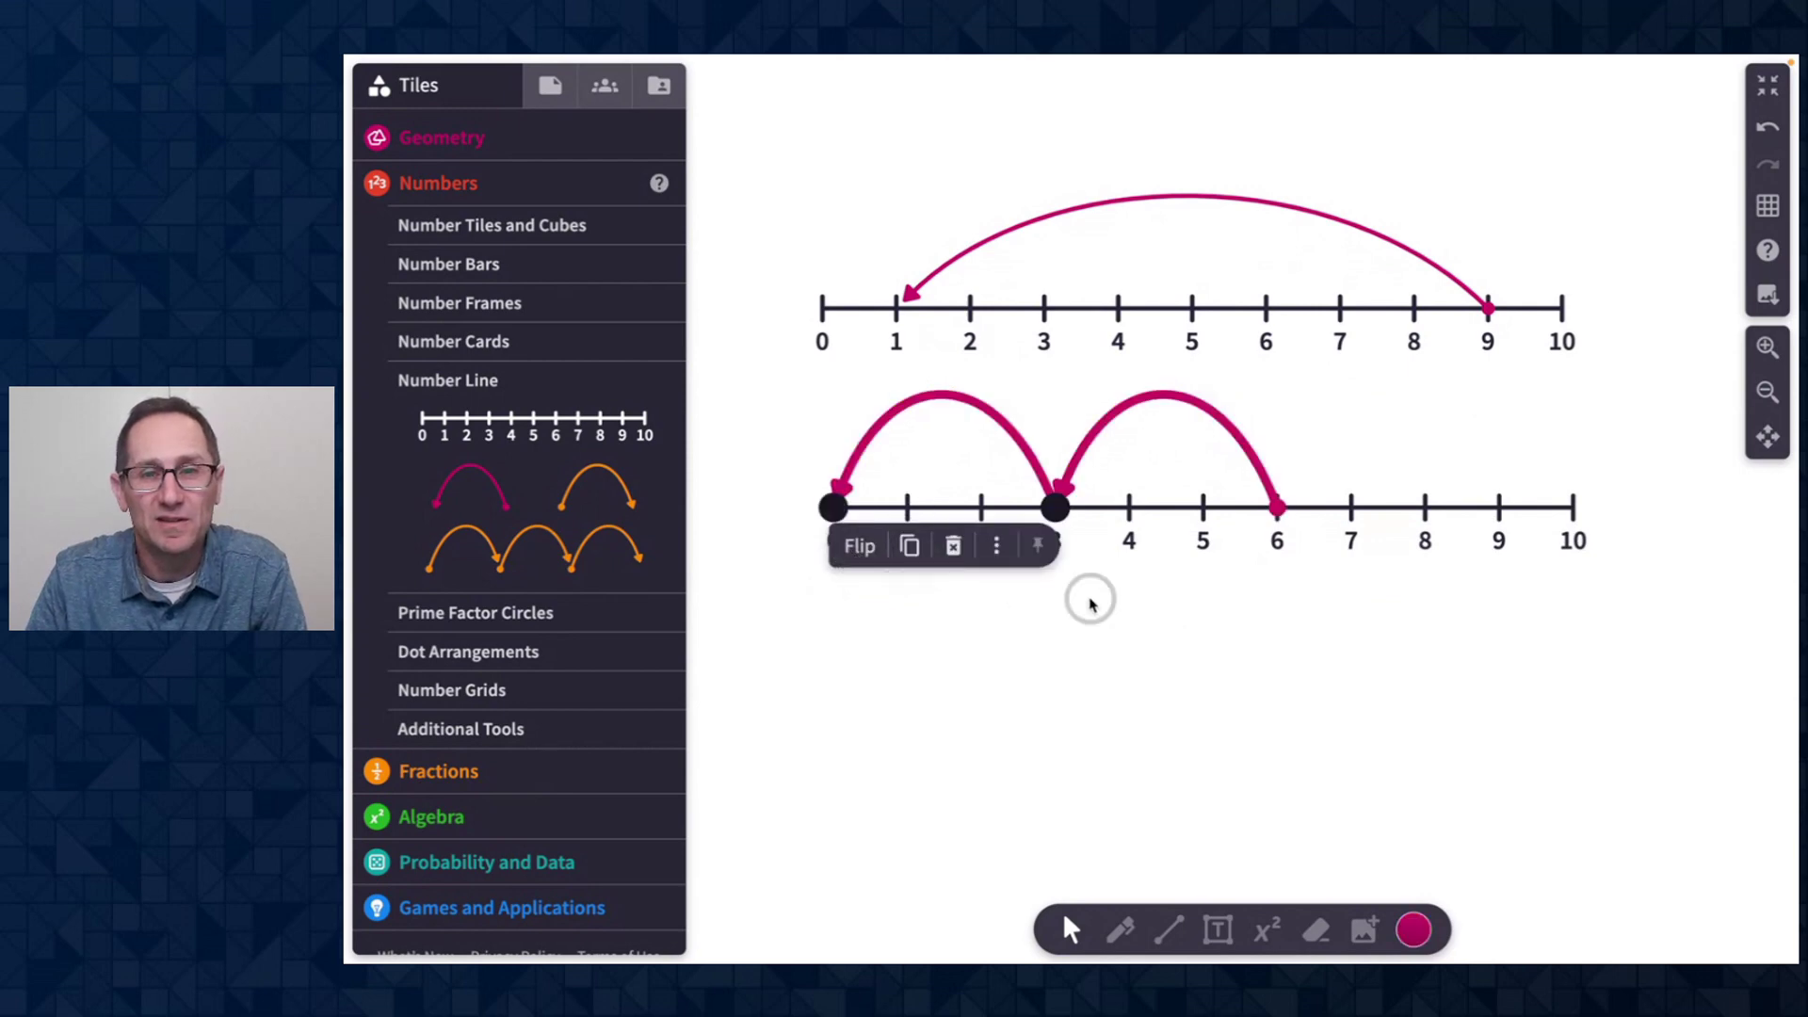
scroll(1093, 599, "down", 2)
left_click(1071, 238)
left_click_drag(1071, 238, 1067, 235)
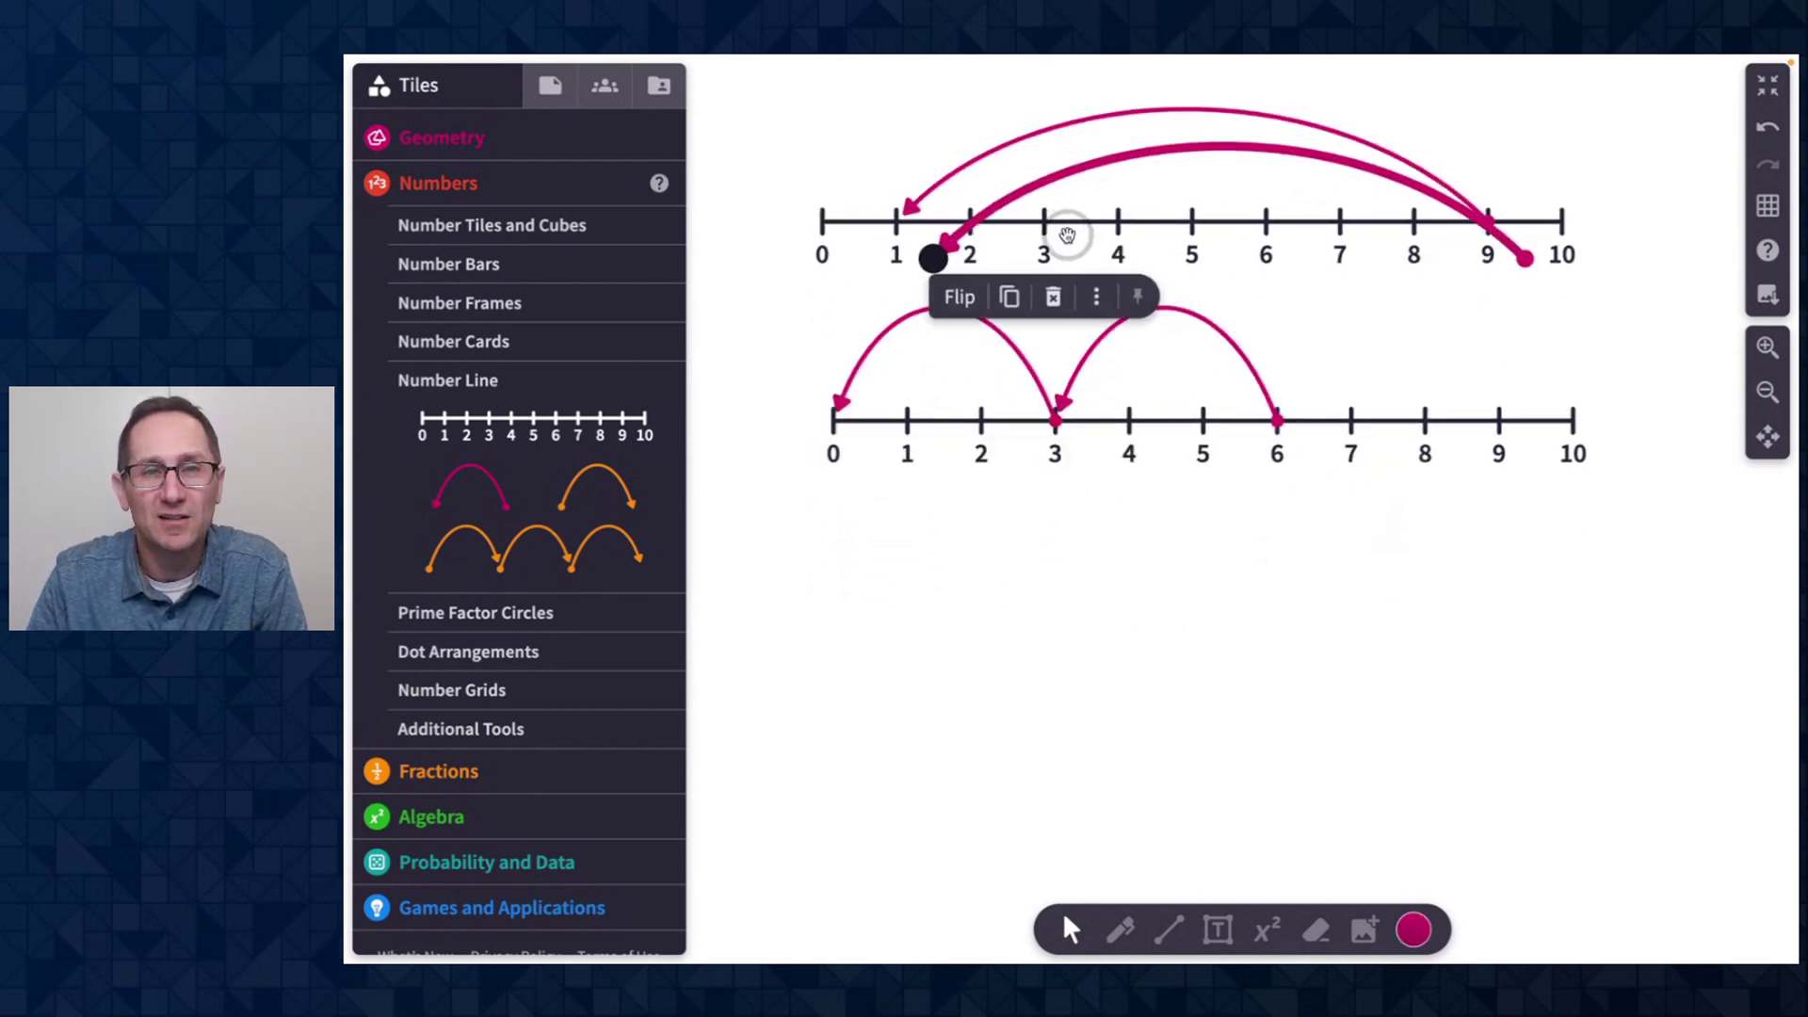
left_click(1029, 219)
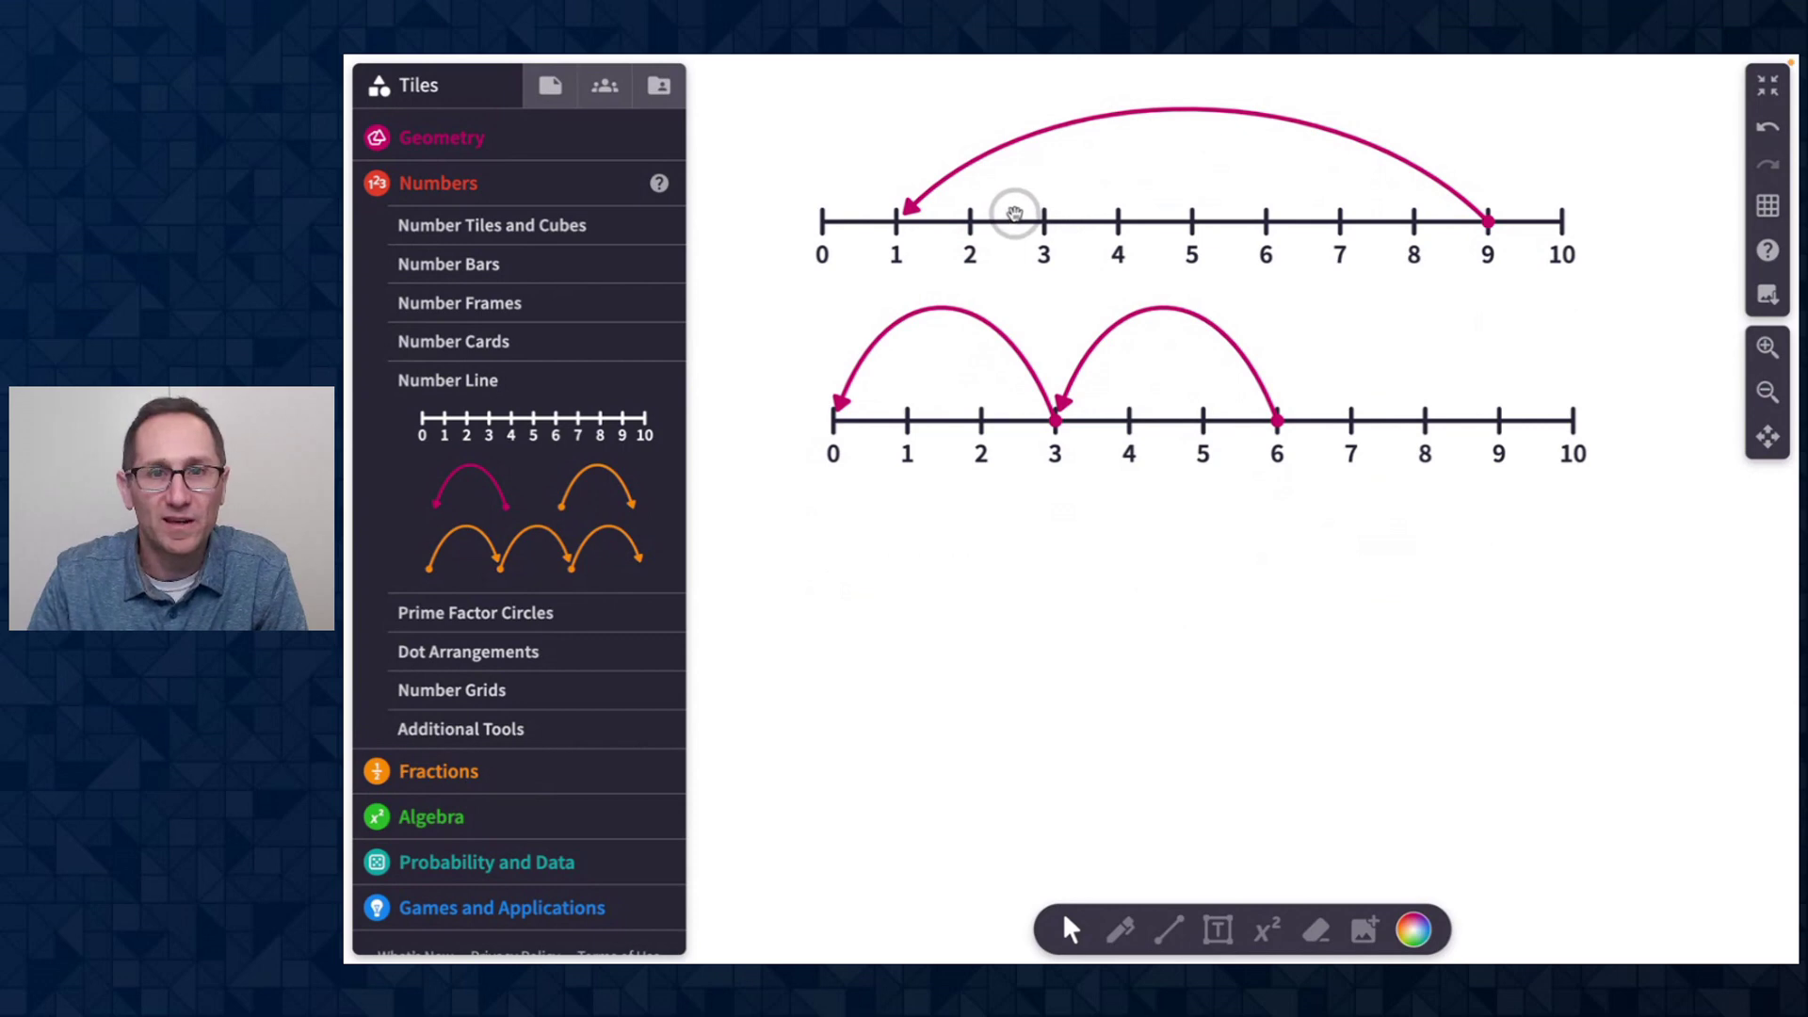
left_click(1014, 215)
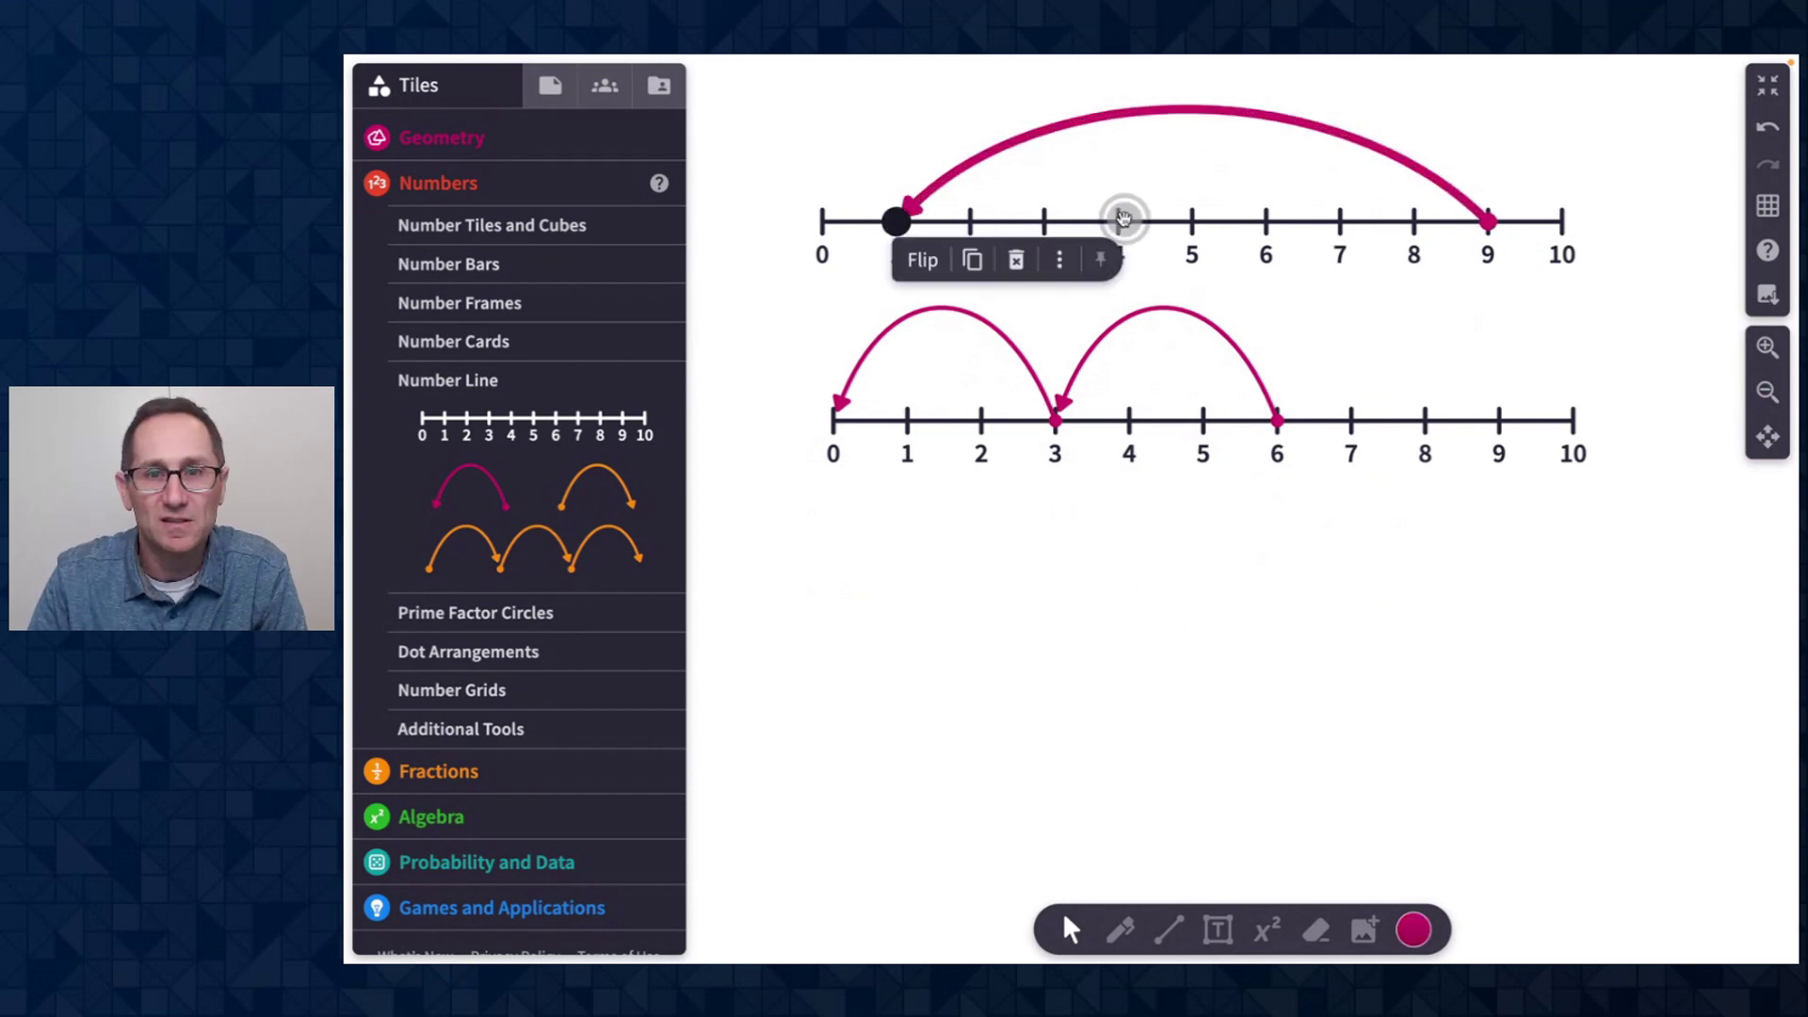
Step: Add a third number line at the bottom with a single jump spanning 4 to 10
left_click(1451, 421)
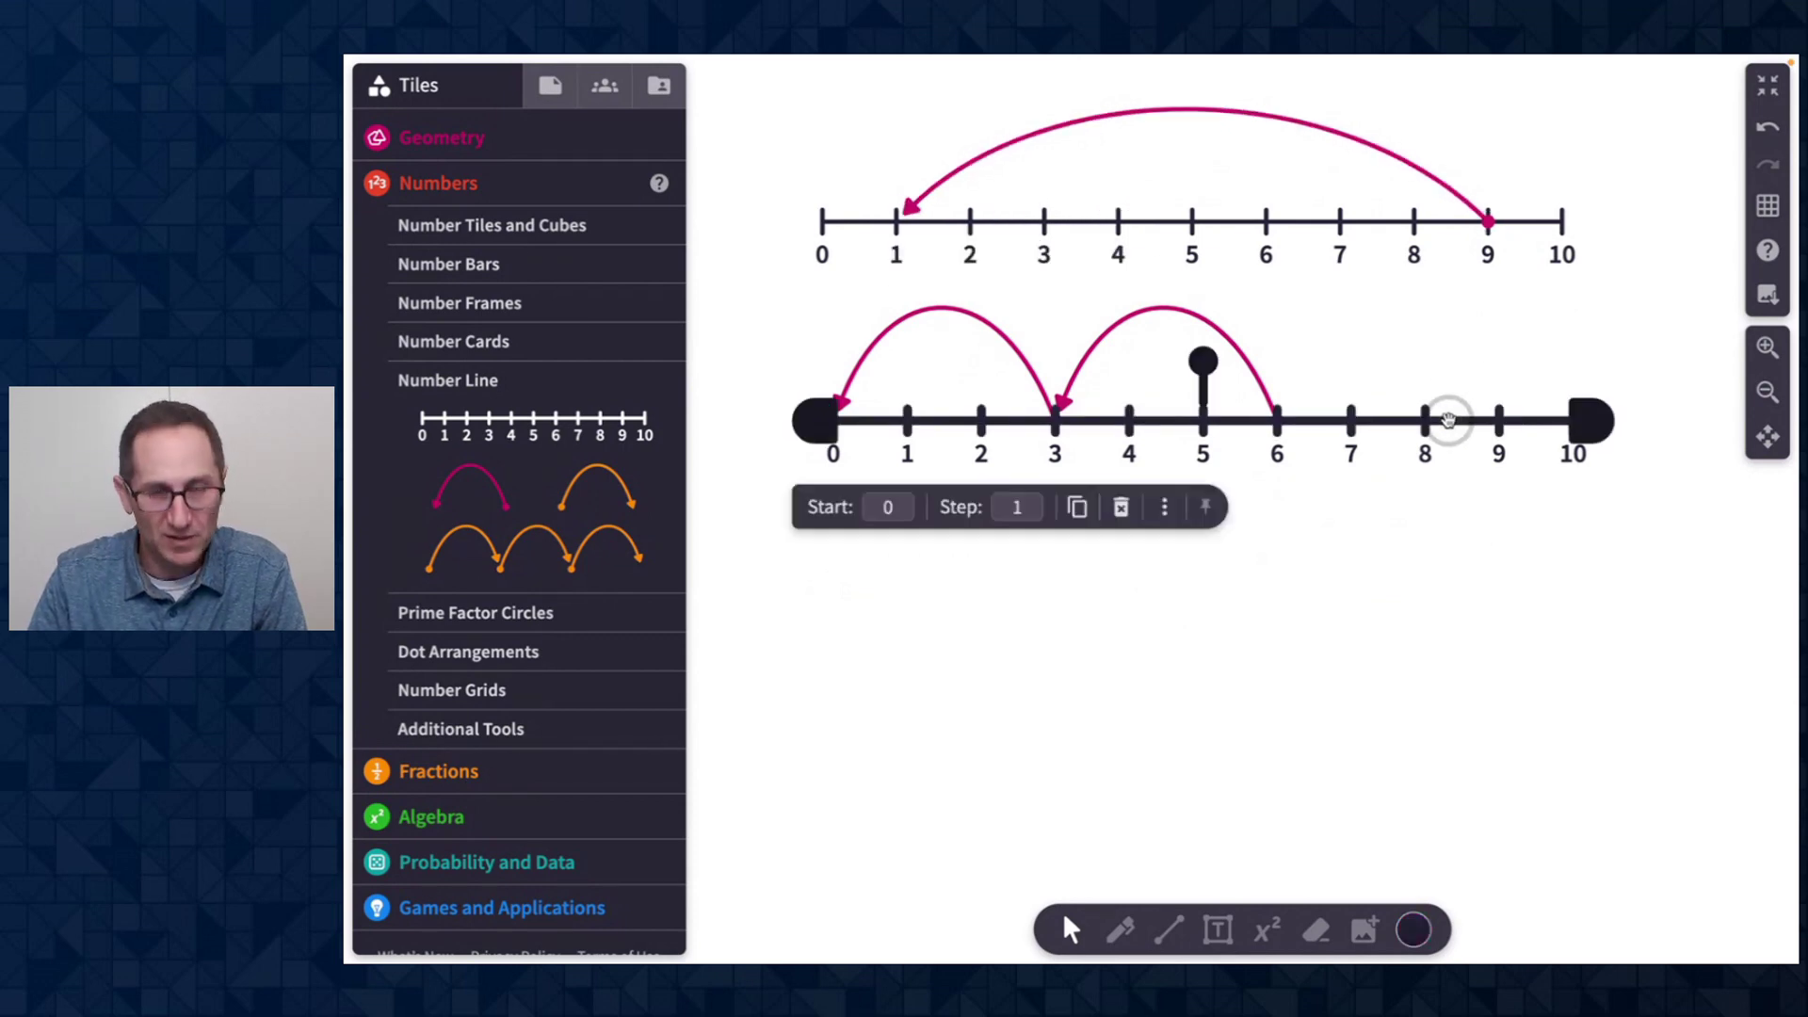
left_click_drag(1449, 421, 1366, 676)
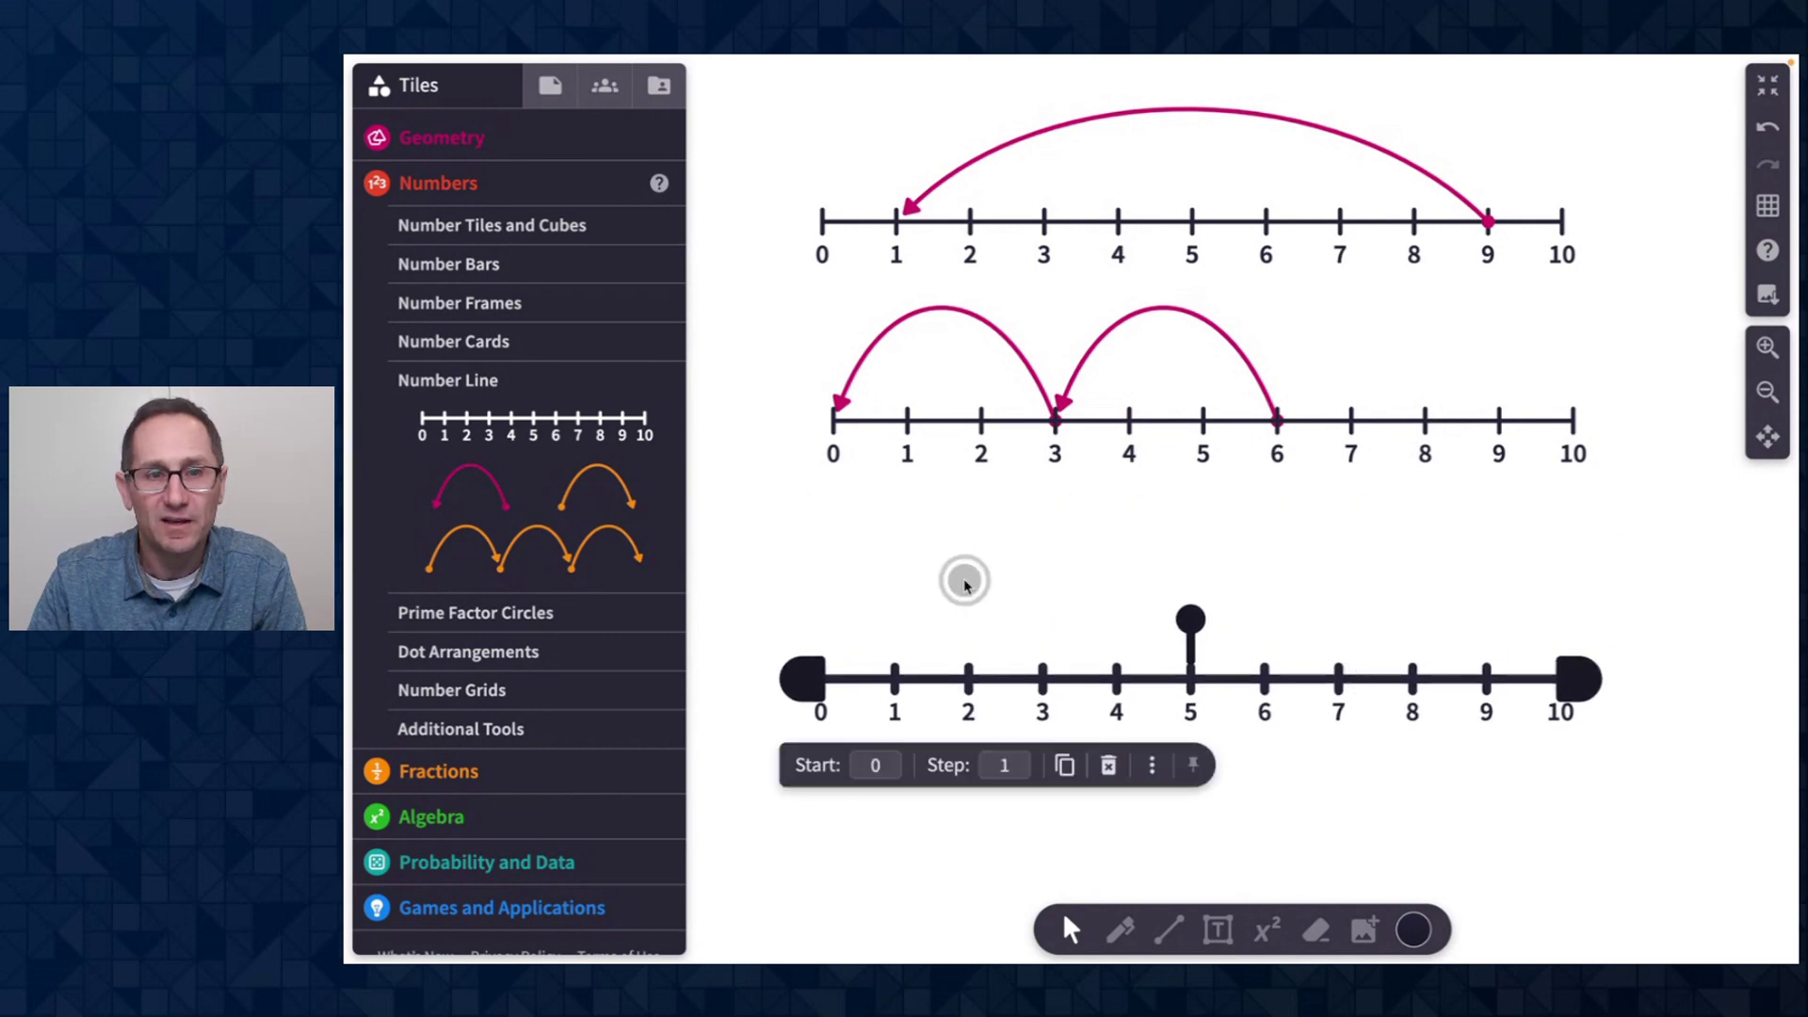
left_click_drag(468, 482, 1490, 630)
left_click(1465, 650)
left_click_drag(1408, 676, 1118, 676)
Step: Relabel the top number line to start at -10 with a step of 20
left_click(1040, 224)
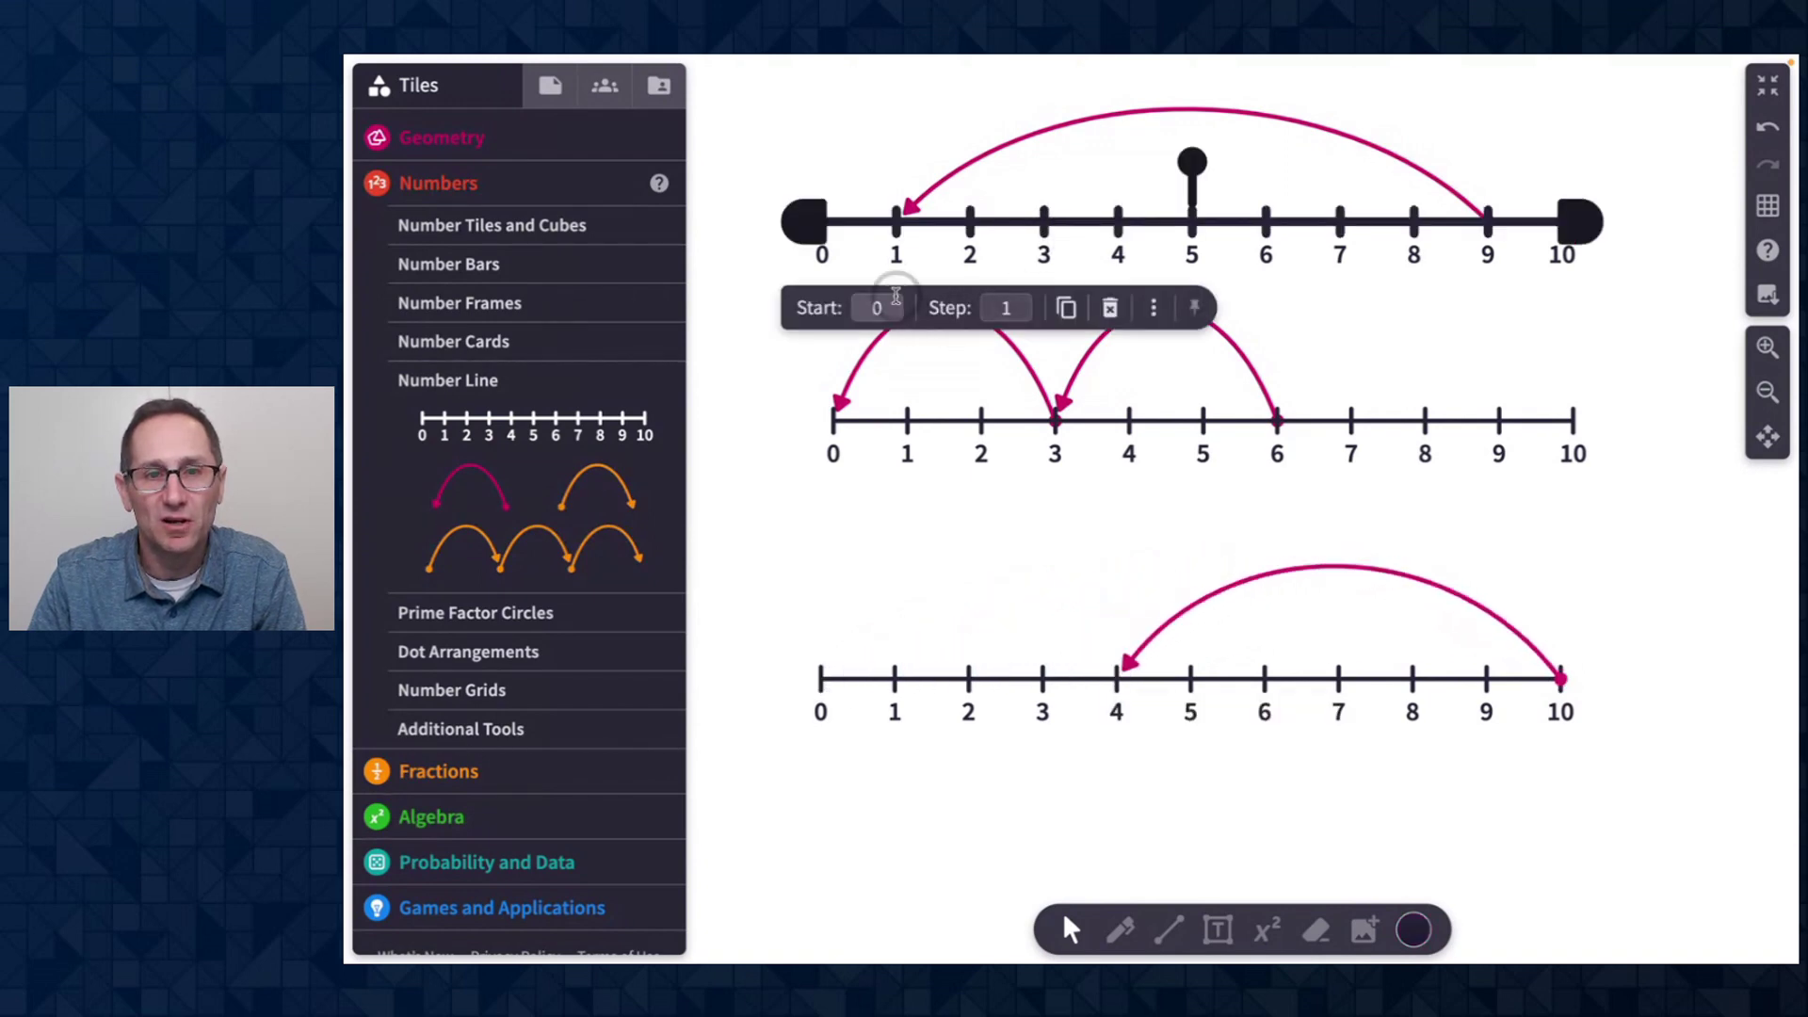
type("-")
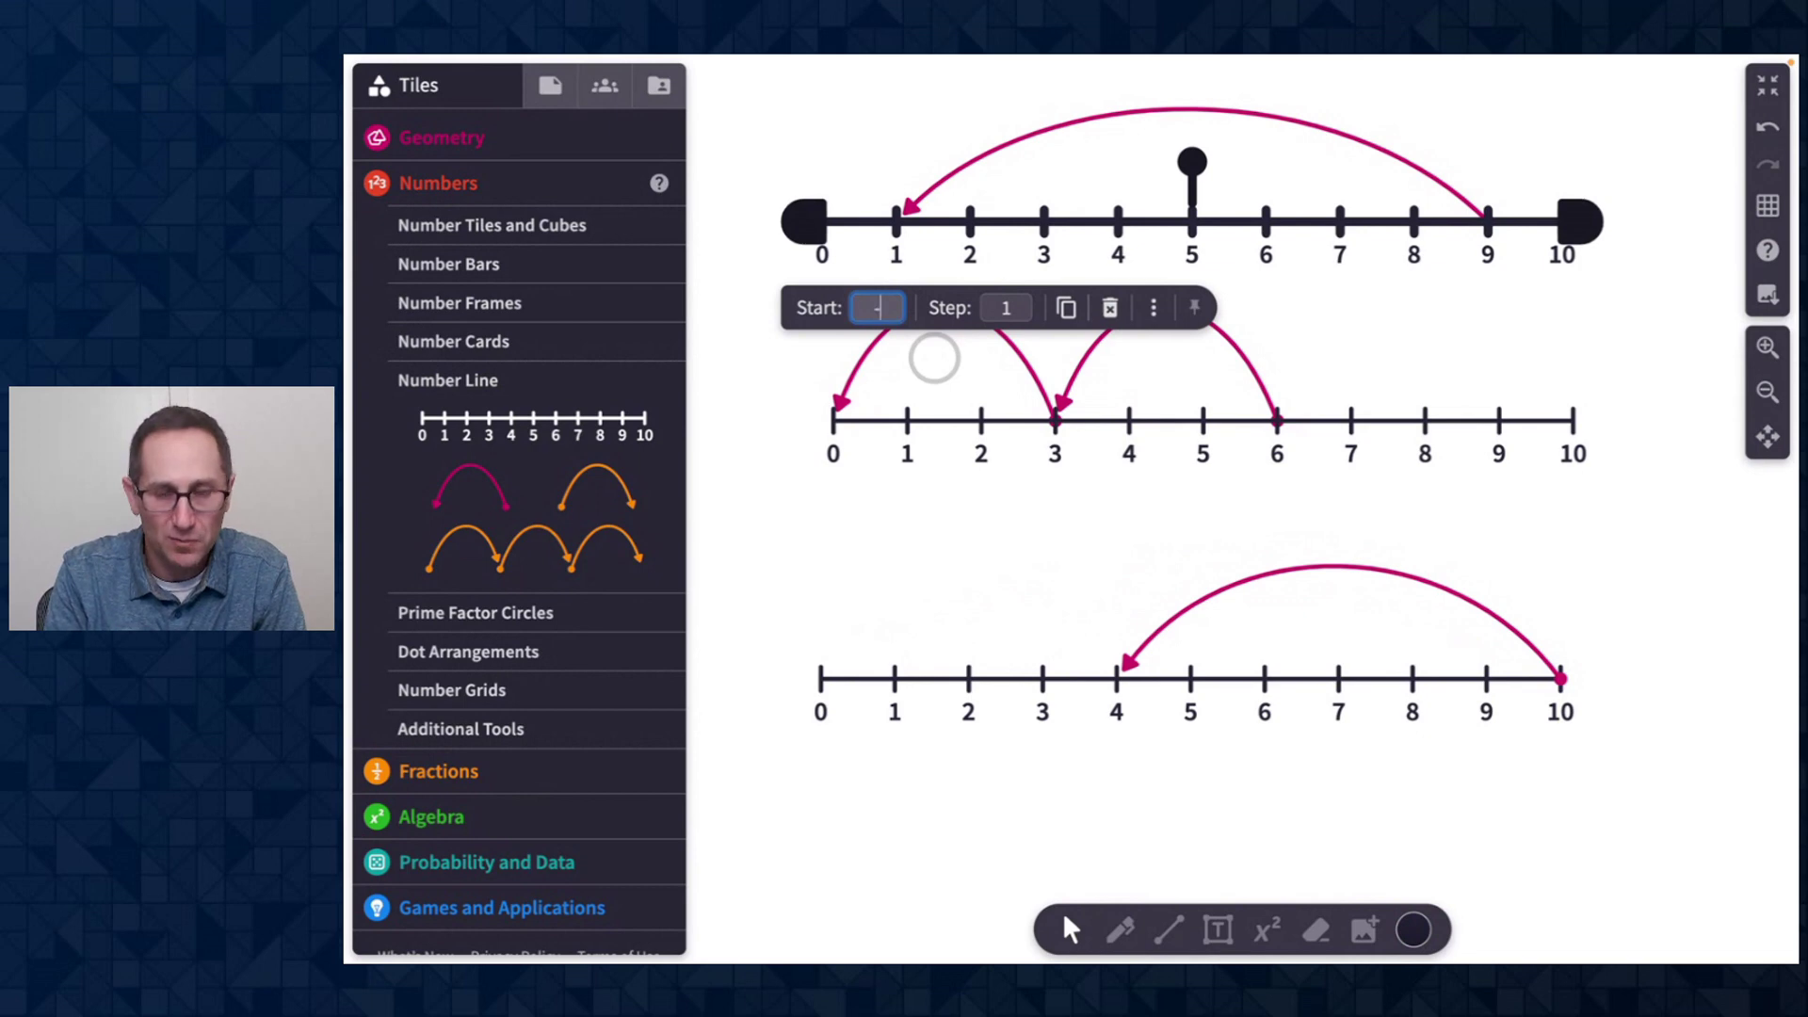
type("10")
key("Tab")
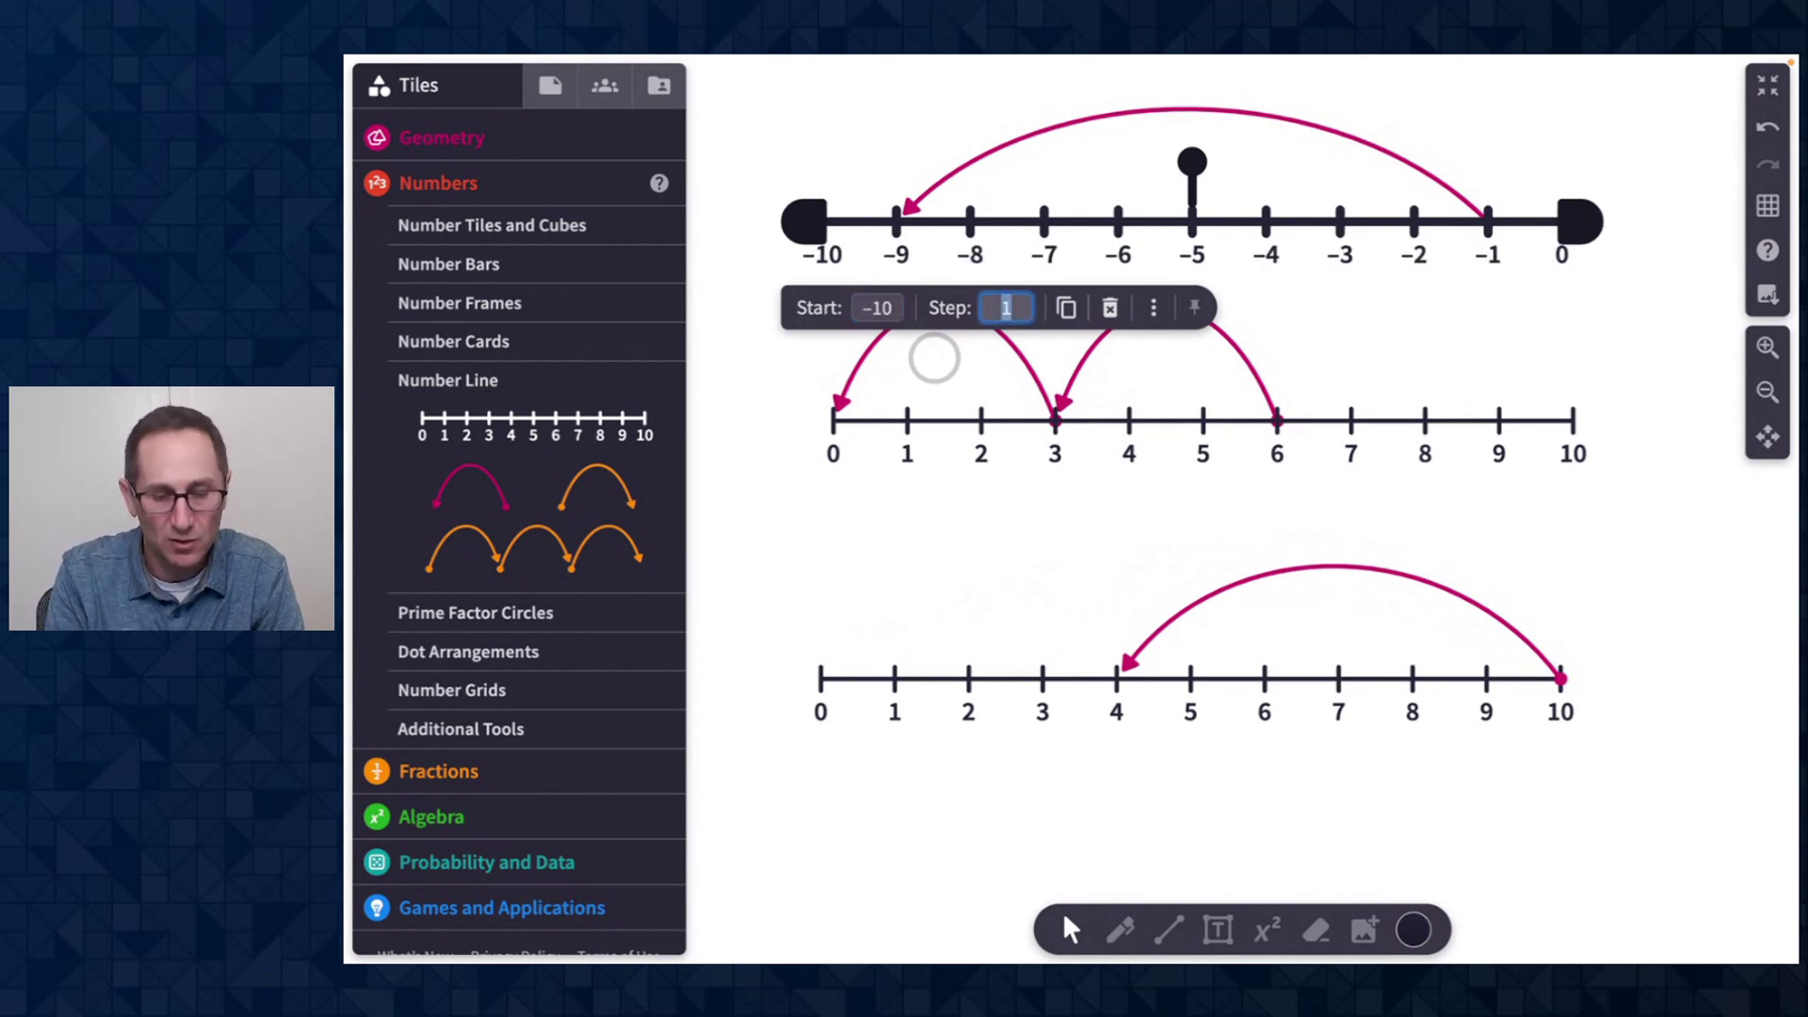
type("20")
left_click(1391, 298)
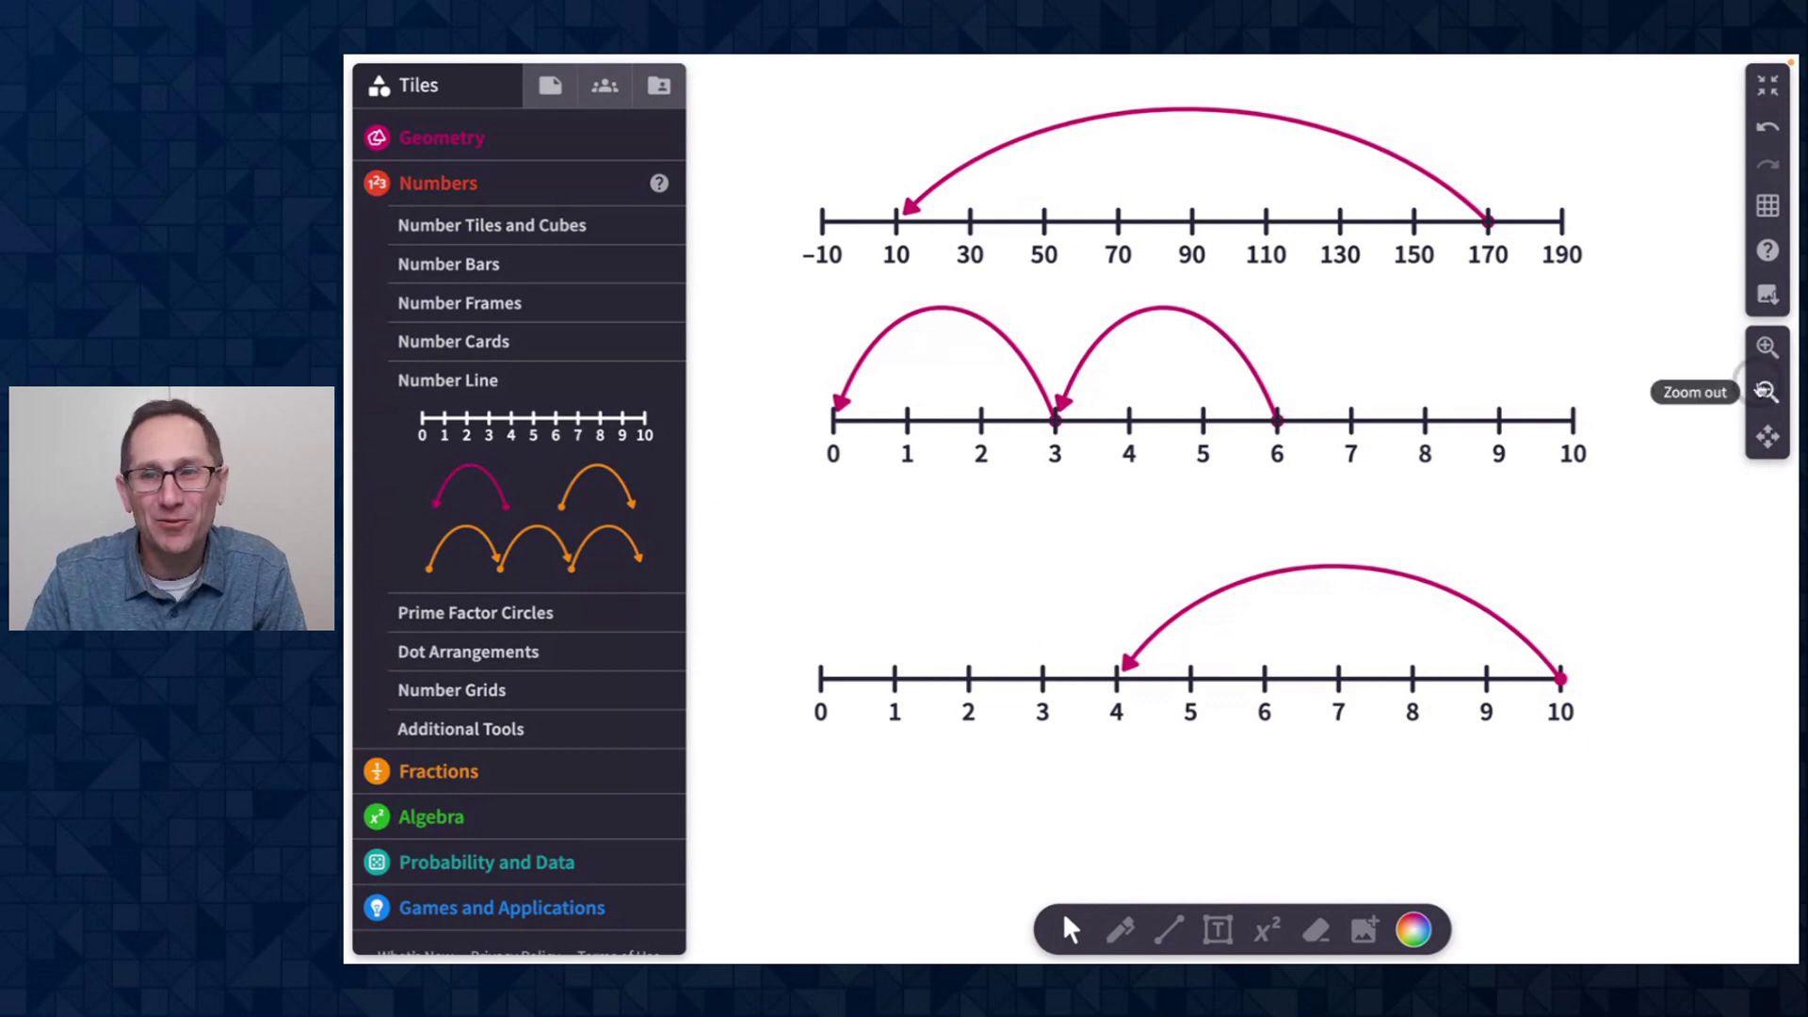
Step: Zoom out twice and scroll up until the dice tables and their bar charts are visible
left_click(1768, 392)
scroll(1454, 535, "up", 10)
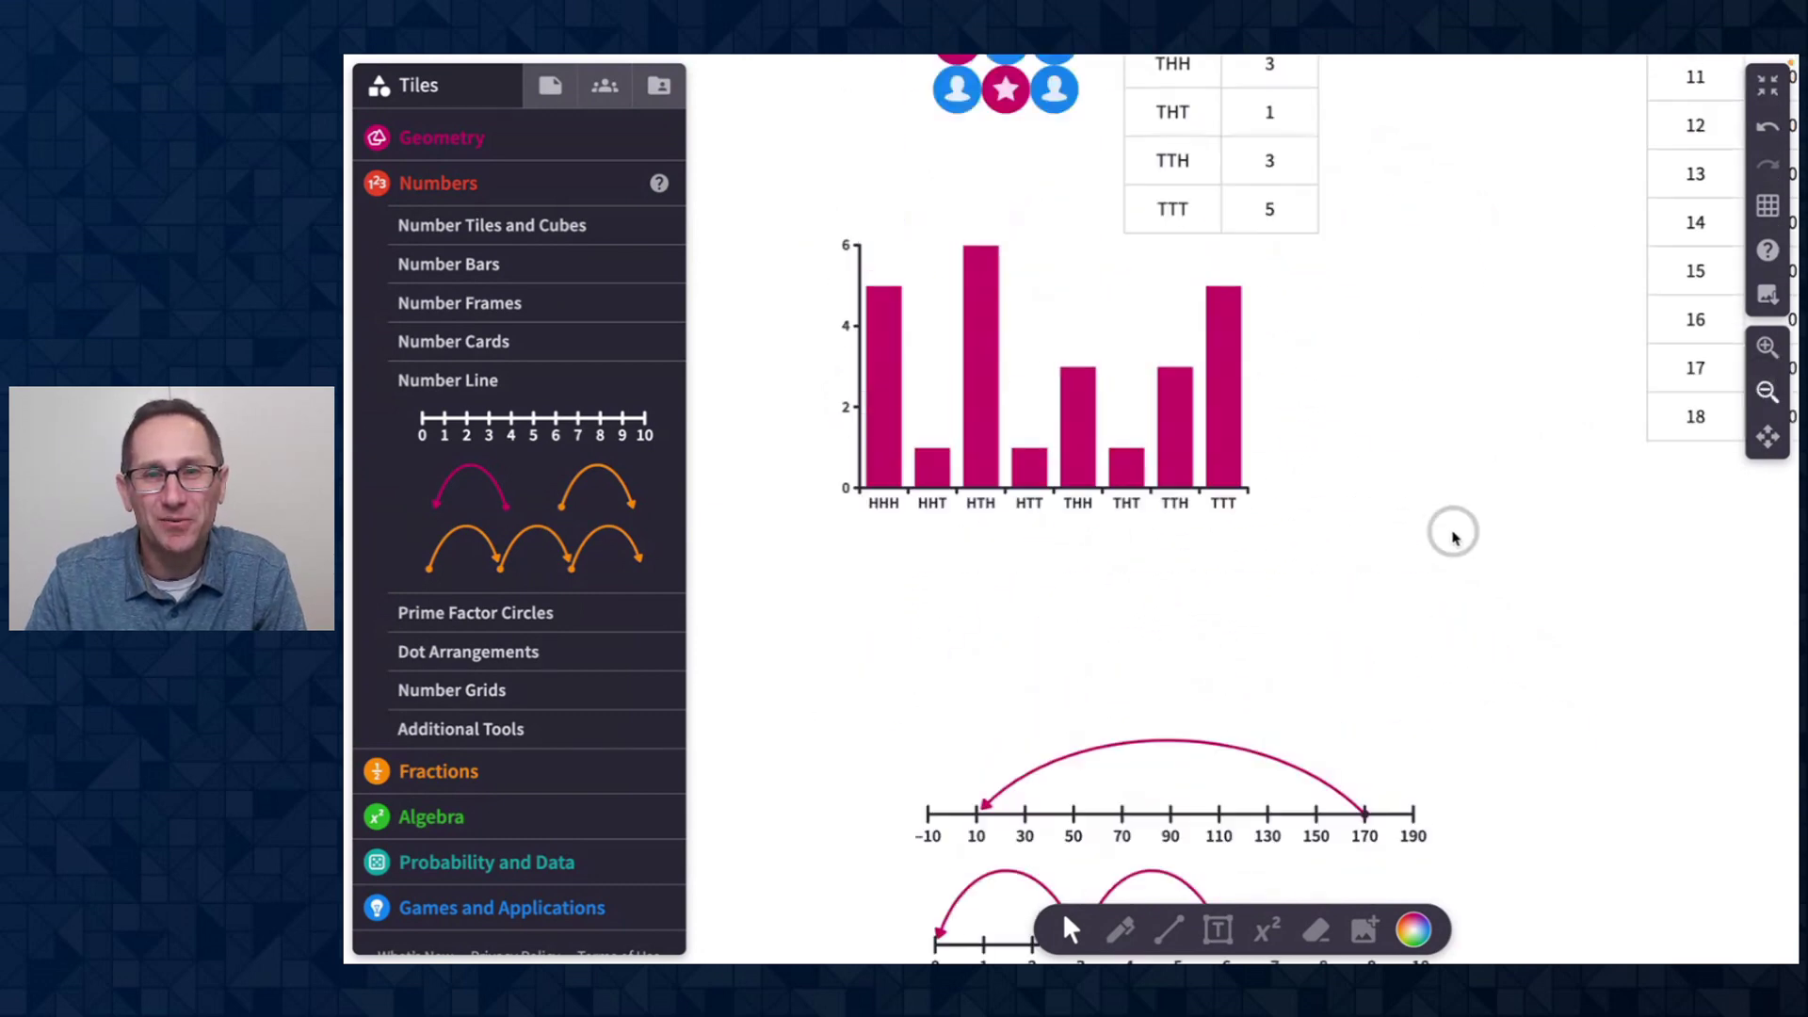
scroll(1453, 535, "up", 2)
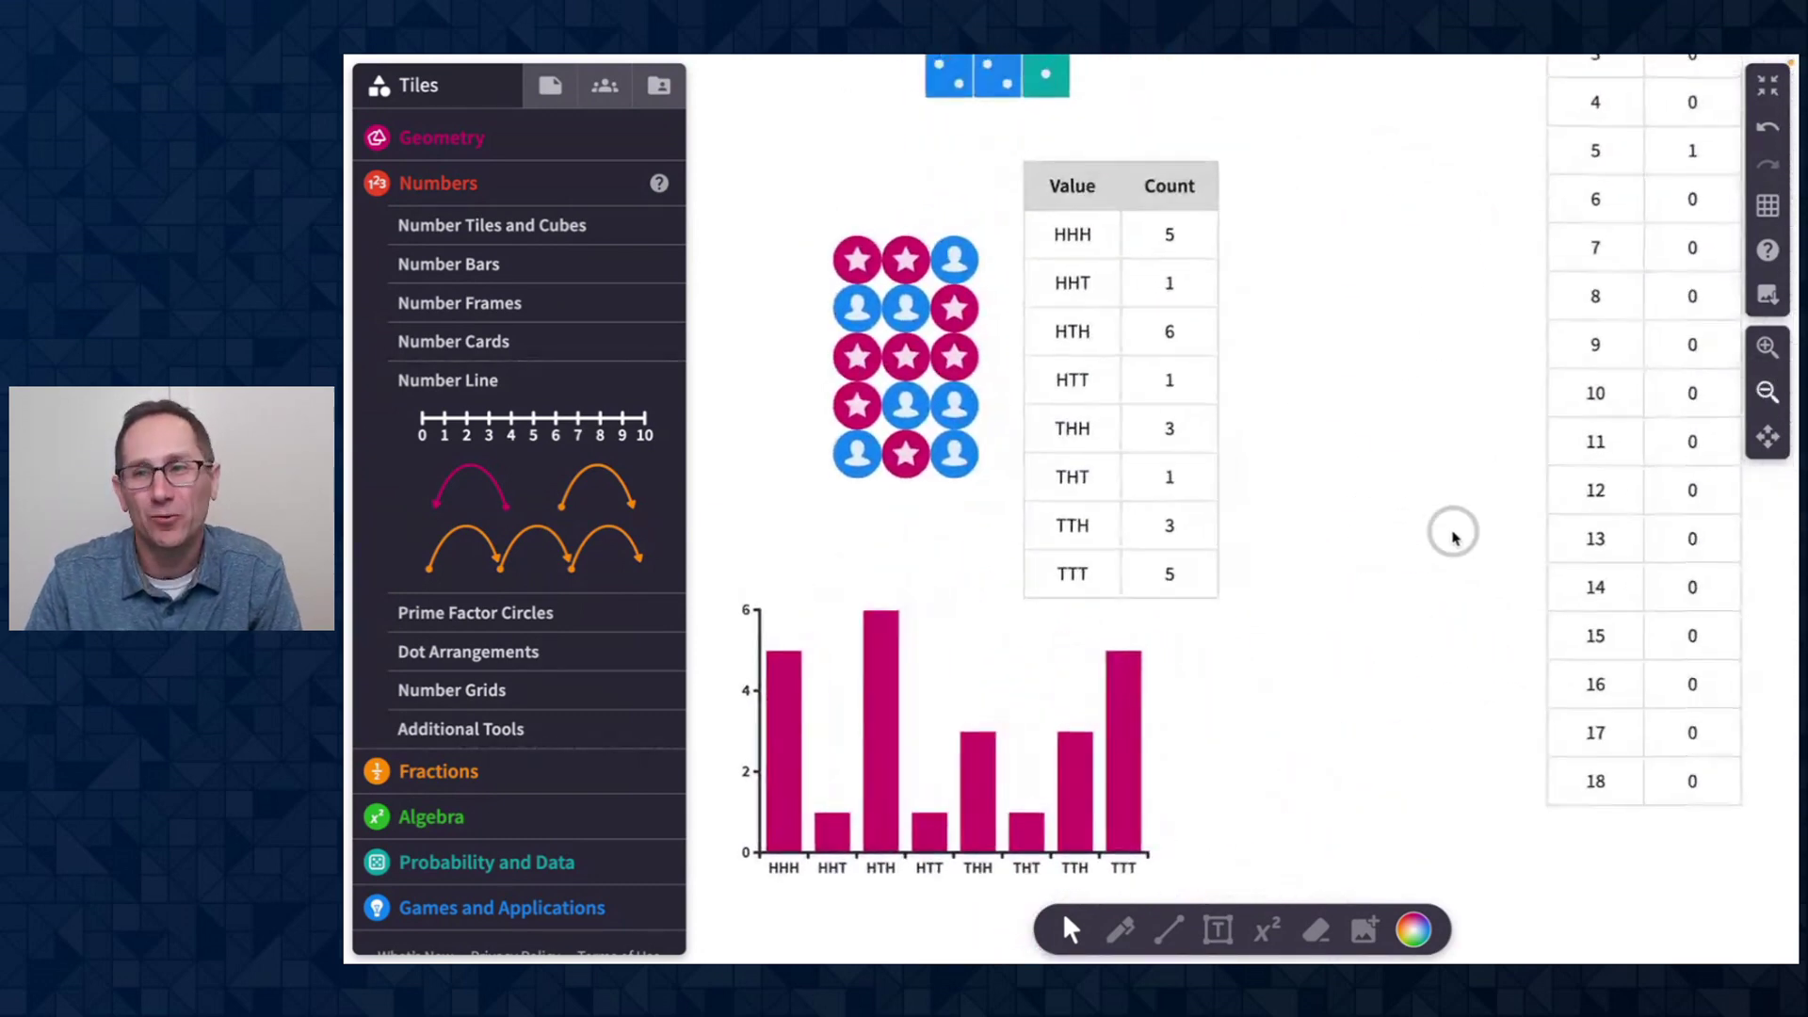
left_click(1768, 392)
scroll(1459, 445, "up", 10)
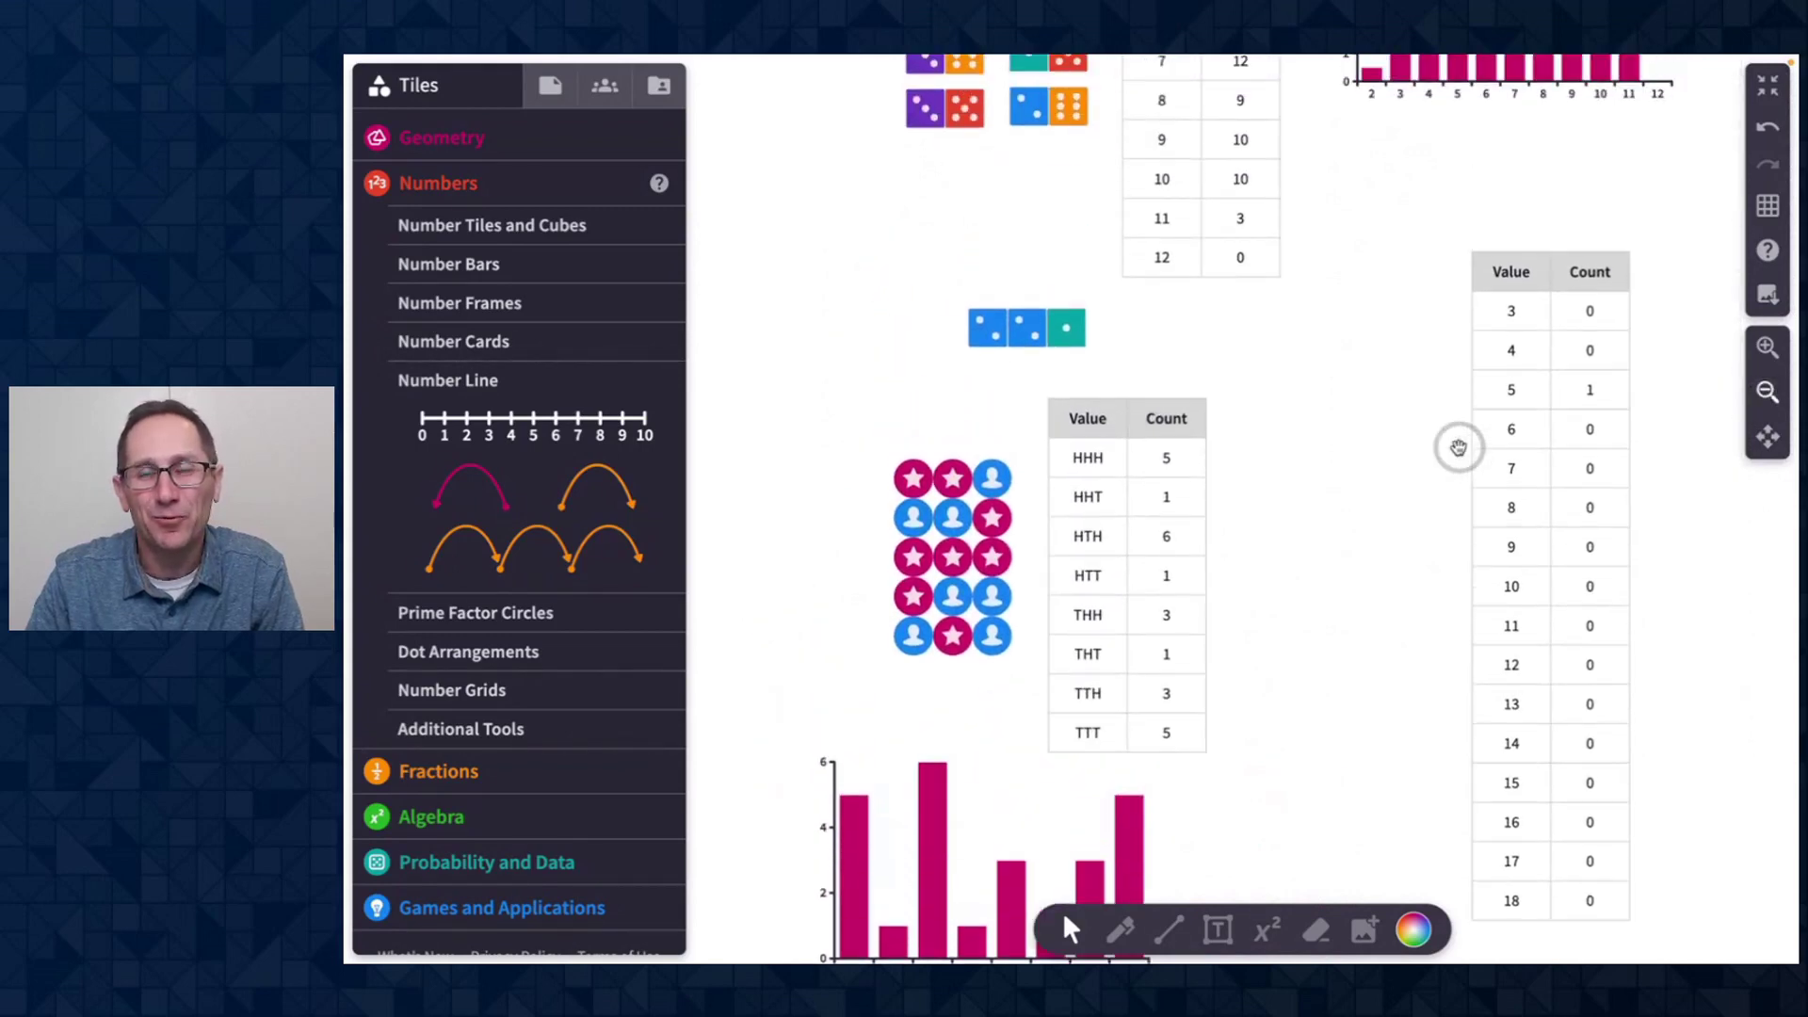
scroll(1458, 446, "right", 2)
scroll(1458, 447, "up", 1)
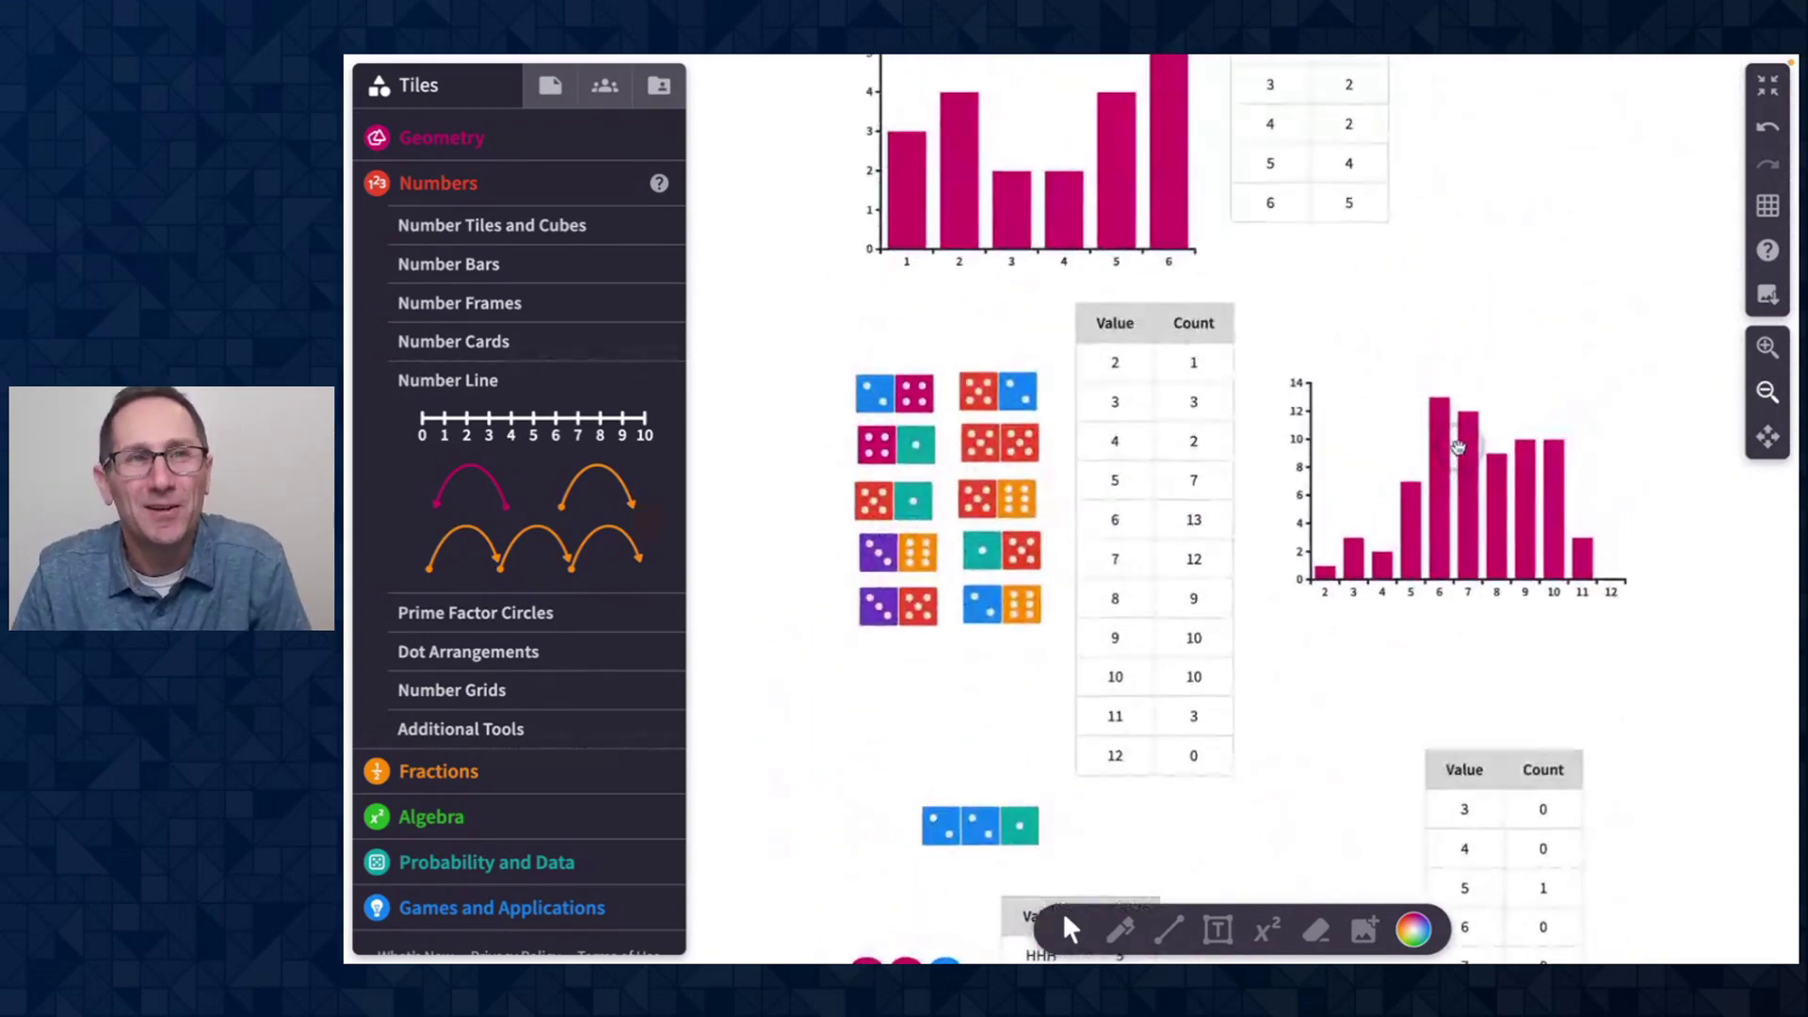